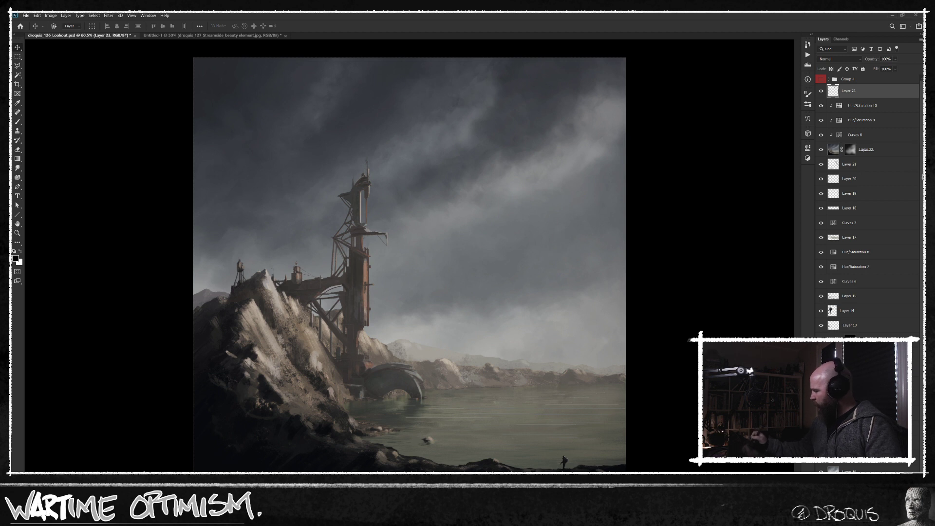
Step: Select the painted layers above Group 2 and combine them into a single layer group
scroll(869, 466, "down", 2)
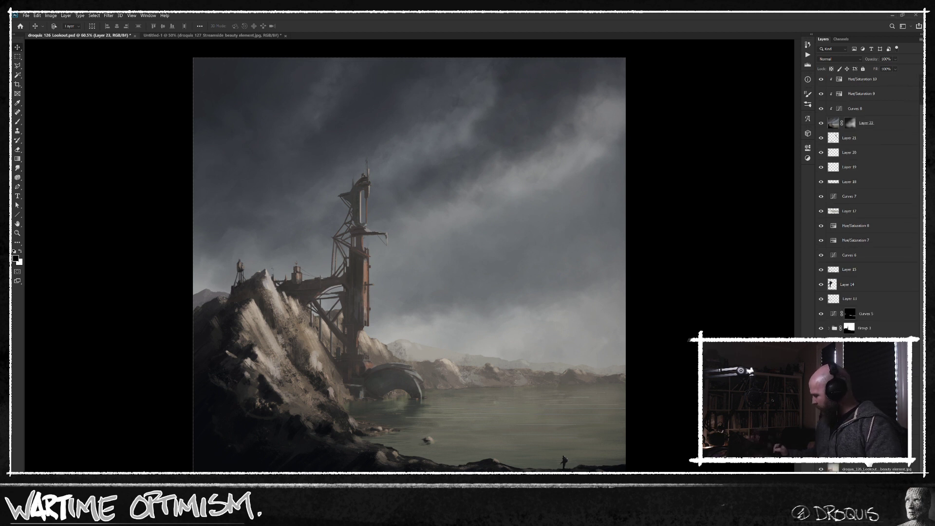
left_click(870, 446, "shift")
key("ctrl+g")
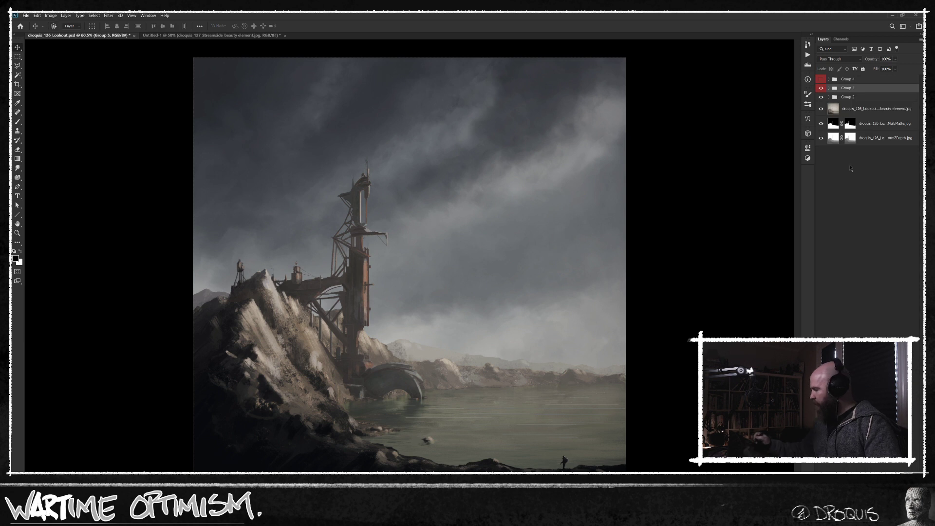
Step: Toggle the visibility of Group 5 and Group 2 to compare the base render, the first paint pass and the finished painting
left_click(821, 88)
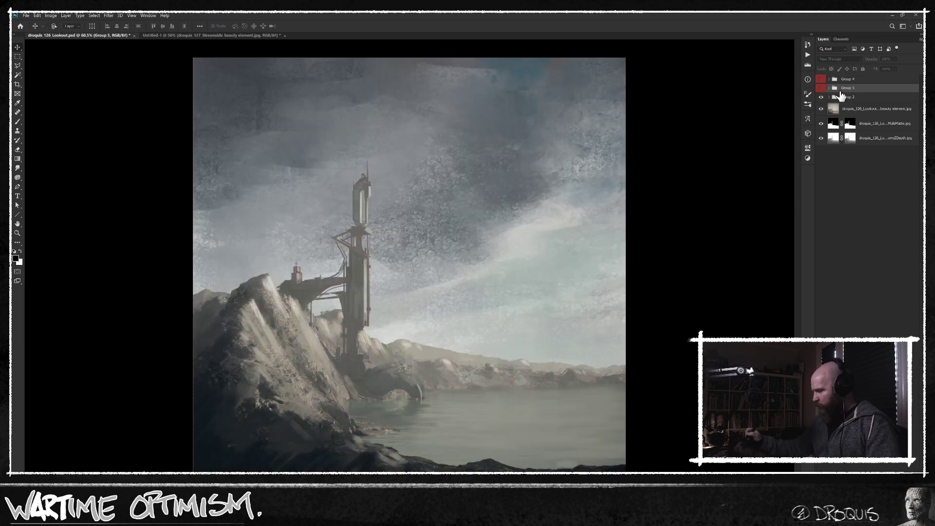
left_click(821, 97)
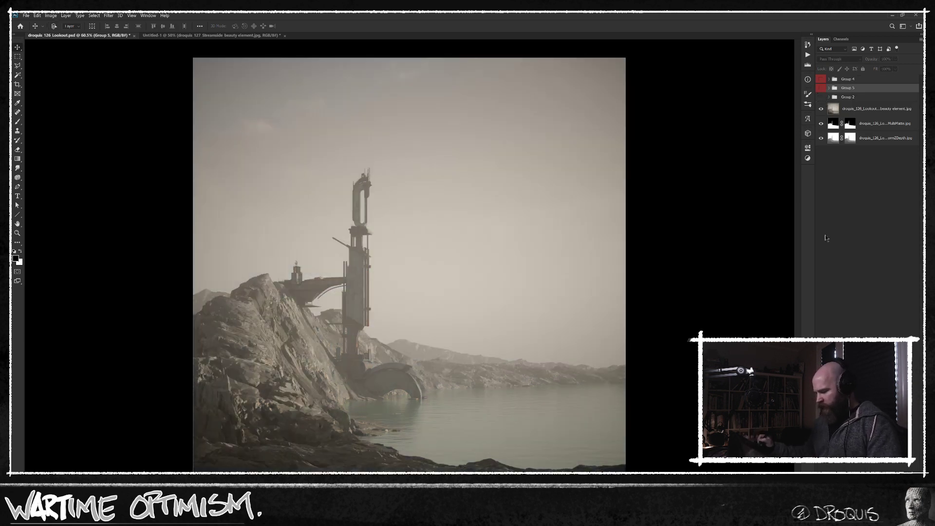
left_click(822, 97)
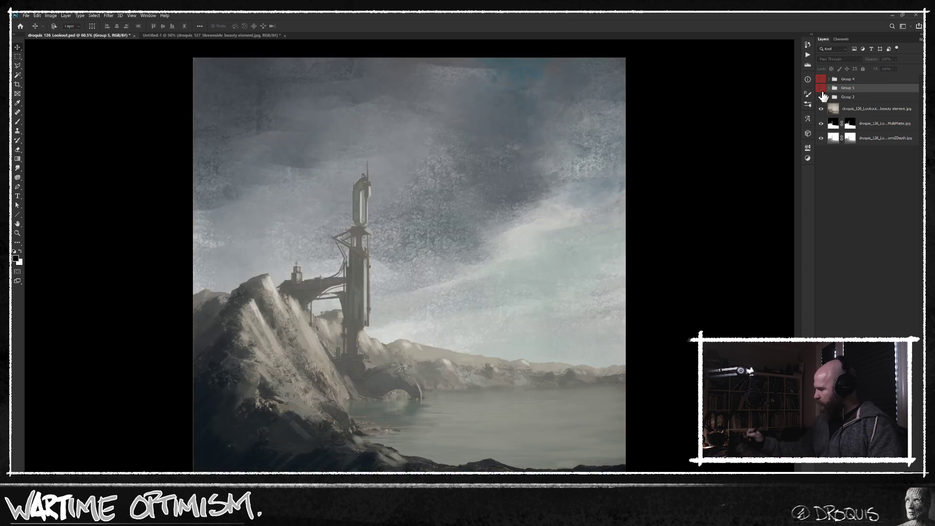
left_click(821, 88)
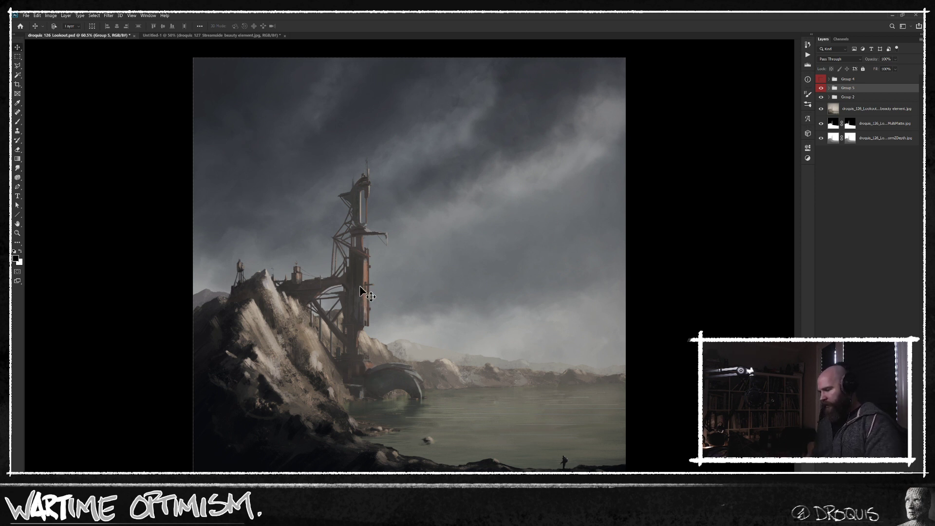
left_click(821, 88)
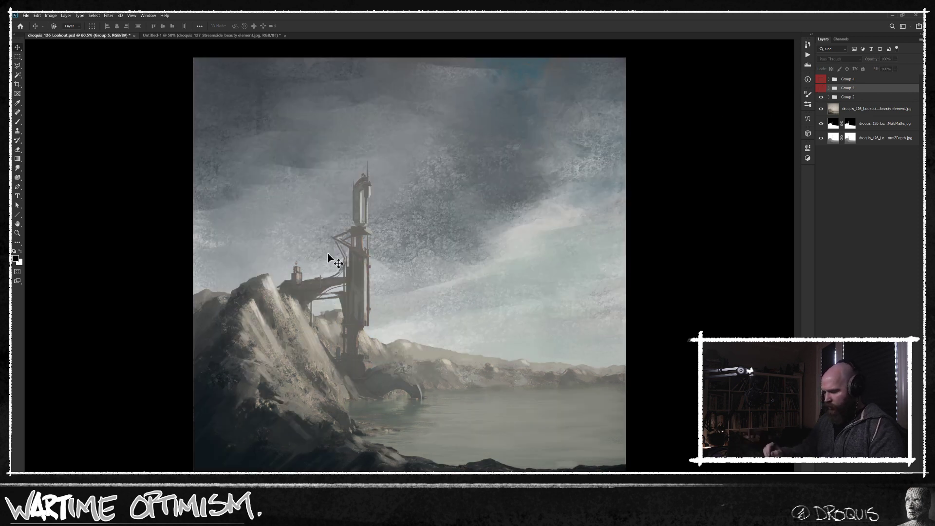
left_click(821, 97)
left_click(821, 97)
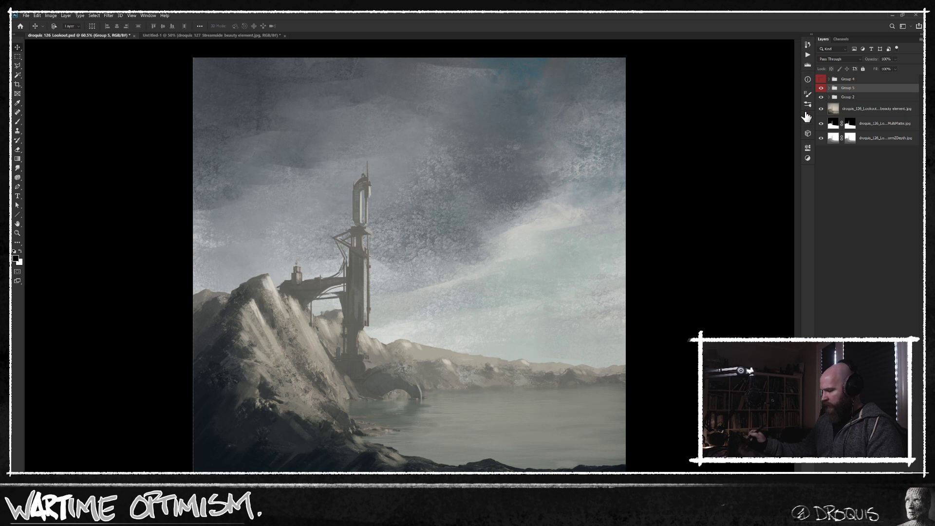
left_click(821, 88)
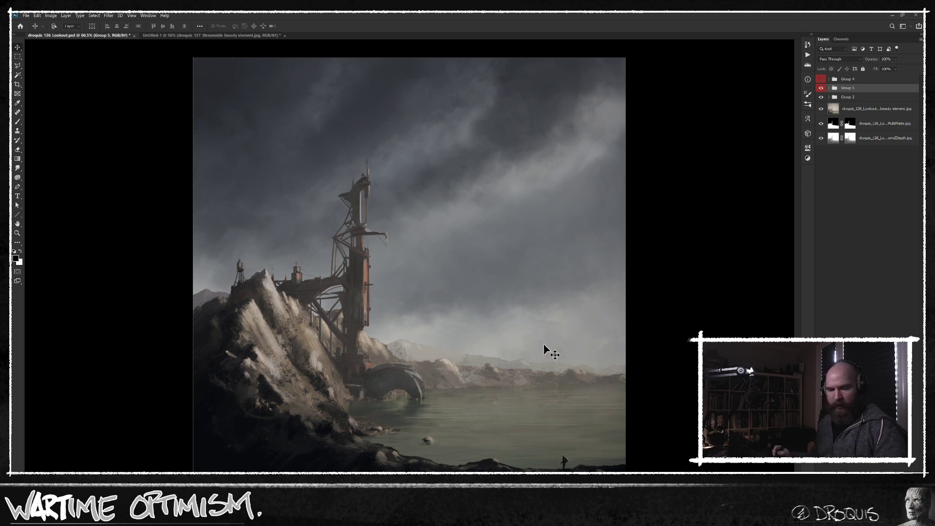
left_click_drag(523, 317, 518, 316)
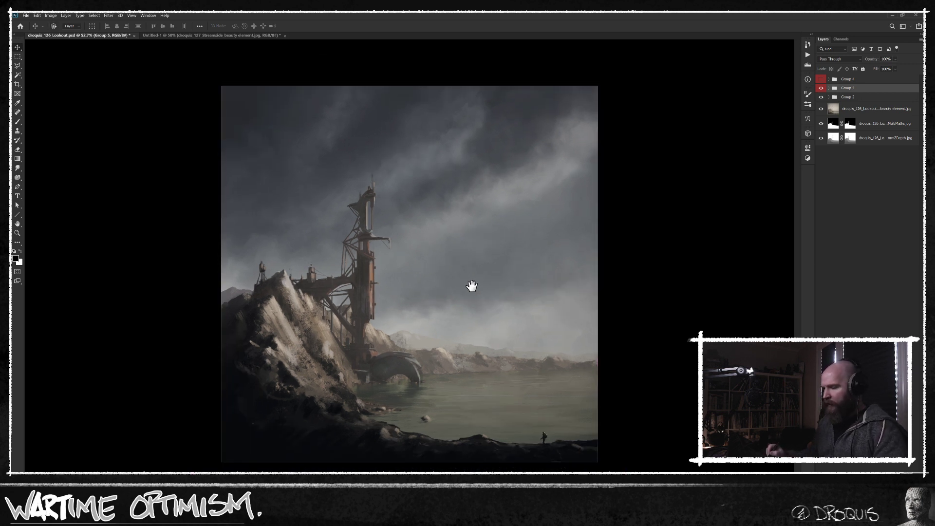
key("f")
left_click_drag(490, 271, 418, 231)
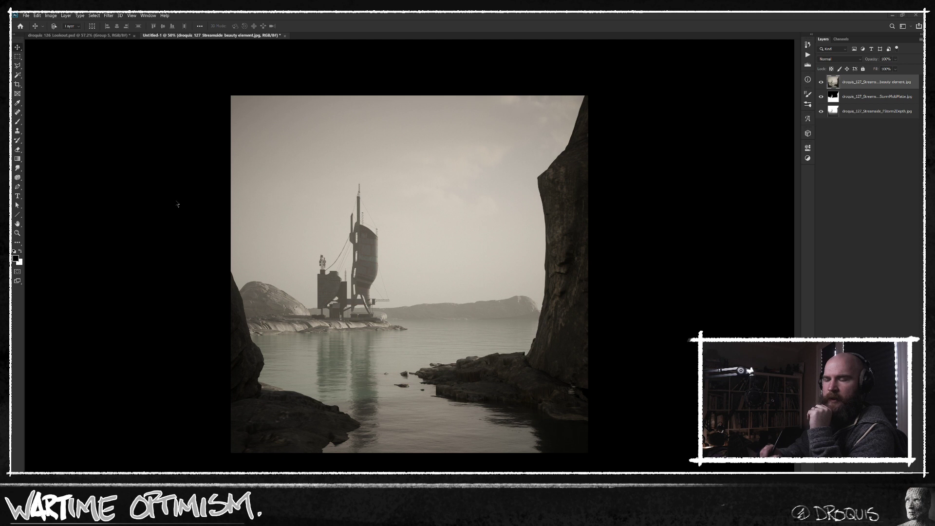
Step: Bring up 200419_Streamside.mov in VLC media player over the Streamside render, pause it and enlarge the player window
left_click_drag(641, 215, 323, 58)
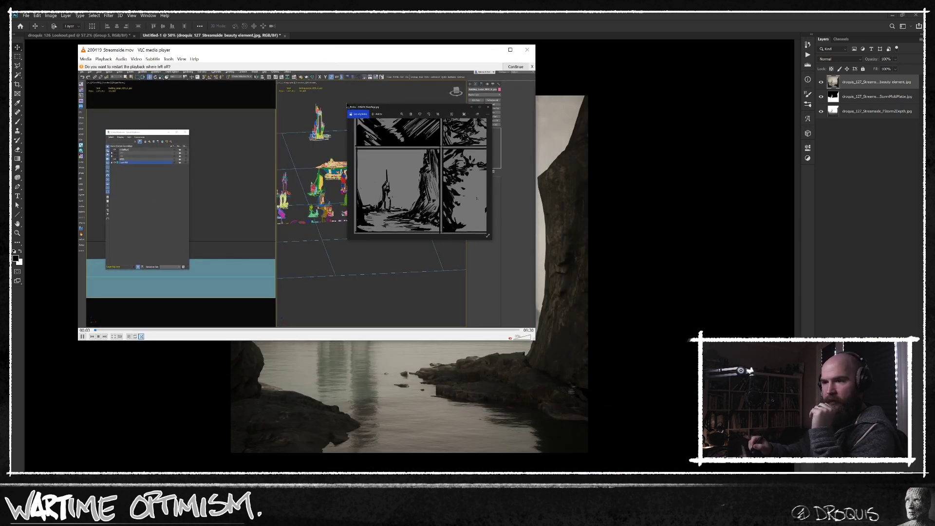
left_click(84, 334)
key("alt+Tab")
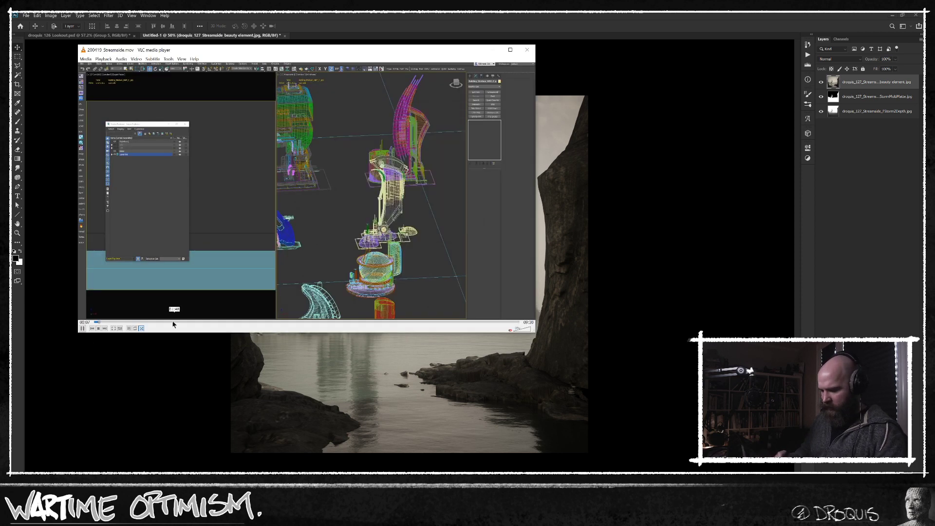
left_click(82, 328)
left_click_drag(534, 330, 703, 370)
left_click_drag(615, 48, 612, 71)
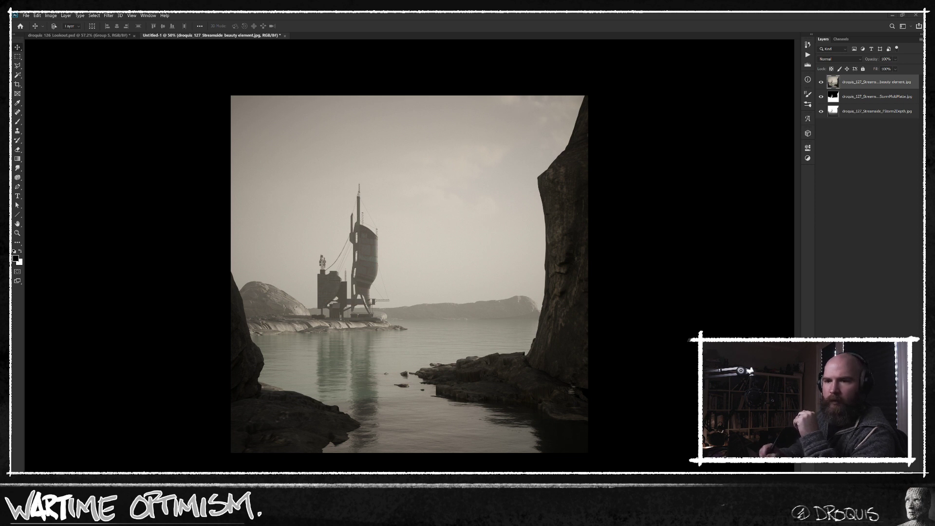
Step: Switch to the 3ds Max scene and select two medium buildings, including the sail-shaped one, then show them from above
key("alt+Tab")
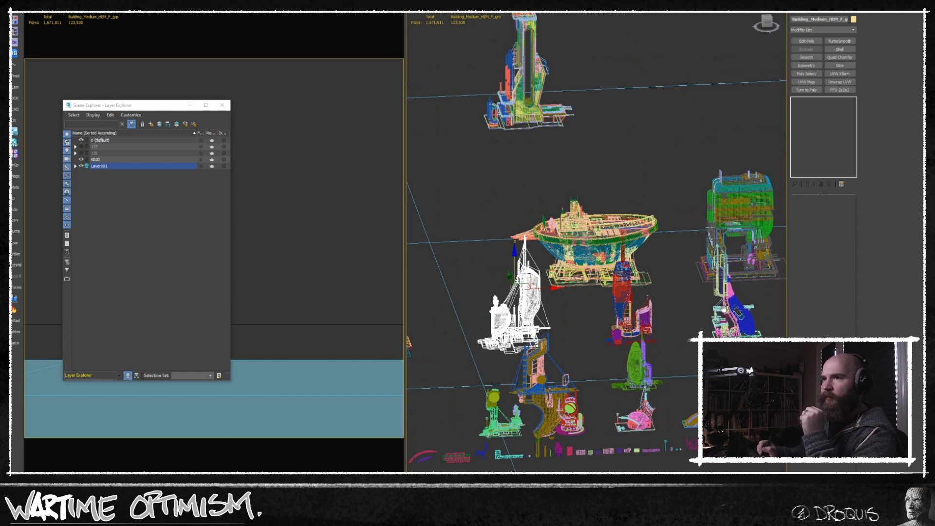
left_click_drag(724, 310, 539, 287)
left_click(673, 268, "ctrl")
left_click_drag(675, 273, 651, 281)
key("t")
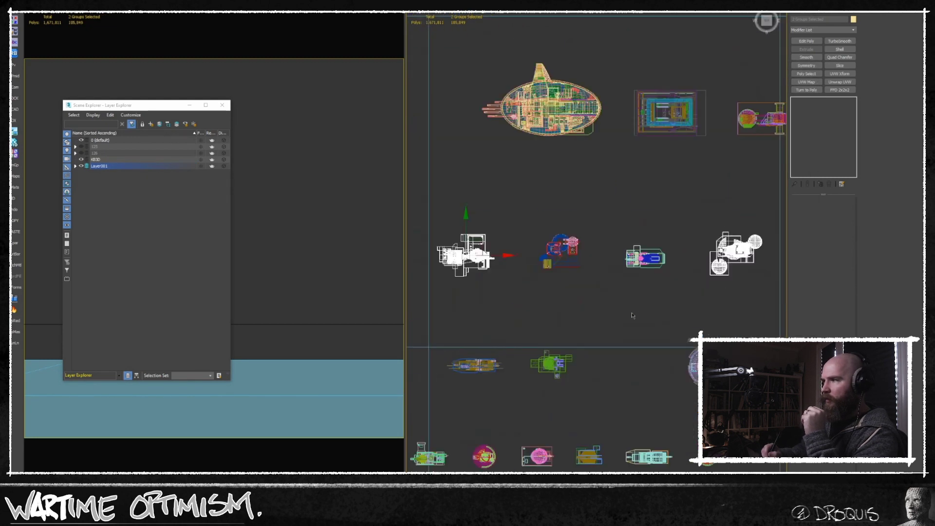
Step: Move the two selected buildings out of the model library to free space beyond the grid's far edge, side by side
key("Escape")
scroll(611, 272, "down", 8)
left_click_drag(611, 272, 612, 125)
left_click(628, 116)
left_click(648, 139)
left_click_drag(673, 140, 641, 140)
left_click(599, 140, "ctrl")
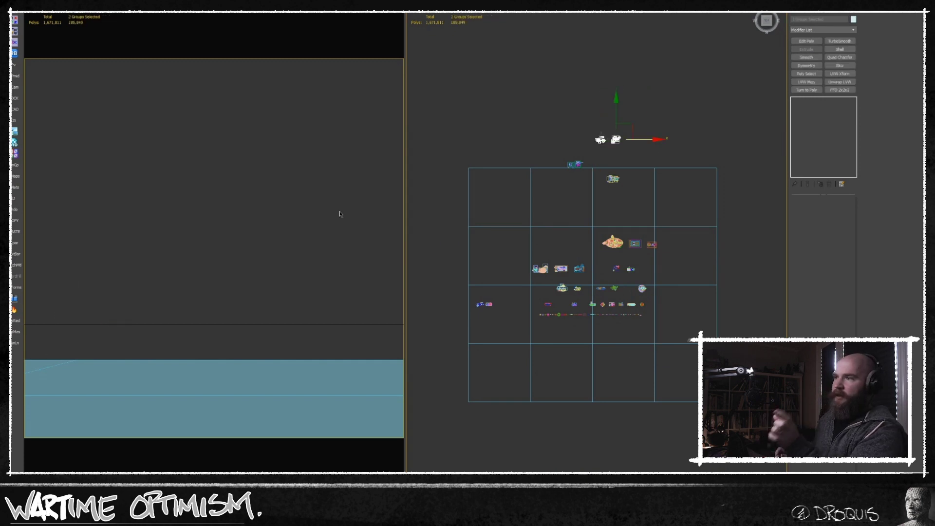
Step: Isolate the two medium buildings, show them from the front and select the sail-shaped one
middle_click(256, 242)
key("f")
middle_click(518, 217)
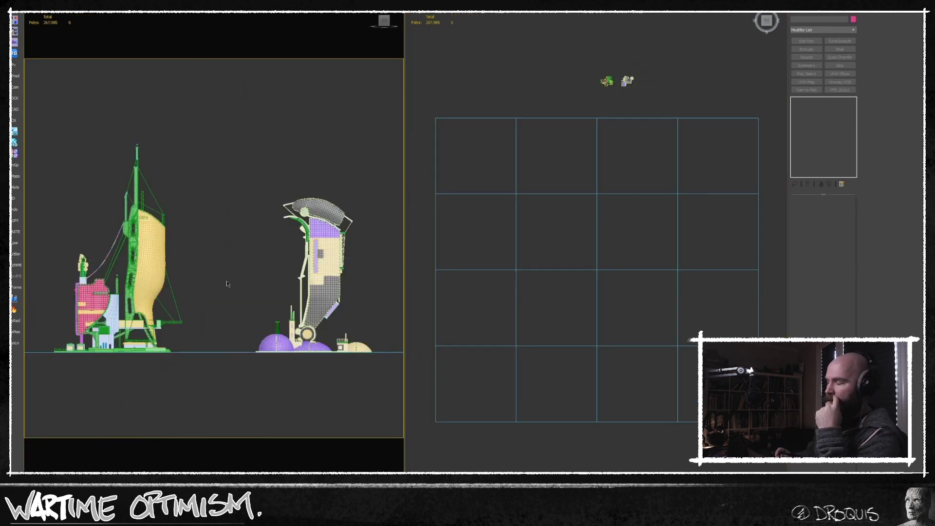
left_click(119, 256)
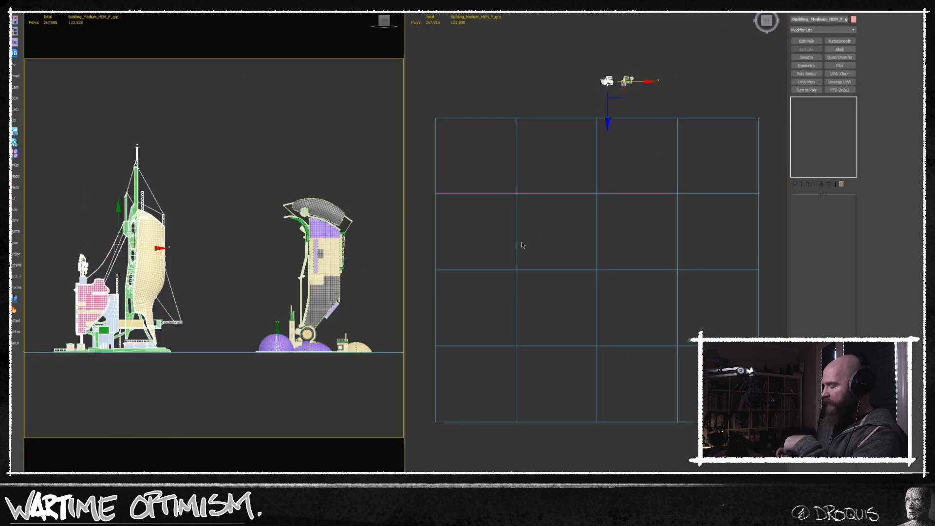
Step: Move the sail-shaped building onto the grid and shift the other building sideways along X, out of the shot
scroll(217, 263, "down", 8)
left_click_drag(622, 70, 614, 171)
left_click(285, 224)
left_click(236, 252)
left_click_drag(647, 79, 488, 80)
Step: Show the sail-shaped building through the camera and check the framing against the reference sketch
key("f")
key("z")
scroll(604, 292, "down", 4)
left_click_drag(603, 305, 600, 233)
scroll(600, 233, "up", 3)
left_click(240, 228)
scroll(244, 211, "up", 2)
key("alt+Tab")
left_click(249, 217)
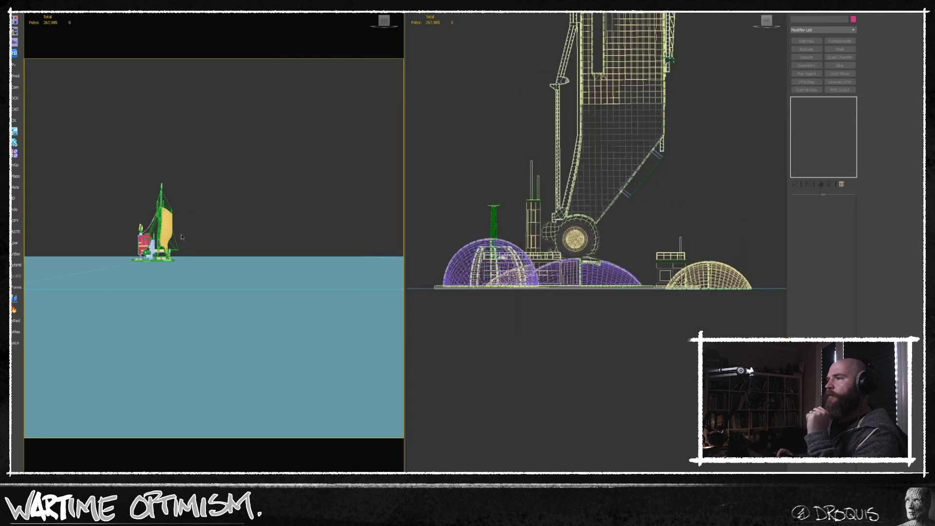
Step: Bring the camera view closer to the sail-shaped building, comparing its size with the reference sketch
scroll(242, 219, "up", 3)
key("alt+Tab")
key("alt+Tab")
scroll(248, 219, "up", 2)
key("alt+Tab")
key("alt+Tab")
scroll(227, 224, "up", 2)
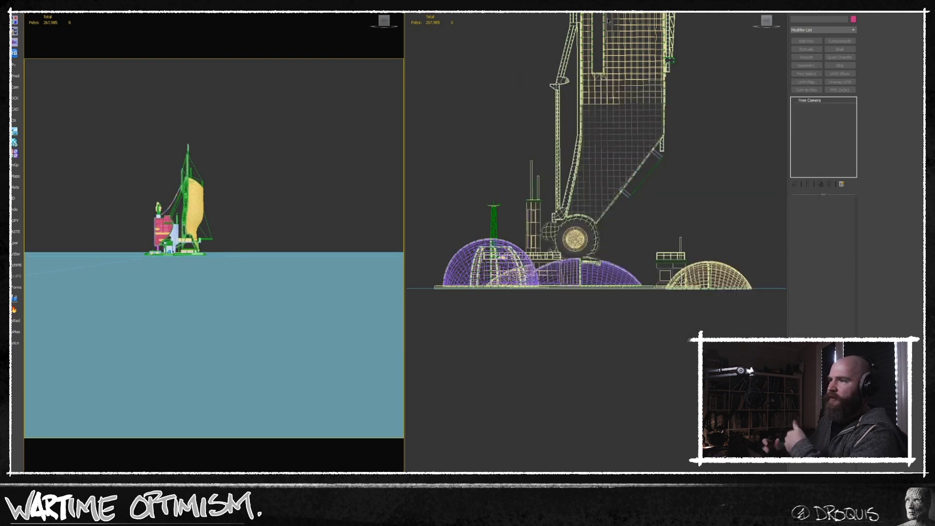
Step: Adjust the camera's vertical shift to lower the horizon in the frame and narrow its field of view
left_click_drag(847, 254, 846, 271)
key("alt+Tab")
key("alt+Tab")
key("t")
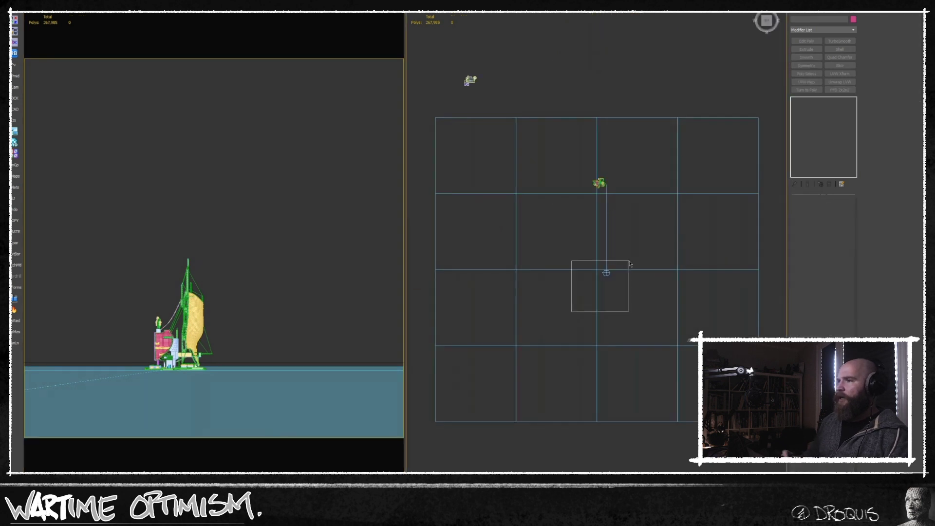
left_click_drag(846, 227, 839, 201)
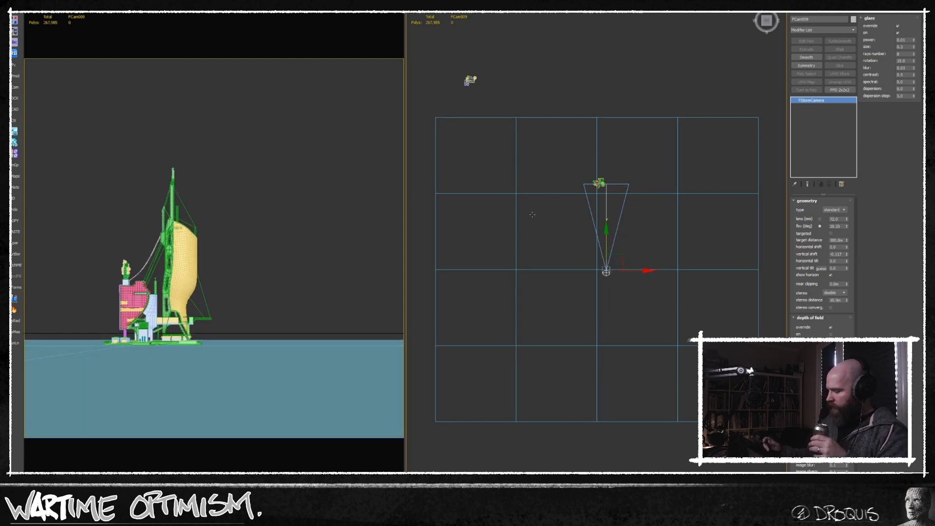
Step: Move the camera back from the sail-shaped building along Y and compare the framing with the reference sketch
left_click_drag(606, 229, 606, 248)
left_click_drag(568, 253, 547, 286)
left_click_drag(613, 257, 624, 132)
left_click(573, 174)
scroll(573, 174, "up", 5)
left_click(286, 166)
key("alt+Tab")
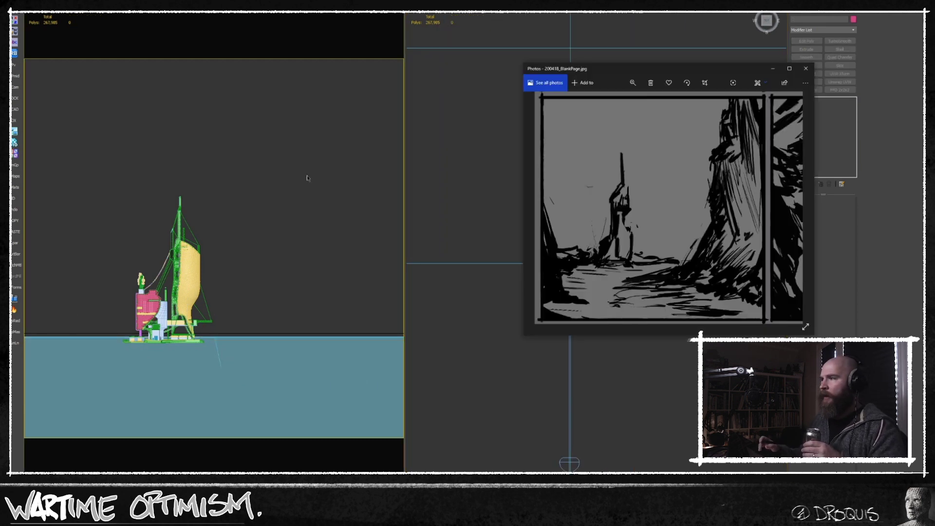
Step: Examine the building and camera layout in the front and top views against the reference sketch
left_click(440, 218)
key("f")
scroll(591, 297, "down", 5)
scroll(579, 259, "up", 5)
key("t")
scroll(597, 283, "down", 4)
scroll(579, 293, "up", 4)
left_click_drag(567, 298, 604, 314)
left_click_drag(555, 255, 528, 293)
scroll(528, 278, "down", 4)
key("alt+Tab")
key("alt+Tab")
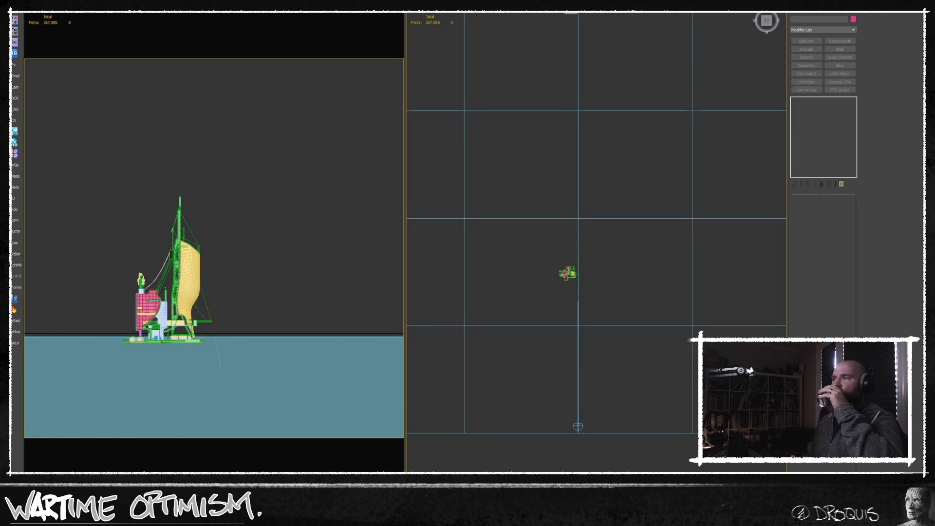
Step: Draw a rectangular ground plane under the sail-shaped building, extending mostly to its left in the top view
left_click(558, 13)
left_click_drag(583, 248, 504, 310)
right_click(504, 310)
left_click_drag(584, 288, 584, 294)
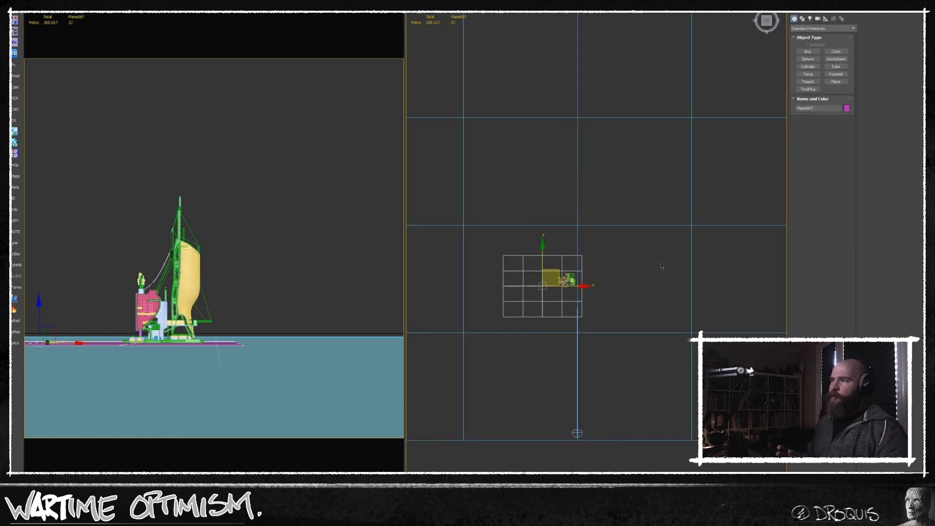
Step: Move the camera slightly right along X and reselect the ground plane
left_click(577, 433)
left_click_drag(602, 433, 605, 433)
left_click(562, 312)
Step: Add an Edit Poly modifier to the ground plane and extend its near and far edges into a long strip
left_click(803, 19)
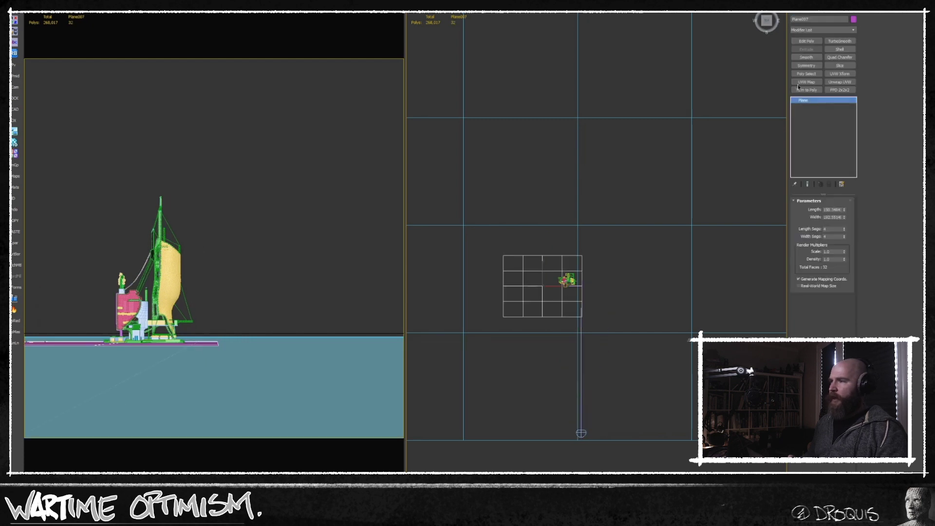
left_click(806, 41)
key("2")
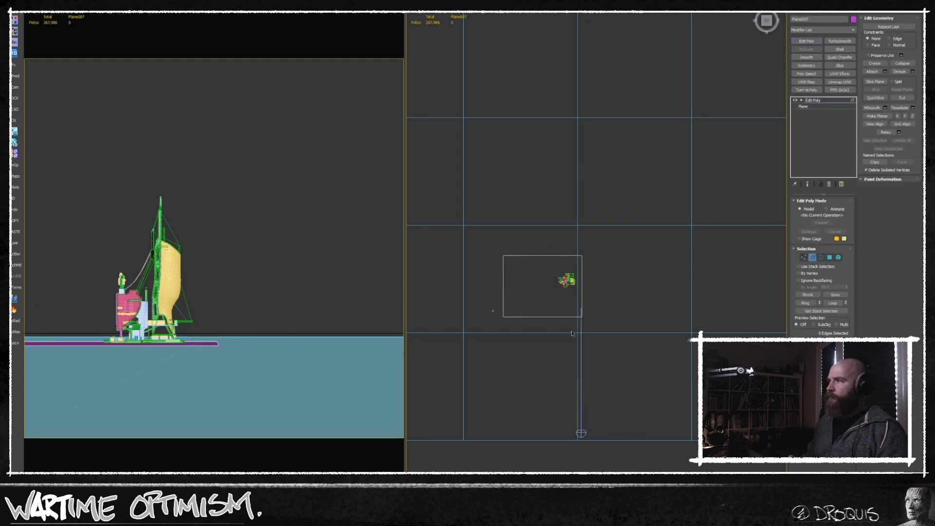
left_click_drag(539, 295, 549, 440)
left_click_drag(542, 225, 540, 173)
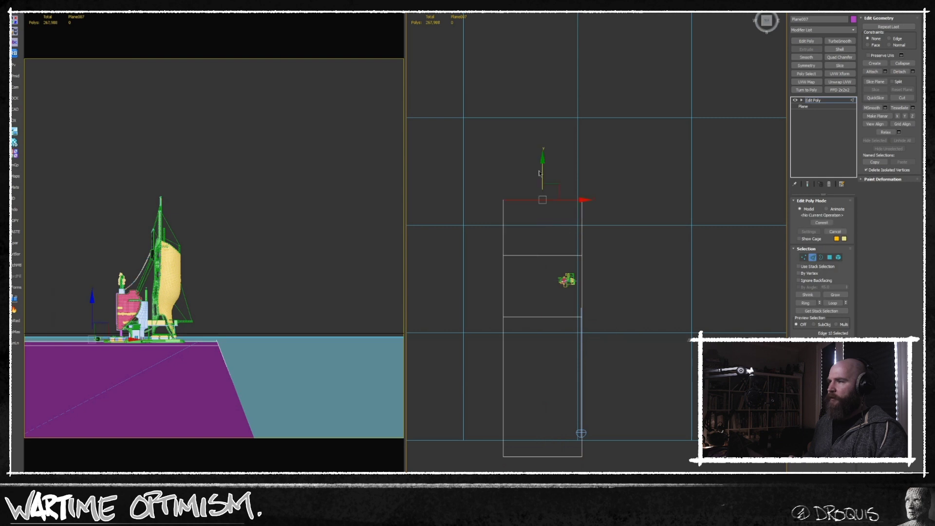
Step: Add a TurboSmooth modifier with 3 iterations and Isoline Display to the ground strip
left_click(812, 258)
left_click(840, 41)
left_click(846, 212)
left_click(846, 212)
left_click(801, 231)
Step: Return to Edit Poly edge editing and shift the strip's cross edges to bend it into a winding bank
left_click(813, 106)
left_click(812, 257)
left_click(807, 184)
left_click(556, 317)
left_click_drag(543, 282, 539, 237)
left_click_drag(572, 370, 541, 368)
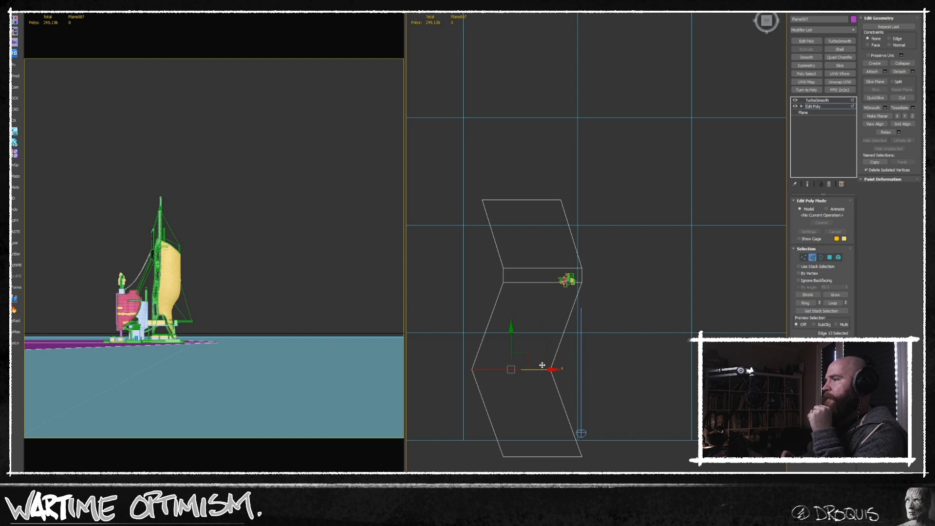
Step: Move the ground strip's far edge further left and compare the curve with the reference sketch
left_click_drag(555, 272, 556, 284)
left_click(555, 280)
left_click(555, 213)
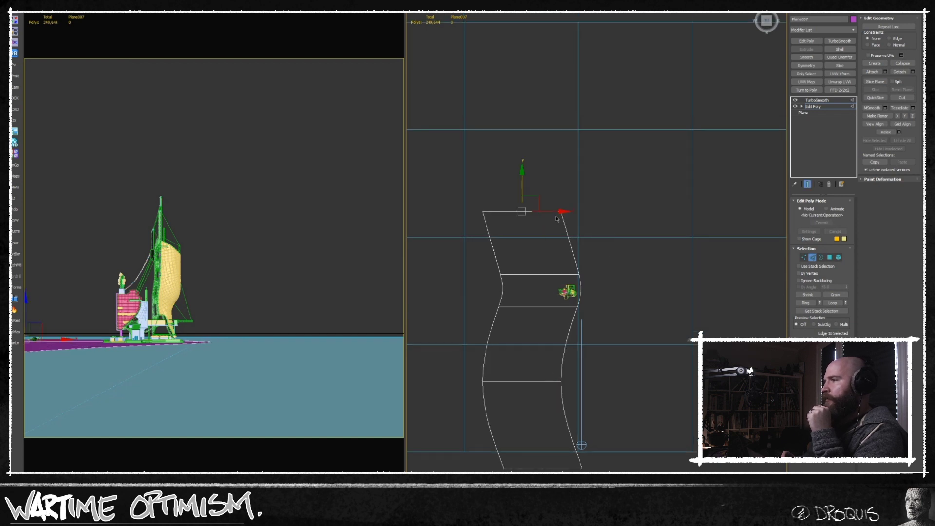
left_click_drag(542, 211, 531, 210)
left_click_drag(530, 211, 550, 176)
key("alt+Tab")
key("alt+Tab")
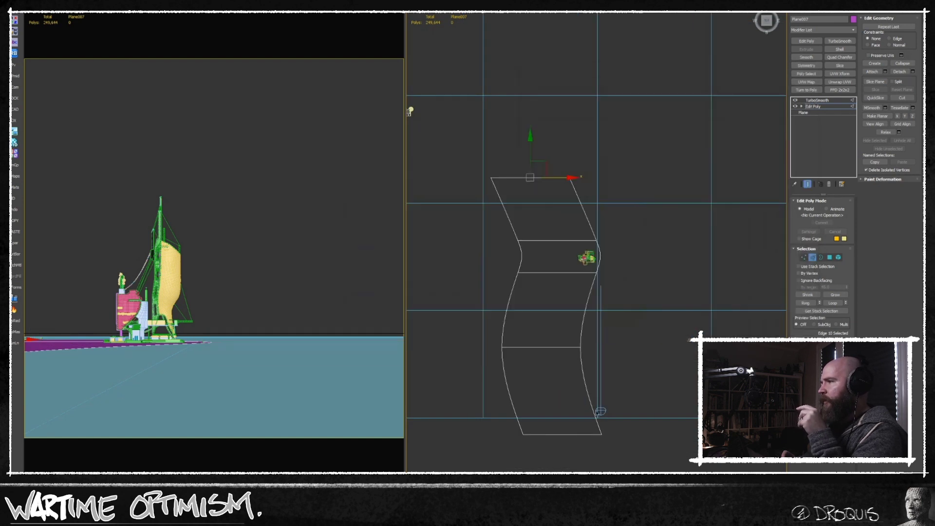
Step: Add extra cross edges in the near half of the ground strip and move them to form another bend
left_click_drag(650, 336, 487, 302)
key("alt+Tab")
key("alt+Tab")
left_click(804, 257)
left_click(808, 184)
left_click_drag(542, 246, 546, 208)
left_click(807, 184)
left_click(808, 184)
left_click(813, 257)
left_click_drag(648, 288, 489, 307)
left_click_drag(548, 310, 576, 286)
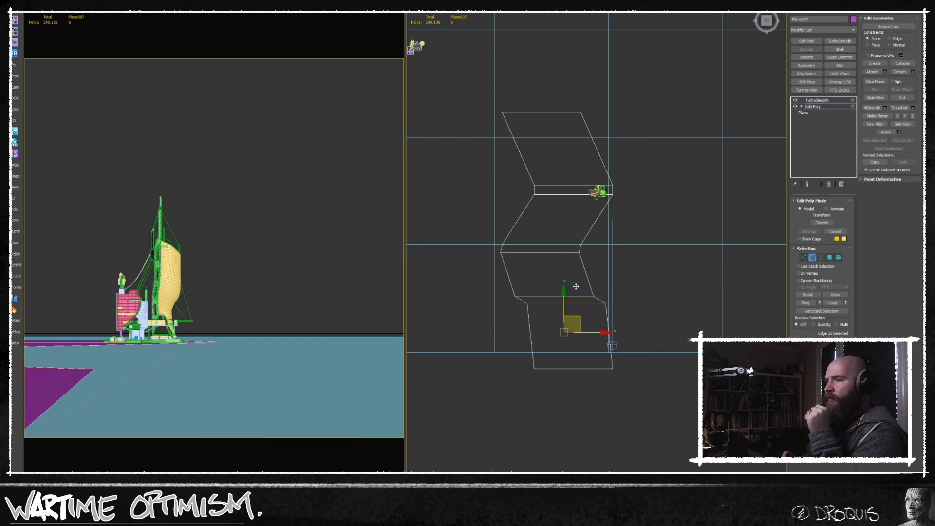
Step: Move the strip's near end edge away from the camera after consulting the sketch, and check the smoothed outline
left_click(588, 368)
key("alt+Tab")
key("alt+Tab")
left_click_drag(591, 355, 562, 316)
left_click(807, 184)
left_click(807, 184)
Step: Select the strip's cross edges on the camera side in turn and reposition them to shape the bends
left_click(804, 257)
left_click_drag(649, 280, 487, 314)
left_click(807, 184)
left_click_drag(585, 299, 589, 299)
key("ctrl+e")
left_click_drag(448, 392, 683, 287)
key("ctrl+e")
left_click_drag(558, 278, 558, 292)
key("ctrl+e")
left_click_drag(487, 330, 633, 298)
key("ctrl+e")
left_click_drag(604, 314, 608, 269)
key("ctrl+e")
Step: Refine the strip's near-end shape against the reference sketch and return to the TurboSmooth level to review the whole curve
key("alt+Tab")
key("alt+Tab")
left_click(804, 257)
key("ctrl+e")
left_click_drag(647, 297, 597, 323)
key("ctrl+e")
key("Up")
key("t")
scroll(527, 318, "down", 3)
key("alt+Tab")
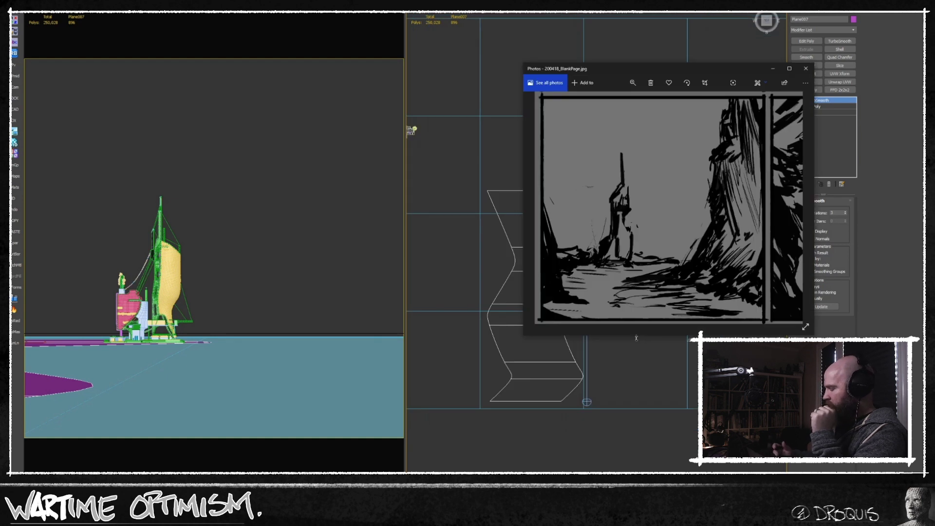
key("alt+Tab")
scroll(545, 272, "up", 5)
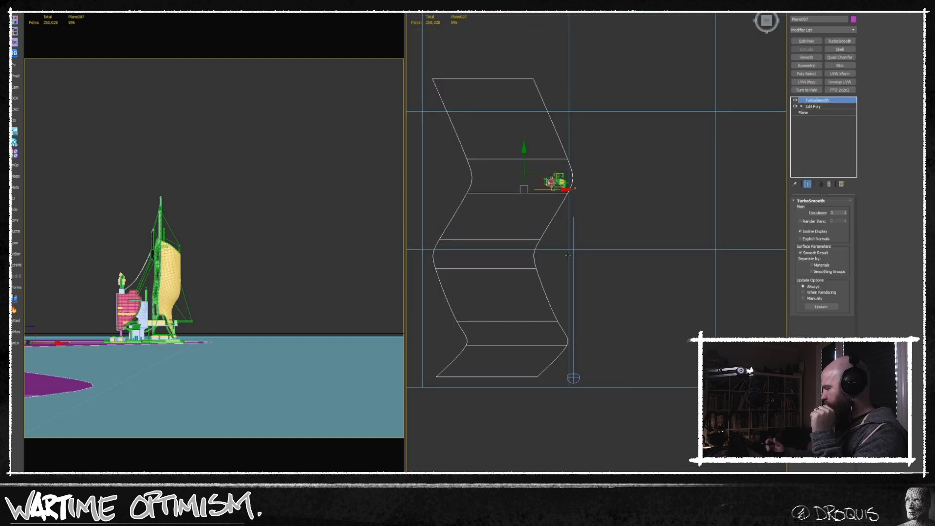
Step: Clone a polygon of the ground strip to the open area beside the camera and inset the copy
left_click(823, 106)
key("4")
left_click(523, 294)
left_click_drag(525, 294, 687, 289)
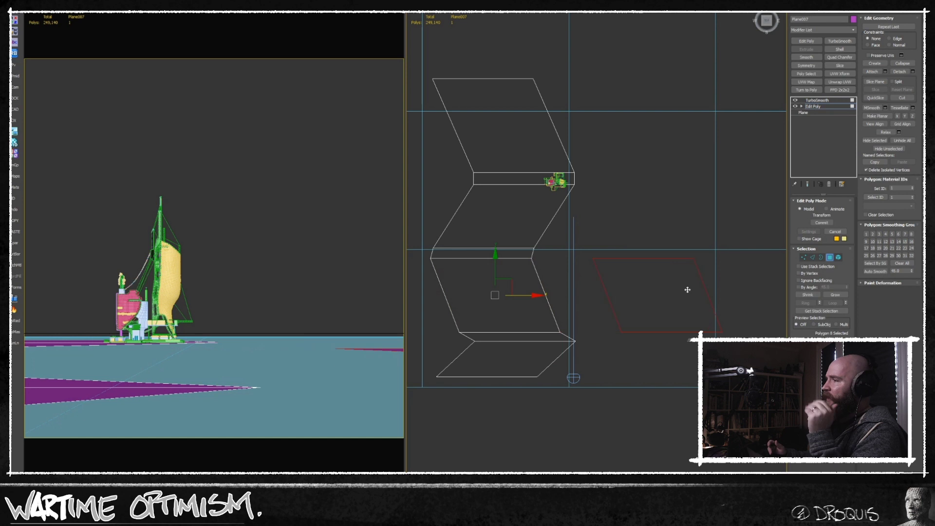
key("i")
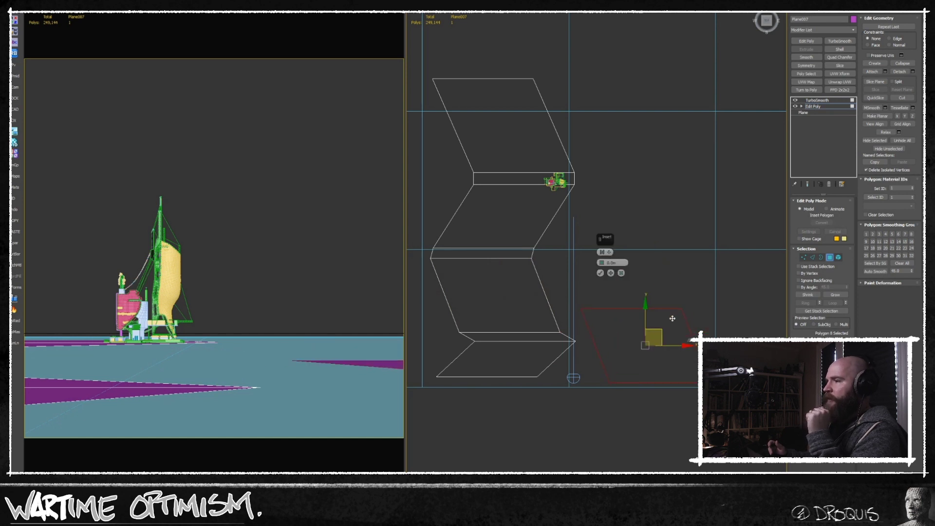
left_click(602, 274)
Step: Raise the inset polygon into a tall block, lower its open outer border below ground level and consult the sketch
key("f")
left_click_drag(606, 245, 597, 192)
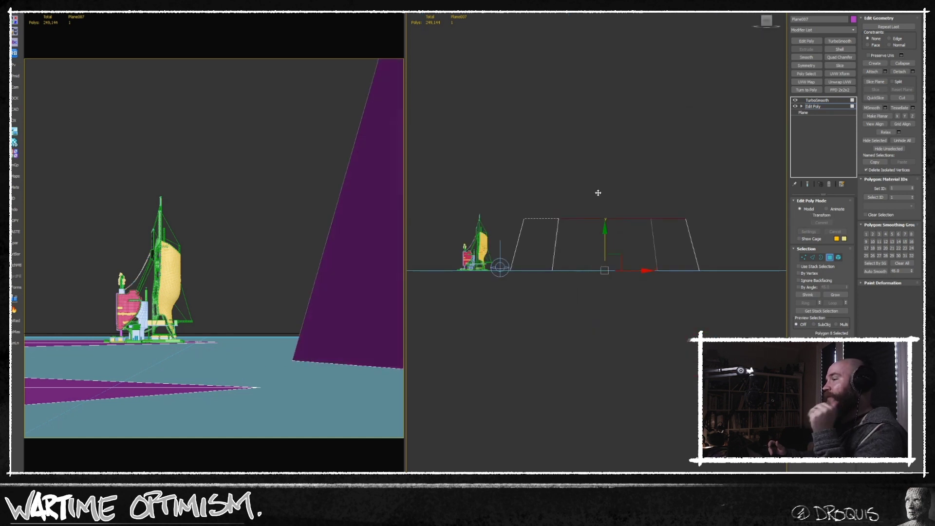
scroll(560, 254, "up", 3)
left_click_drag(560, 255, 587, 288)
left_click(821, 257)
left_click(721, 246)
left_click_drag(625, 234, 617, 270)
key("alt+Tab")
key("alt+Tab")
Step: Scale the selected edges of the block in the front view and check its smoothed outline from above
left_click_drag(574, 323, 601, 269)
key("f")
key("2")
left_click_drag(767, 168, 593, 248)
key("r")
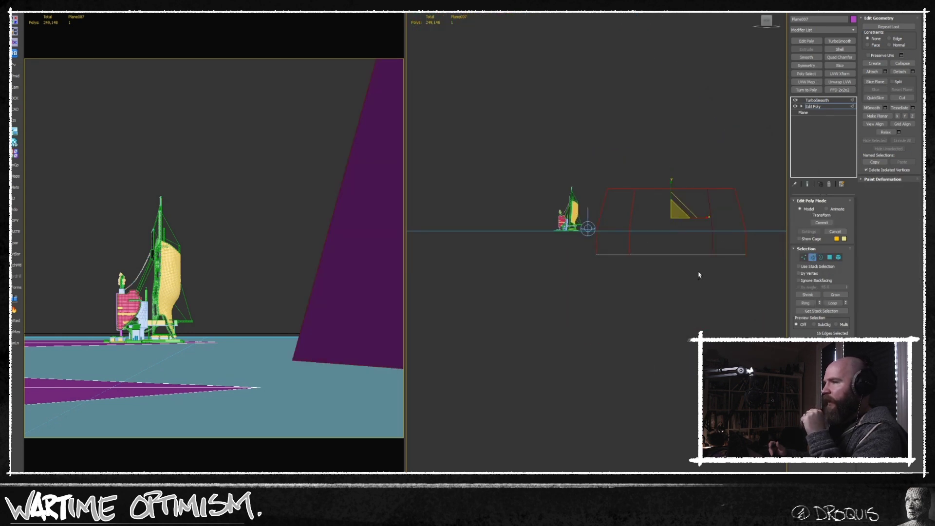
left_click_drag(662, 220, 671, 213)
key("t")
key("f")
key("z")
key("t")
scroll(624, 266, "down", 3)
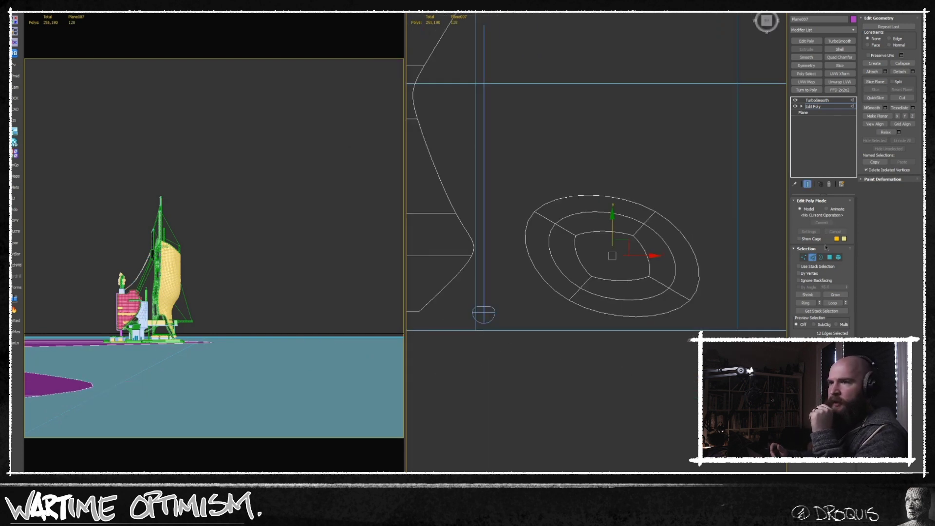
Step: Select the whole block as an element and move it closer to the ground strip
key("5")
left_click(623, 214)
left_click_drag(580, 175, 554, 170)
key("f")
left_click_drag(592, 219, 672, 209)
key("t")
Step: Select the block's four upright side edges, scale them inward and lower them slightly
key("2")
left_click_drag(496, 219, 769, 266)
left_click_drag(603, 216, 616, 125)
key("ctrl+e")
key("ctrl+e")
left_click_drag(719, 270, 486, 250)
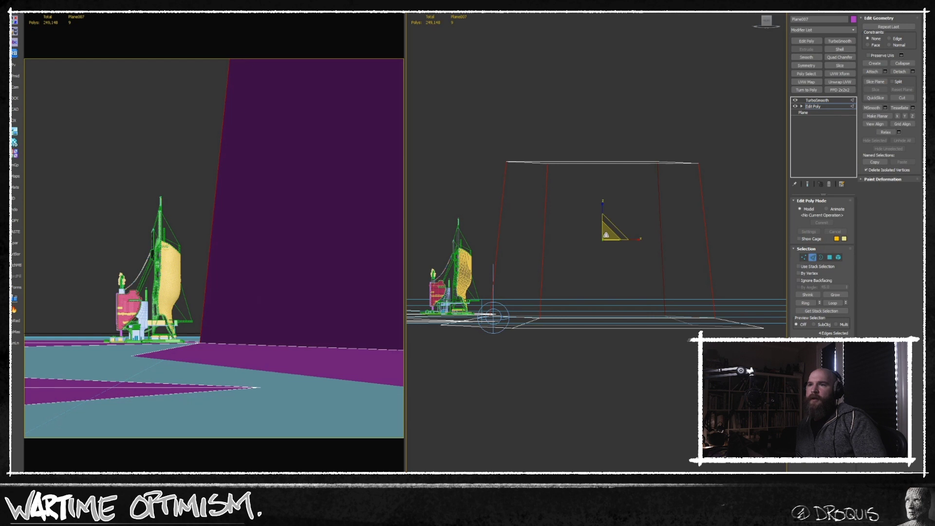
left_click_drag(606, 235, 607, 245)
key("w")
left_click_drag(551, 213, 552, 224)
key("t")
scroll(593, 265, "down", 5)
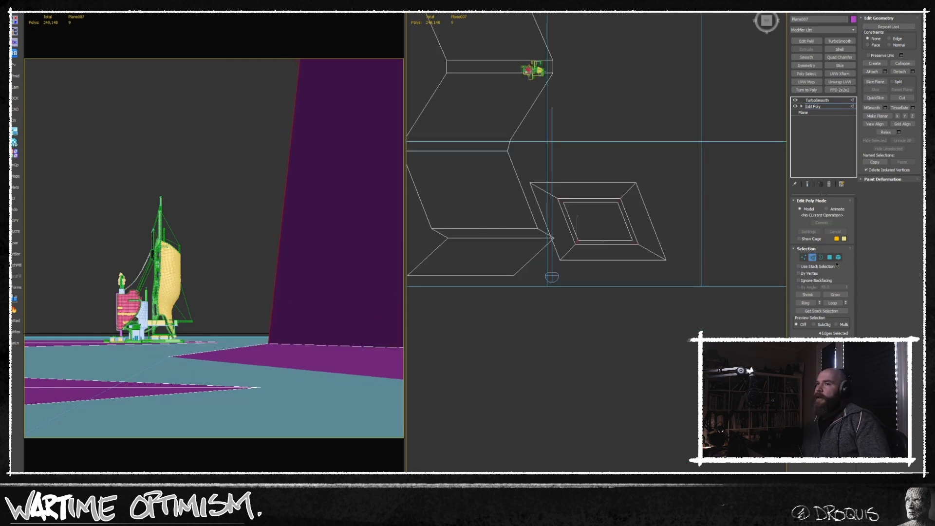
Step: Connect the block's upright edges with horizontal loops near its base and at mid-height, and check the smoothed pillar
left_click(838, 257)
key("f")
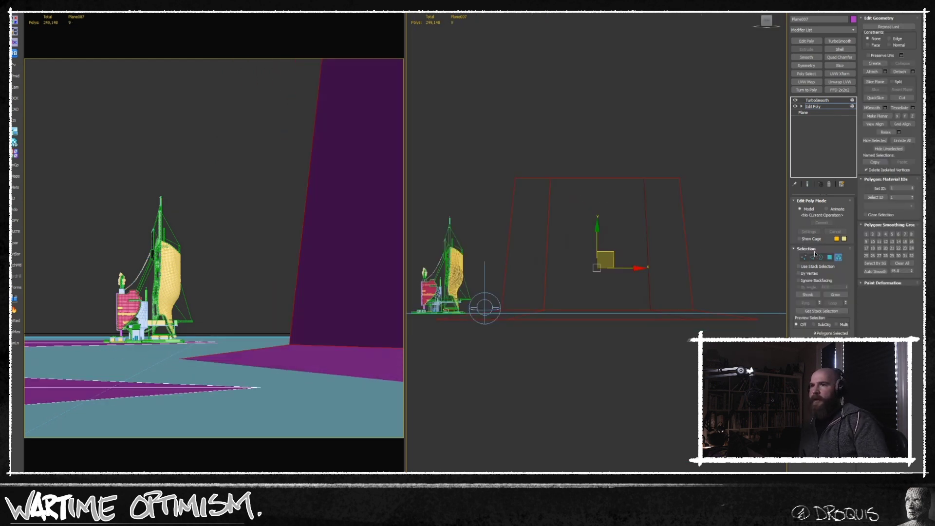
left_click(812, 257)
left_click_drag(717, 247, 502, 250)
key("ctrl+shift+e")
left_click_drag(597, 205, 587, 267)
key("ctrl+e")
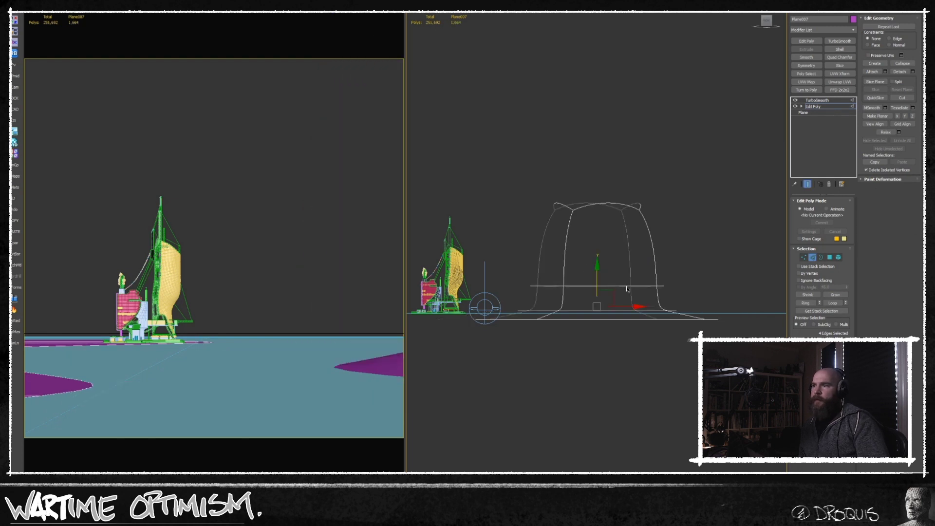
key("ctrl+e")
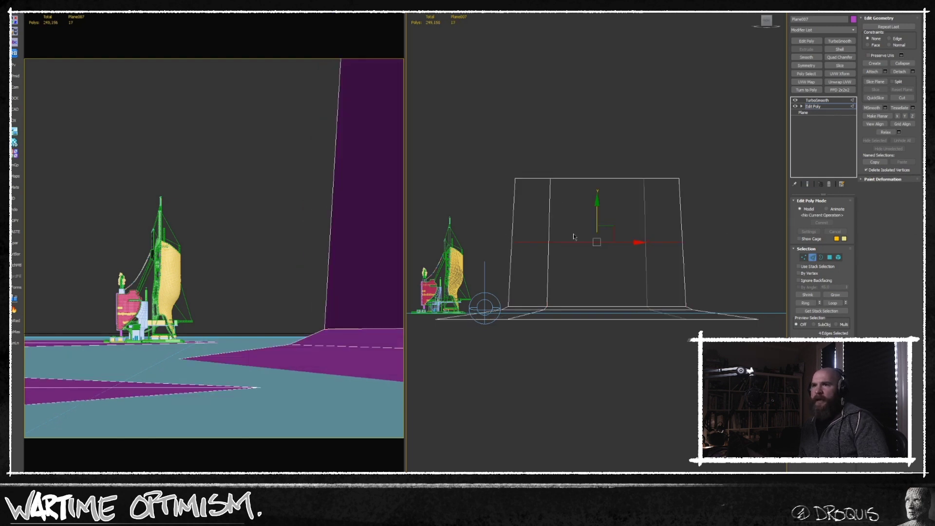
key("ctrl+e")
Step: Move the pillar element toward the camera's line of sight in the top view
key("5")
key("t")
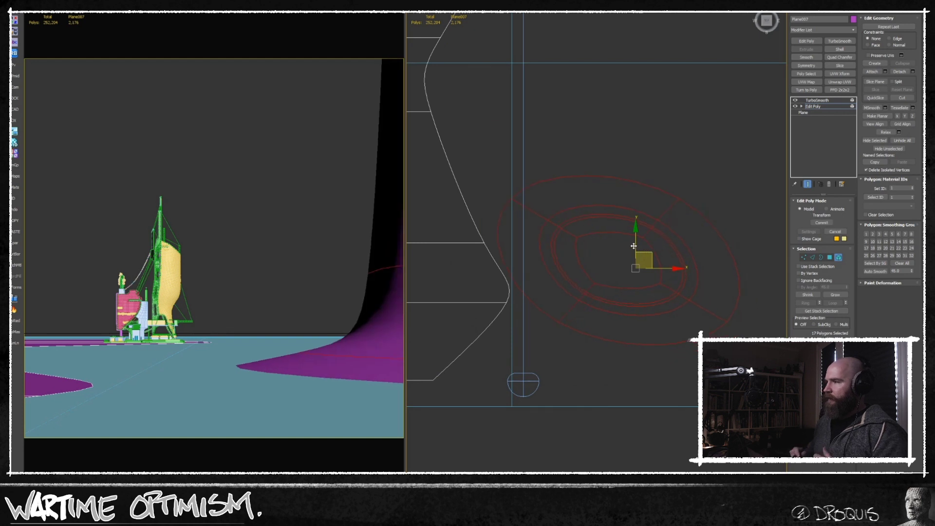
key("5")
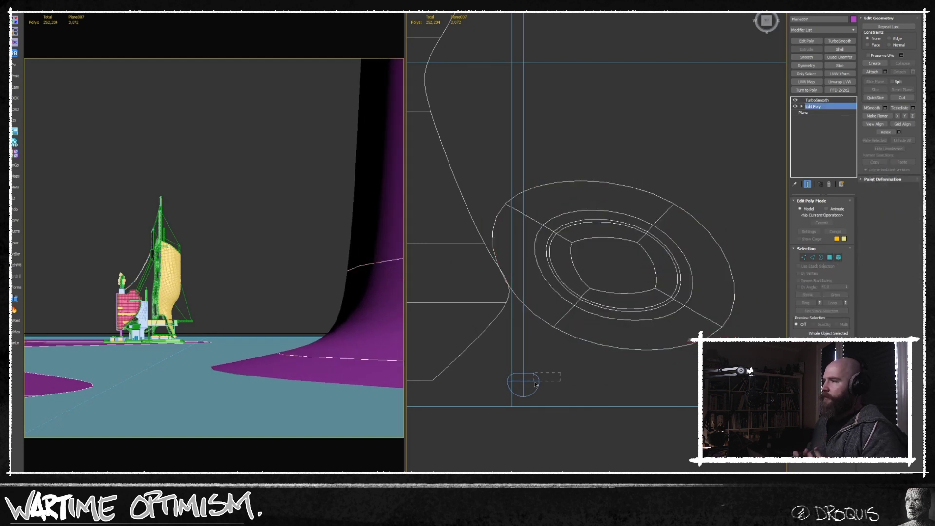
Step: Raise the camera slightly and compare its framing with the thumbnail sketch
key("f")
left_click(484, 309)
scroll(472, 305, "up", 5)
left_click_drag(511, 292, 511, 279)
key("alt+Tab")
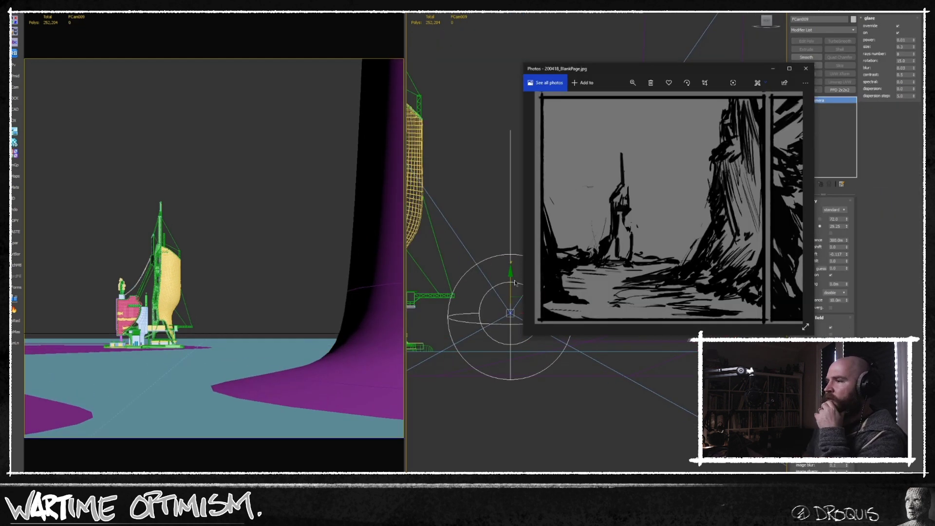
key("alt+Tab")
Step: Select the pillar element in the ground mesh and shift it slightly further into the camera frame
left_click(655, 294)
left_click(633, 292)
scroll(552, 292, "down", 5)
left_click(813, 106)
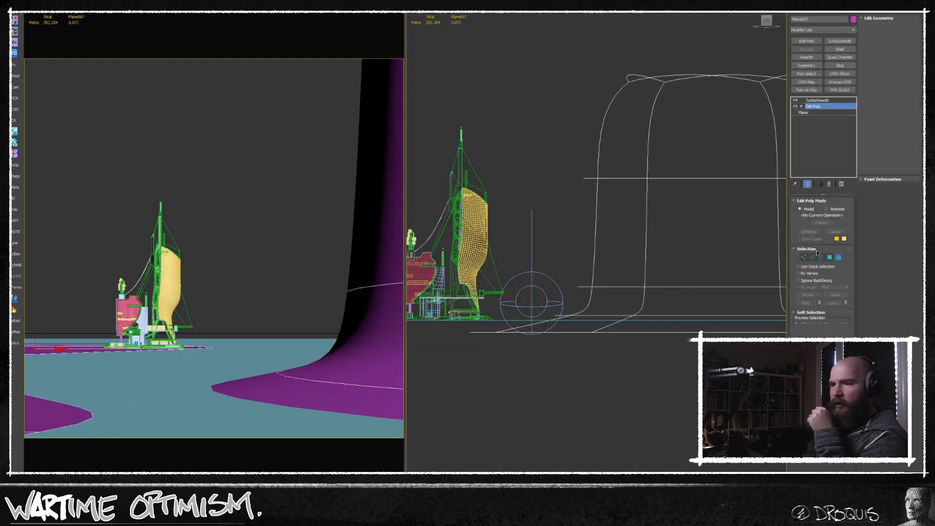
key("5")
left_click_drag(742, 235, 731, 234)
key("ctrl+q")
key("ctrl+q")
scroll(605, 304, "down", 4)
key("5")
key("ctrl+q")
left_click_drag(554, 152, 757, 198)
left_click(623, 212)
left_click(813, 107)
left_click_drag(555, 153, 767, 210)
key("ctrl+z")
Step: Delete the top cap of the pillar to leave it open above the frame
left_click(813, 106)
key("4")
left_click_drag(544, 167, 770, 209)
key("Delete")
key("ctrl+q")
key("t")
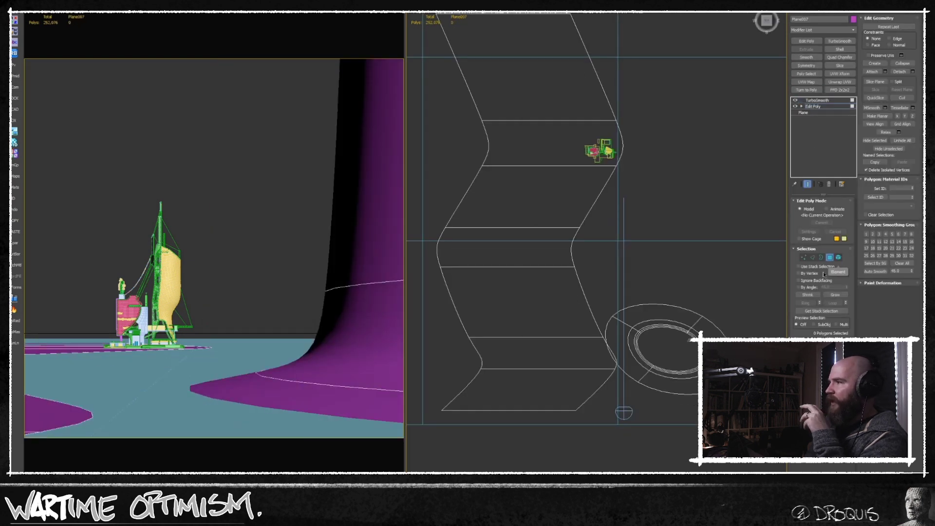
Step: Adjust the camera's vertical shift to match the horizon height in the thumbnail sketch
key("alt+Tab")
left_click(832, 258)
left_click(631, 417)
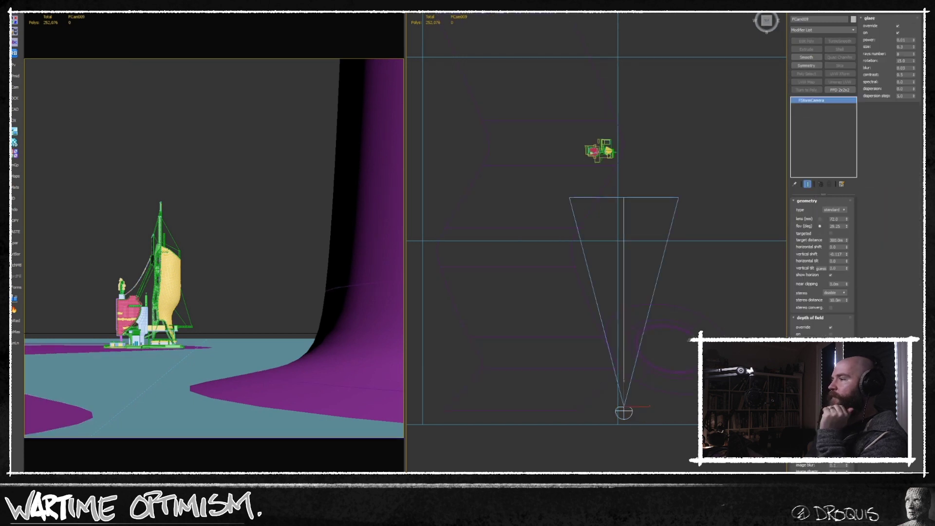
left_click_drag(847, 254, 847, 247)
key("alt+Tab")
key("alt+Tab")
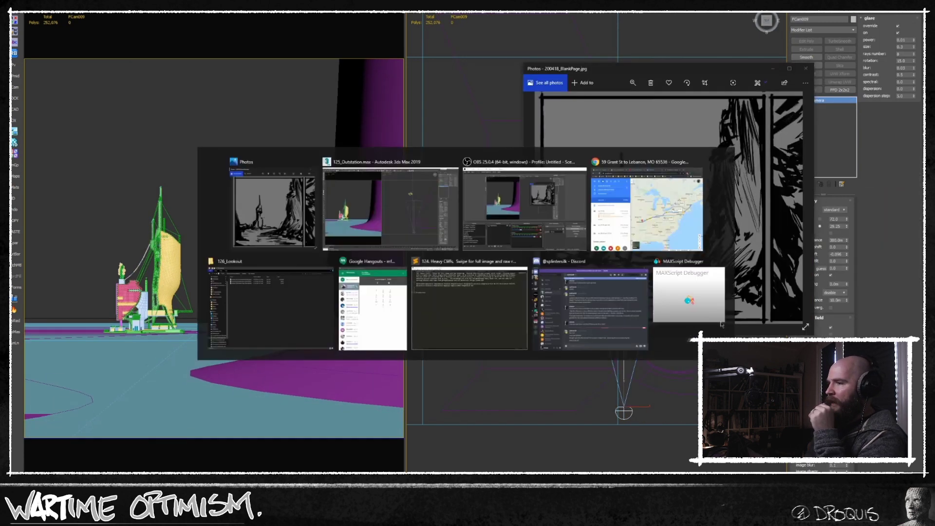
Step: Select the vertices at the ground strip's near end on the unsmoothed mesh and reposition them in the camera view
left_click(551, 268)
left_click(814, 106)
left_click(807, 184)
left_click_drag(438, 349, 636, 428)
left_click(559, 369)
left_click(804, 112)
left_click(813, 106)
left_click(804, 257)
left_click(807, 184)
key("ctrl+e")
left_click(616, 358)
left_click_drag(633, 347, 459, 372)
key("ctrl+e")
left_click_drag(545, 331, 544, 331)
Step: Inset all the ground strip's polygons as one group to create an inner border around its outline
left_click_drag(581, 364, 631, 306)
key("1")
key("F3")
left_click(808, 259)
left_click_drag(667, 278, 656, 292)
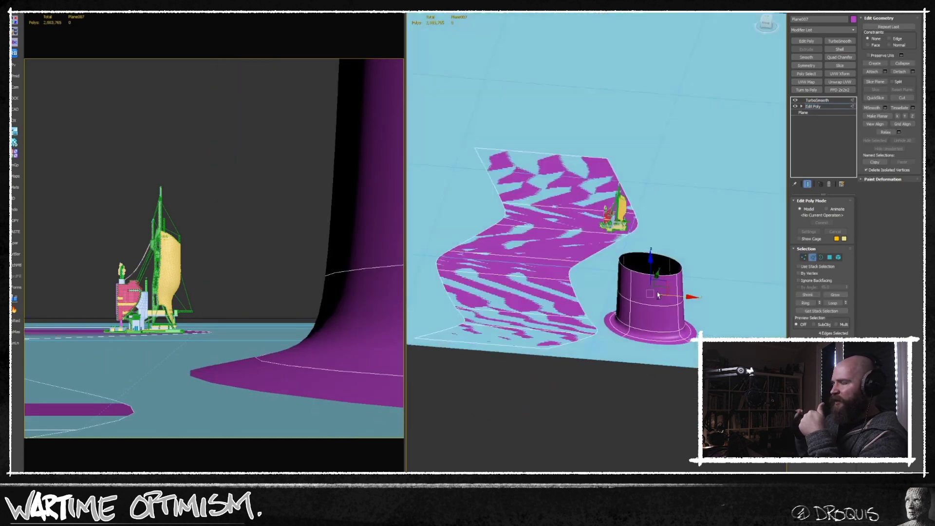
key("t")
key("F3")
key("4")
scroll(648, 271, "down", 4)
key("ctrl+e")
left_click_drag(593, 68, 515, 376)
key("shift+i")
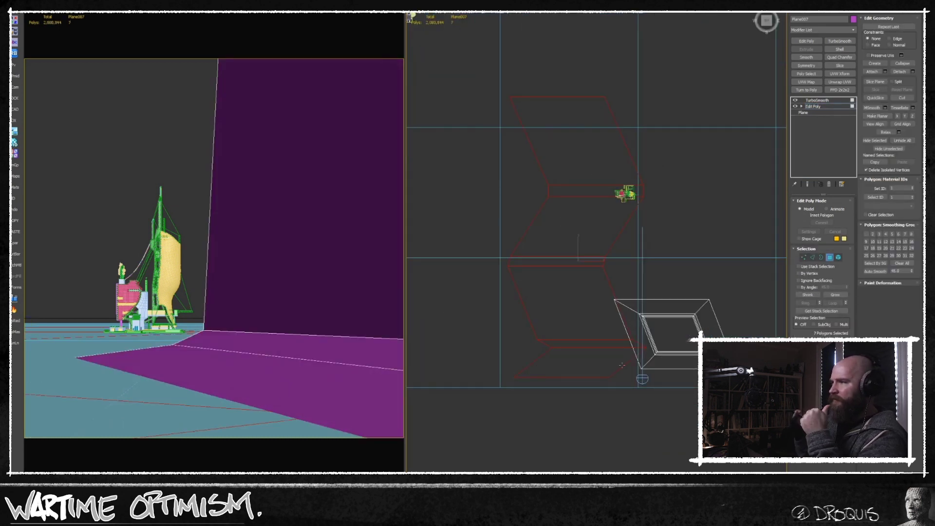
scroll(606, 333, "up", 2)
left_click(600, 274)
Step: Raise the strip's inset inner polygons slightly above ground level in the front view
key("f")
scroll(604, 247, "up", 5)
left_click_drag(620, 228, 619, 224)
key("ctrl+e")
scroll(718, 238, "down", 2)
Step: Select the open borders of the ground mesh and lower them slightly below the water plane
key("3")
key("ctrl+e")
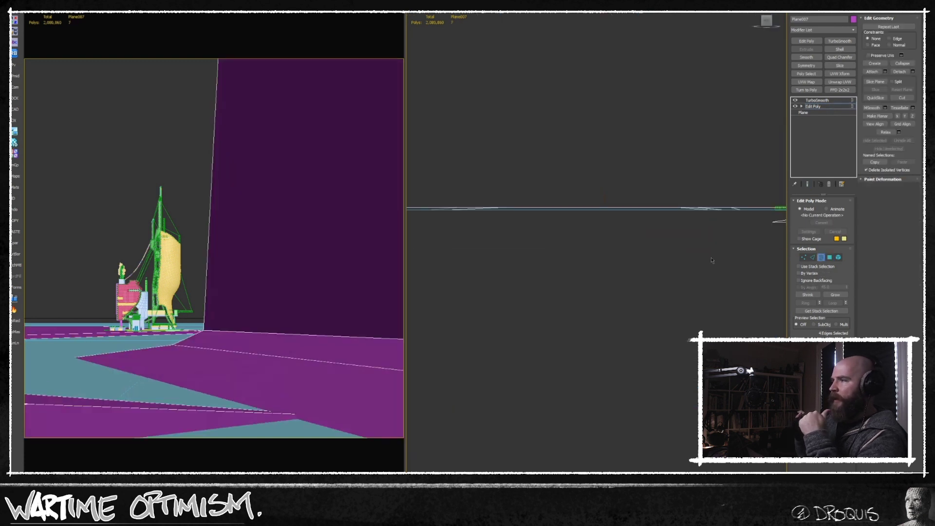
key("ctrl+a")
key("ctrl+e")
scroll(642, 246, "down", 3)
left_click_drag(642, 247, 654, 276)
key("ctrl+e")
key("ctrl+e")
key("f")
scroll(609, 258, "up", 3)
left_click_drag(559, 200, 560, 208)
key("ctrl+e")
scroll(655, 261, "down", 3)
Step: Examine the smoothed ground strip and pillar in shaded view and compare them with the thumbnail sketch
key("F3")
mouse_move(655, 261)
left_mouse_down()
mouse_move(618, 280)
mouse_move(654, 299)
left_mouse_up()
scroll(628, 272, "down", 3)
key("ctrl+e")
key("alt+Tab")
key("alt+Tab")
key("3")
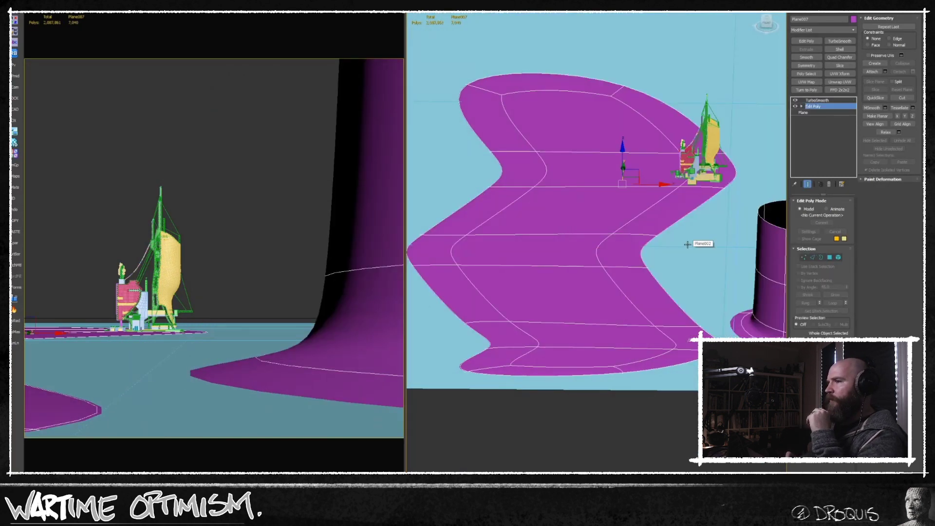
left_click_drag(688, 319, 671, 317)
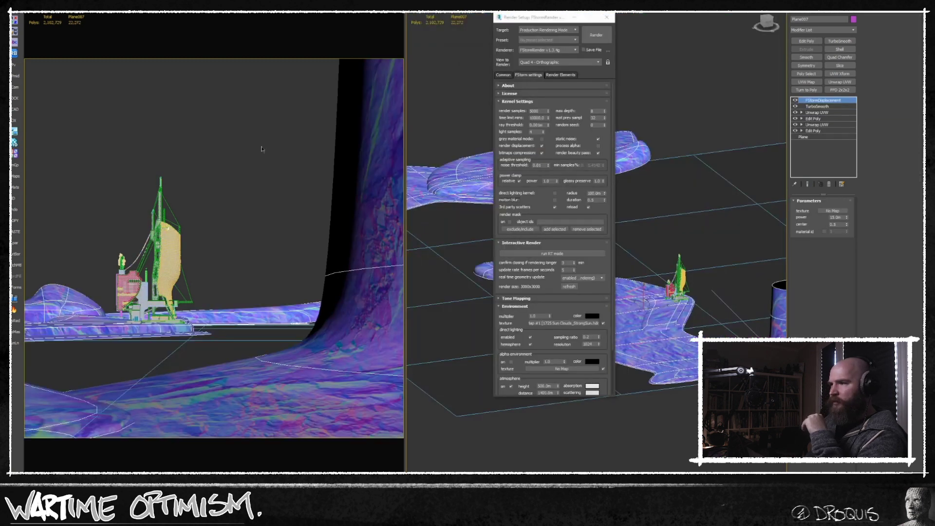
Step: Arrange the Render Setup and Material Editor side by side and make the camera view the one to render
left_click_drag(545, 20, 460, 18)
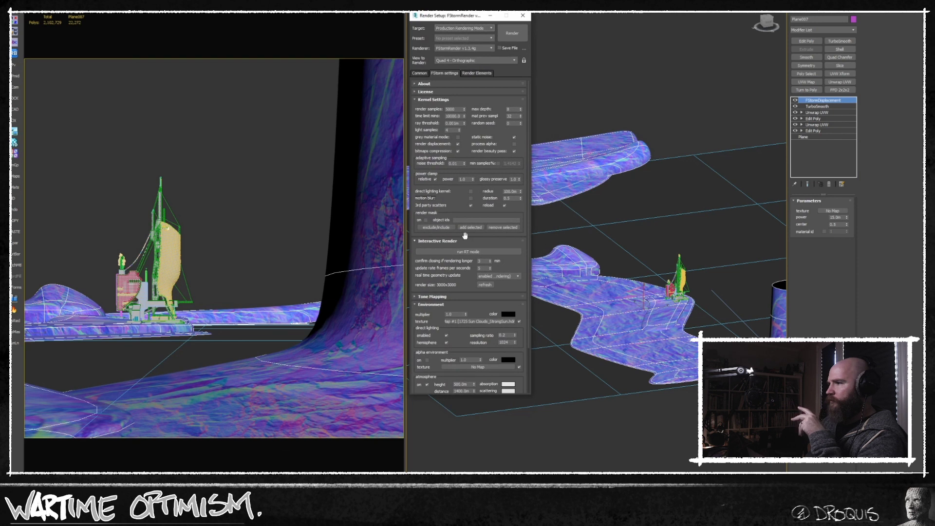
left_click(680, 127)
key("m")
left_click_drag(675, 20, 590, 15)
left_click(346, 133)
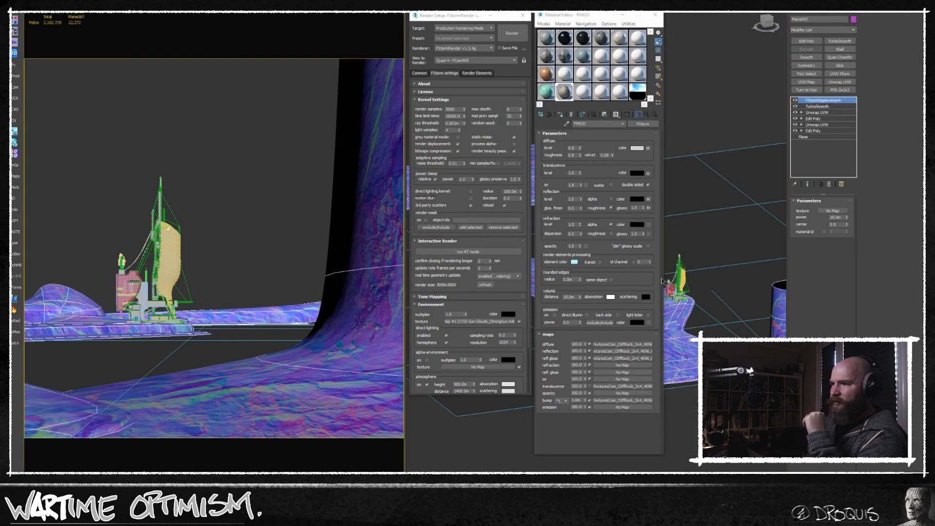
Step: Assign the cliff rock map as an instance to the FStormDisplacement texture, lower the displacement power and deselect the ground
left_click_drag(831, 214, 830, 216)
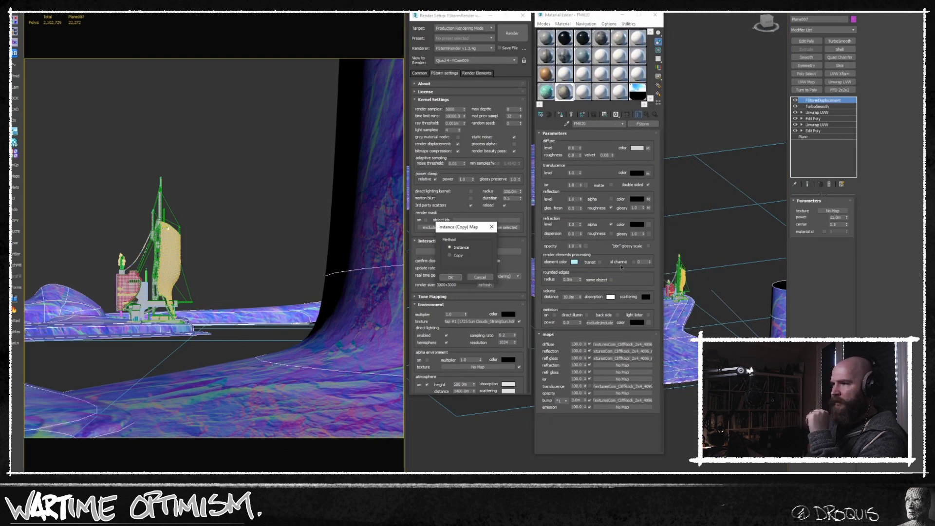
left_click(445, 277)
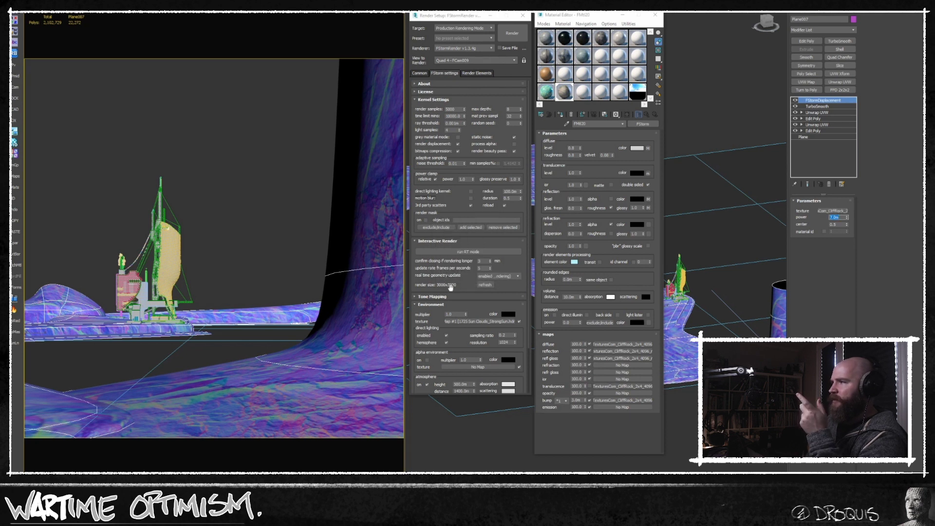
left_click(295, 206)
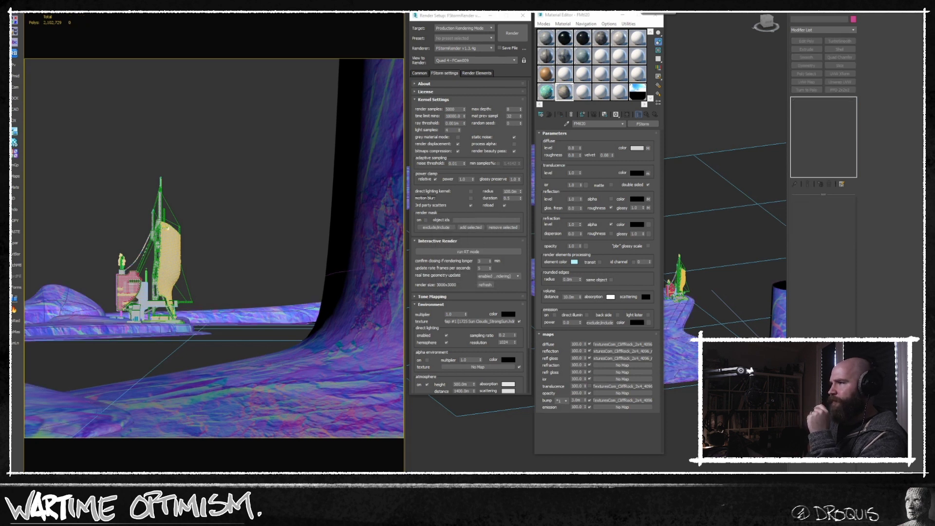
Step: Check the common render settings, start an FStorm RT render of the camera view and move its window aside
left_click(419, 73)
key("shift+q")
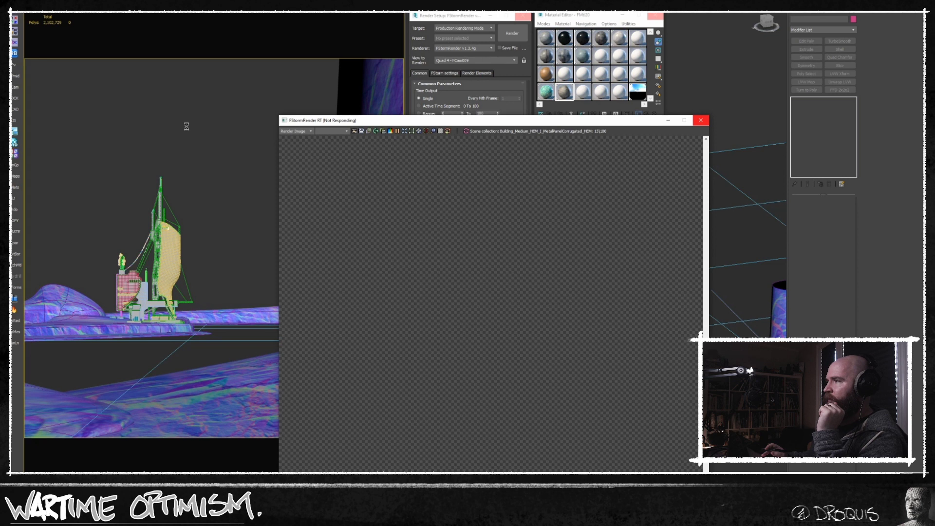
left_click_drag(457, 122, 208, 38)
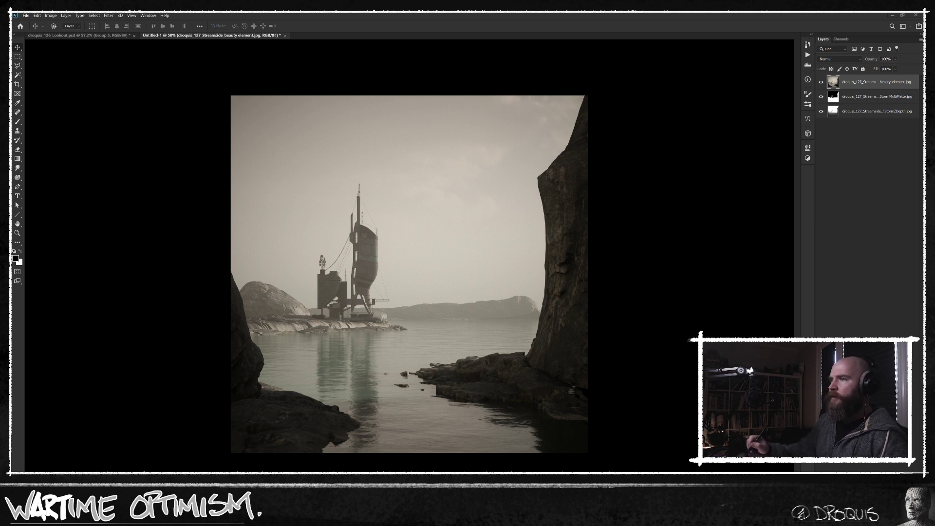
Step: Place the Dusk & Dawn Skies (425) and (443) photos from the Skies folder into the Streamside document as layers
left_click_drag(148, 12, 244, 101)
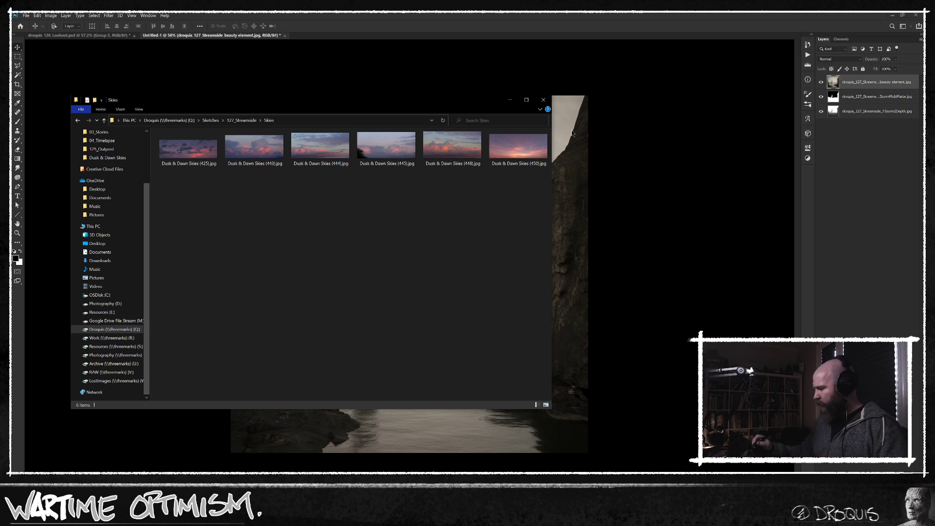
left_click_drag(483, 101, 485, 86)
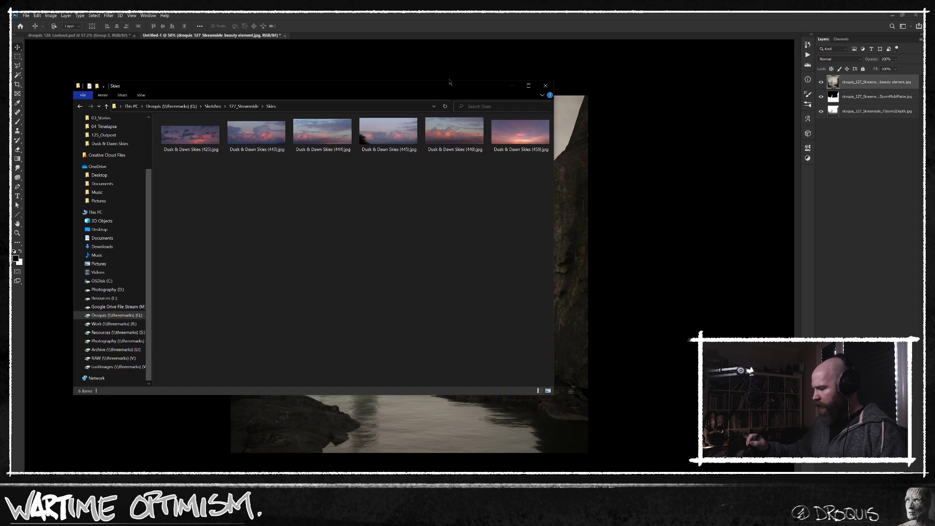
left_click(196, 137)
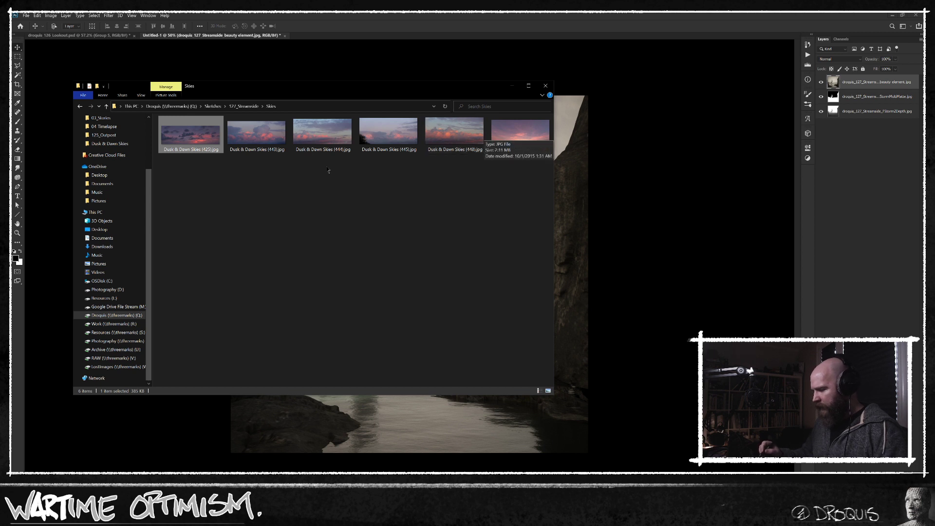
left_click(261, 135, "ctrl")
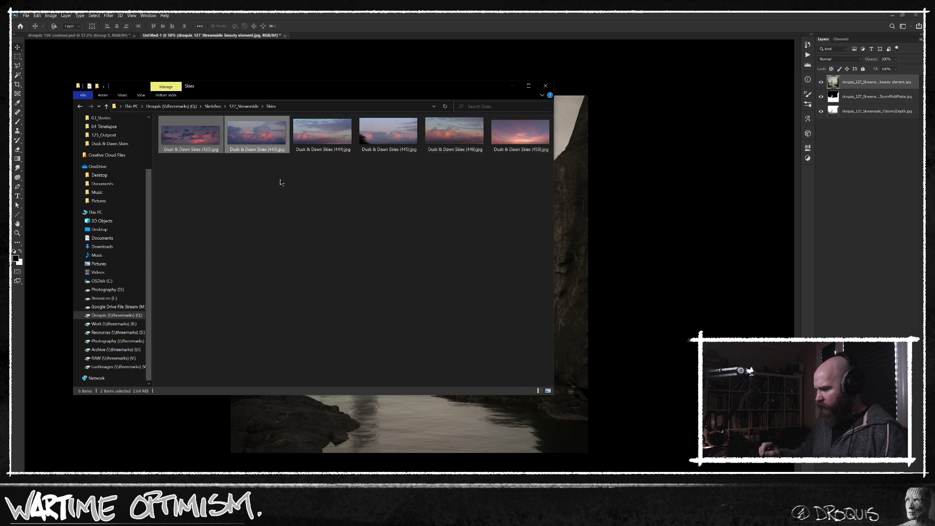
left_click_drag(263, 137, 389, 409)
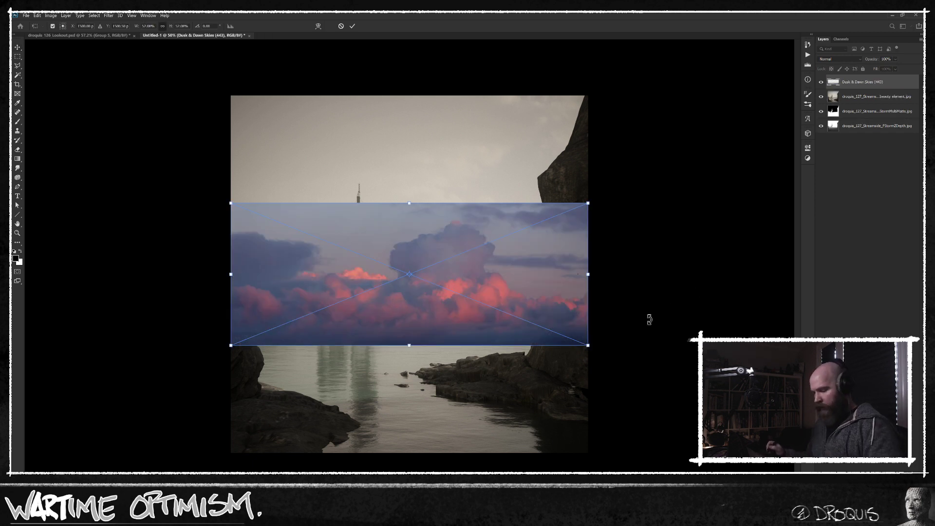
key("Return")
key("Return")
Step: Isolate the FStormMultiMatte layer, load its white area as a selection from the RGB channel, and show all layers again
left_click(822, 125, "alt")
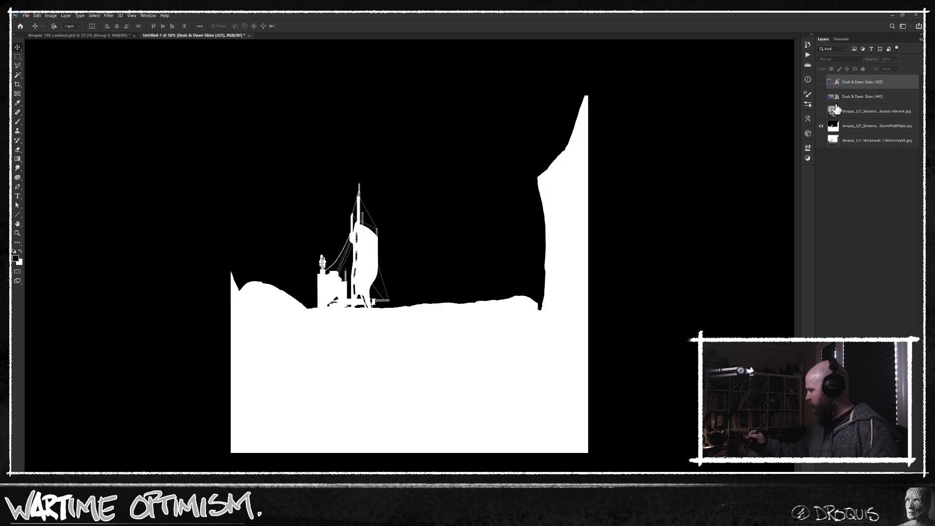
left_click(841, 39)
left_click(829, 51, "ctrl")
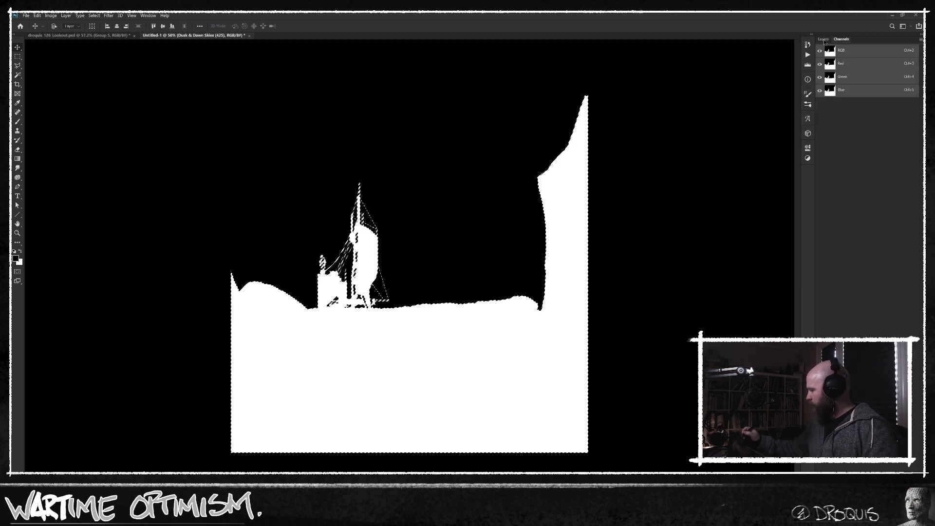
left_click(823, 39)
left_click(821, 126, "alt")
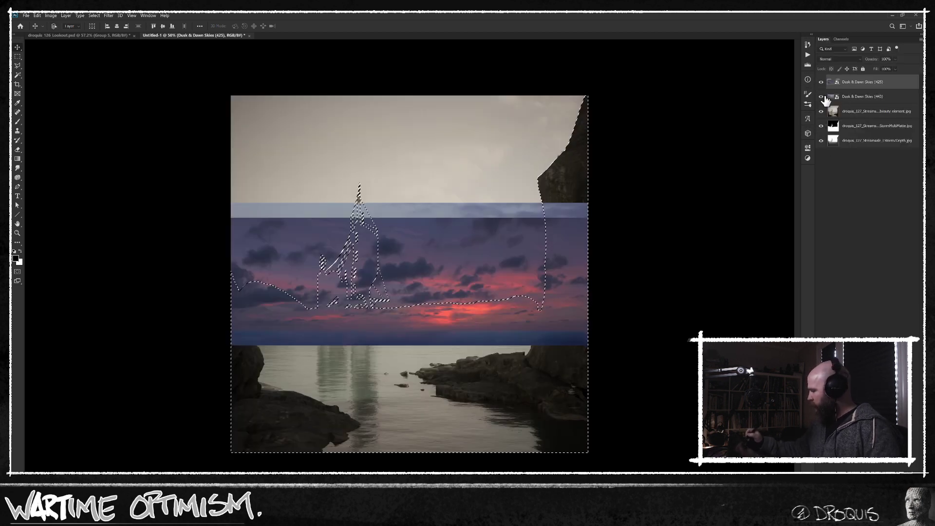
Step: Group the Dusk & Dawn Skies (425) layer and add a group mask from the matte selection, inverted to reveal only the sky
key("ctrl+g")
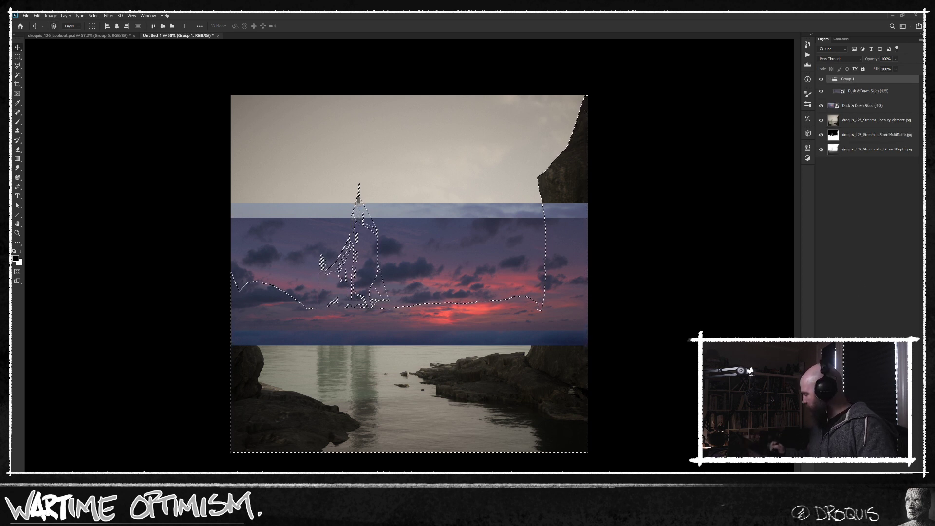
left_click(859, 509)
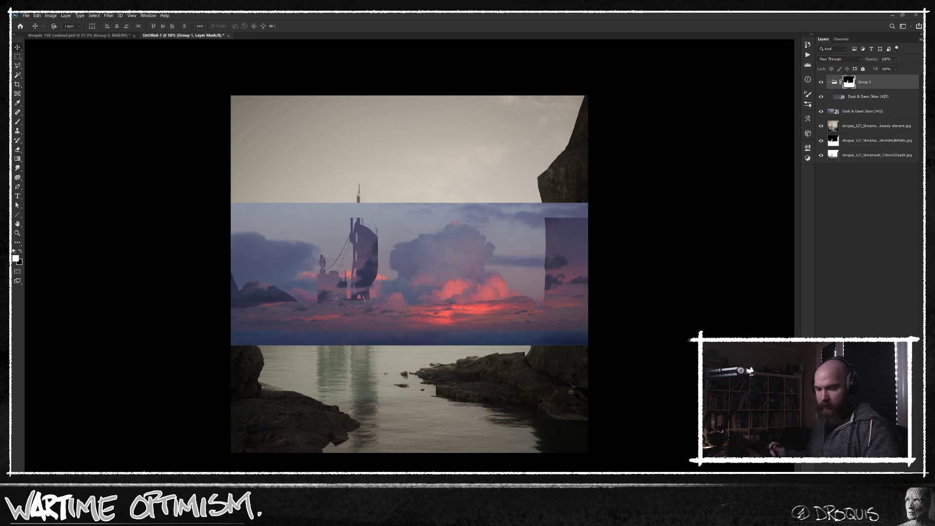
key("ctrl+i")
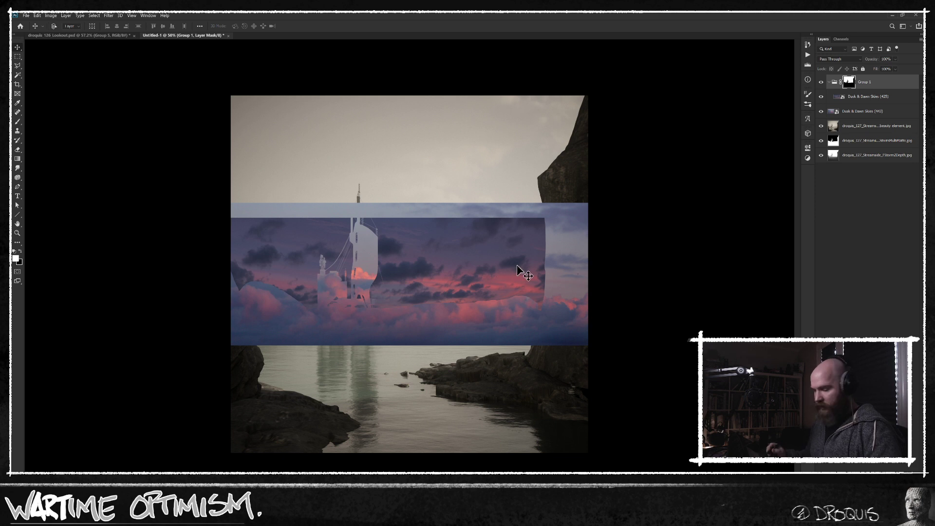
left_click_drag(482, 273, 482, 175)
key("ctrl+z")
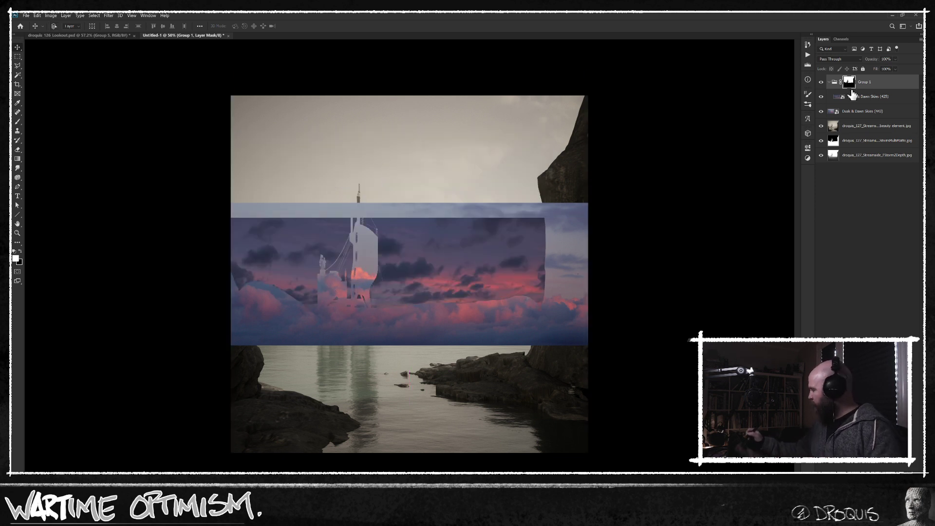
Step: Shift both sky photos up into the sky area and put the Dusk & Dawn Skies (443) layer into the masked group
left_click(853, 97)
left_click_drag(535, 277, 488, 254)
left_click_drag(488, 290, 505, 204)
left_click_drag(870, 113, 870, 102)
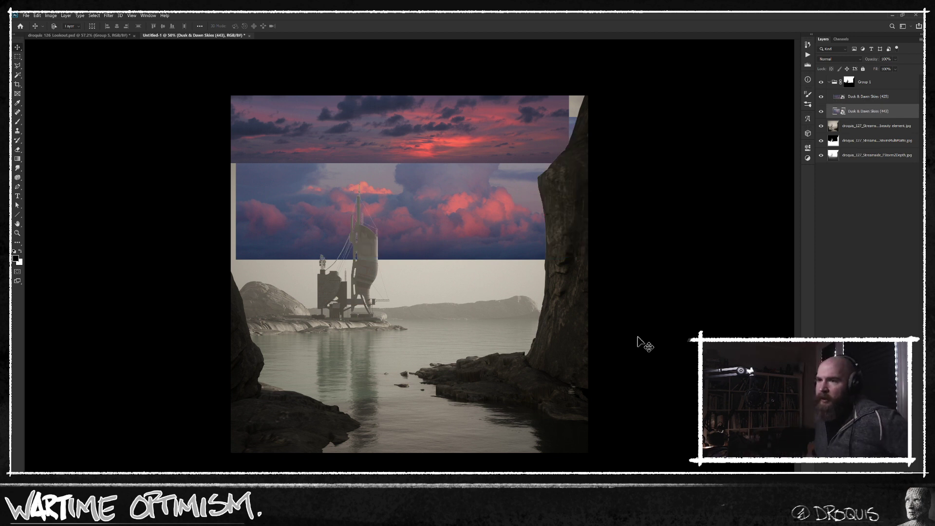
Step: Hide the Dusk & Dawn Skies (425) layer and lower the (443) sky until it reaches behind the distant hills
left_click_drag(495, 211, 500, 245)
left_click(497, 131, "ctrl")
left_click(821, 97)
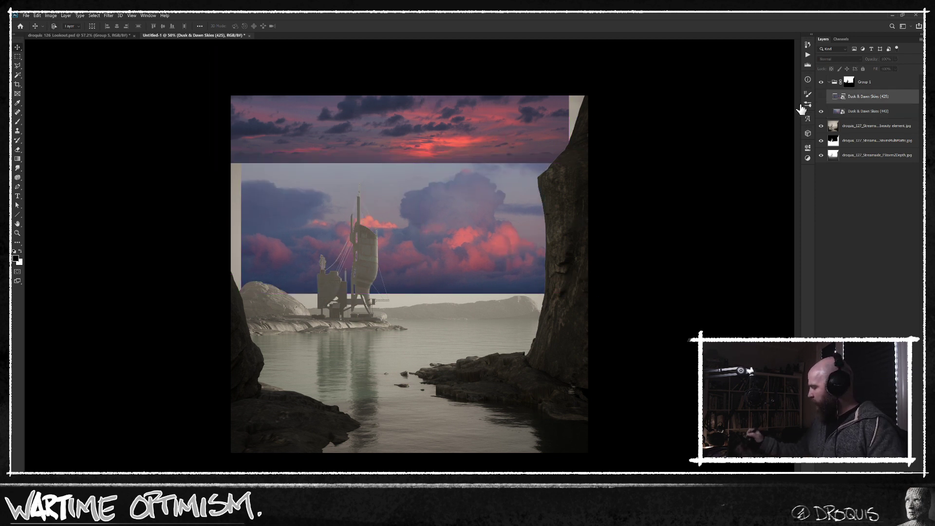
left_click(845, 112)
left_click_drag(505, 223, 517, 259)
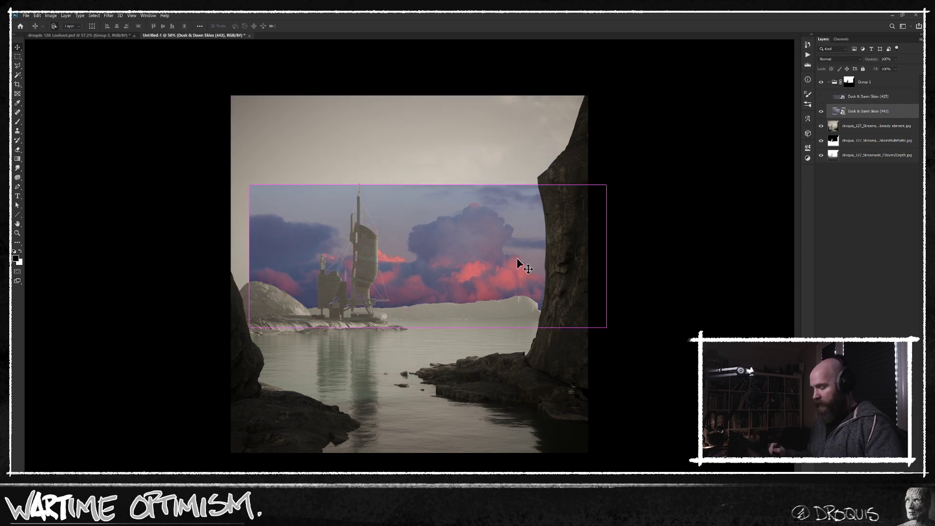
Step: Enlarge the Dusk & Dawn Skies (443) photo to span the image width and position its clouds behind the tower
key("ctrl+t")
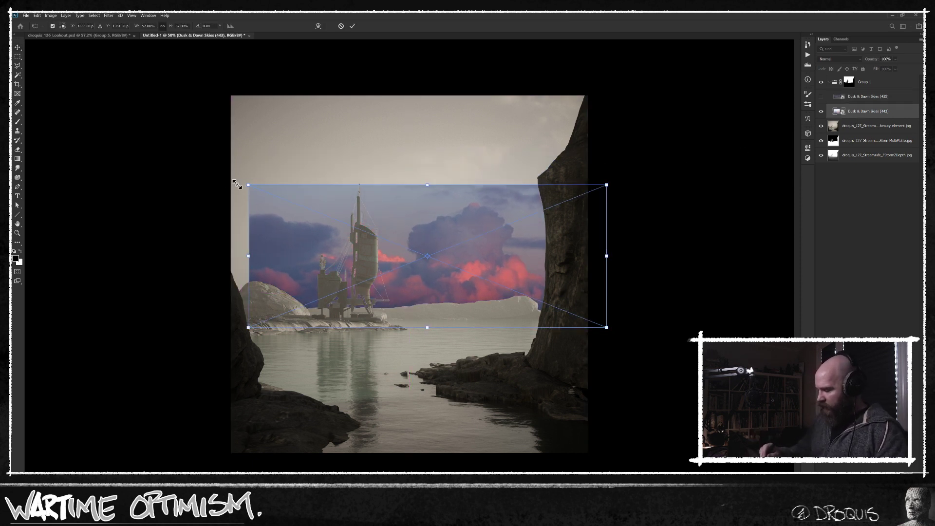
left_click_drag(249, 185, 215, 171)
left_click_drag(564, 254, 546, 271)
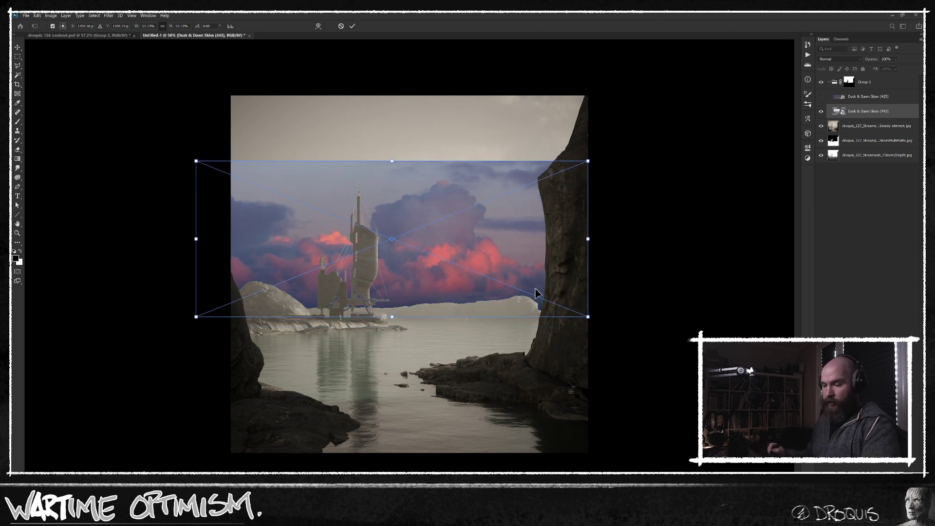
left_click_drag(588, 160, 592, 157)
left_click_drag(536, 244, 542, 187)
mouse_move(598, 261)
left_mouse_down()
mouse_move(583, 261)
mouse_move(593, 278)
left_mouse_up()
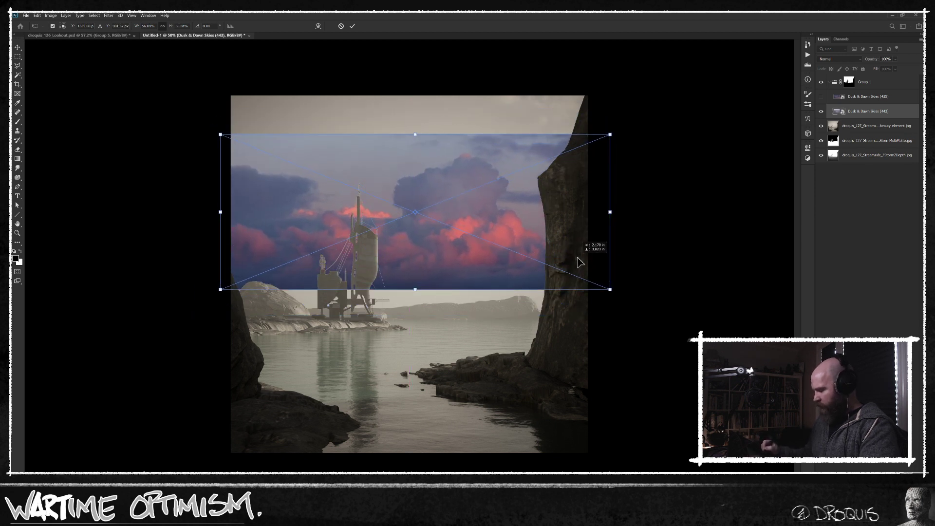
key("Return")
Step: Show the Dusk & Dawn Skies (425) layer and scale it up to fill the whole sky, with its red glow at the horizon beside the cliff
left_click(821, 96)
left_click(867, 97)
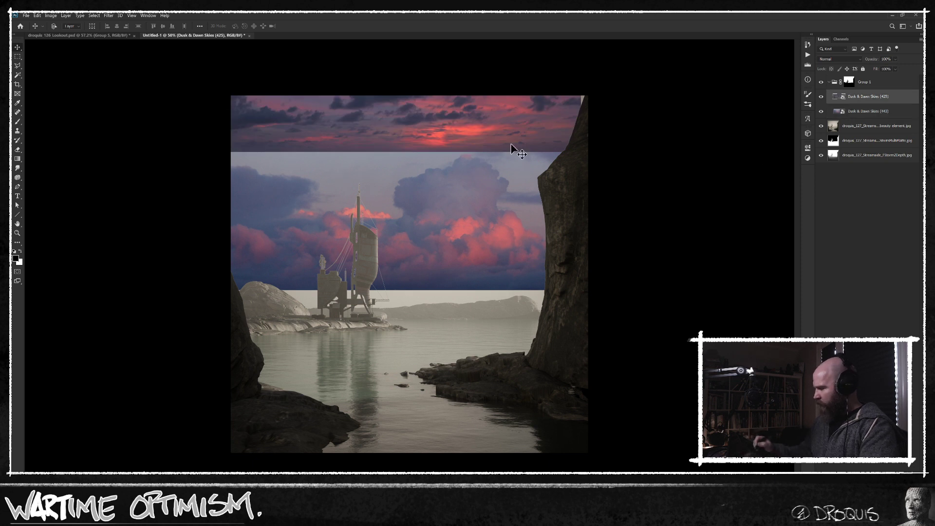
left_click_drag(518, 138, 551, 299)
key("ctrl+t")
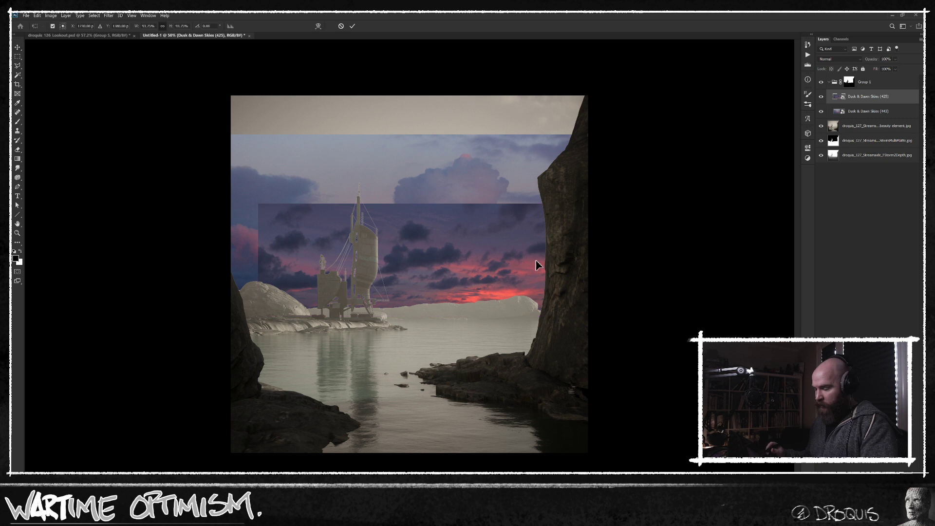
left_click_drag(258, 203, 213, 184)
left_click_drag(561, 246, 523, 159)
left_click_drag(578, 228, 601, 271)
left_click_drag(594, 225, 608, 285)
left_click_drag(638, 168, 690, 93)
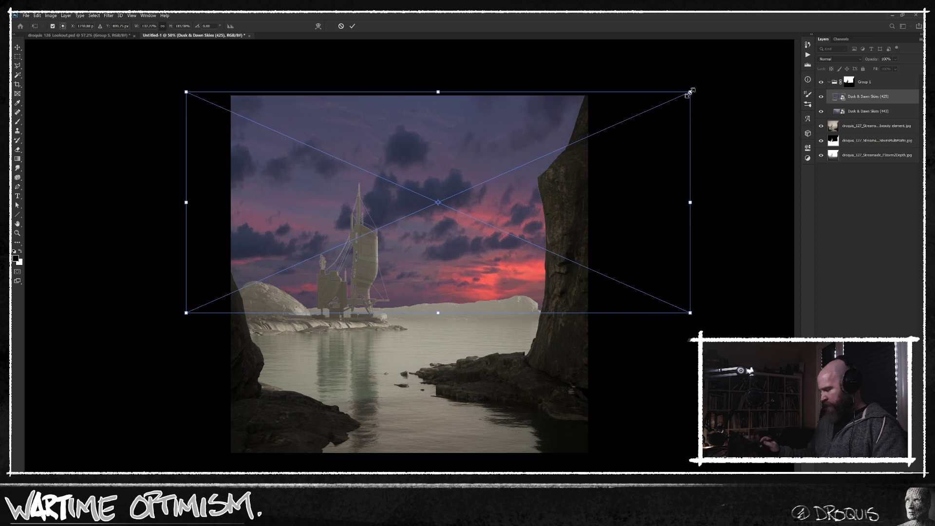
left_click_drag(584, 291, 599, 290)
key("Return")
Step: Duplicate the Streamside beauty element layer
left_click(857, 129)
key("ctrl+j")
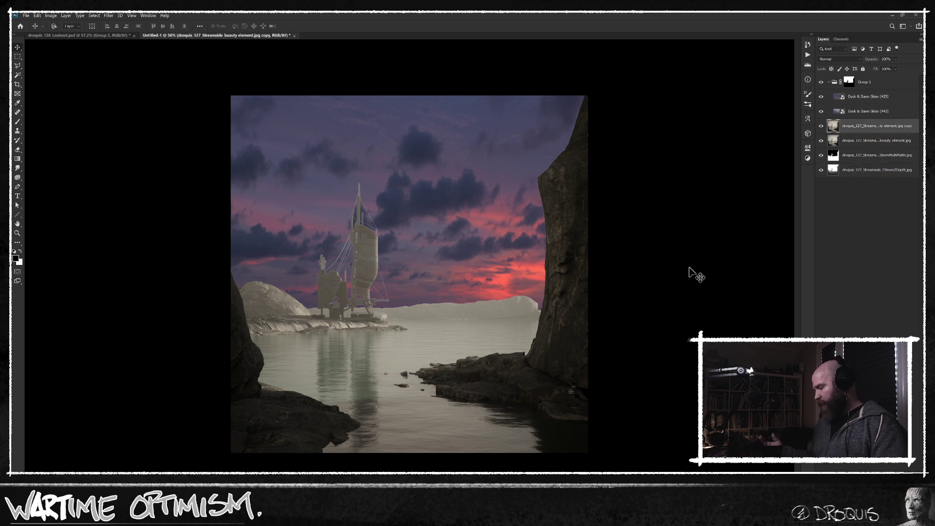
left_click(50, 15)
mouse_move(85, 32)
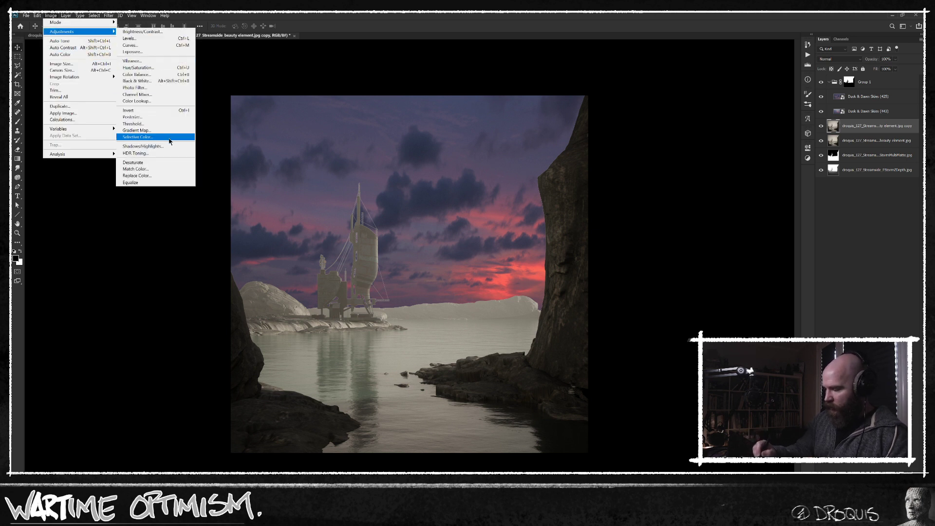
left_click(168, 168)
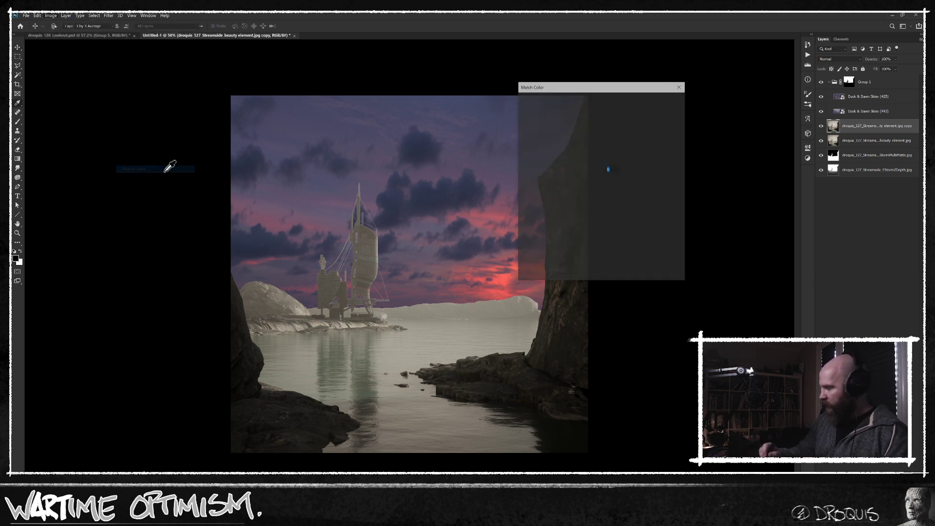
left_click(583, 237)
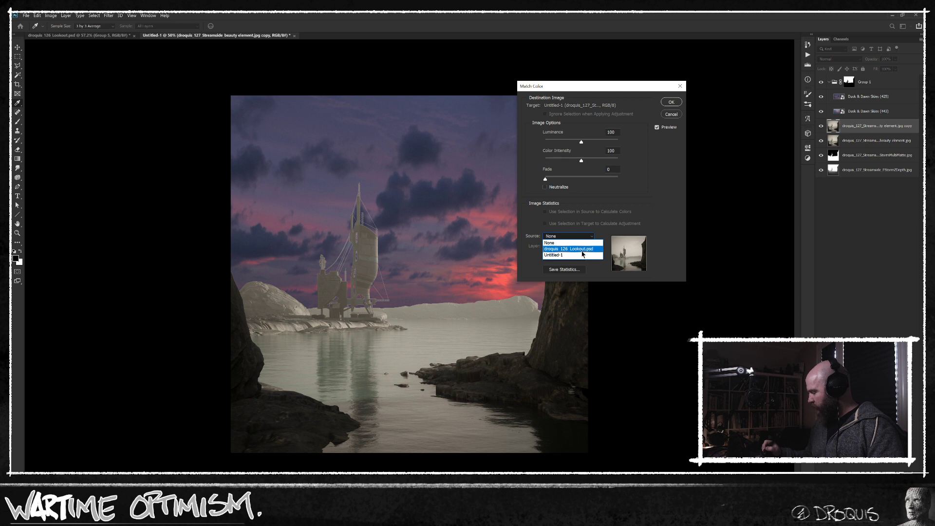
left_click(582, 249)
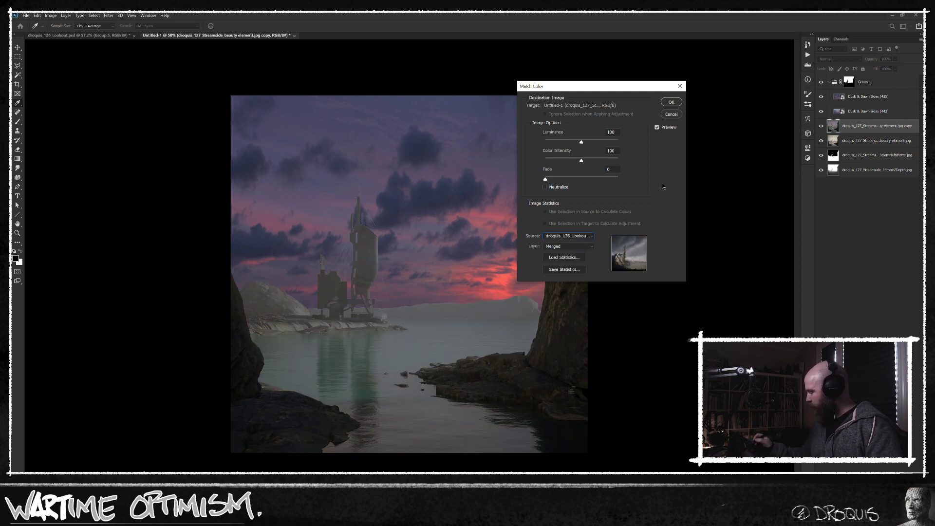
left_click(585, 246)
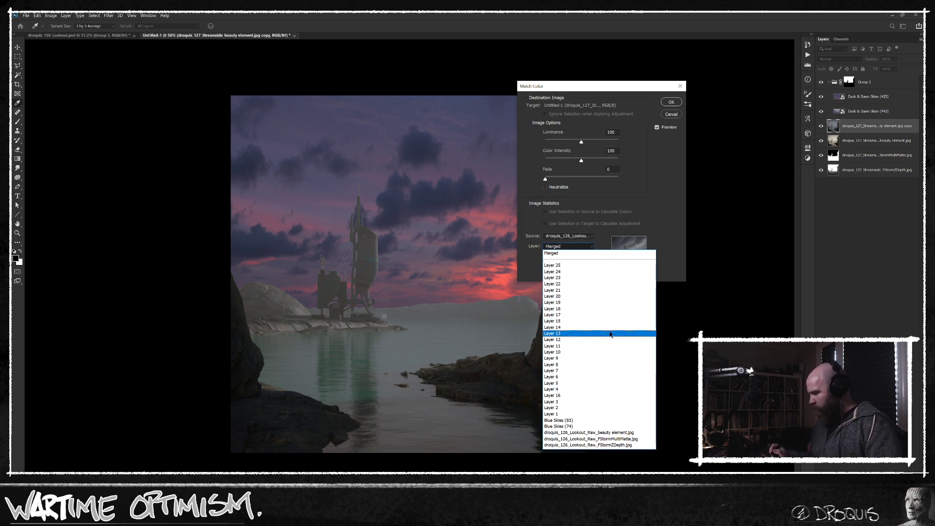
left_click(584, 253)
left_click(584, 236)
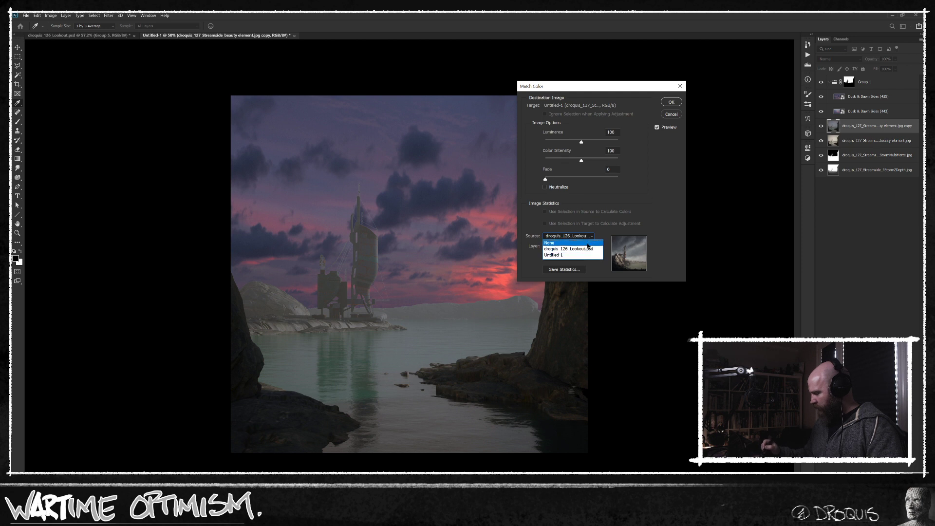
left_click(584, 254)
left_click(585, 247)
left_click(570, 254)
left_click(585, 247)
left_click(608, 266)
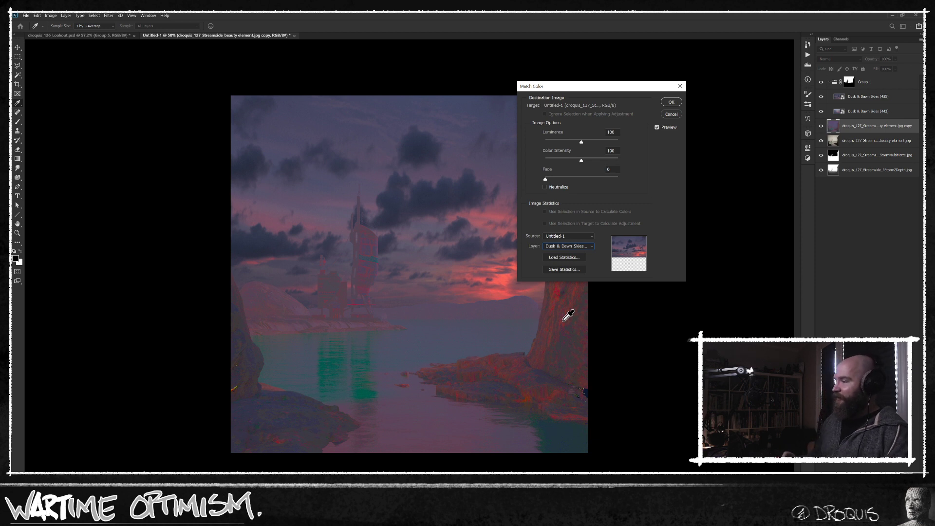
left_click(671, 114)
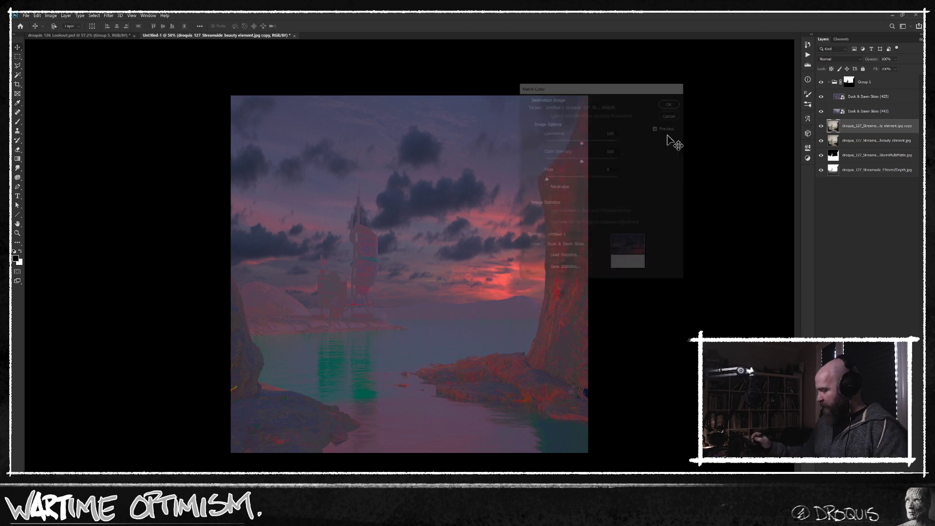
Step: Sample the upper sky's violet #4b4862 as the foreground colour and add a Hue/Saturation adjustment layer clipped to the copied beauty layer
left_click(871, 100)
left_click(872, 127)
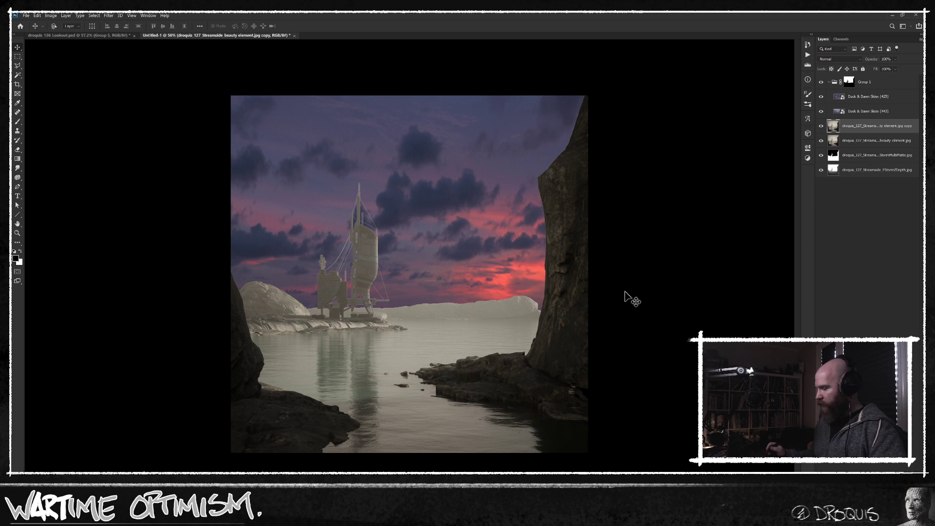
key("ctrl+u")
left_click(445, 193)
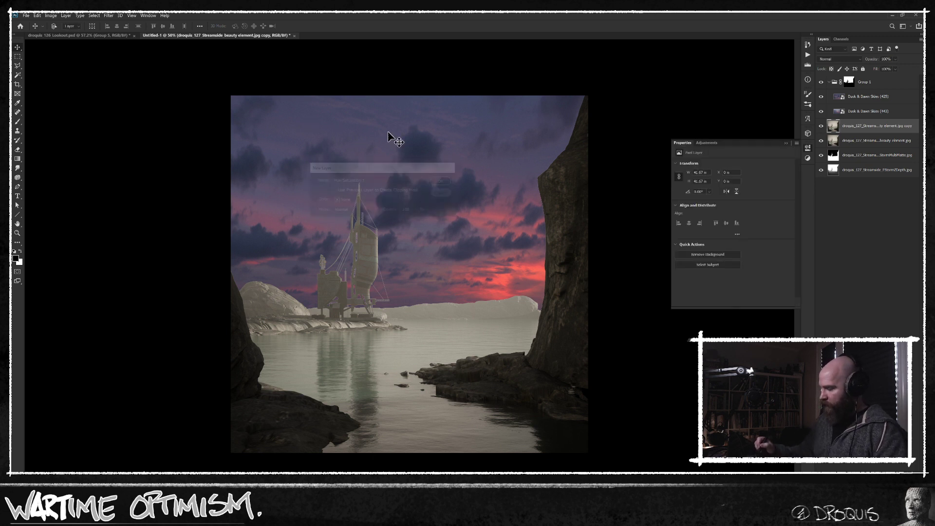
key("n")
left_click(297, 124)
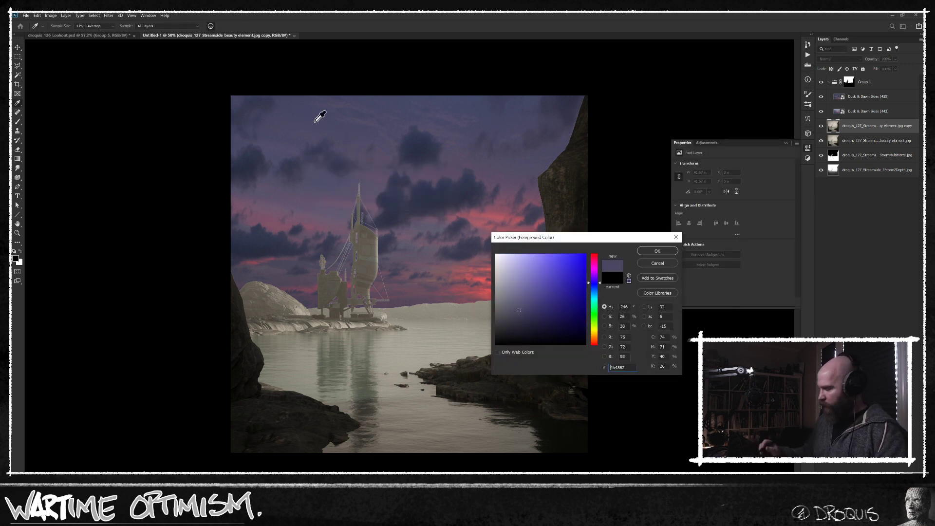
left_click(664, 253)
key("ctrl+u")
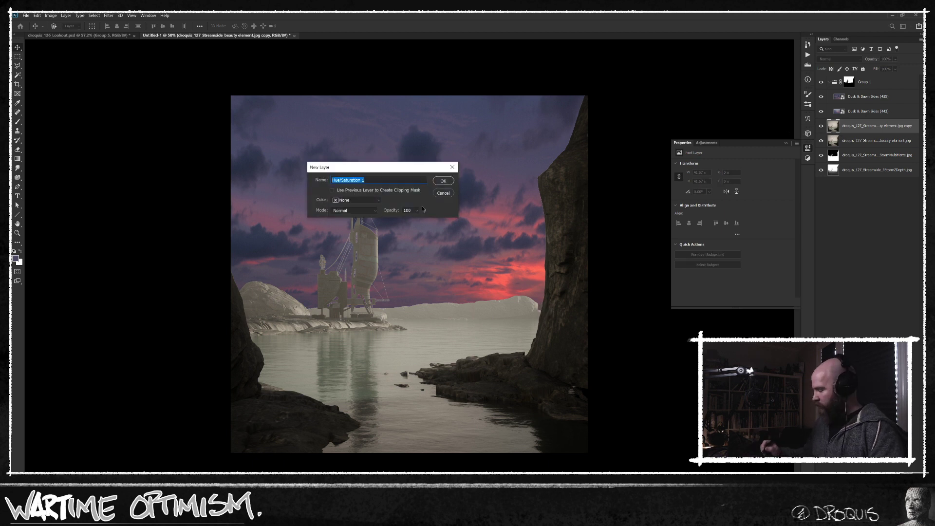
left_click(443, 181)
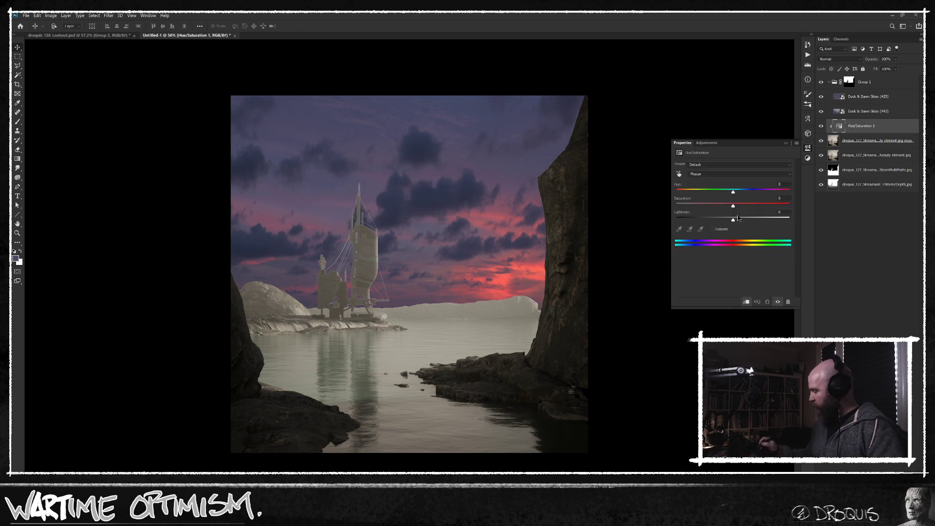
Step: Colorize the clipped Hue/Saturation layer with hue about 236 and saturation 25, and add a Curves adjustment above it lowering the white output to about half
left_click(716, 230)
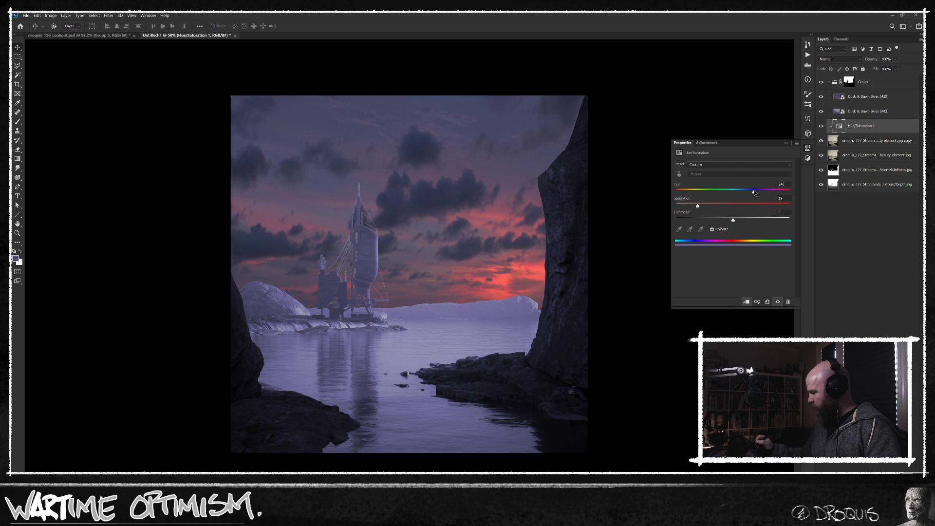
left_click_drag(694, 206, 704, 206)
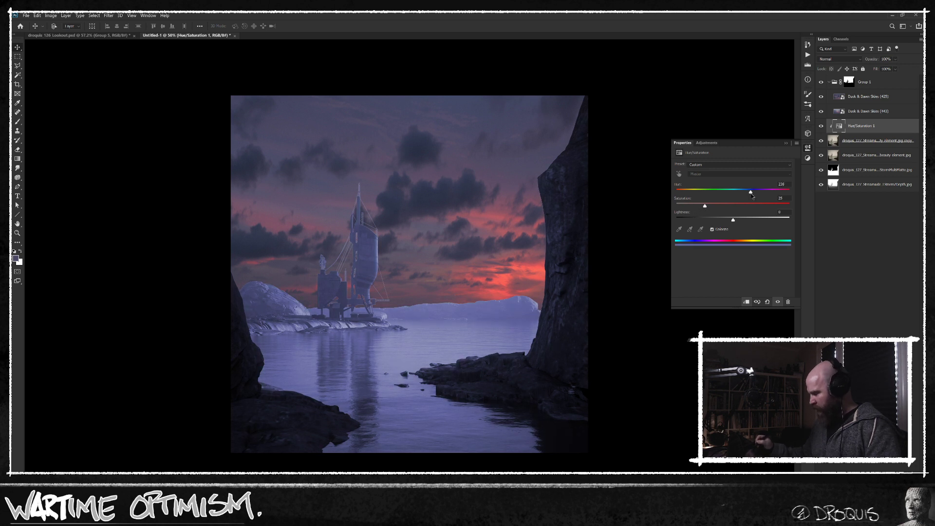
key("ctrl+m")
key("Return")
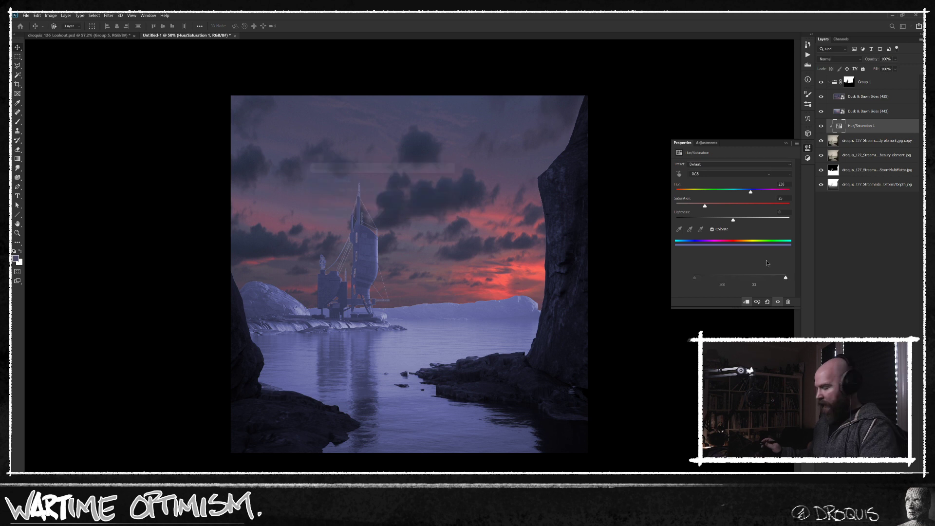
left_click_drag(785, 187, 797, 230)
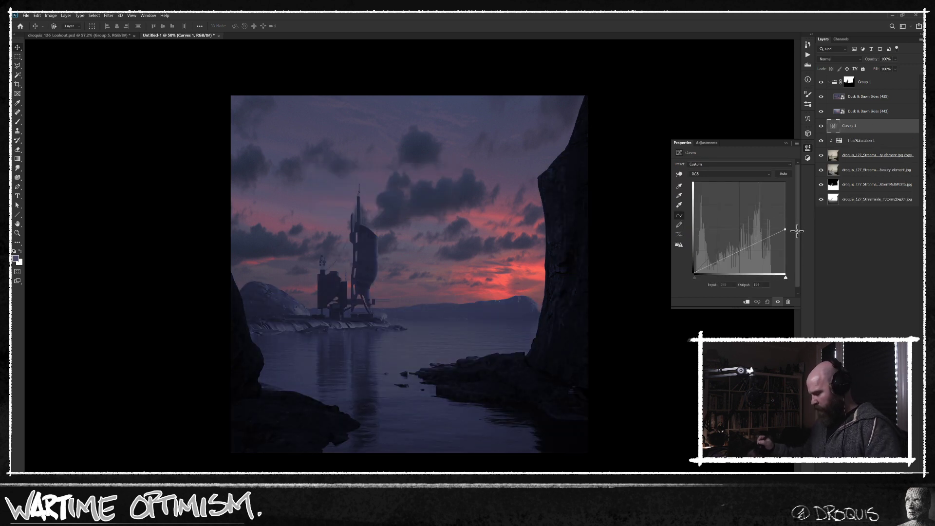
left_click_drag(797, 231, 799, 227)
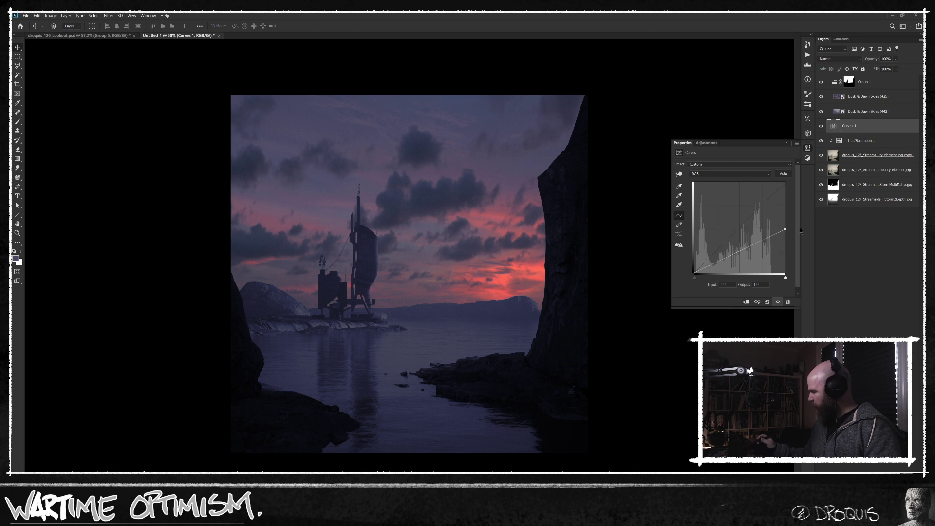
Step: Load the composite's luminosity as a selection while the Curves adjustment is hidden, and show that adjustment again
left_click(841, 41)
left_click(823, 38)
left_click(821, 126)
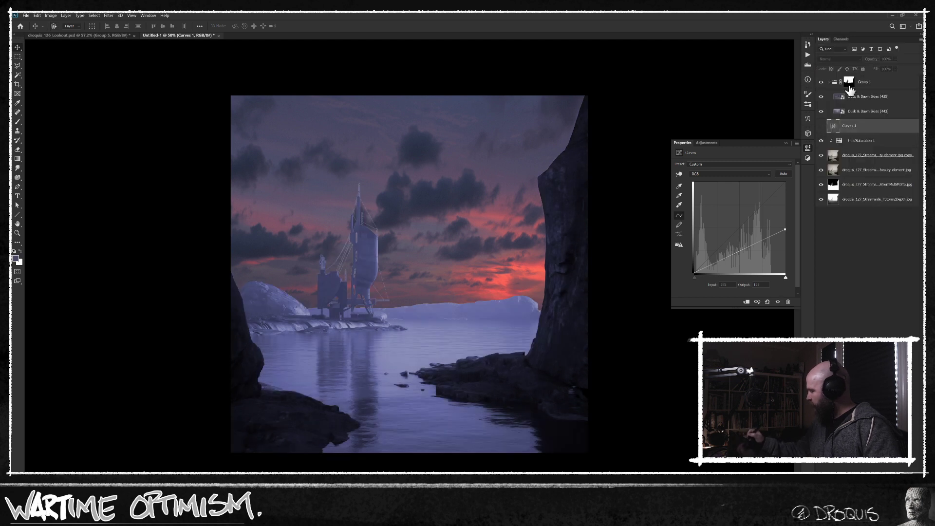
left_click(842, 39)
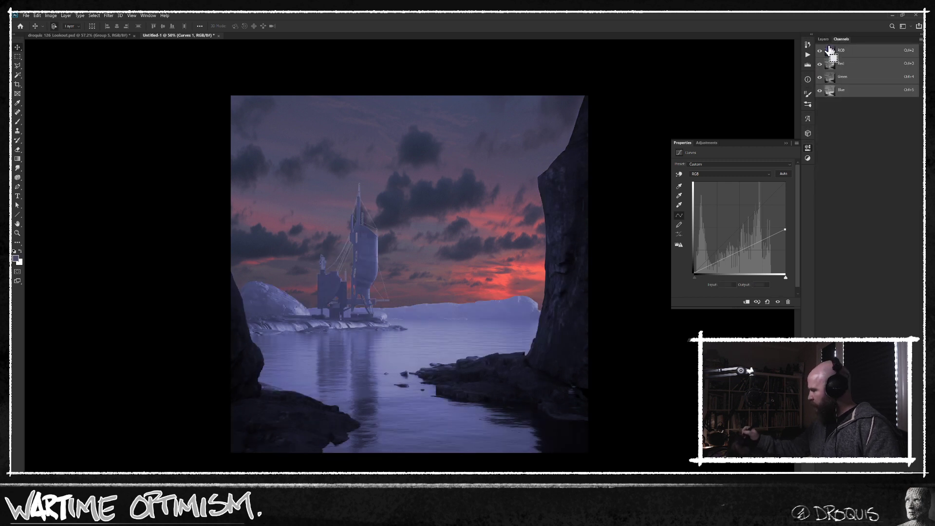
left_click(830, 51, "ctrl")
left_click(823, 39)
left_click(821, 141)
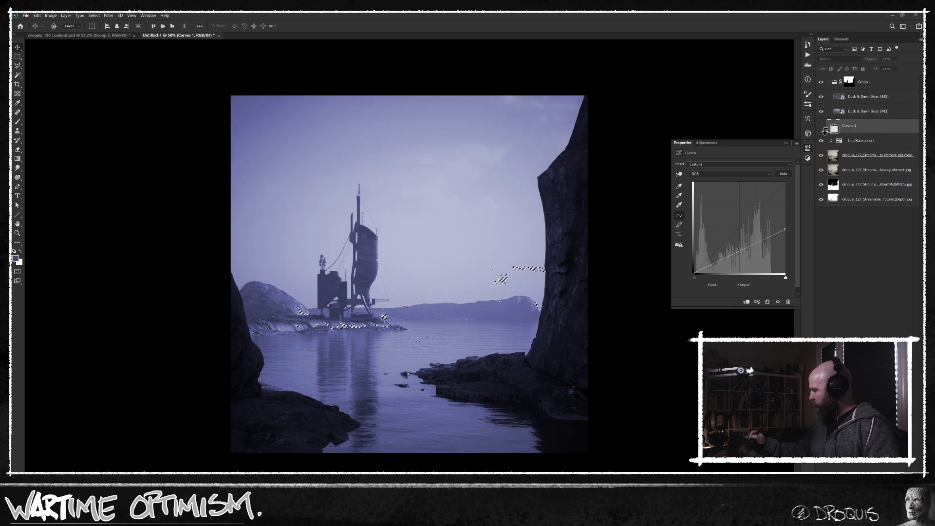
left_click(821, 141, "alt")
left_click(821, 126)
Step: Add a Hue/Saturation adjustment masked by the luminosity selection and colorize it orange with hue 23 and saturation 100
key("ctrl+u")
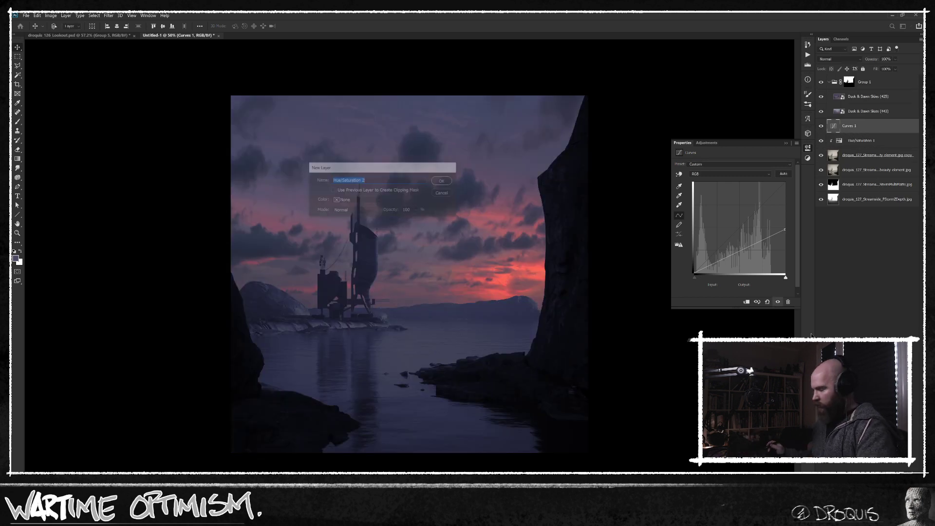
key("Return")
left_click(712, 229)
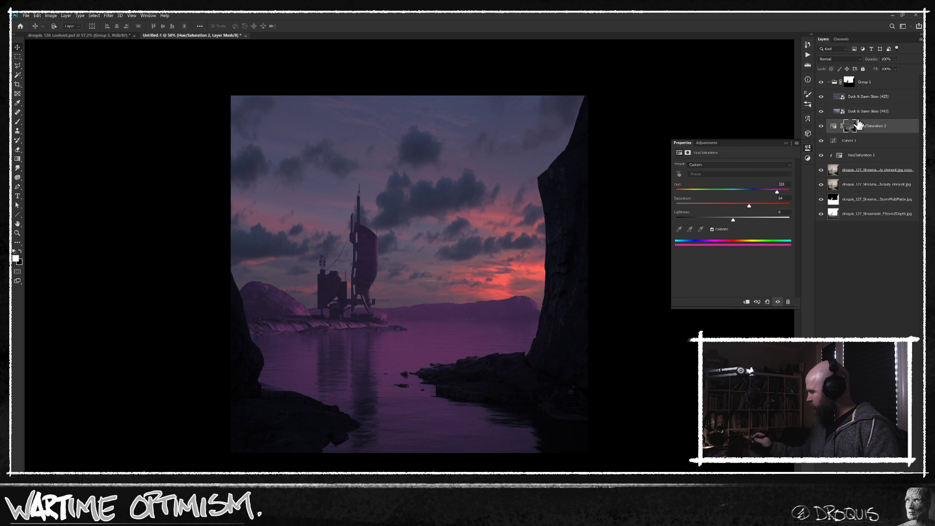
key("ctrl+0")
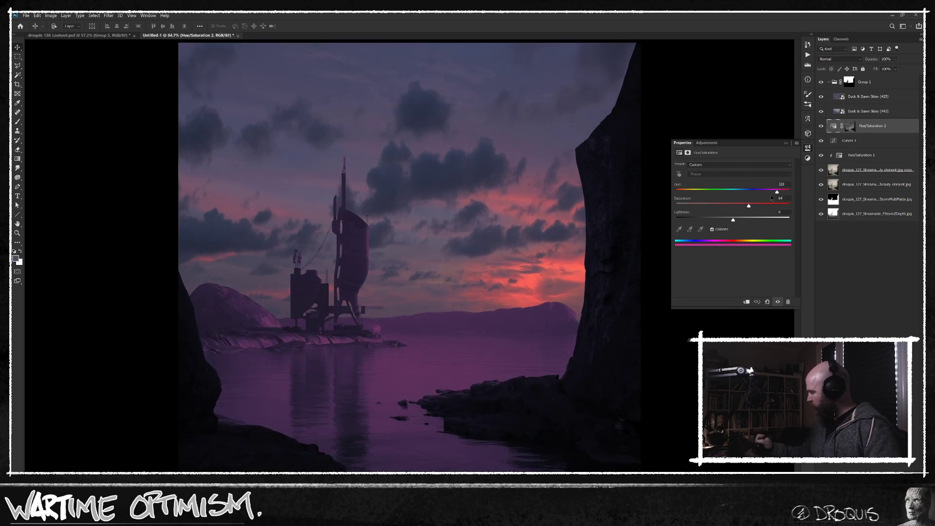
left_click_drag(750, 208, 824, 204)
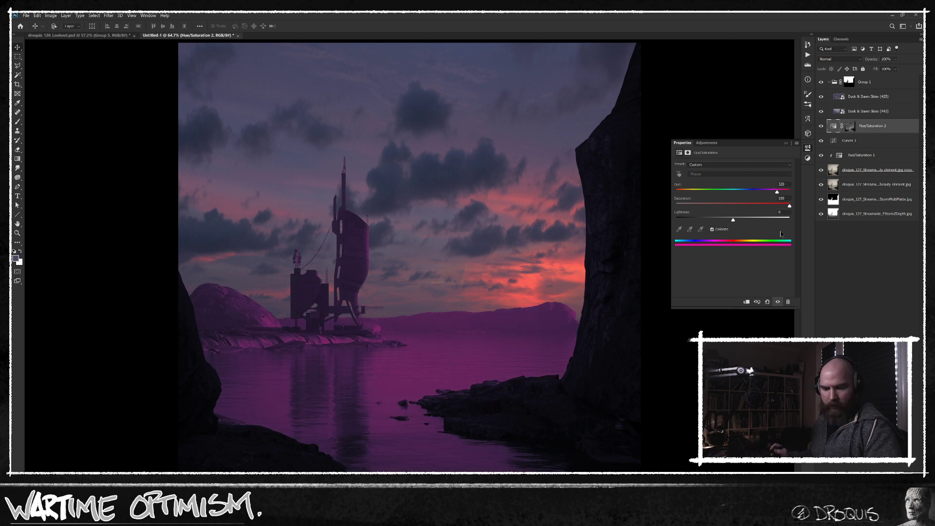
left_click(679, 191)
left_click_drag(680, 198, 684, 197)
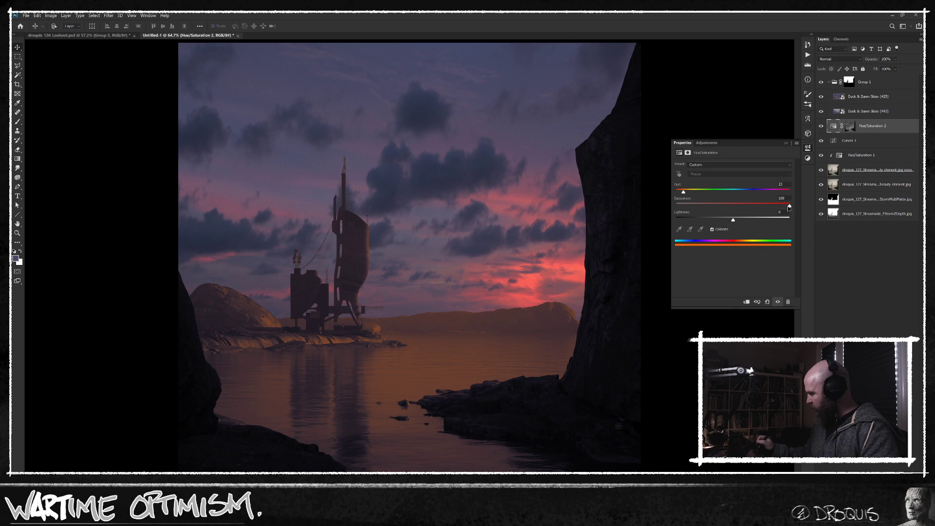
Step: Increase the contrast of the Hue/Saturation 2 mask with Levels, raising the black input to 65 and lowering the white input to just above 106
left_click(851, 127)
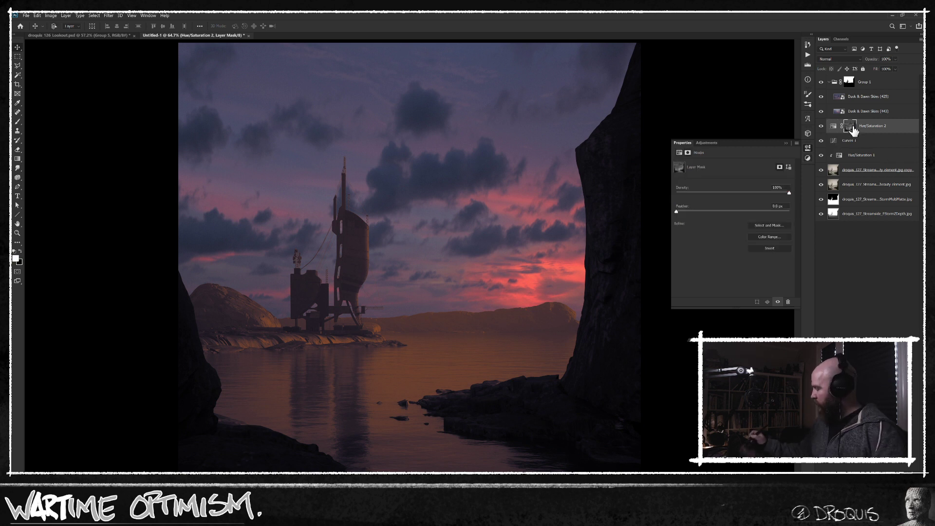
left_click(850, 128, "alt")
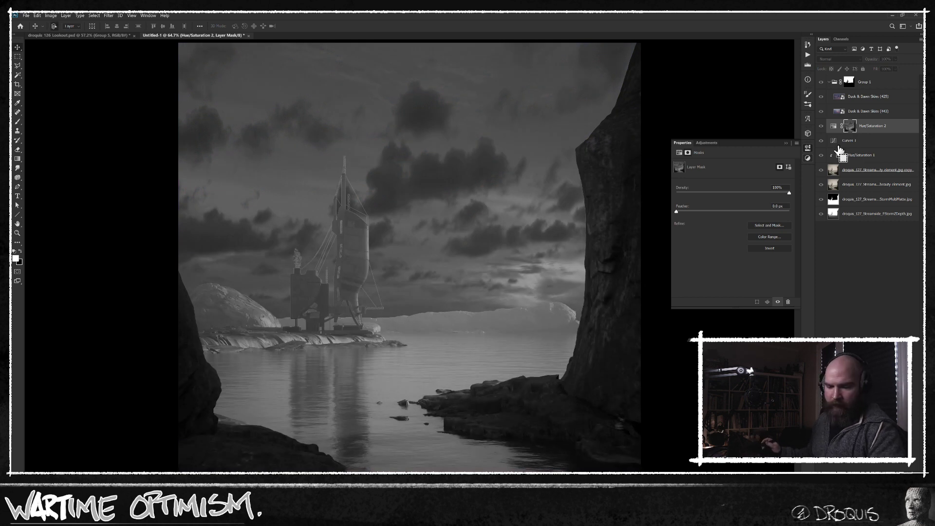
key("ctrl+l")
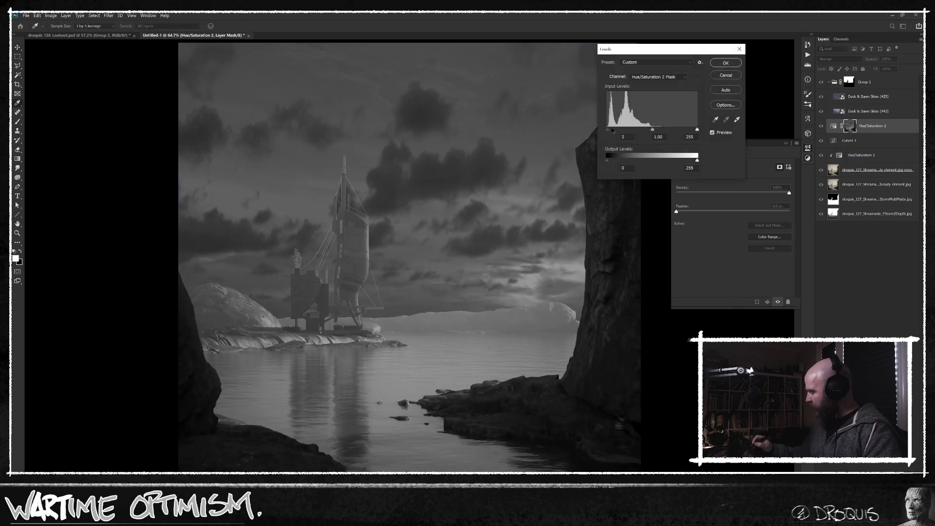
left_click_drag(613, 130, 628, 130)
left_click_drag(697, 130, 646, 131)
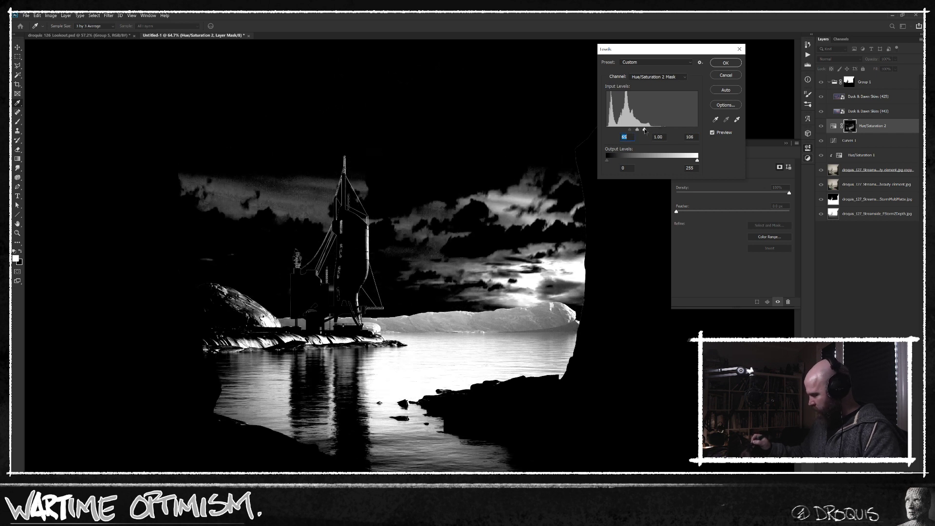
left_click_drag(645, 130, 647, 131)
key("Return")
left_click(833, 126)
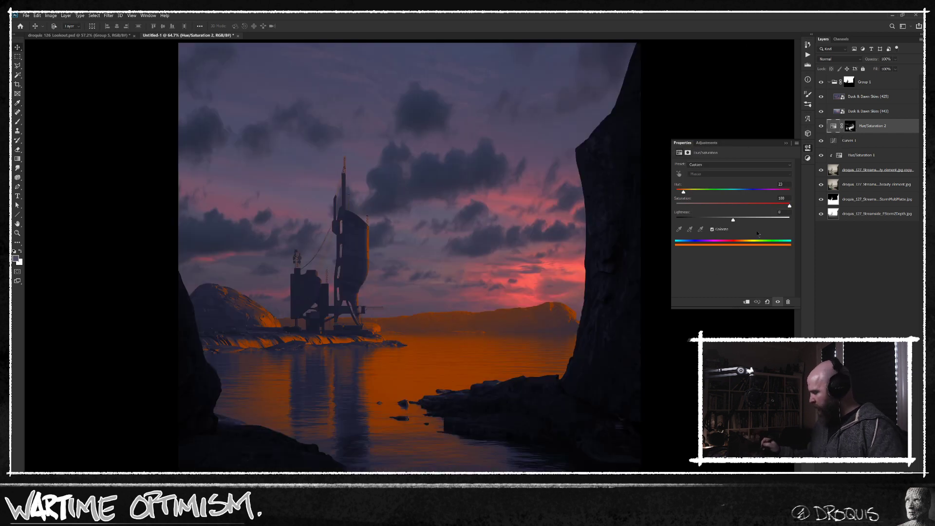
Step: Check the colour of the sky's red glow and set Hue/Saturation 2 to hue about 6, saturation 64, lightness about +19 and layer opacity 30%
key("n")
left_click_drag(558, 238, 671, 198)
left_click(578, 275)
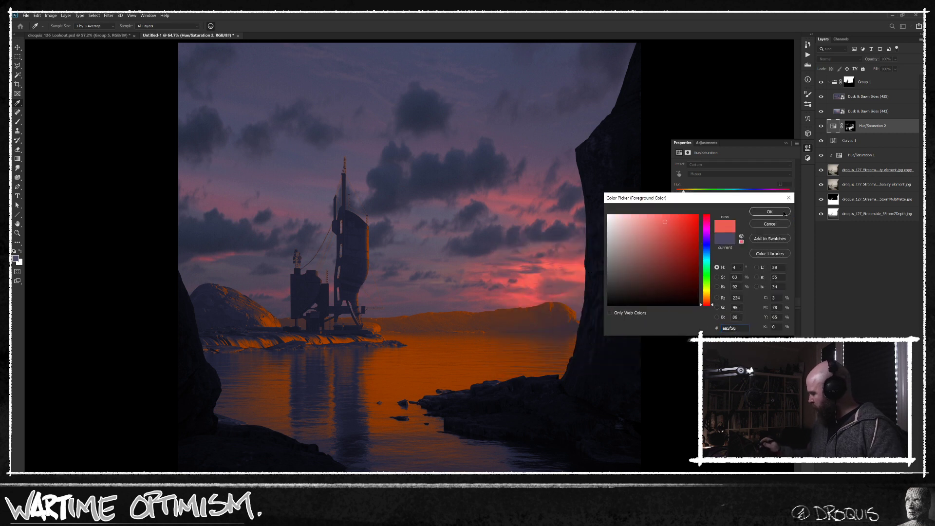
left_click(770, 223)
left_click_drag(684, 192, 679, 193)
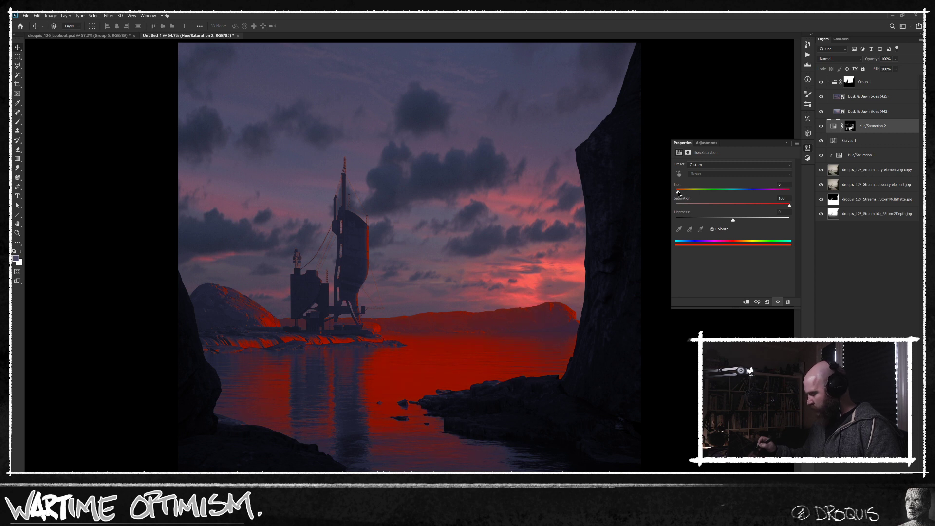
left_click_drag(787, 208, 744, 223)
mouse_move(874, 59)
left_mouse_down()
mouse_move(626, 94)
mouse_move(641, 92)
left_mouse_up()
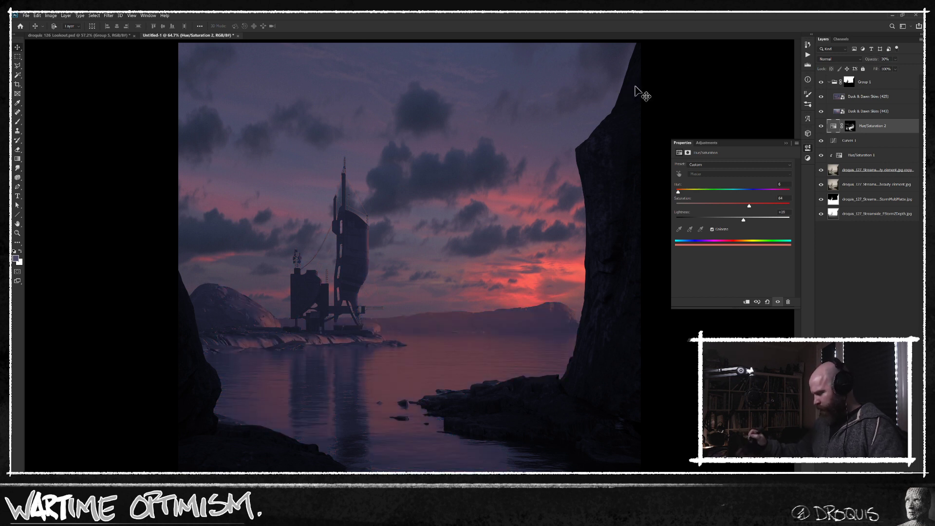
left_click_drag(568, 365, 572, 361)
key("b")
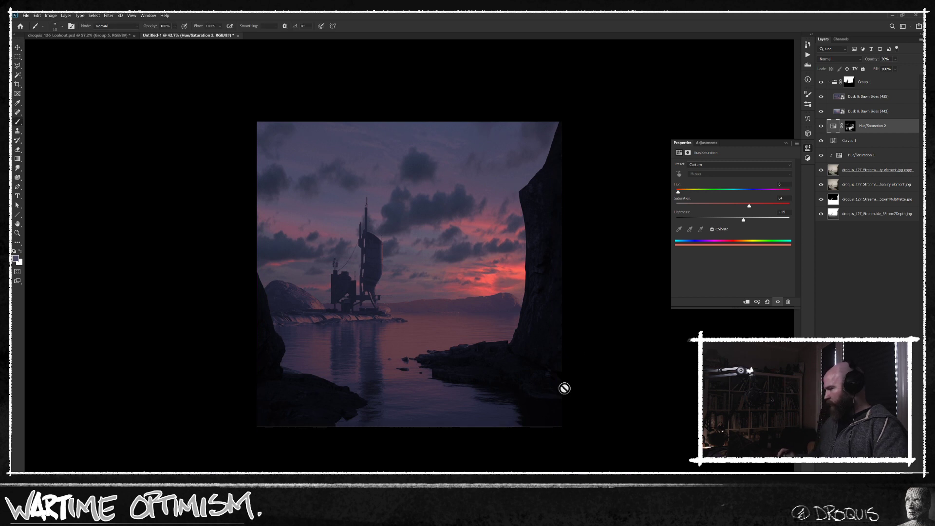
Step: Group the sky group, the colour adjustments and the copied beauty layer together, and name the new group Dusk
left_click(834, 83)
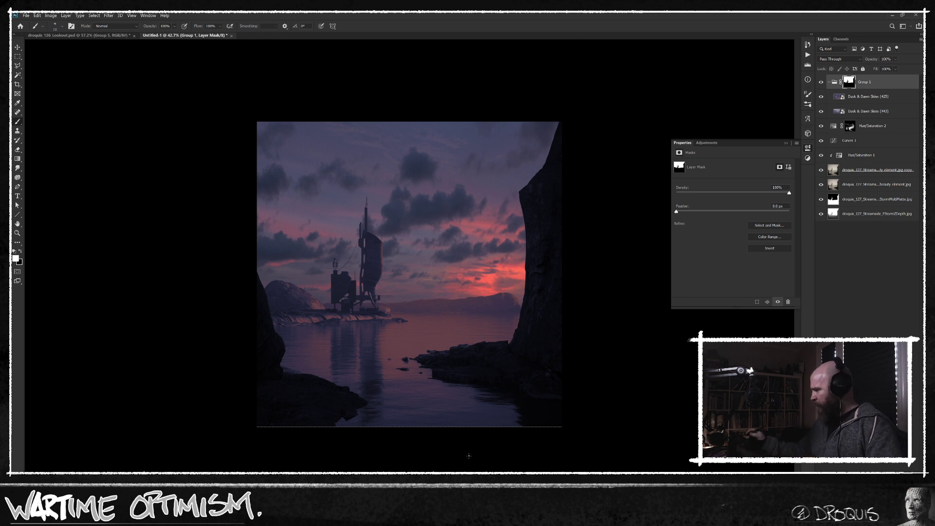
left_click(829, 82)
left_click(875, 149, "shift")
key("ctrl+g")
double_click(858, 80)
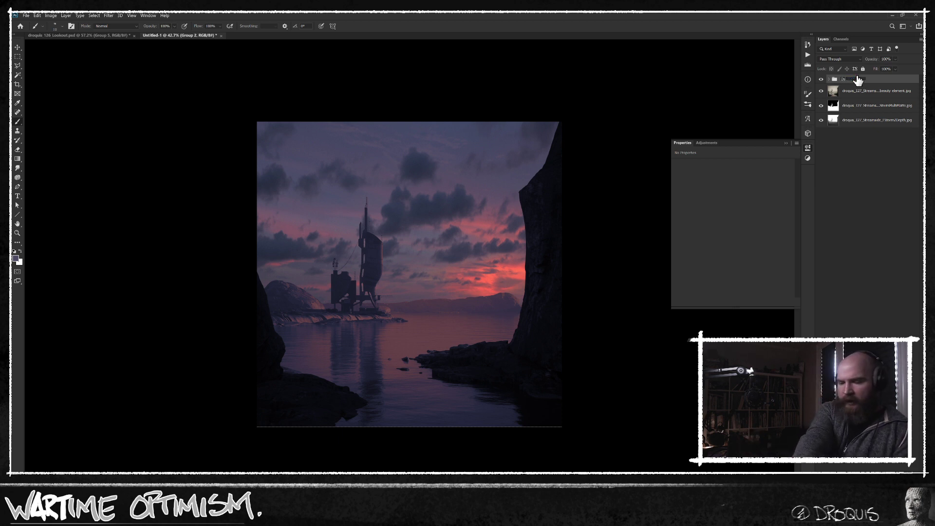
type("Dusk")
key("Return")
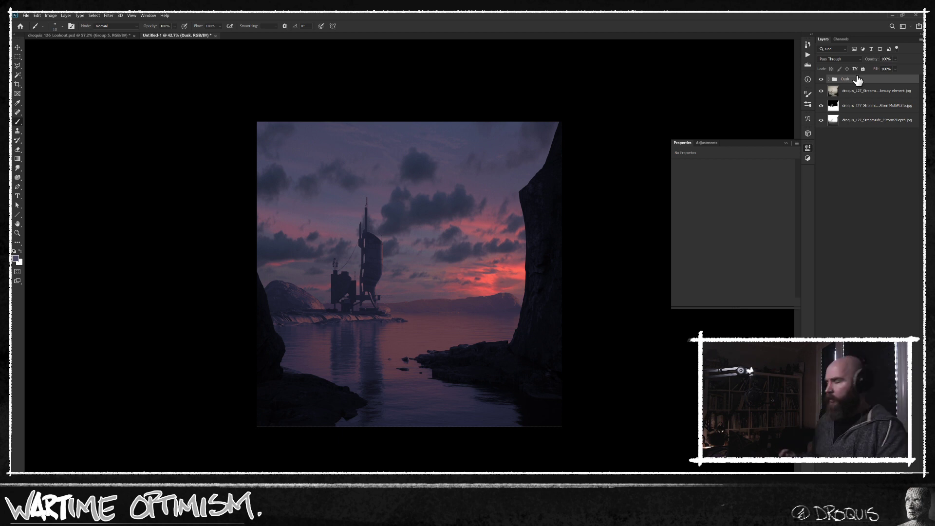
Step: Review the layers inside the Dusk group and check the composite's values in a greyscale proof preview
left_click(829, 79)
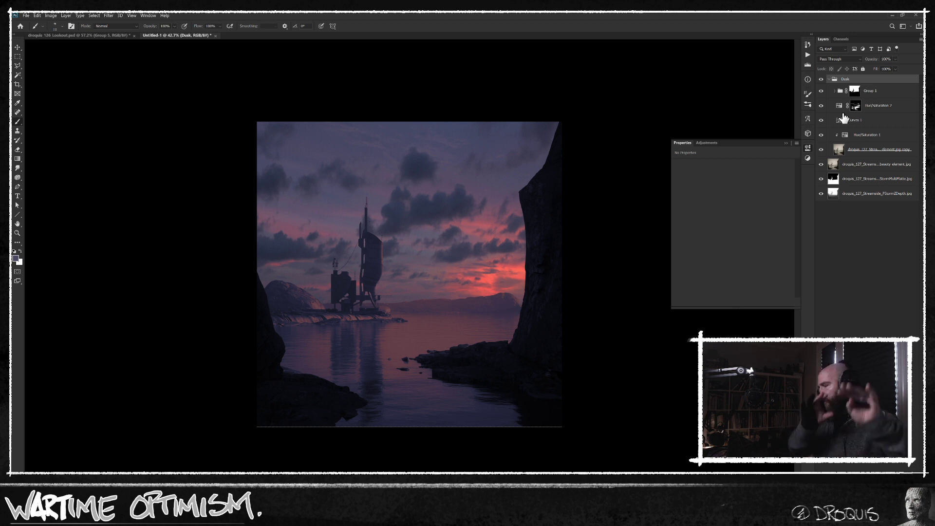
left_click(886, 91)
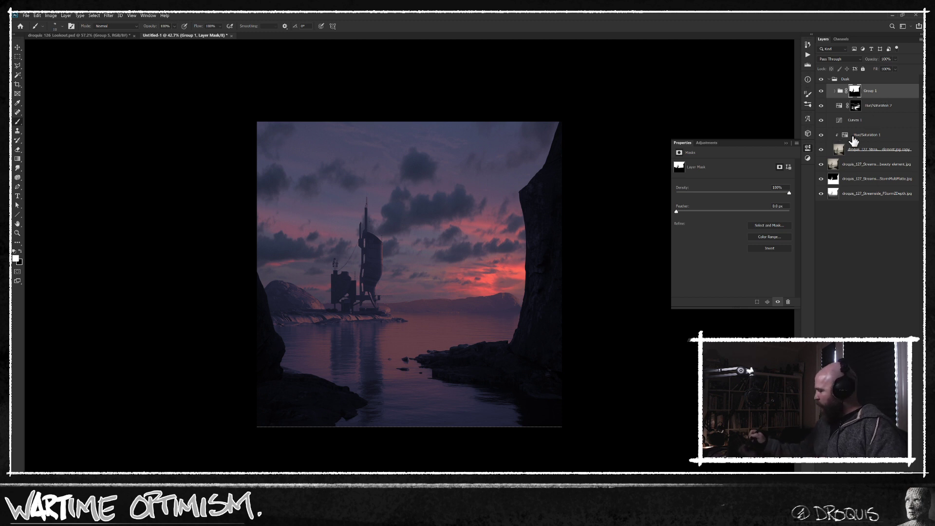
left_click_drag(821, 105, 822, 135)
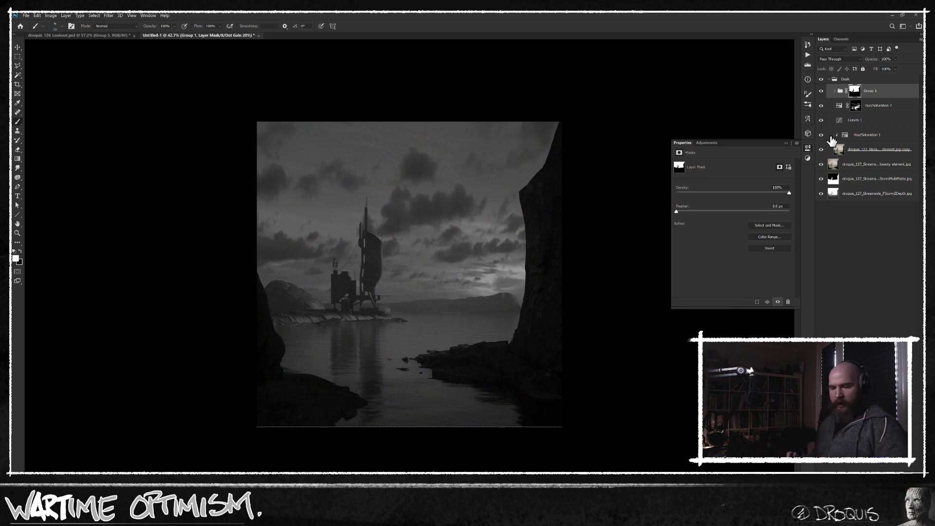
left_click(868, 91)
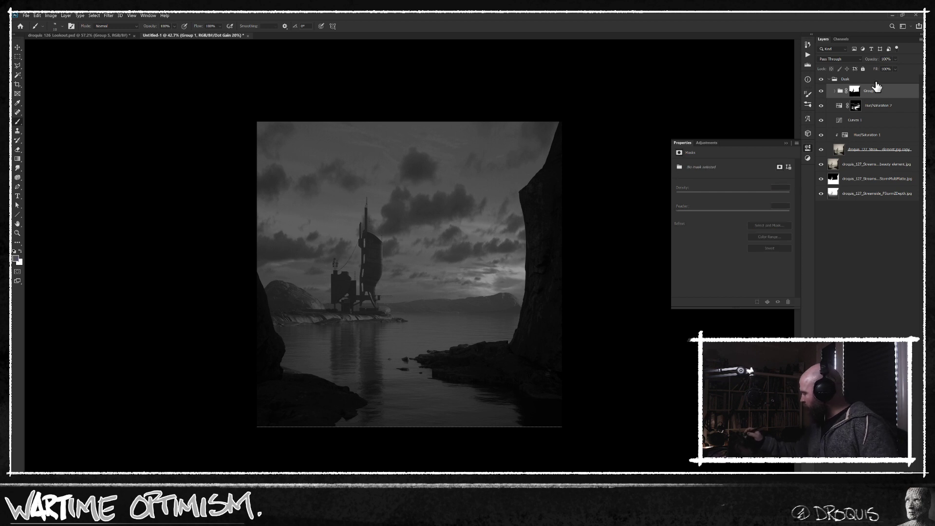
key("ctrl+y")
Step: Add a new layer at the top of the Dusk group and stamp a merged copy of the whole visible image onto it
key("ctrl+shift+alt+n")
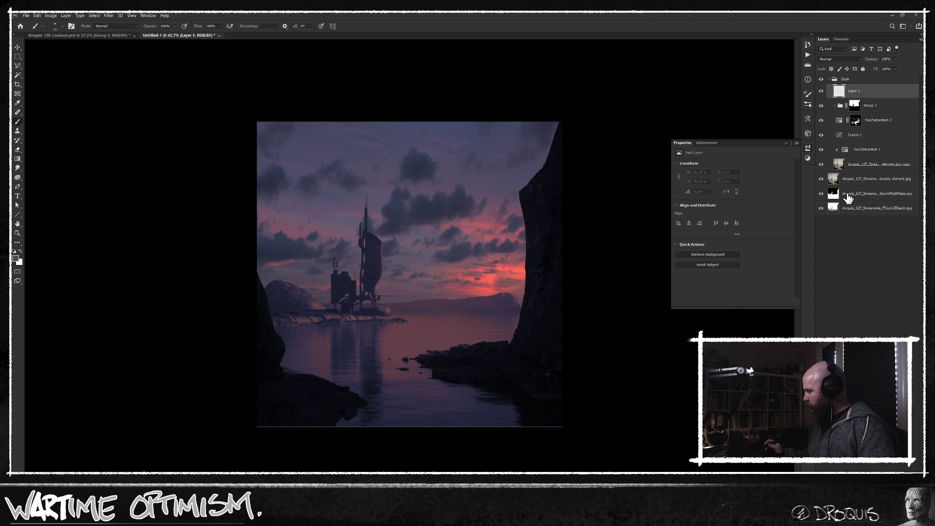
key("v")
key("b")
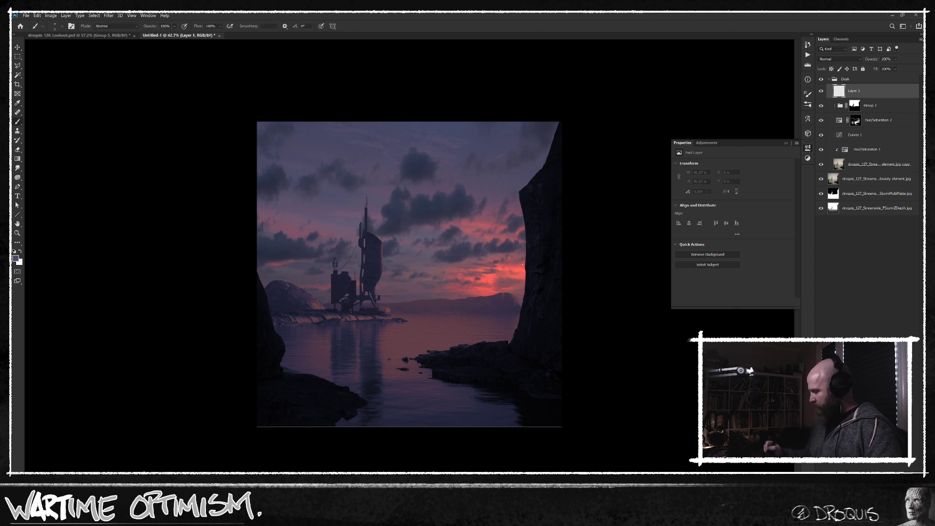
scroll(536, 318, "down", 2)
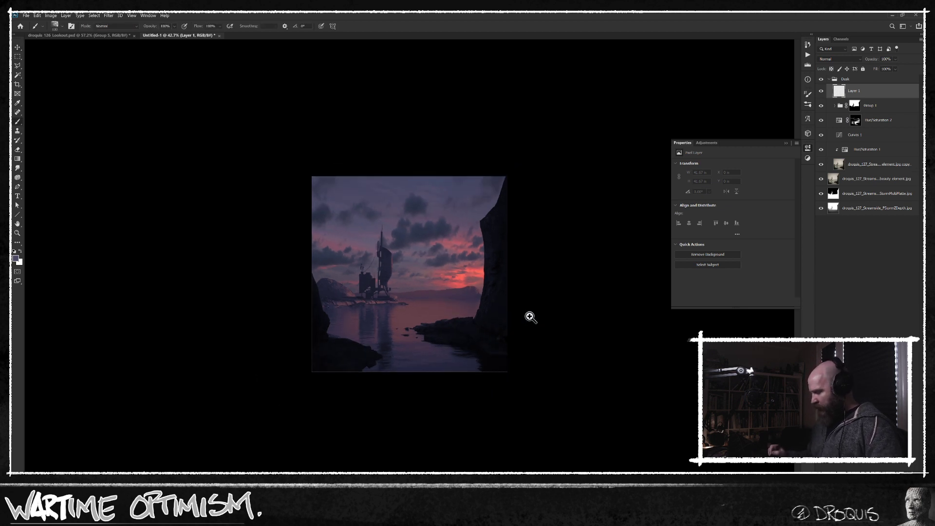
key("v")
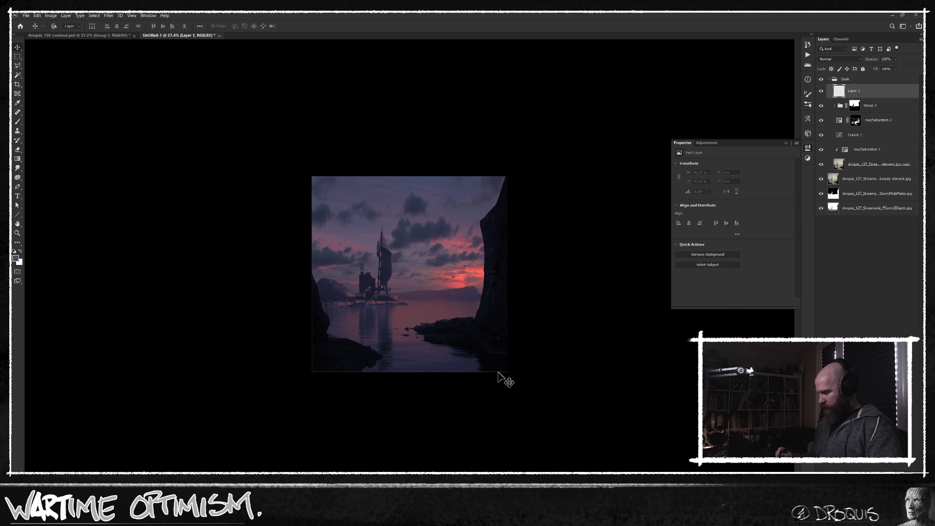
key("ctrl+a")
key("ctrl+shift+alt+e")
key("ctrl+t")
key("Return")
key("ctrl+s")
type("c")
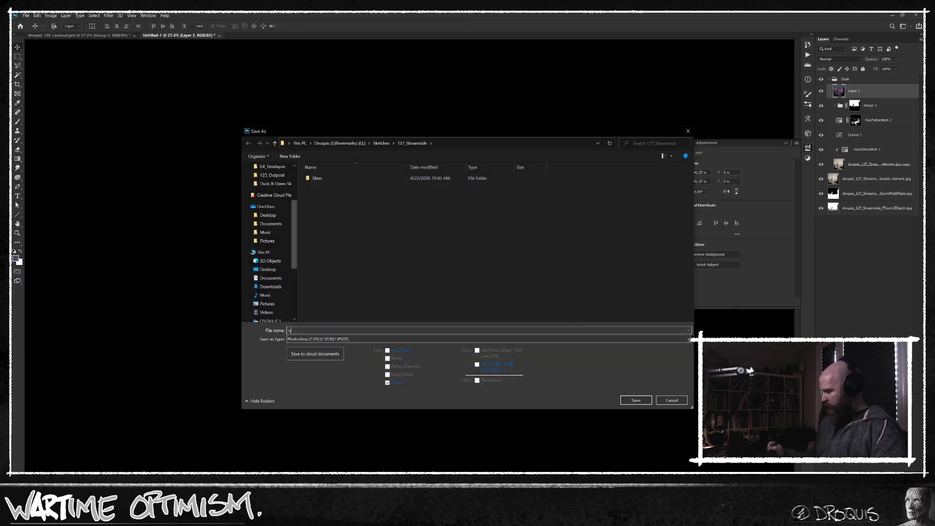
left_click(666, 401)
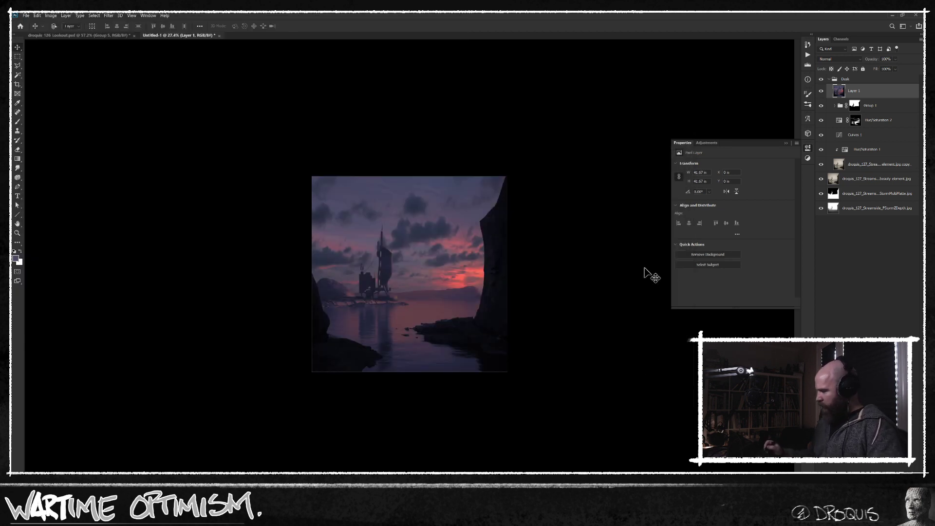
Step: Shift the stamped merged copy down to about 2.9 in from the canvas top and add an empty layer above it
left_click_drag(478, 282, 493, 311)
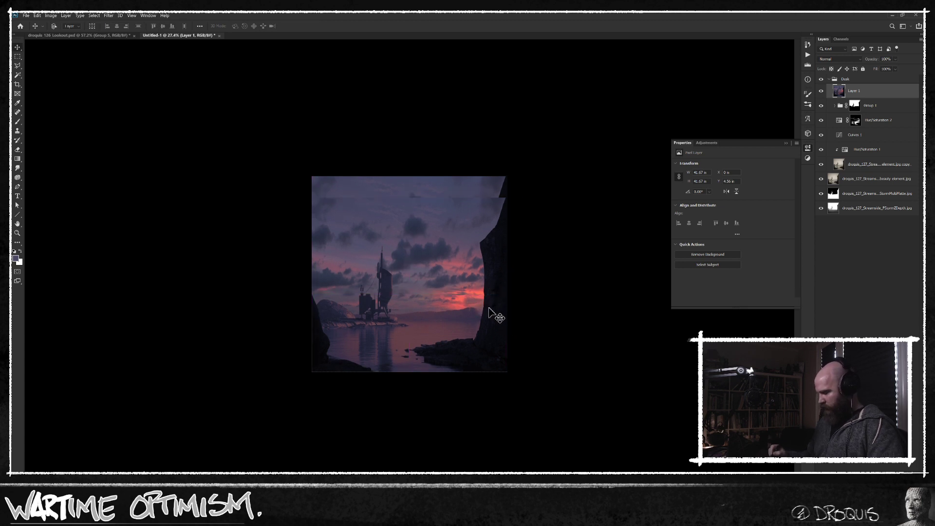
key("b")
key("ctrl+shift+alt+n")
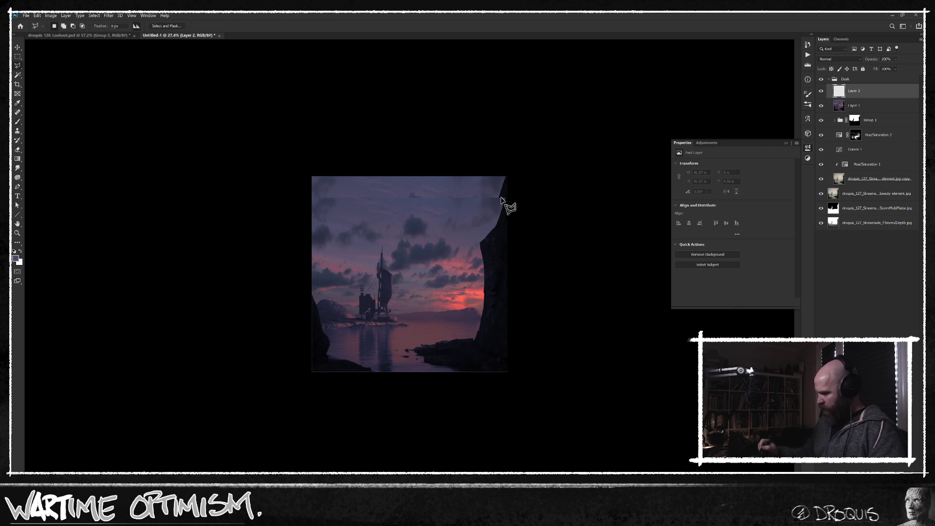
key("v")
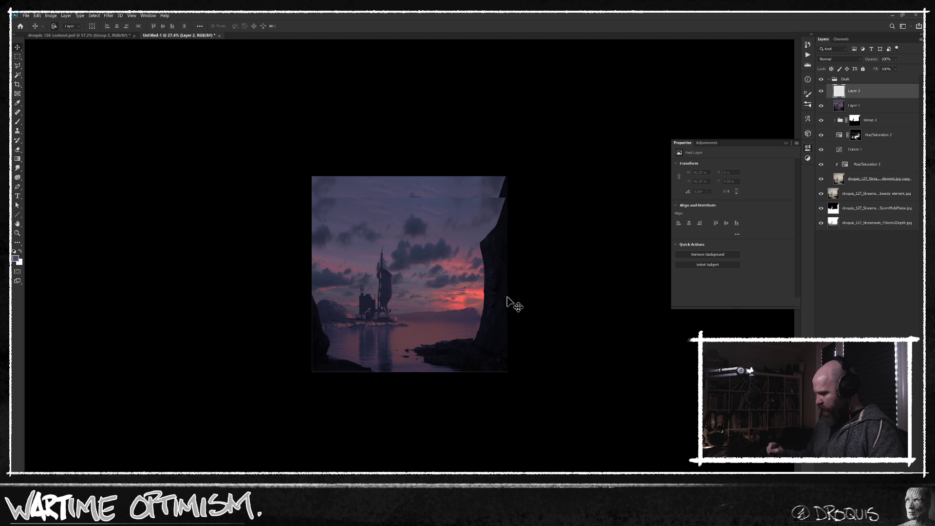
left_click(848, 106)
left_click_drag(495, 325, 497, 315)
Step: Lasso the merged image above the foreground water, copy it onto its own layer, and shift that copy down about 1.3 in
key("l")
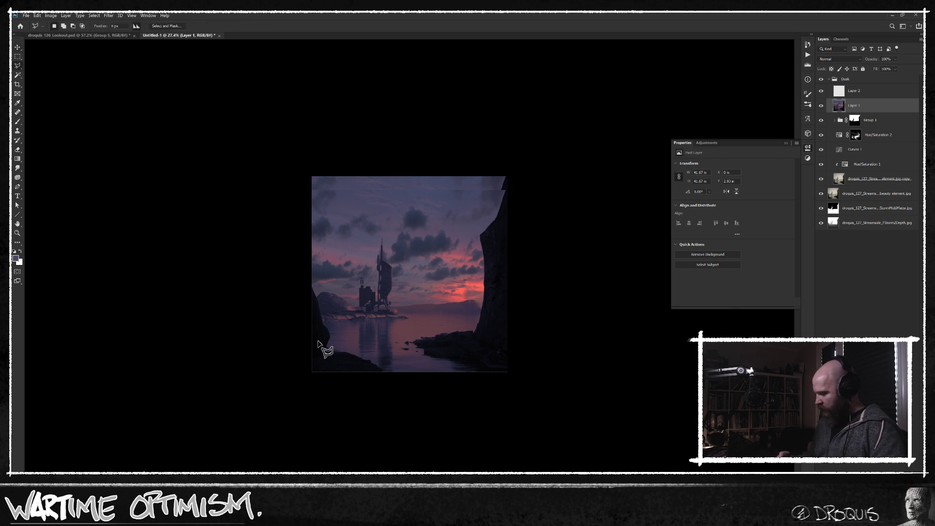
left_click_drag(471, 320, 425, 322)
key("Escape")
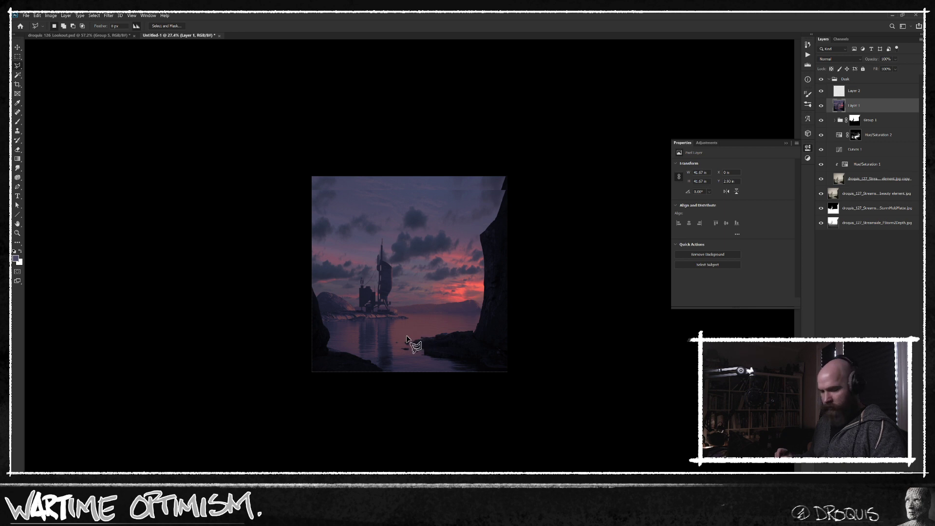
mouse_move(383, 325)
left_mouse_down()
mouse_move(561, 212)
mouse_move(253, 227)
mouse_move(252, 347)
left_mouse_up()
key("ctrl+j")
key("v")
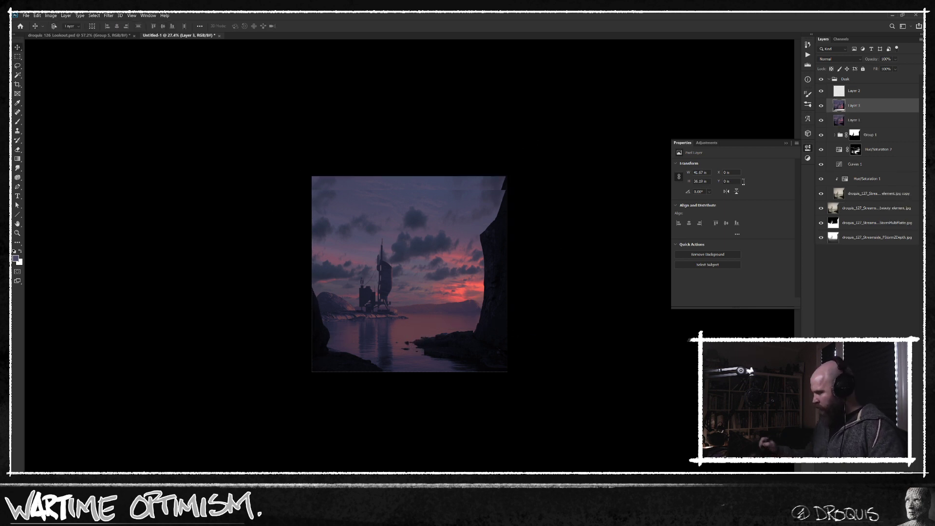
left_click_drag(450, 296, 459, 312)
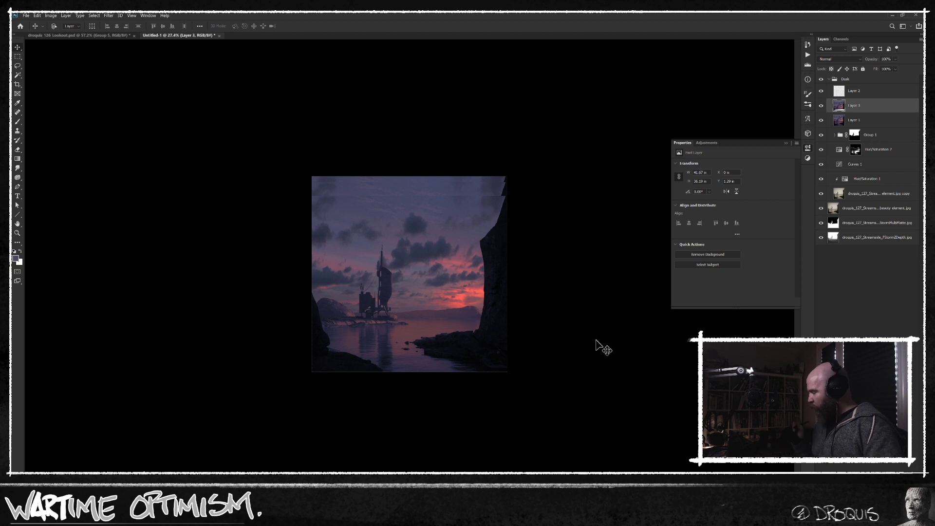
Step: On the empty top layer, paint the right cliff's upper edge with its sampled dark colour to close the gap at the canvas corner
key("b")
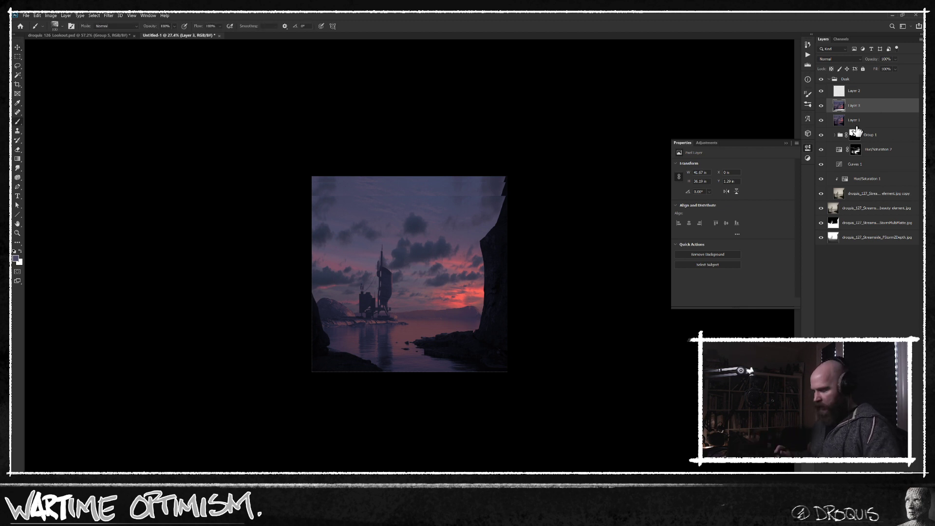
left_click(866, 96)
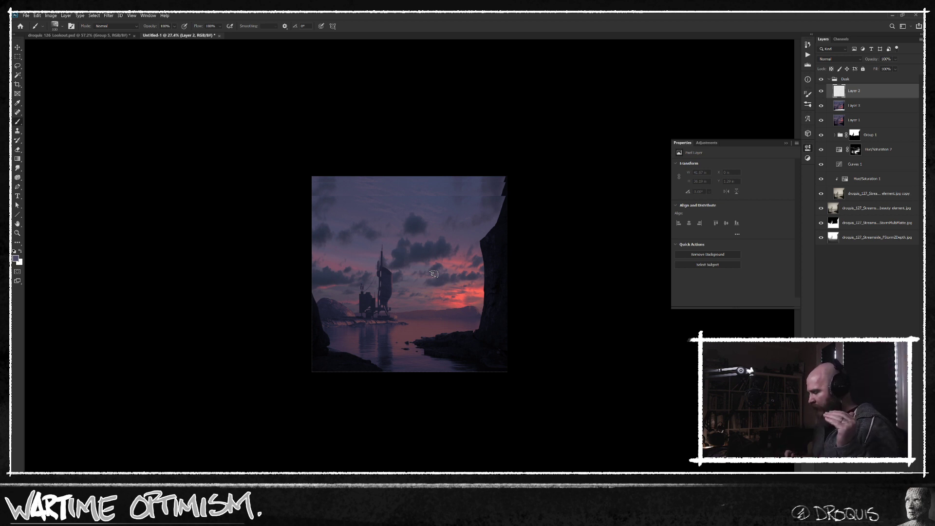
left_click(506, 216, "alt")
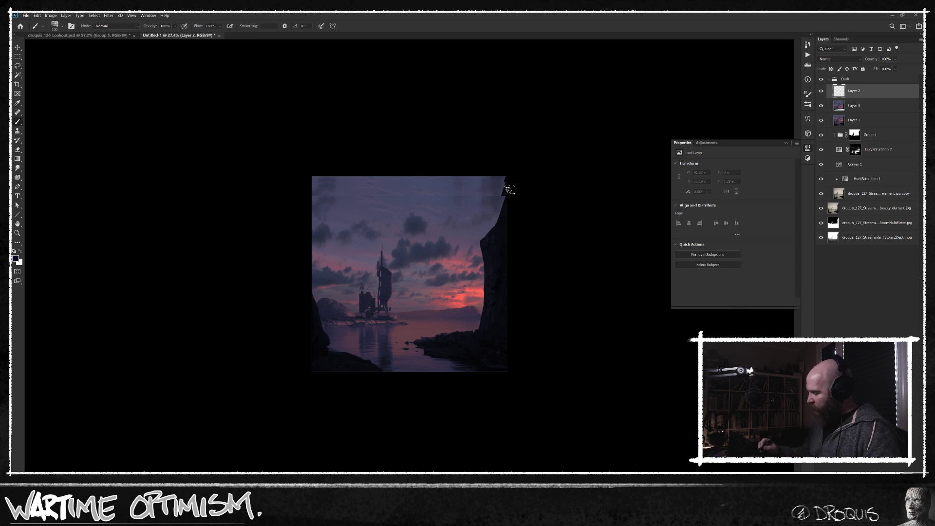
left_click_drag(502, 202, 507, 175)
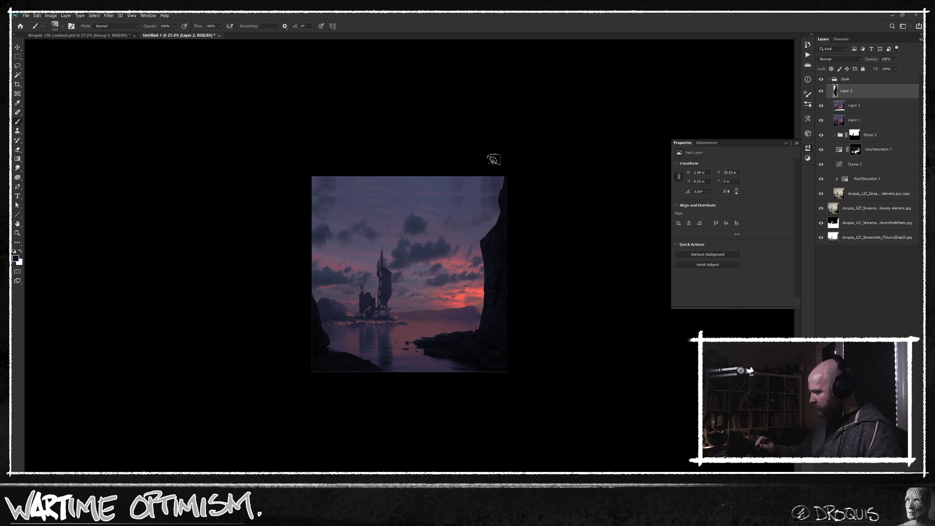
Step: Choose a different textured brush, sample the sky's violet, and paint over the seam across the upper sky with a larger tip
right_click(469, 203)
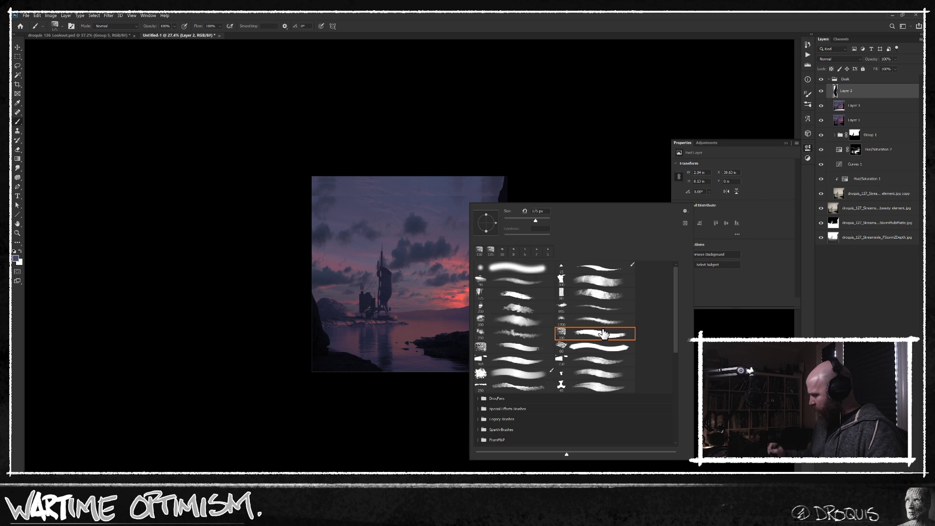
double_click(517, 281)
mouse_move(476, 202)
left_mouse_down()
mouse_move(480, 177)
mouse_move(493, 183)
mouse_move(476, 183)
mouse_move(480, 172)
mouse_move(470, 203)
mouse_move(455, 197)
mouse_move(465, 156)
mouse_move(447, 198)
mouse_move(447, 189)
mouse_move(402, 202)
mouse_move(395, 192)
mouse_move(409, 186)
mouse_move(396, 198)
mouse_move(341, 167)
mouse_move(337, 201)
mouse_move(327, 196)
mouse_move(344, 177)
left_mouse_up()
left_click(467, 201, "alt")
key("bracketright")
key("bracketright")
key("bracketright")
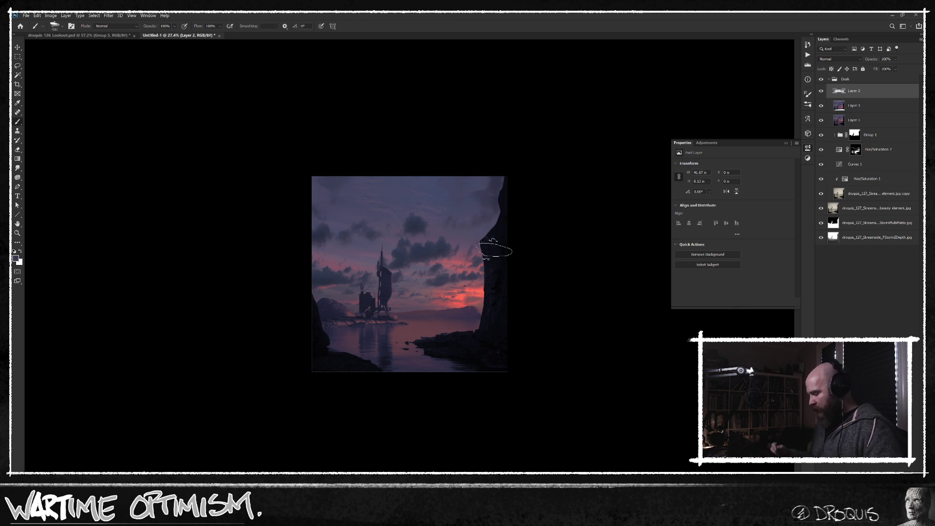
Step: Sample the sunset red and paint warm rim highlights onto the tower and its neighbouring structure
left_click_drag(446, 327, 465, 320)
left_click(501, 243, "alt")
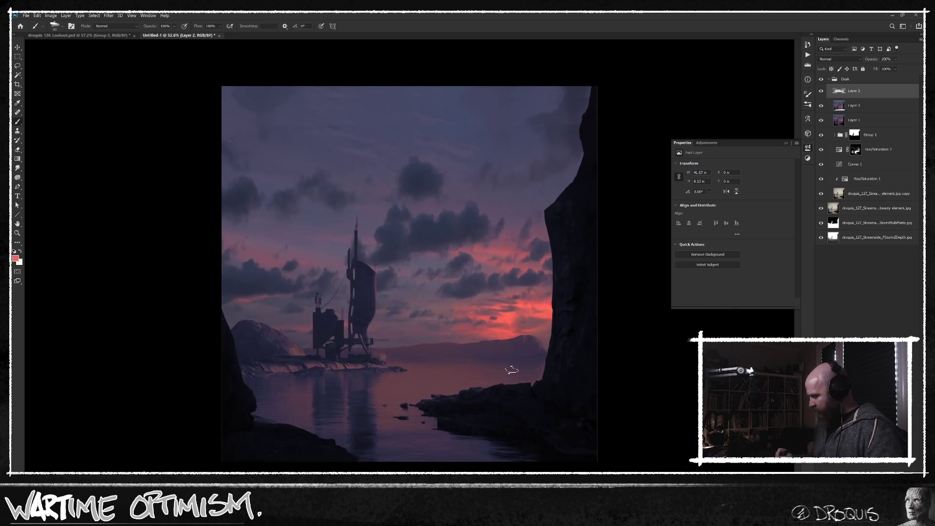
left_click_drag(509, 370, 483, 373)
key("ctrl+z")
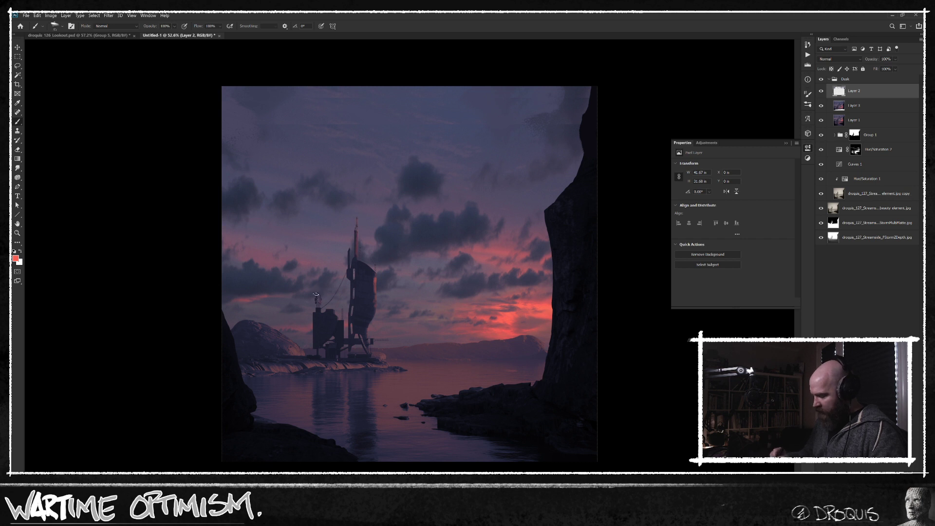
left_click_drag(557, 355, 546, 348)
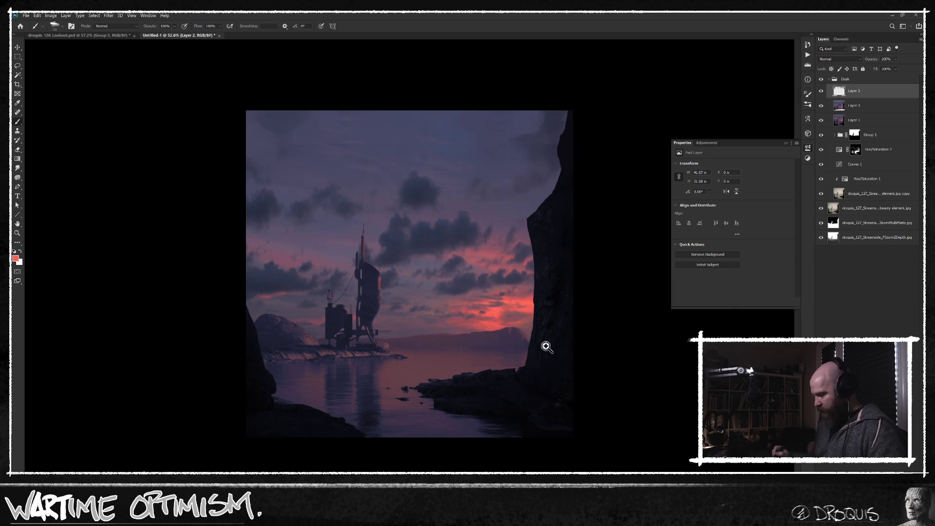
Step: Sample a muted violet, show the colour picker, and paint over the tip of the foreground rock beside the water
left_click(284, 334, "alt")
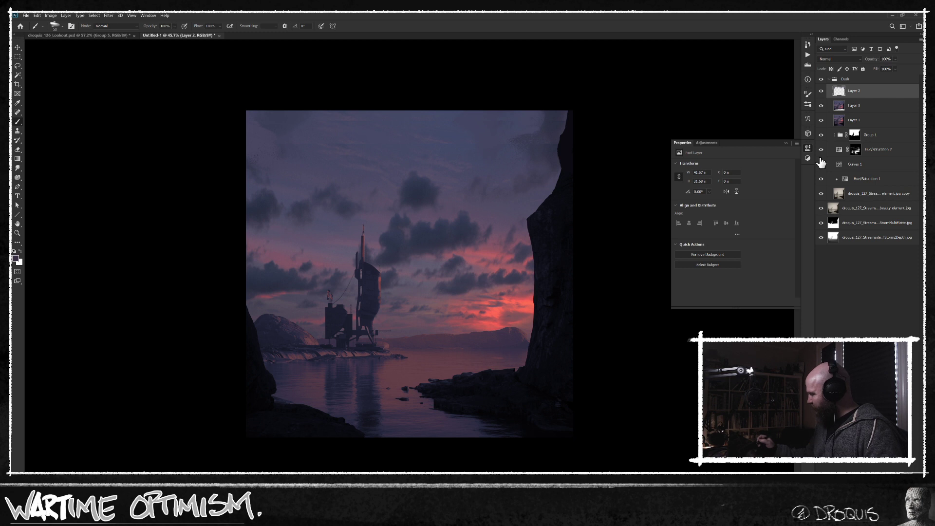
key("F6")
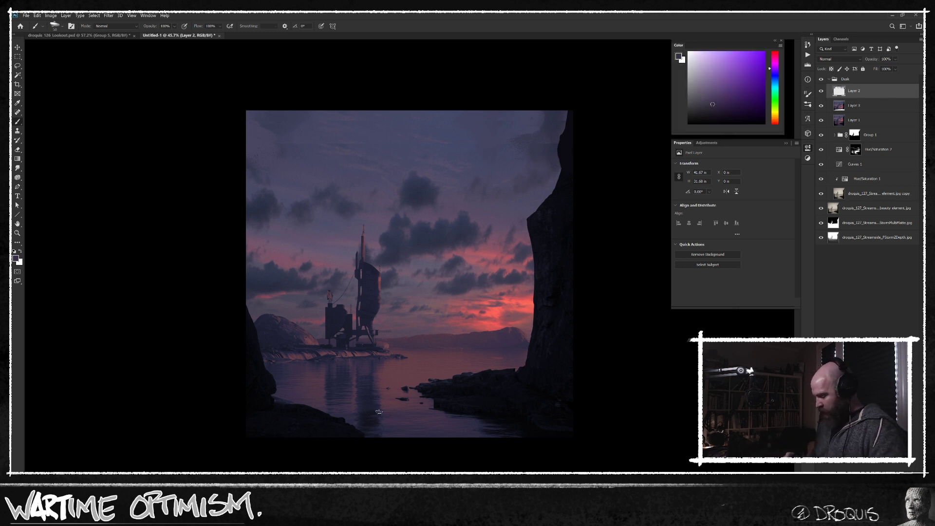
left_click_drag(365, 435, 345, 440)
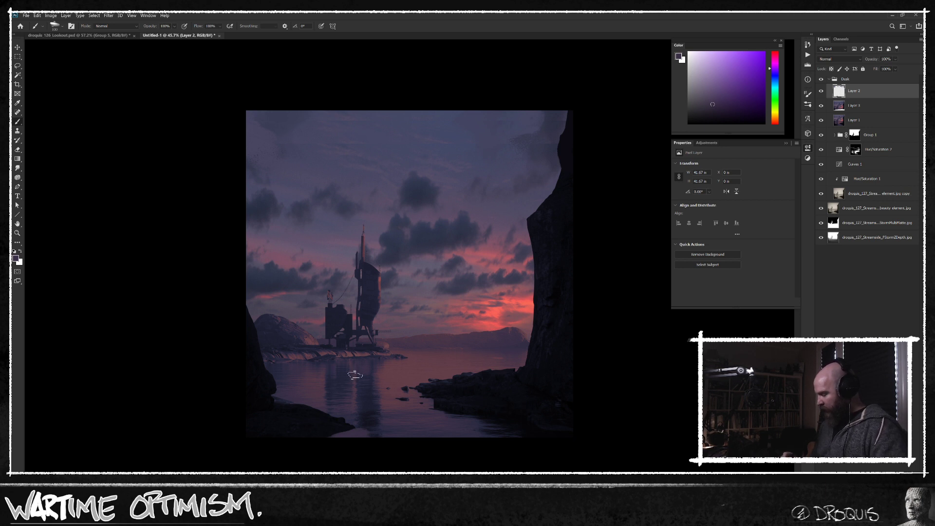
Step: Lasso the water and add a colorized Hue/Saturation adjustment layer masked to it, with hue about 107
key("l")
mouse_move(391, 348)
left_mouse_down()
mouse_move(525, 347)
mouse_move(526, 364)
mouse_move(512, 371)
mouse_move(408, 388)
mouse_move(482, 423)
mouse_move(532, 431)
mouse_move(557, 458)
mouse_move(365, 452)
mouse_move(331, 441)
mouse_move(352, 429)
mouse_move(343, 421)
mouse_move(272, 397)
mouse_move(265, 363)
mouse_move(405, 357)
mouse_move(391, 354)
left_mouse_up()
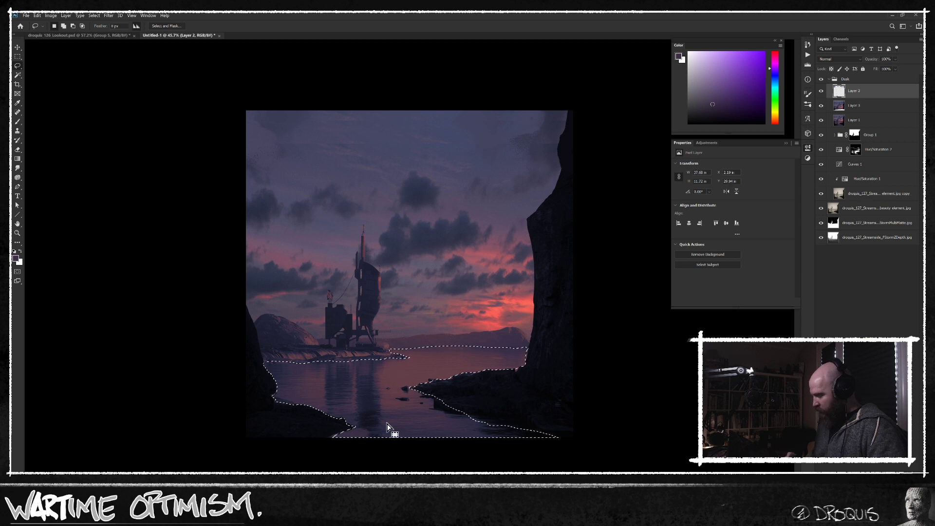
key("ctrl+u")
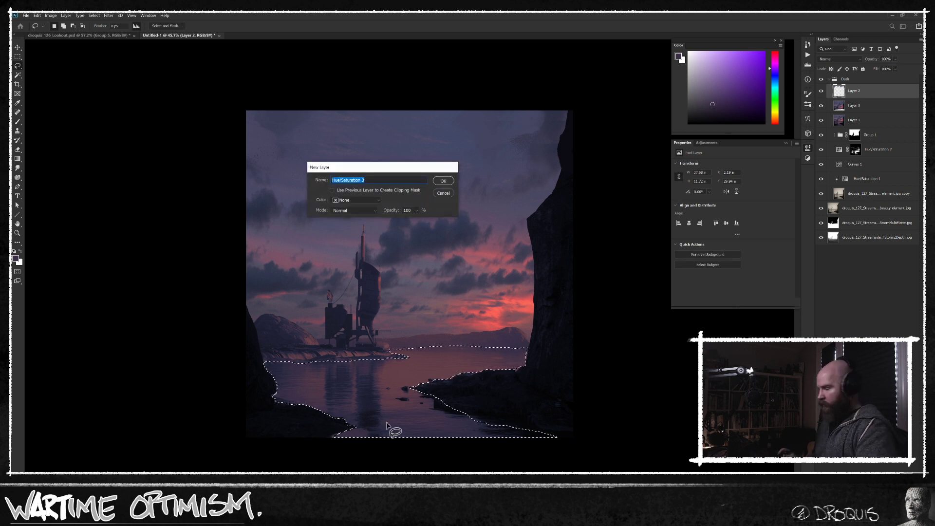
key("Return")
left_click(717, 231)
left_click(709, 191)
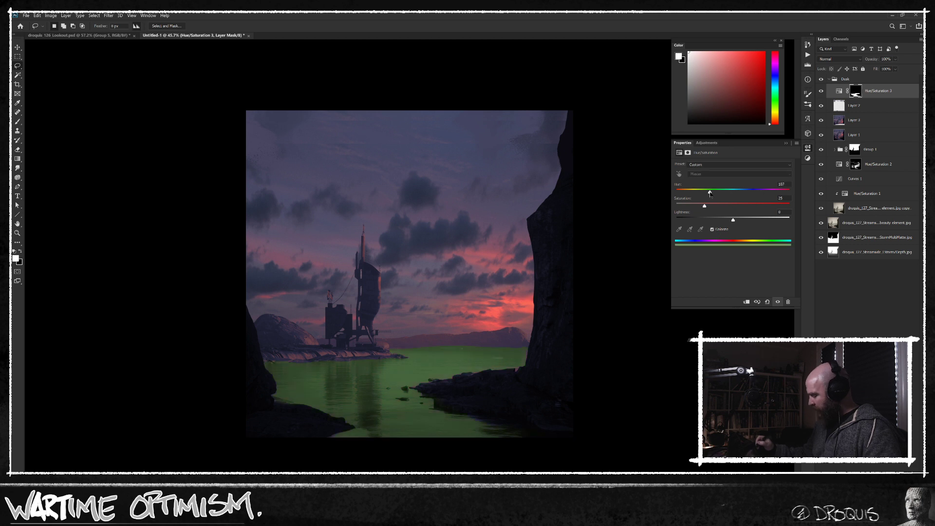
Step: Tune the water's Hue/Saturation layer to hue 144, saturation 10 and layer opacity 19%
left_click_drag(872, 60, 720, 70)
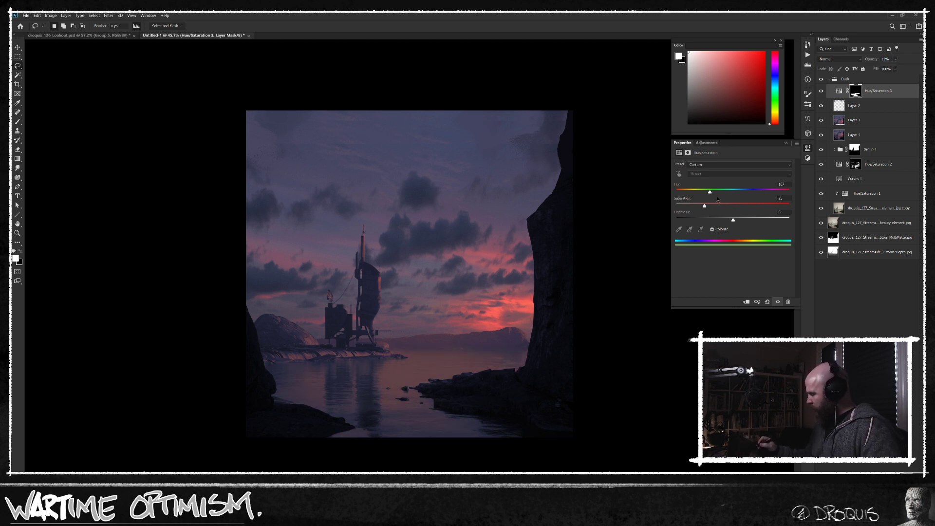
left_click_drag(870, 60, 876, 62)
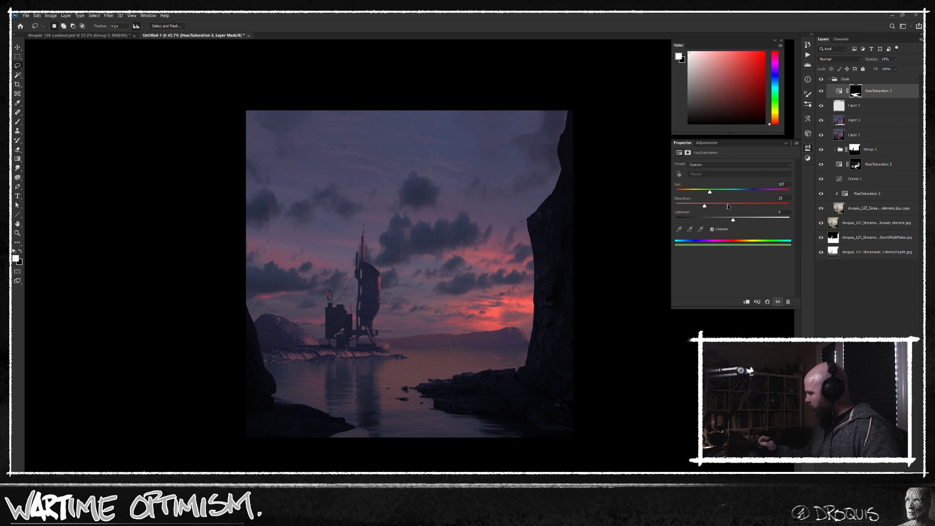
left_click_drag(710, 193, 778, 193)
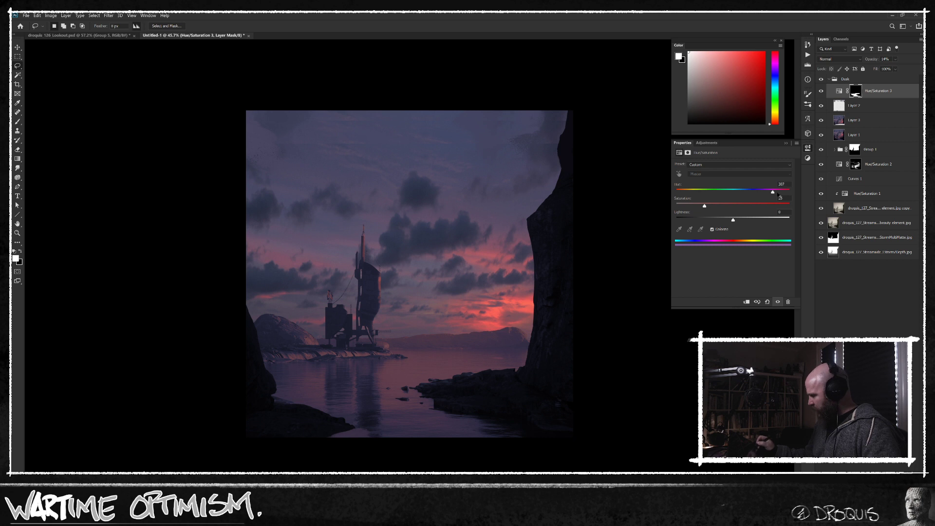
left_click(717, 205)
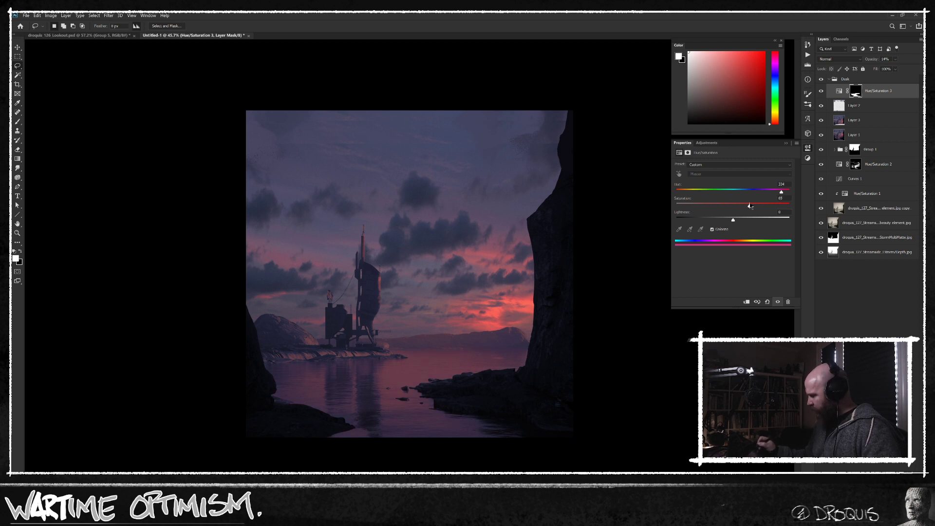
left_click_drag(874, 59, 877, 59)
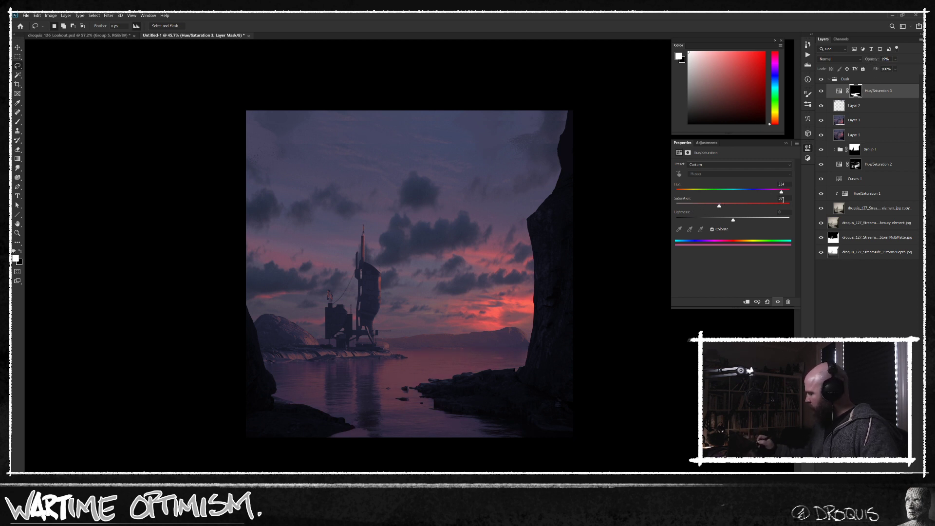
left_click_drag(781, 192, 690, 200)
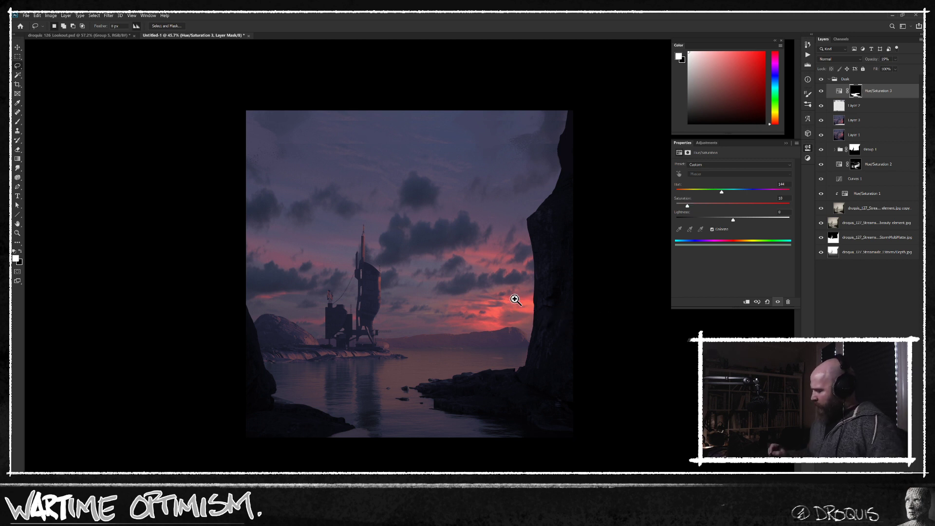
Step: Add a new layer on top and blend the seam across the upper sky with brush strokes in sampled sky colours
scroll(526, 306, "up", 3)
key("b")
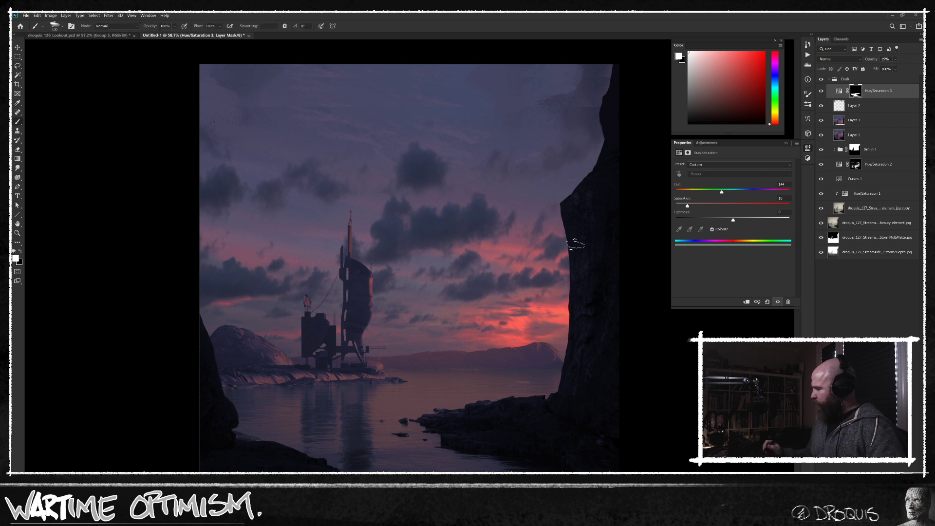
left_click(538, 108, "alt")
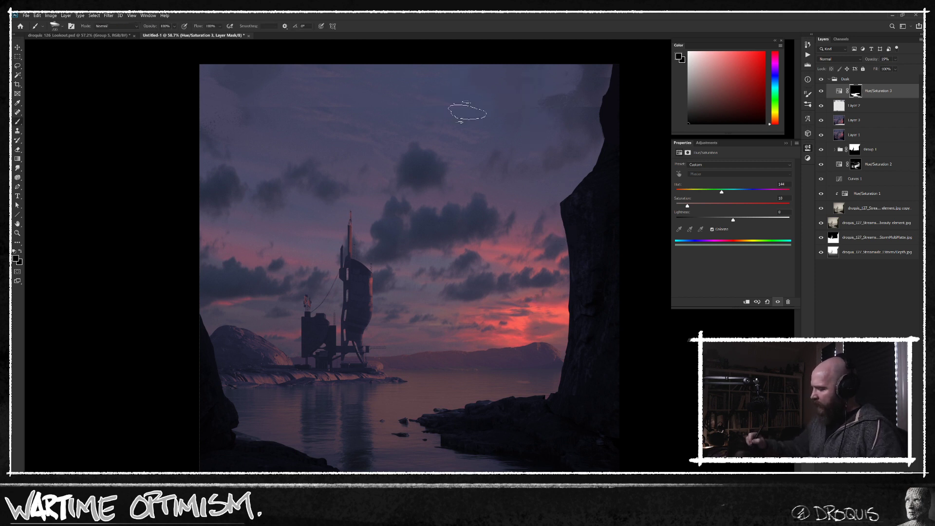
key("ctrl+shift+alt+n")
left_click(472, 110, "alt")
mouse_move(476, 117)
left_mouse_down()
mouse_move(426, 84)
mouse_move(359, 81)
mouse_move(329, 102)
mouse_move(272, 115)
mouse_move(244, 102)
left_mouse_up()
left_click(385, 81, "alt")
key("bracketright")
key("bracketright")
key("bracketright")
left_click(353, 111, "alt")
key("bracketleft")
key("bracketleft")
left_click(303, 114, "alt")
left_click(269, 113, "alt")
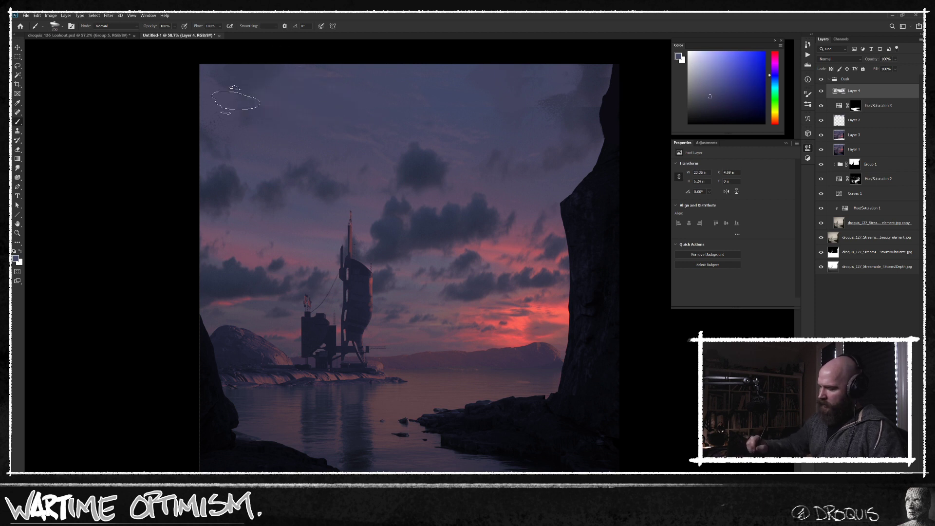
Step: Paint over the sky's left edge down to the lower clouds with a large brush and locally sampled violet-blue tones
left_click(241, 80, "alt")
key("bracketright")
mouse_move(201, 54)
left_mouse_down()
mouse_move(251, 174)
mouse_move(203, 136)
left_mouse_up()
left_click(248, 155, "alt")
left_click(225, 173, "alt")
key("bracketright")
left_click_drag(225, 176, 233, 210)
left_click(242, 264, "alt")
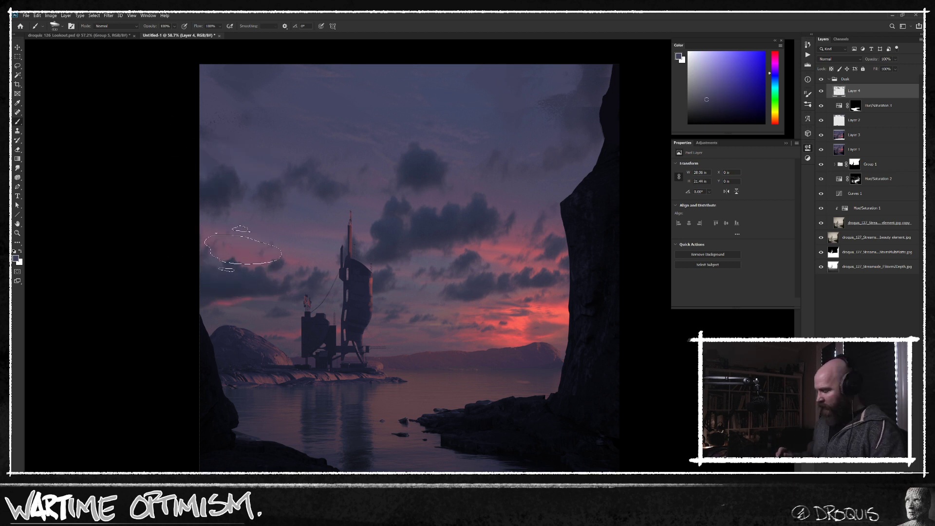
Step: Shrink the brush and repaint the distant hills along the horizon with colours sampled beside the sunset glow
left_click(521, 383)
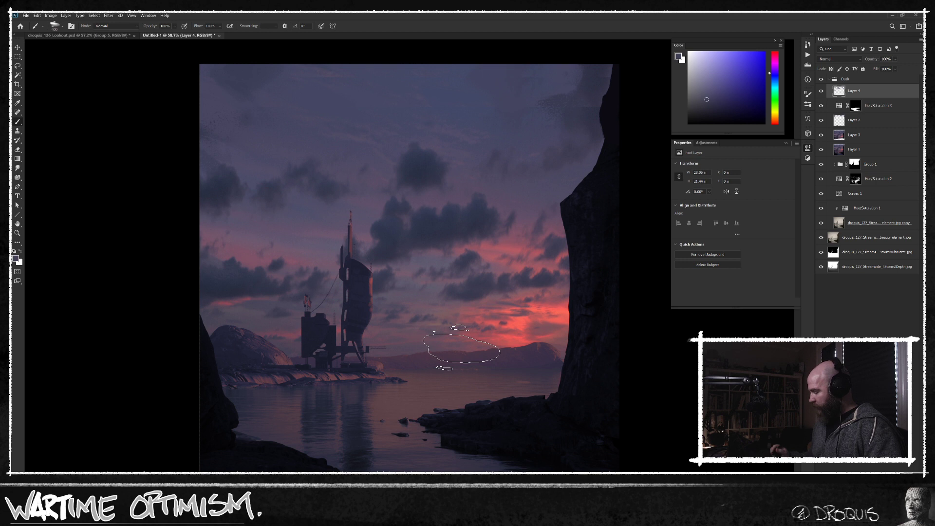
left_click(571, 317, "alt")
key("bracketleft")
key("bracketleft")
key("bracketleft")
key("bracketleft")
key("bracketleft")
left_click_drag(548, 350, 446, 356)
key("bracketleft")
left_click(559, 312, "alt")
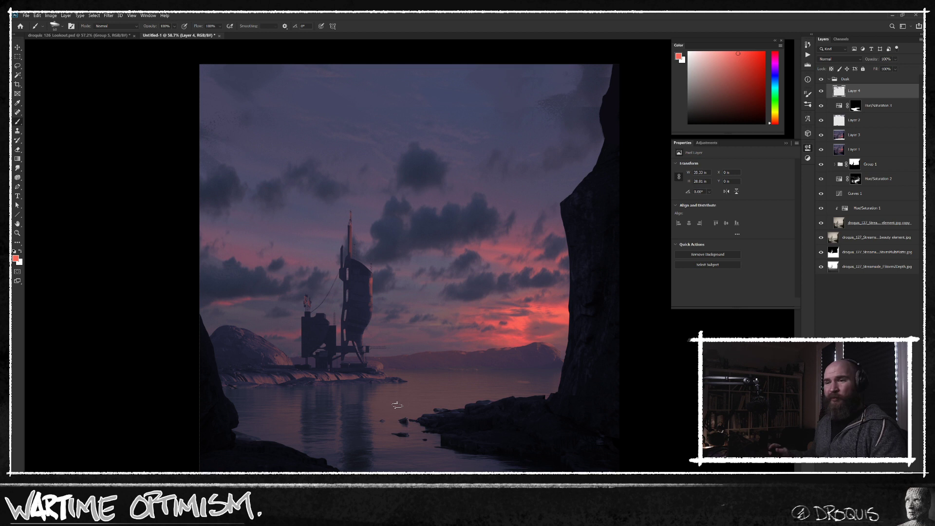
Step: Smooth the sky beside the cliff's upper edge with an enlarged brush and a sampled blue-grey tone
right_click(592, 83, "alt+shift")
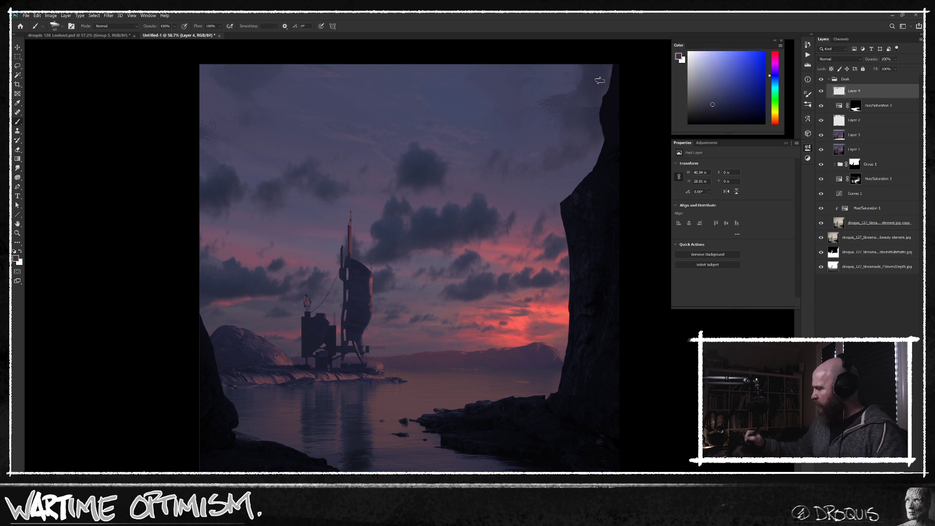
key("bracketright")
key("bracketright")
key("bracketright")
key("bracketright")
key("bracketright")
key("bracketright")
key("bracketright")
Step: Reshape the cliff's protruding ledge with a smaller brush, using colours sampled from the adjoining sky and dark rock
left_click(572, 185, "alt")
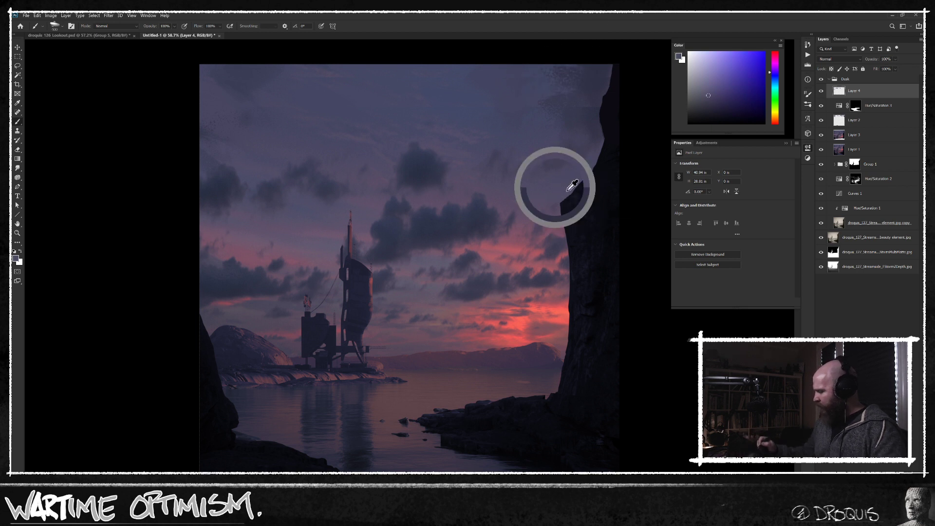
key("bracketleft")
key("bracketleft")
key("bracketleft")
key("bracketleft")
left_click_drag(559, 198, 559, 206)
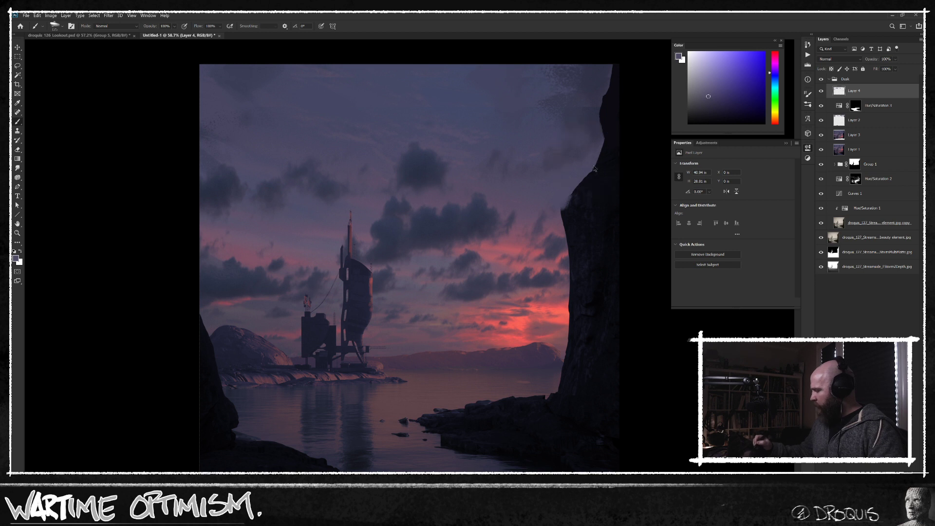
left_click(611, 156, "alt")
mouse_move(611, 155)
left_mouse_down()
mouse_move(594, 179)
mouse_move(598, 147)
left_mouse_up()
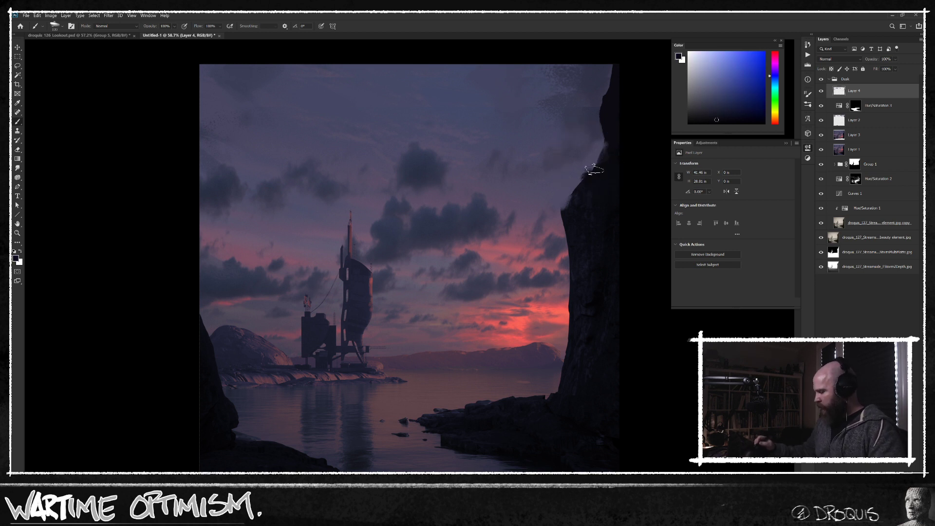
Step: Tone down the block building and the rocky mound beside it with a muted dark blue based on the tower's sampled colour
scroll(570, 344, "down", 1)
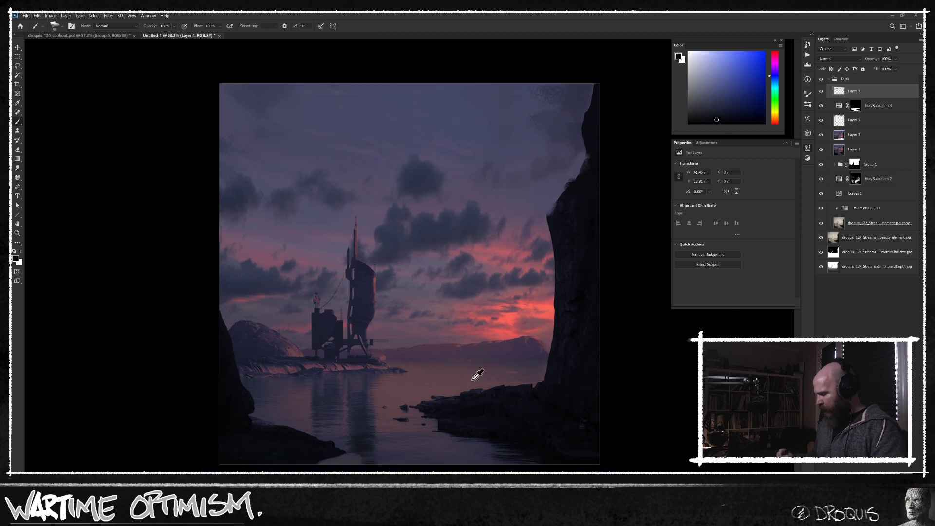
left_click(380, 280, "alt")
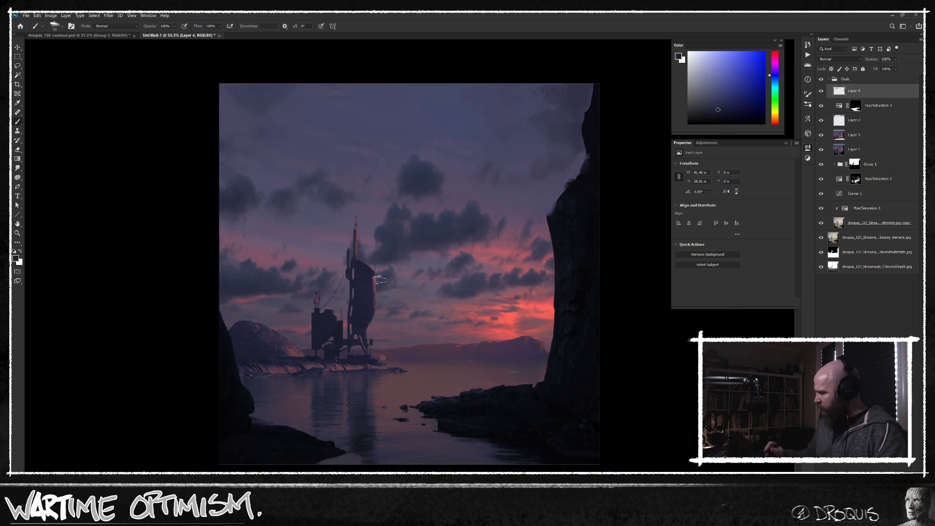
left_click(715, 108)
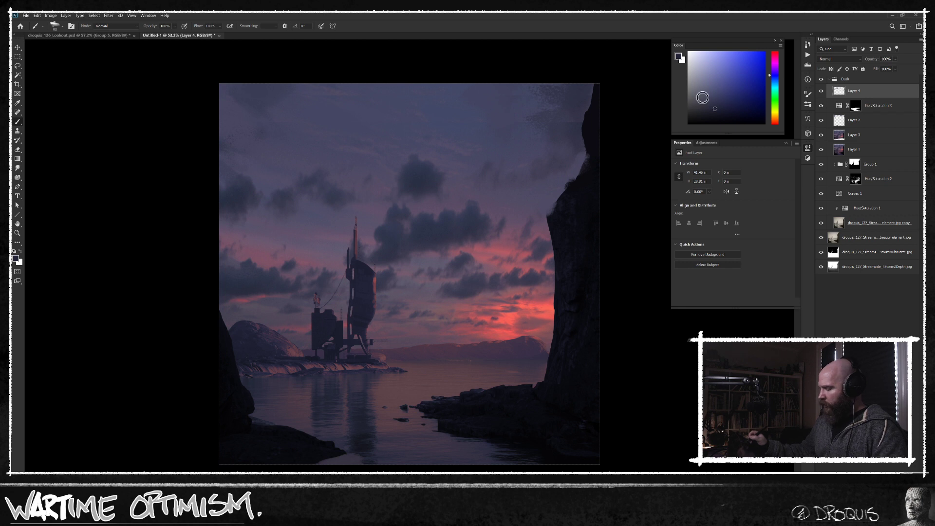
left_click(717, 105)
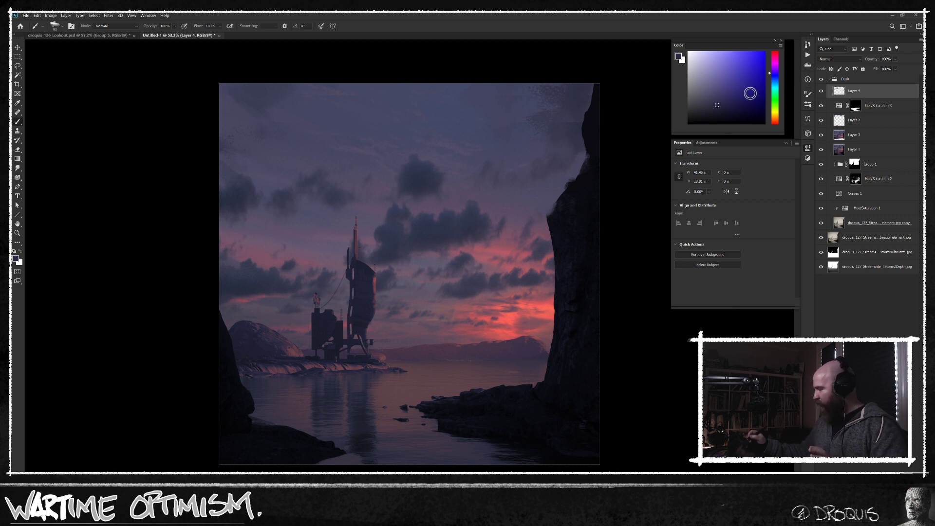
left_click(708, 109)
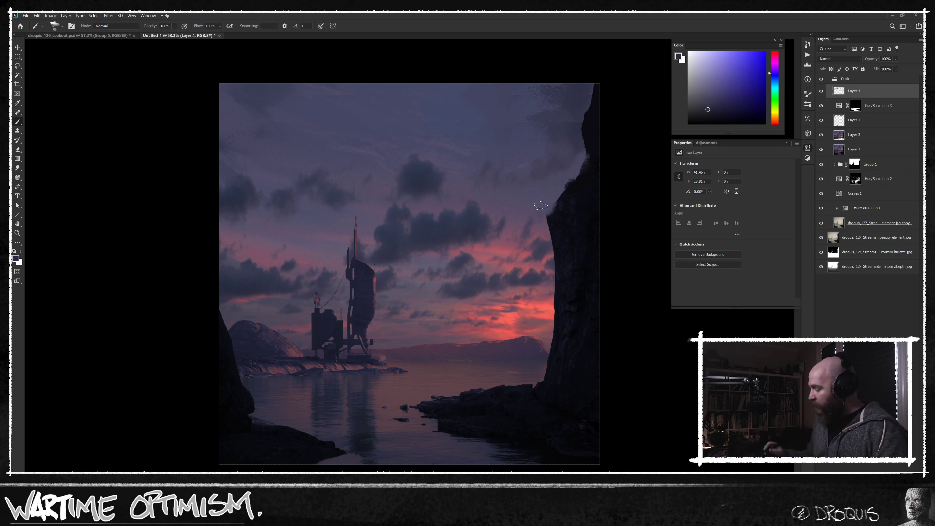
left_click(718, 118)
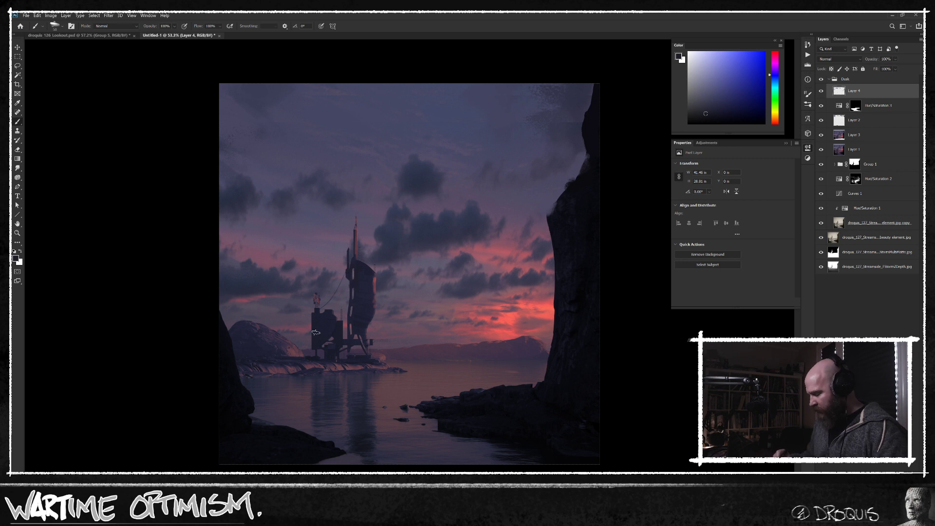
key("bracketright")
key("bracketright")
left_click_drag(314, 317, 317, 348)
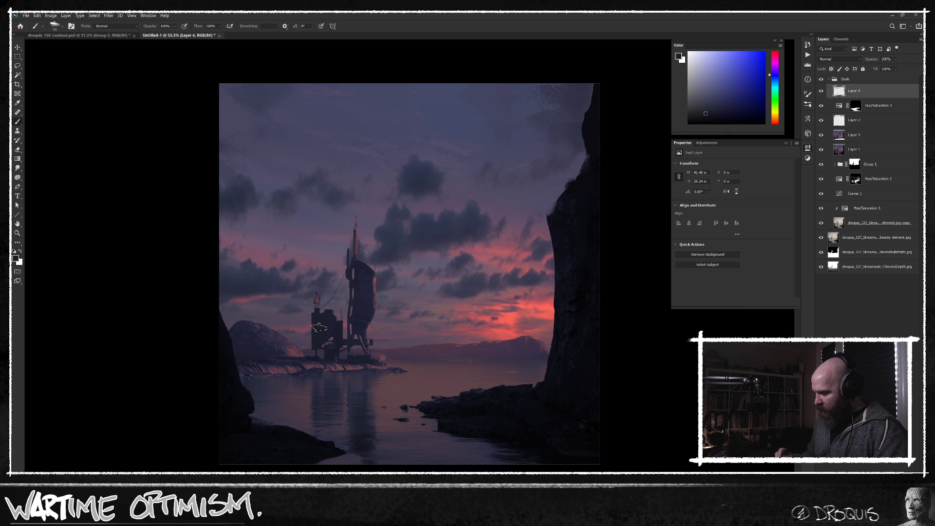
key("bracketright")
key("bracketright")
mouse_move(235, 338)
left_mouse_down()
mouse_move(238, 352)
mouse_move(260, 351)
left_mouse_up()
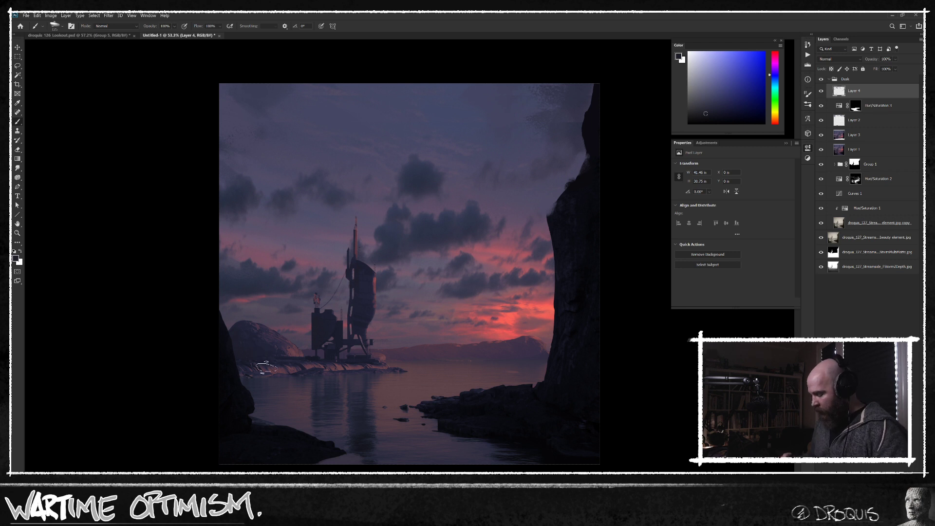
Step: Sample the sunset glow's red as the brush colour and try a slightly more orange hue
left_click(514, 313, "alt")
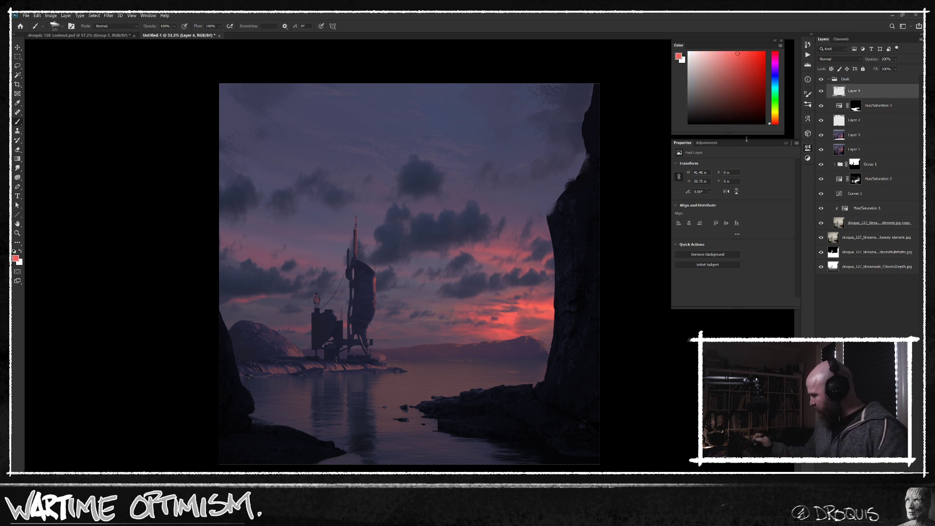
left_click_drag(771, 124, 772, 120)
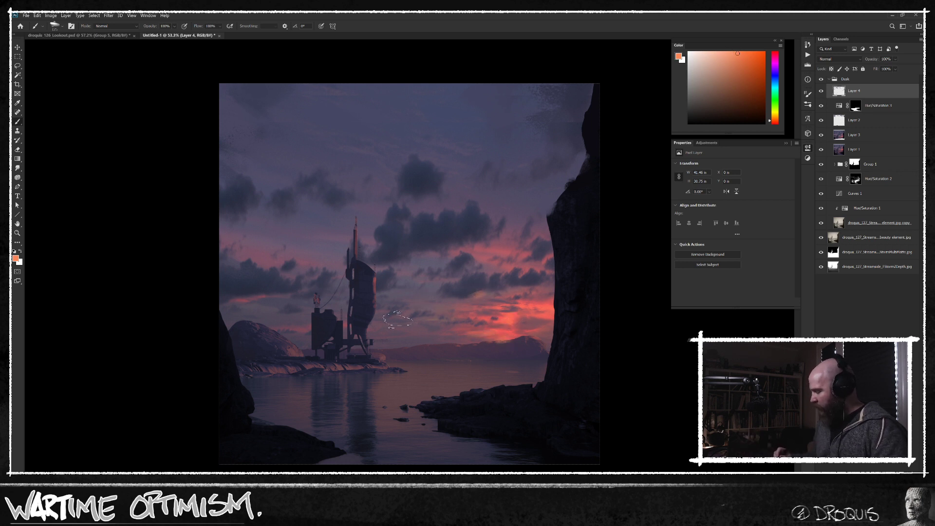
left_click(518, 310, "alt")
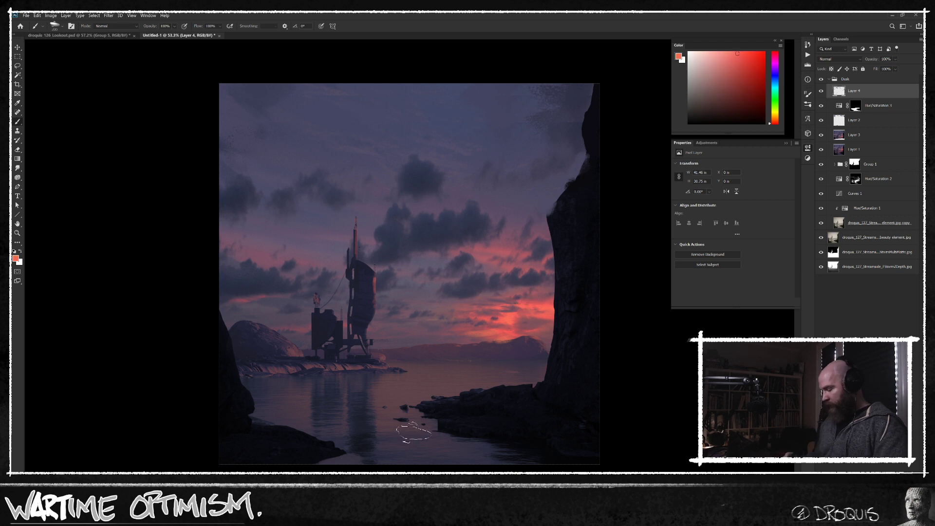
Step: Flip the image horizontally and sample the dark sky tone beside the cliff top for a smaller brush
key("ctrl+shift+h")
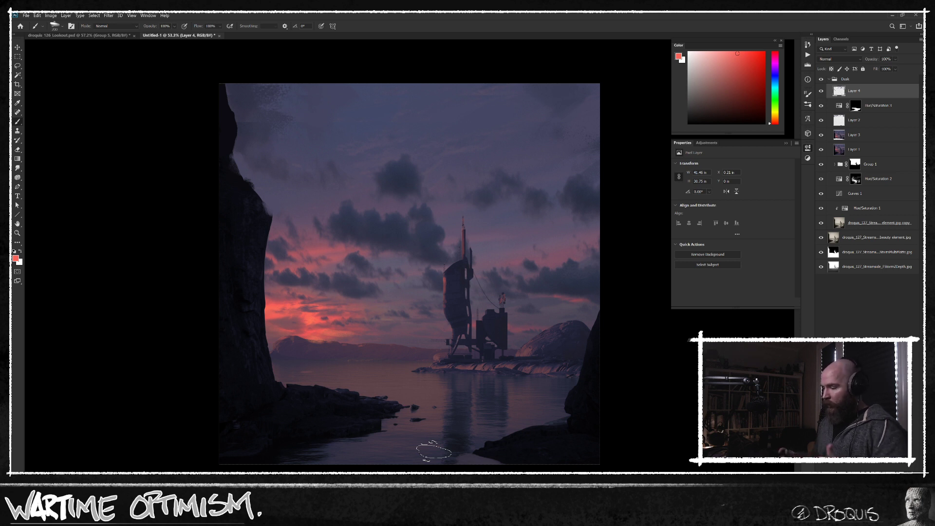
left_click(251, 128, "alt")
key("bracketleft")
key("bracketleft")
key("bracketleft")
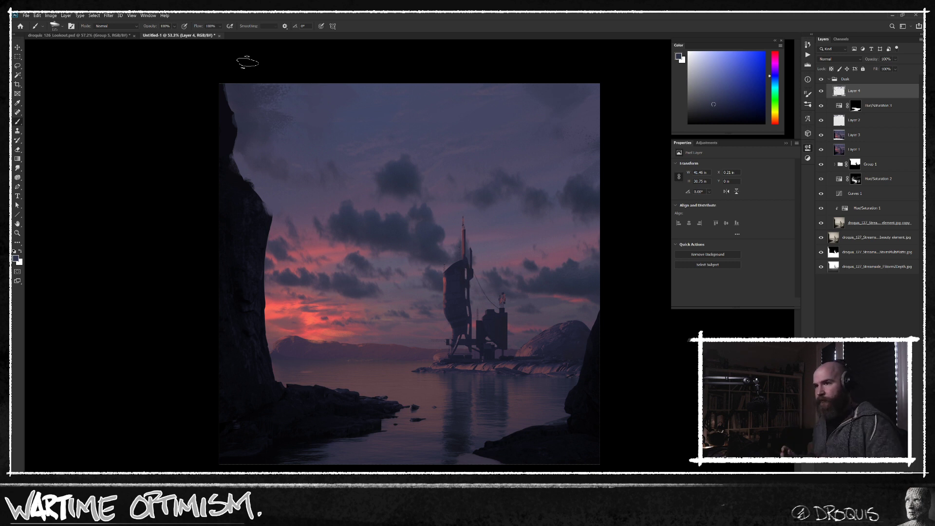
Step: Turn on the Dot Gain 20% grayscale proof and sample the upper sky's tone for a larger brush
key("ctrl+y")
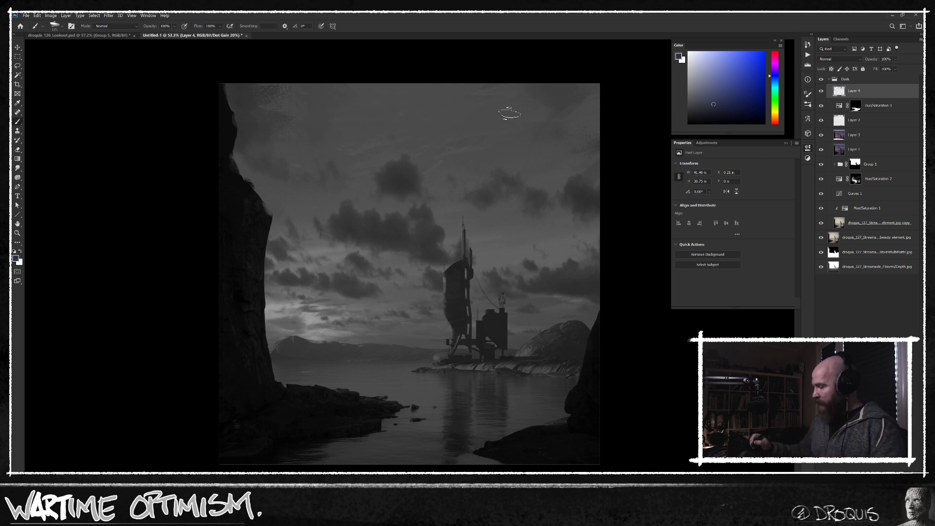
left_click(501, 103, "alt")
key("bracketright")
key("bracketright")
key("bracketright")
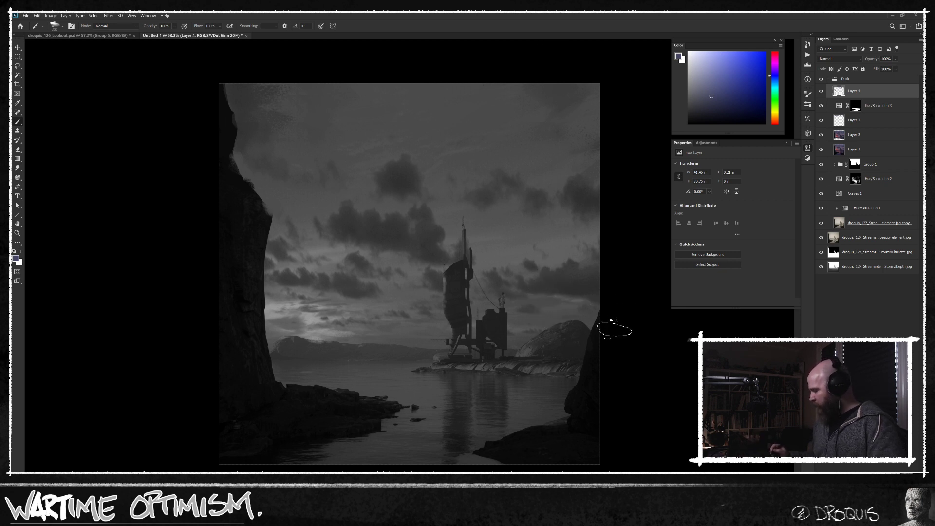
Step: Isolate the black-and-white matte layer, load its white area as a selection and show all layers again
left_click(834, 264, "ctrl")
left_click(821, 253, "alt")
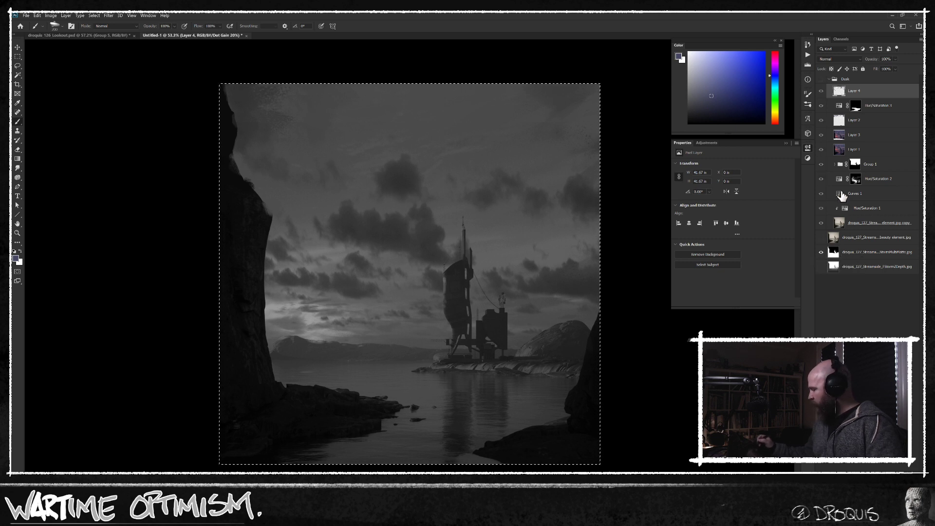
left_click(841, 39)
left_click(831, 52, "ctrl")
left_click(823, 39)
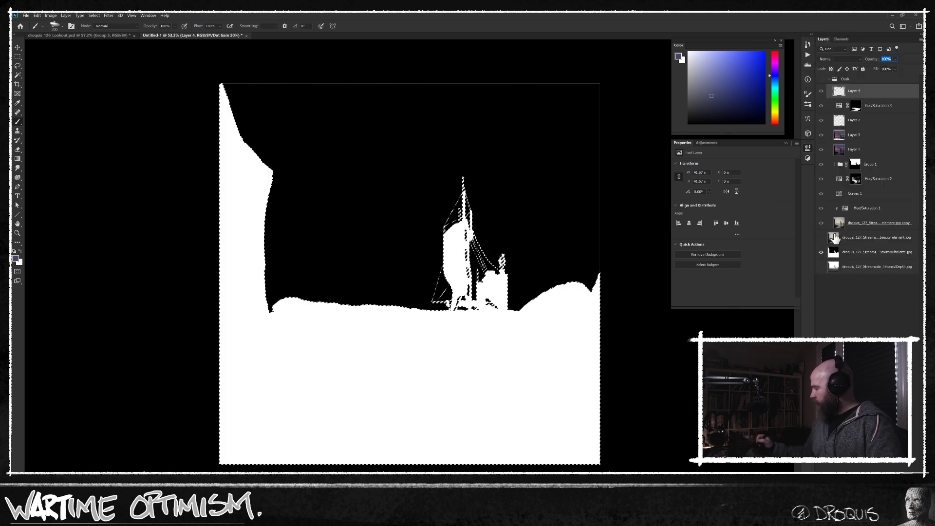
left_click(821, 252, "alt")
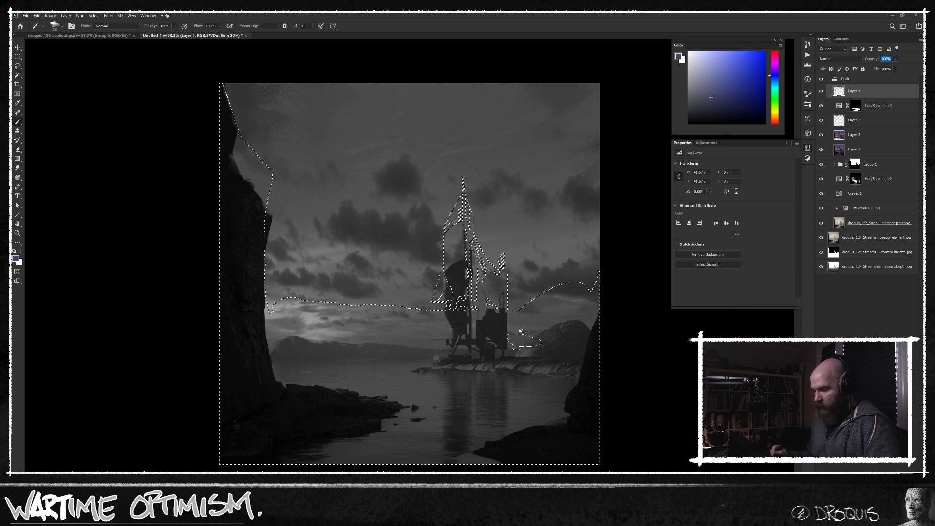
Step: Try to shift the matte selection down toward the tower and shoreline, clear it and return to painting
left_click(521, 319)
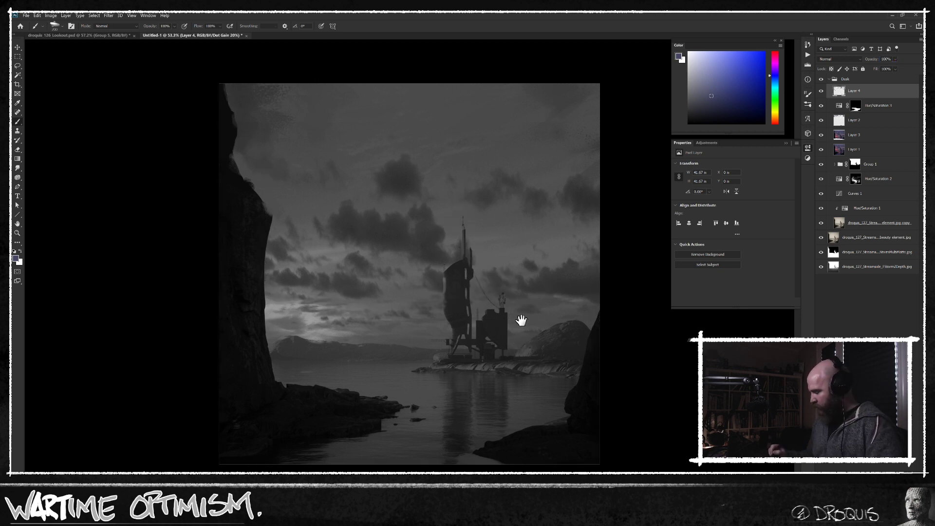
key("v")
key("m")
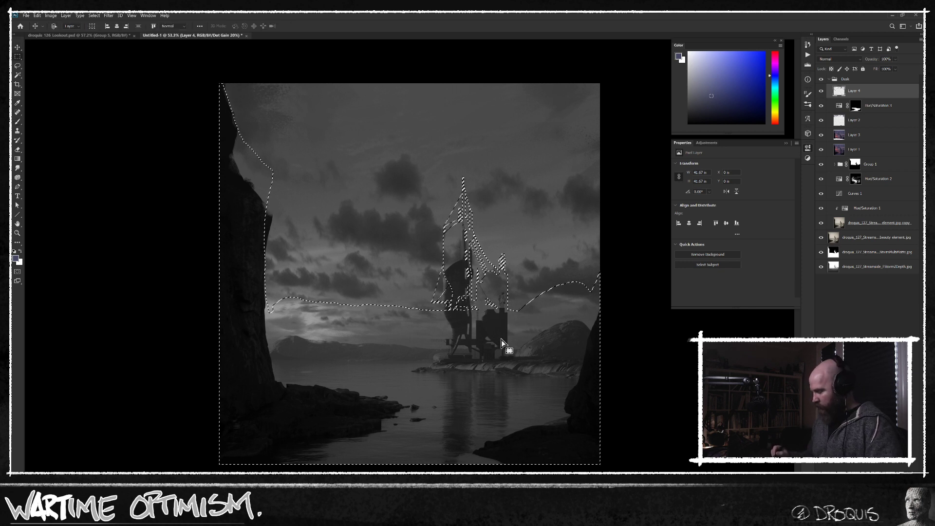
left_click_drag(500, 343, 506, 376)
key("ctrl+d")
key("v")
key("b")
Step: Sample the mid-sky tone, switch to a rectangular textured brush and add a new layer on top
left_click(502, 231, "alt")
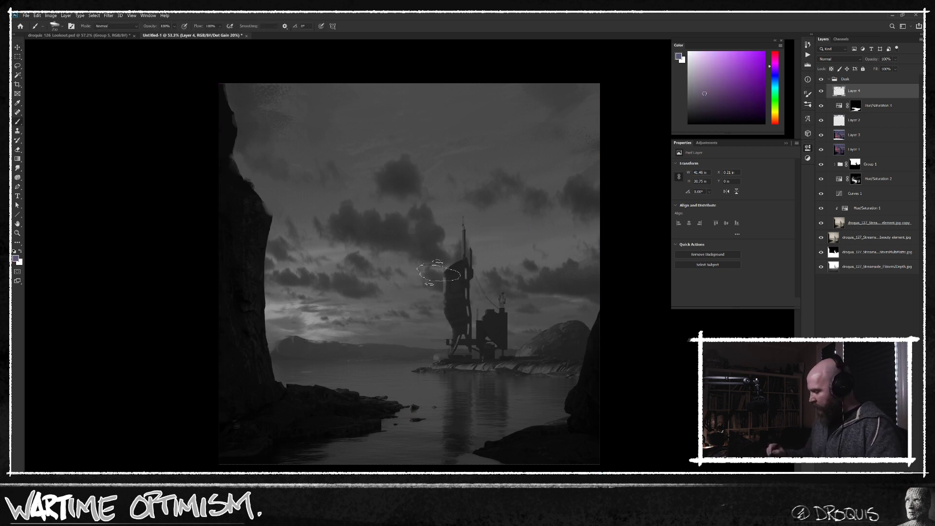
left_click(451, 223, "alt")
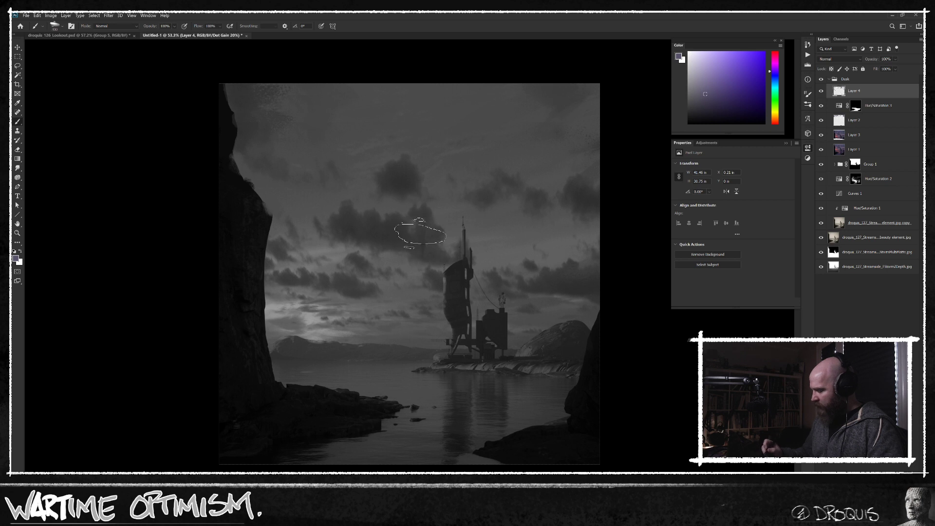
right_click(411, 230)
left_click(547, 325)
left_click(210, 339)
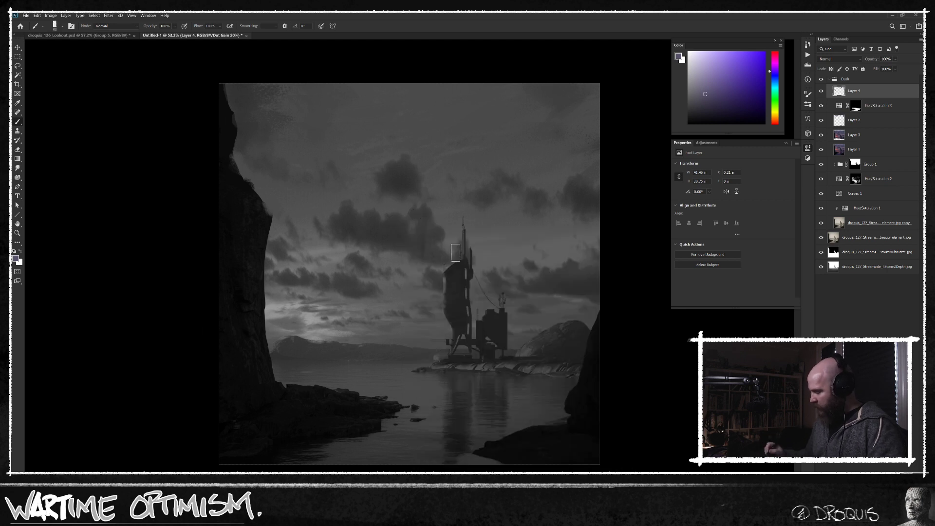
key("ctrl+shift+alt+n")
Step: Paint over the large dark clouds between the tower and the tall cliff with sampled sky tones and a larger brush
mouse_move(444, 234)
left_mouse_down()
mouse_move(440, 246)
mouse_move(412, 249)
mouse_move(428, 246)
left_mouse_up()
left_click(442, 255, "alt")
left_click(444, 219, "alt")
key("bracketright")
key("bracketright")
key("bracketright")
key("bracketright")
mouse_move(410, 215)
left_mouse_down()
mouse_move(421, 245)
mouse_move(378, 208)
mouse_move(376, 177)
left_mouse_up()
left_click_drag(310, 234, 348, 229)
Step: Cover the dark clouds on the tower's seaward-hill side of the sky with locally sampled lighter tones
key("bracketleft")
key("bracketleft")
left_click(514, 257, "alt")
mouse_move(555, 264)
left_mouse_down()
mouse_move(529, 264)
mouse_move(568, 287)
mouse_move(587, 267)
mouse_move(566, 279)
left_mouse_up()
key("bracketright")
left_click(551, 225, "alt")
mouse_move(560, 194)
left_mouse_down()
mouse_move(592, 210)
mouse_move(507, 201)
mouse_move(525, 190)
mouse_move(465, 181)
mouse_move(538, 179)
mouse_move(494, 184)
left_mouse_up()
Step: Paint out the low clouds above the sunset glow and beside the cliff with tones sampled from the surrounding sky
left_click(407, 282, "alt")
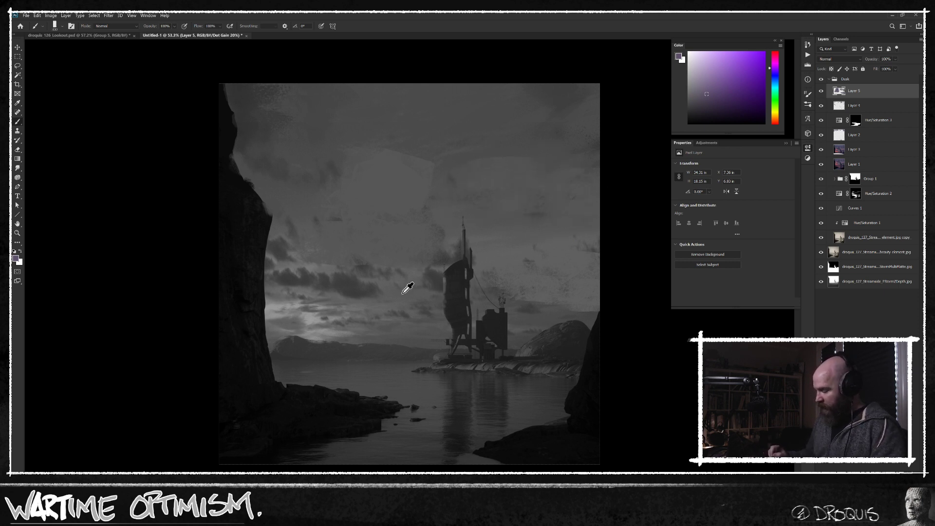
left_click(325, 292, "alt")
left_click(308, 291, "alt")
mouse_move(287, 276)
left_mouse_down()
mouse_move(318, 269)
mouse_move(272, 264)
mouse_move(291, 256)
left_mouse_up()
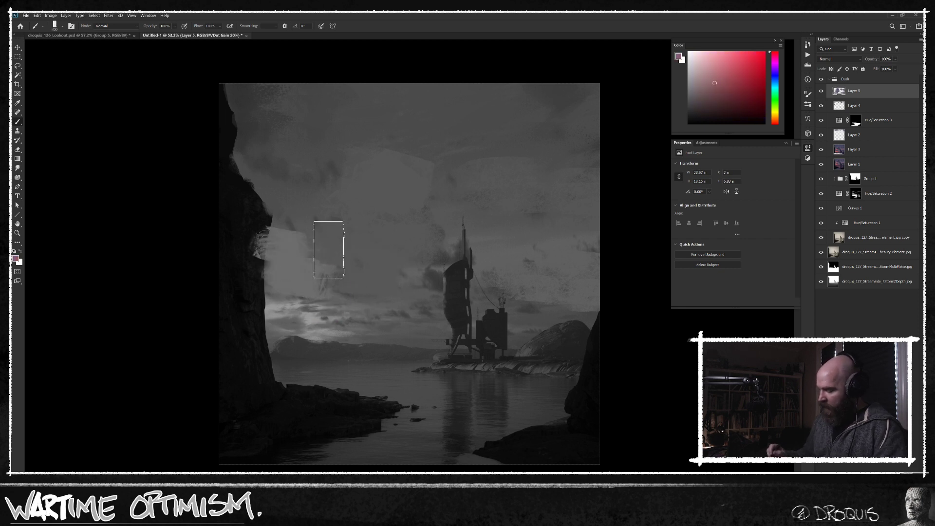
left_click(283, 219, "alt")
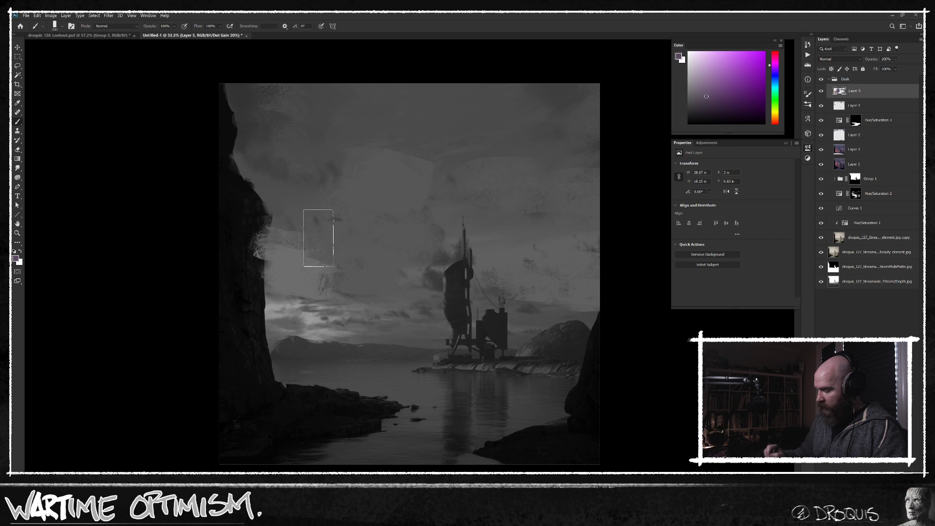
left_click_drag(269, 249, 291, 248)
Step: Paint out the cloud beside the tower with a smaller brush and erase the overpaint from the tower using the rectangular brush
key("[")
left_click(438, 292, "alt")
left_click_drag(433, 286, 451, 285)
key("e")
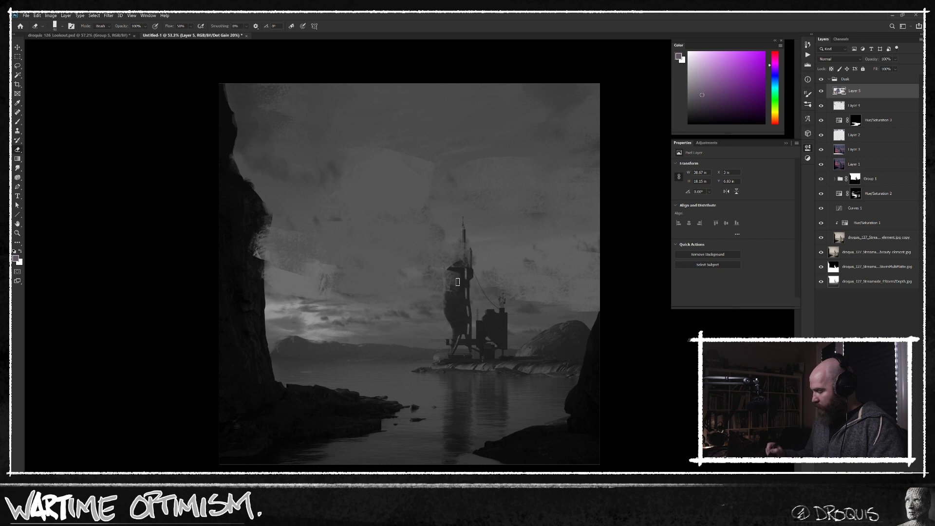
right_click(458, 281)
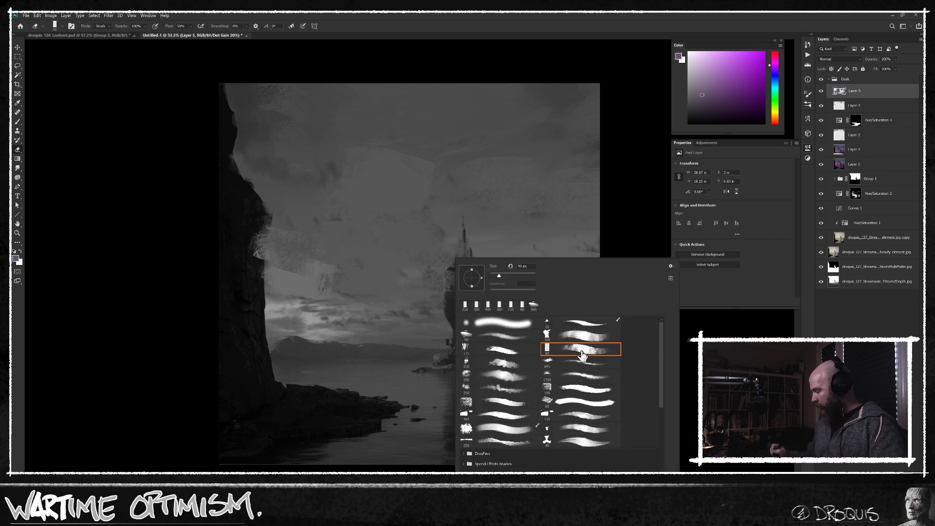
left_click(546, 349)
left_click(480, 230)
left_click_drag(451, 294, 450, 273)
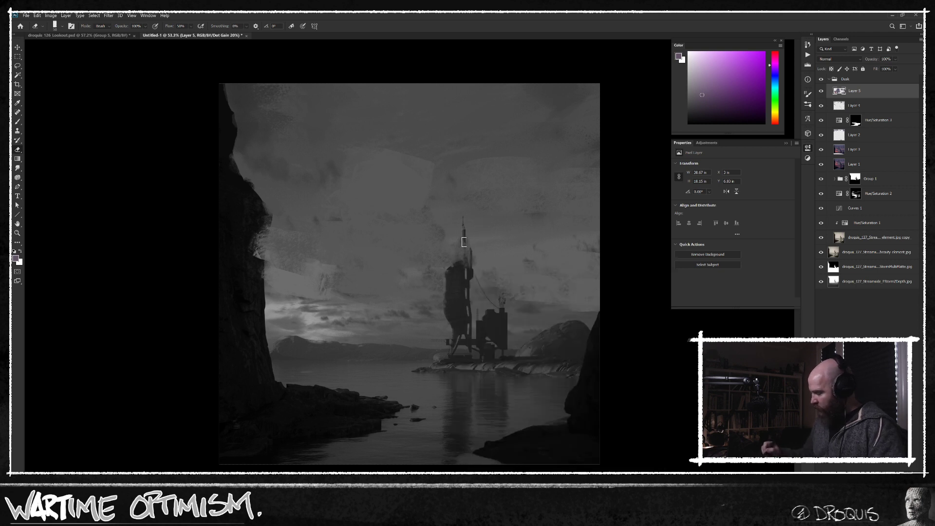
Step: Turn off the grayscale proof and lower the new sky paint layer's opacity
key("ctrl+y")
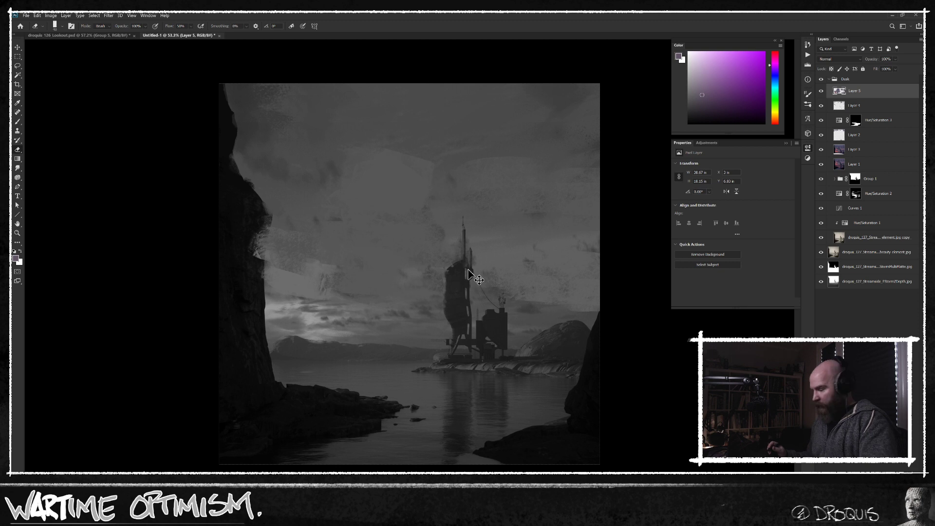
key("v")
left_click_drag(873, 60, 696, 78)
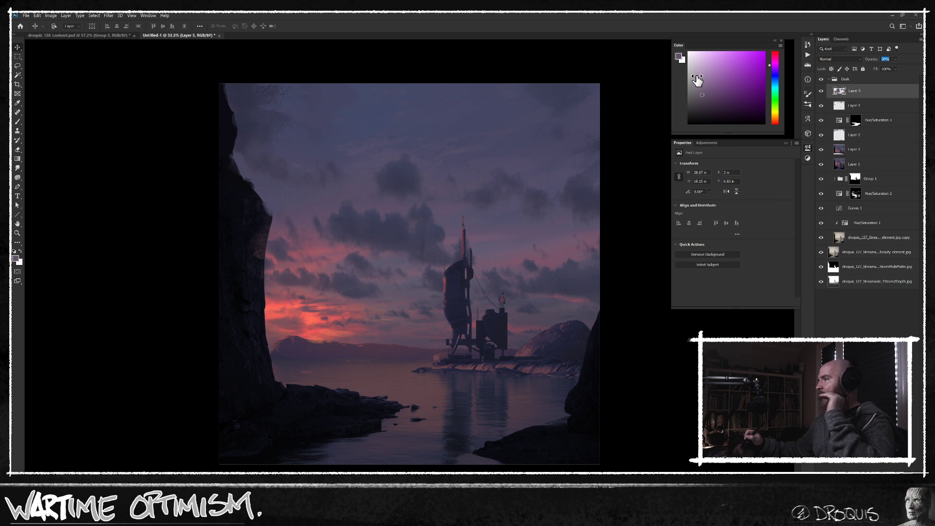
Step: Compare the sky with and without the top sky paint layer
left_click(822, 92)
left_click(822, 92)
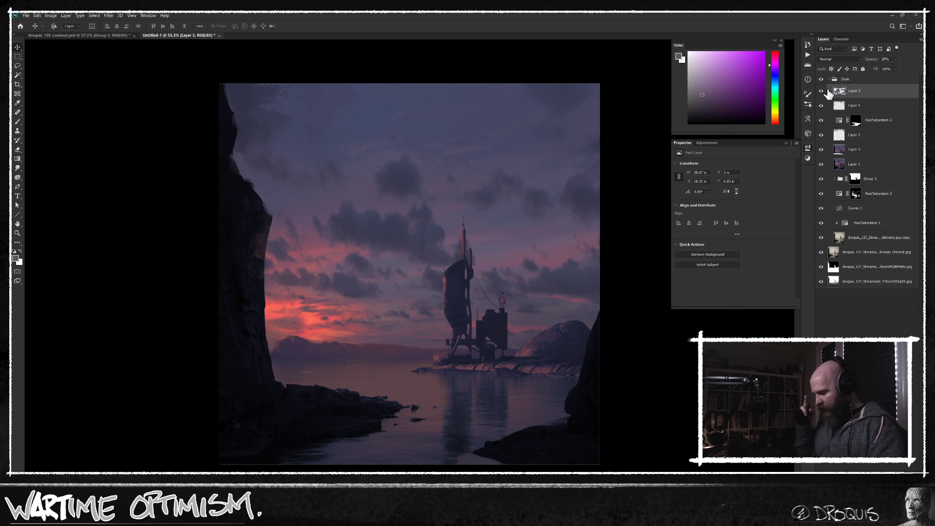
Step: Add a new top layer and paint sunset-coloured reflection streaks on the water beside the cliff, using a different textured brush preset
key("ctrl+shift+alt+n")
key("b")
left_click(312, 306, "alt")
right_click(433, 297)
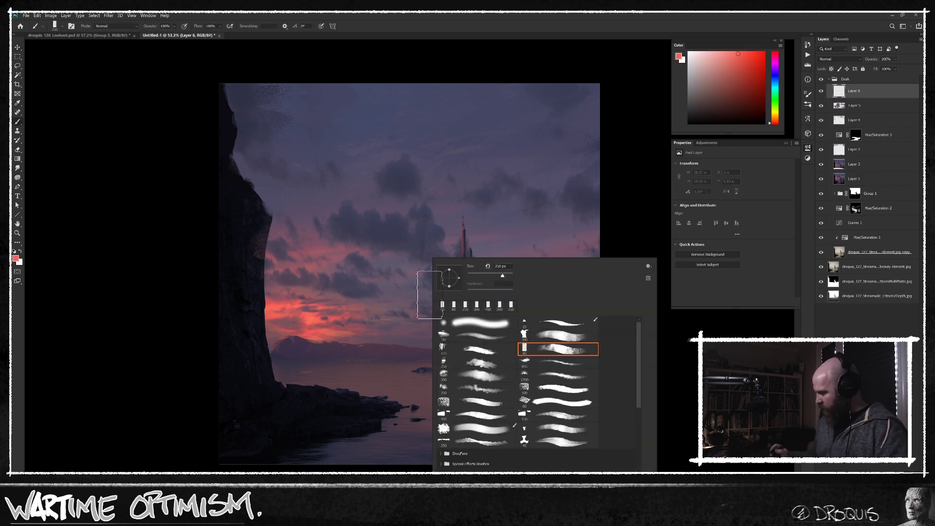
left_click(562, 337)
left_click(401, 396)
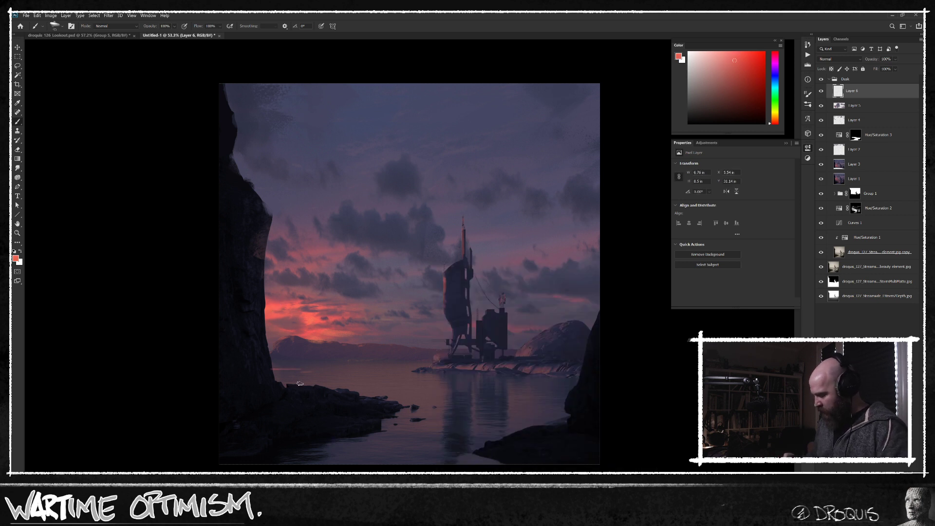
key("ctrl+z")
left_click_drag(276, 370, 343, 376)
key("v")
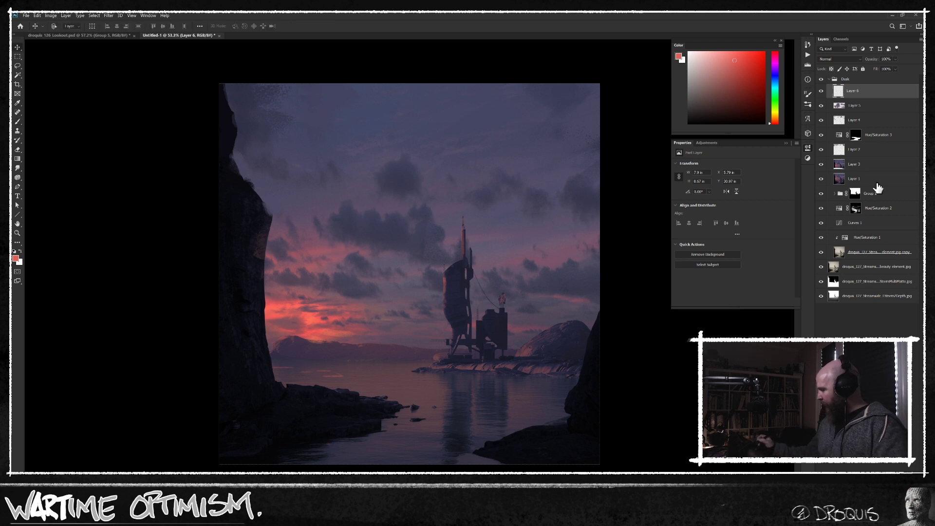
Step: Isolate the original beauty render to check its lighting, and restore all layers of the dusk version
left_click(821, 267, "alt")
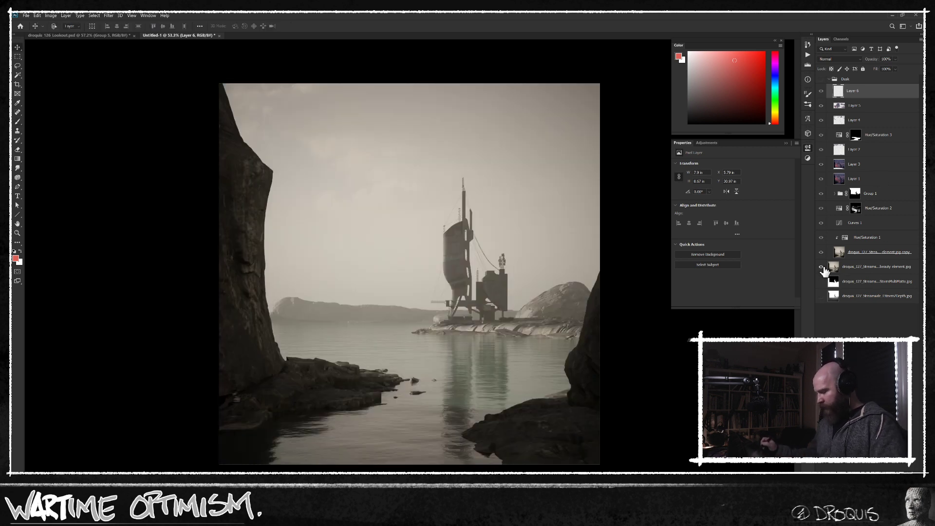
left_click(822, 267, "alt")
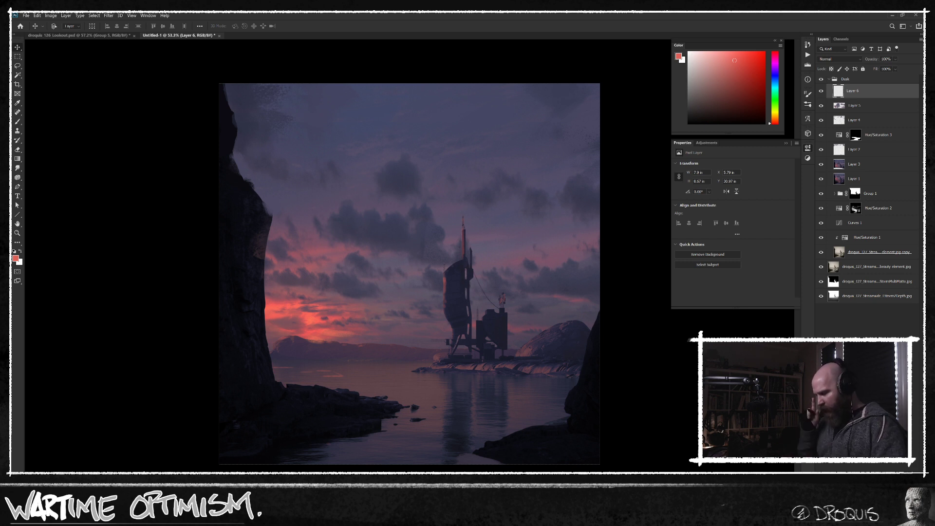
scroll(532, 335, "down", 1)
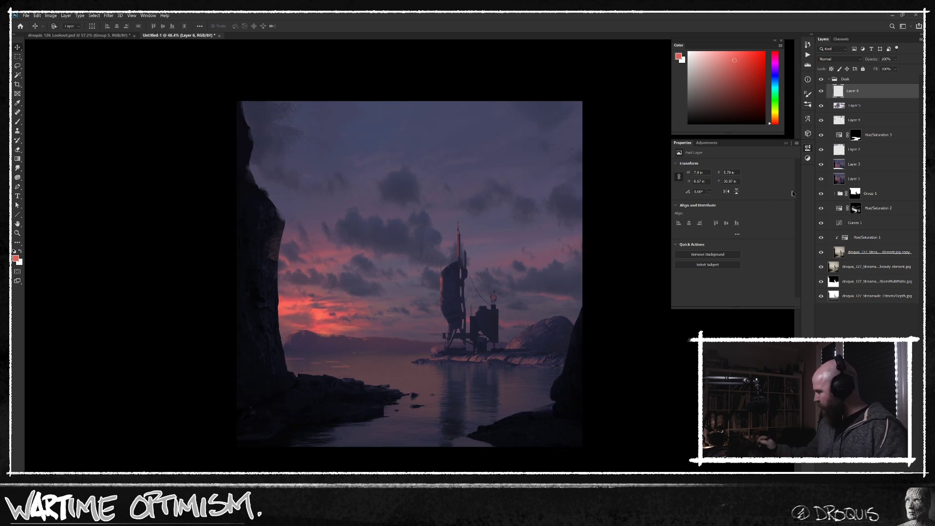
Step: Paint horizontal ripple strokes on the foreground water off the rock ledge with tones sampled from the water
key("b")
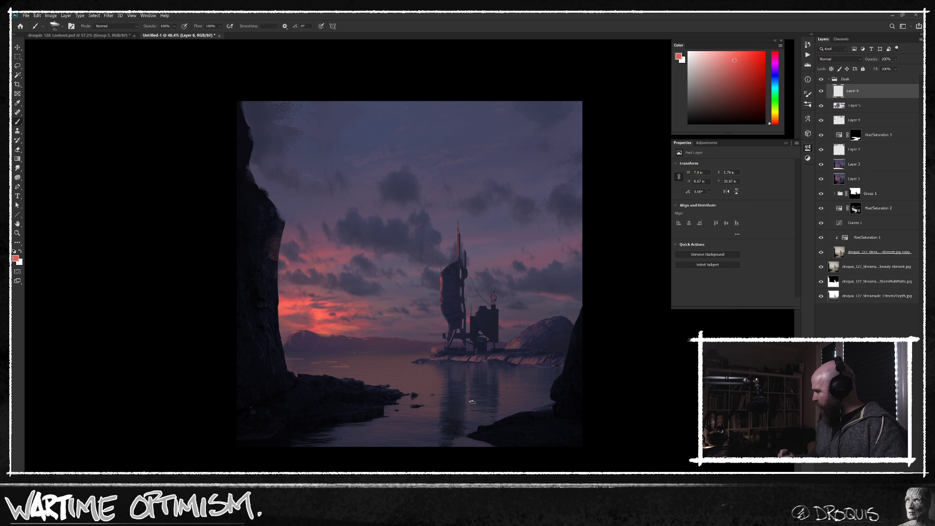
left_click(387, 416, "alt")
left_click_drag(386, 417, 385, 415)
left_click(392, 414, "alt")
left_click_drag(379, 420, 348, 421)
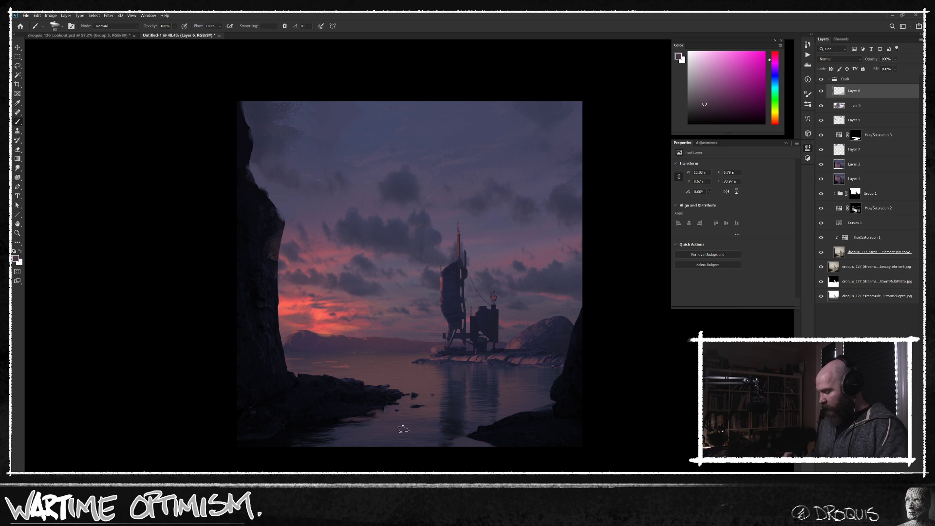
Step: Brush a broader sunset-coloured reflection onto the distant water beside the cliff with an enlarged brush
left_click(321, 314, "alt")
key("bracketright")
key("bracketright")
left_click_drag(294, 364, 328, 358)
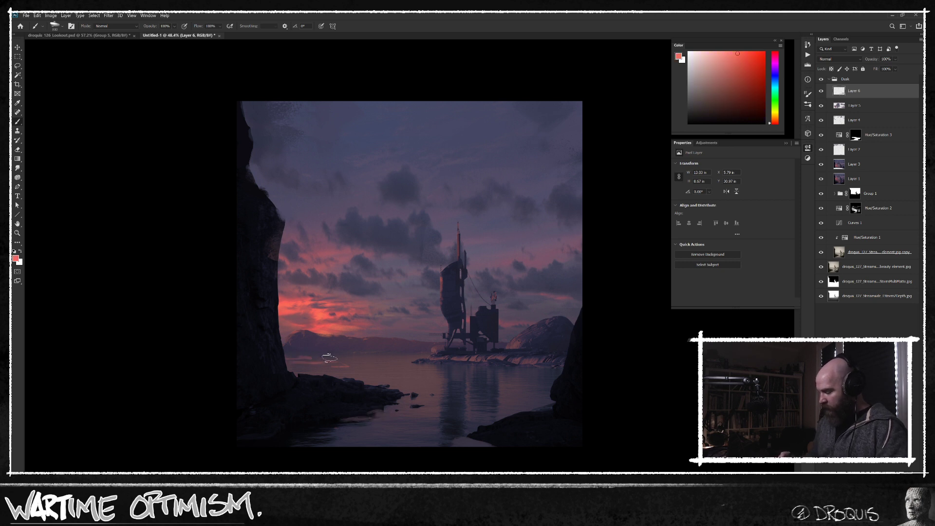
Step: Paint sky and cloud tones into the water around the island's edge and the tower's reflection
left_click(466, 366, "alt")
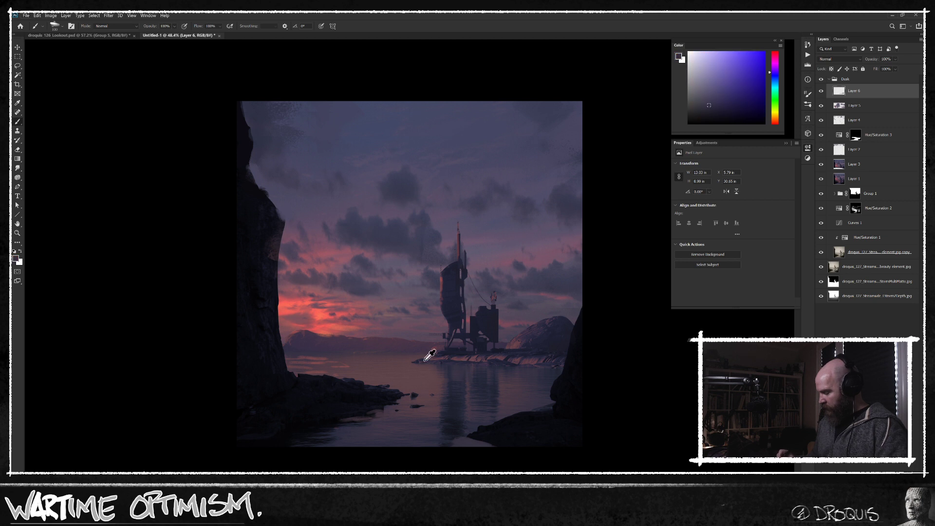
left_click(431, 154, "alt")
key("bracketright")
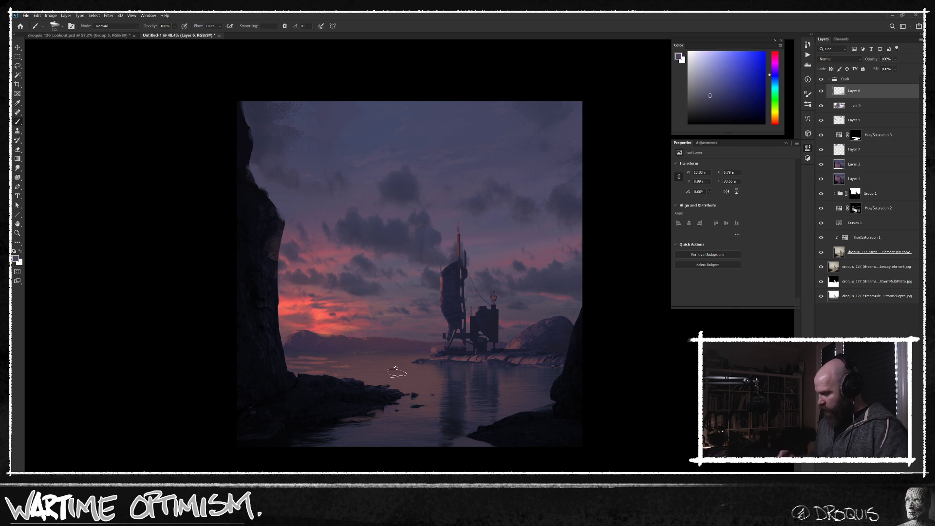
mouse_move(406, 364)
left_mouse_down()
mouse_move(376, 359)
mouse_move(423, 361)
left_mouse_up()
left_click(393, 231, "alt")
left_click_drag(427, 364, 422, 366)
left_click(425, 359, "alt")
mouse_move(354, 357)
left_mouse_down()
mouse_move(447, 373)
mouse_move(470, 387)
left_mouse_up()
left_click(450, 386, "alt")
mouse_move(406, 391)
left_mouse_down()
mouse_move(479, 389)
mouse_move(430, 397)
mouse_move(480, 406)
left_mouse_up()
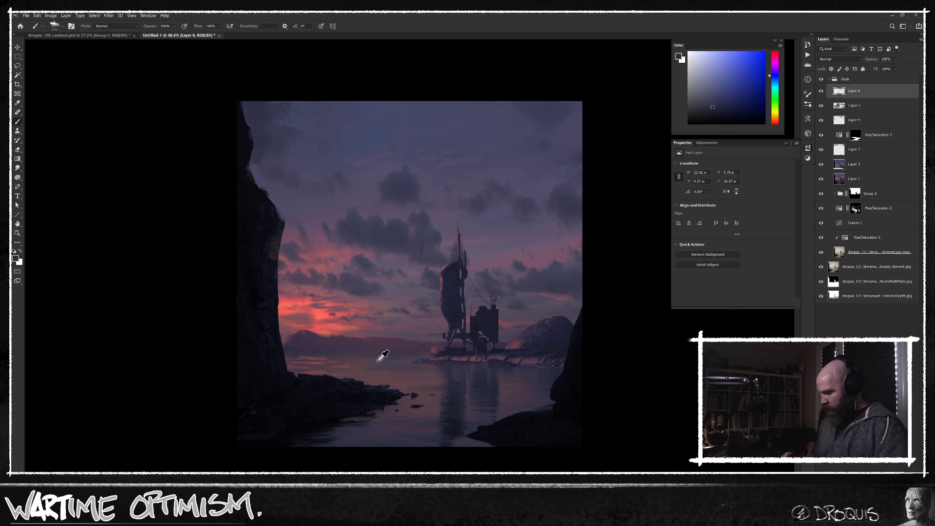
Step: Brush cool light sampled from the sky down the large cliff's dark face, enlarging the brush toward its base
left_click(549, 177, "alt")
mouse_move(263, 193)
left_mouse_down()
mouse_move(240, 157)
mouse_move(244, 141)
mouse_move(267, 217)
left_mouse_up()
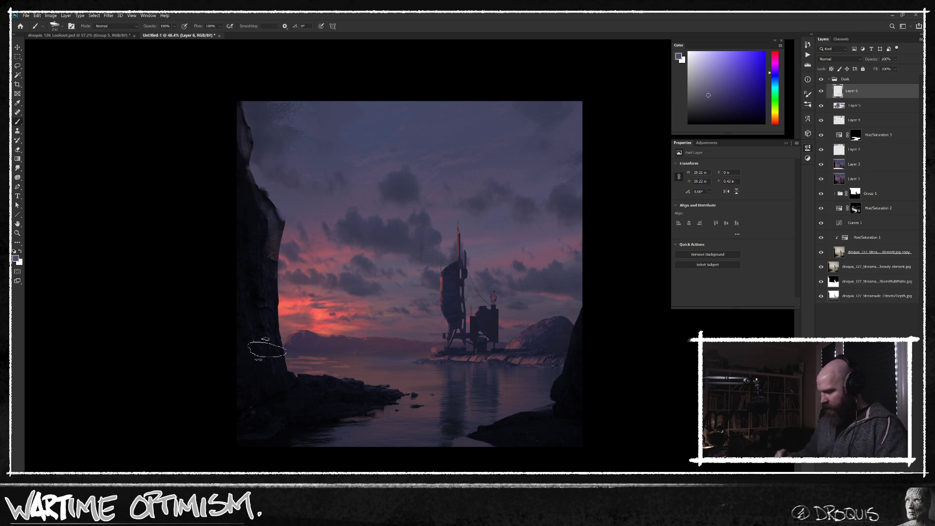
left_click_drag(251, 195, 255, 286)
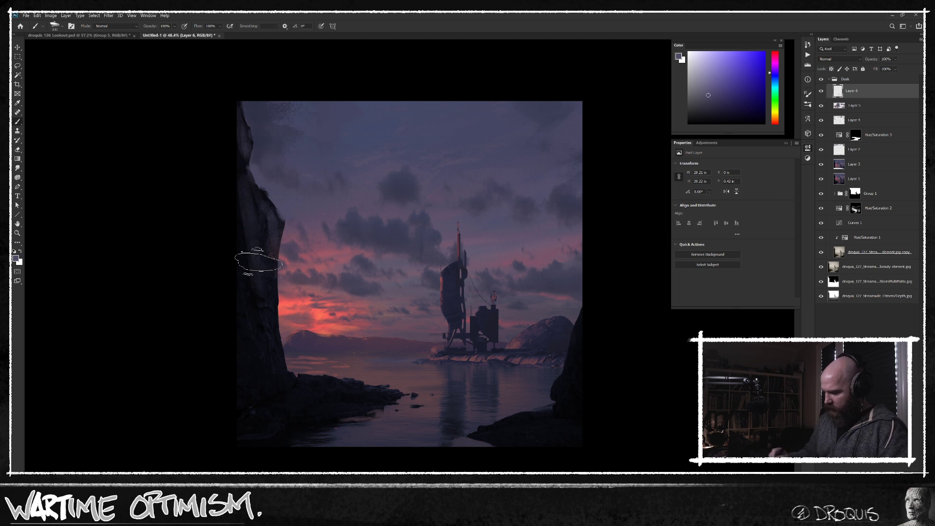
key("bracketright")
left_click_drag(246, 244, 246, 348)
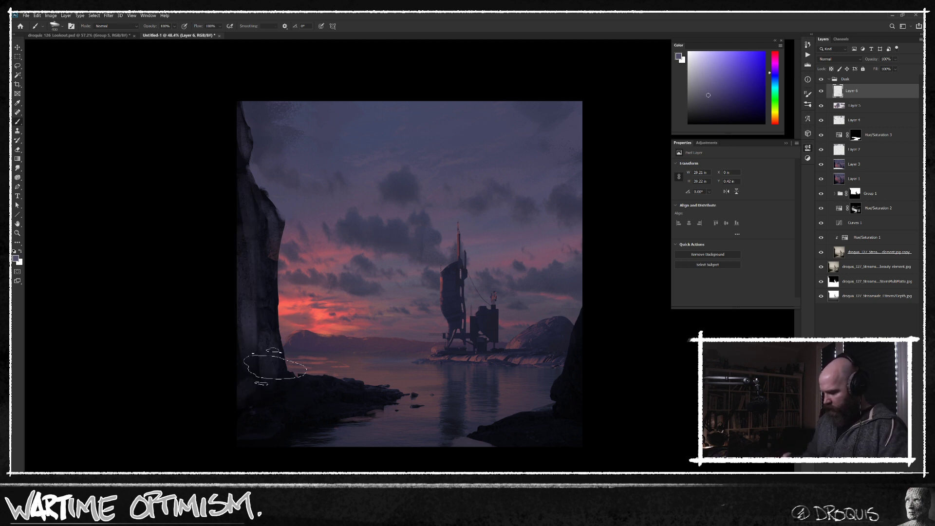
Step: Rework the large cliff's lower face with dark tones sampled from the rock, varying the brush size
left_click(241, 377, "alt")
key("bracketleft")
key("bracketleft")
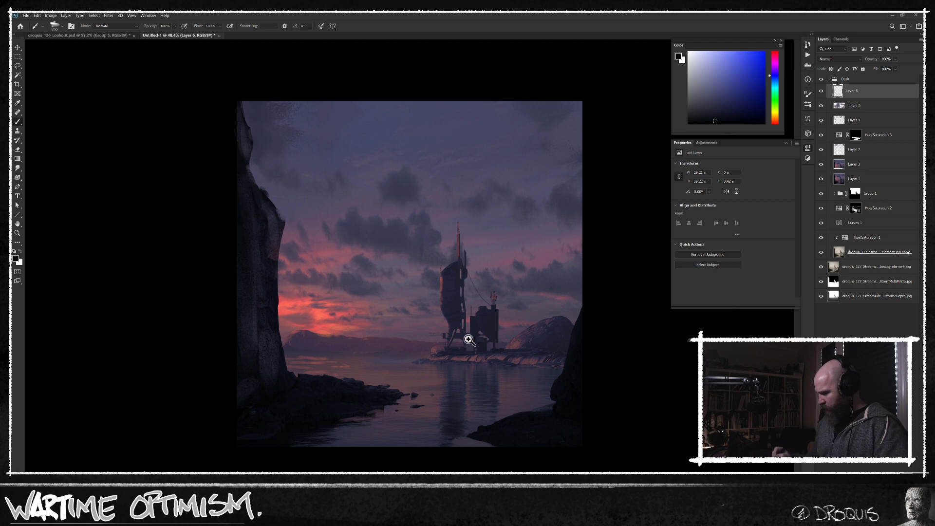
scroll(469, 342, "down", 1)
left_click(286, 338, "alt")
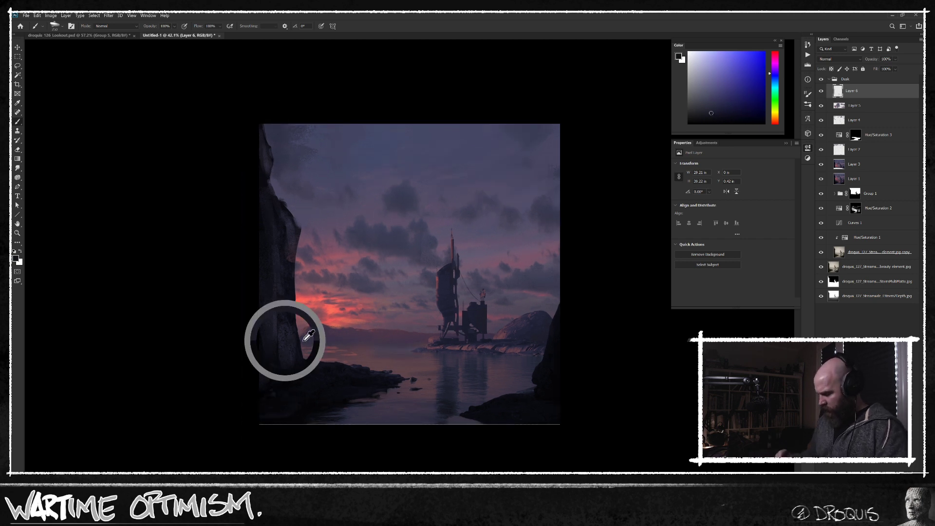
key("bracketright")
key("bracketright")
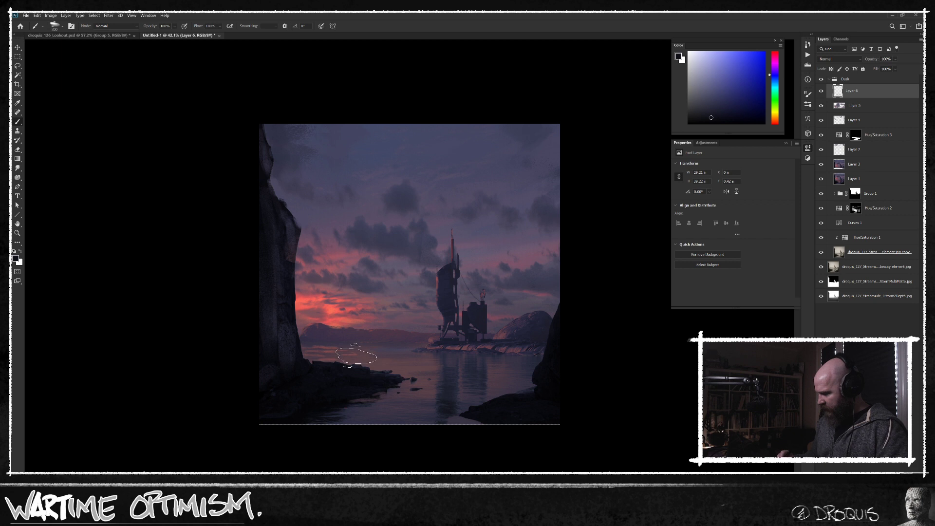
Step: Brush a muted sampled sky tone over the rock ledge at the large cliff's foot and resample its shadow colour
left_click(396, 334, "alt")
left_click_drag(384, 377, 336, 369)
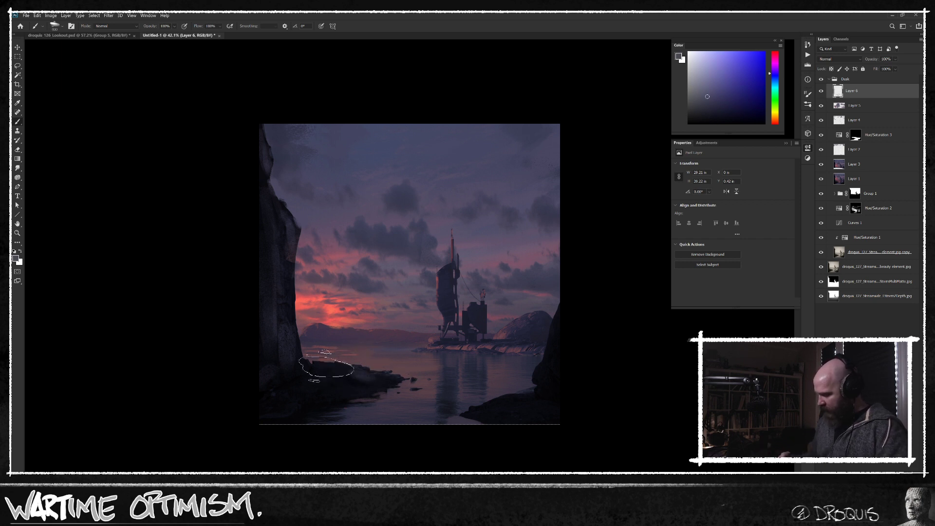
left_click(362, 374, "alt")
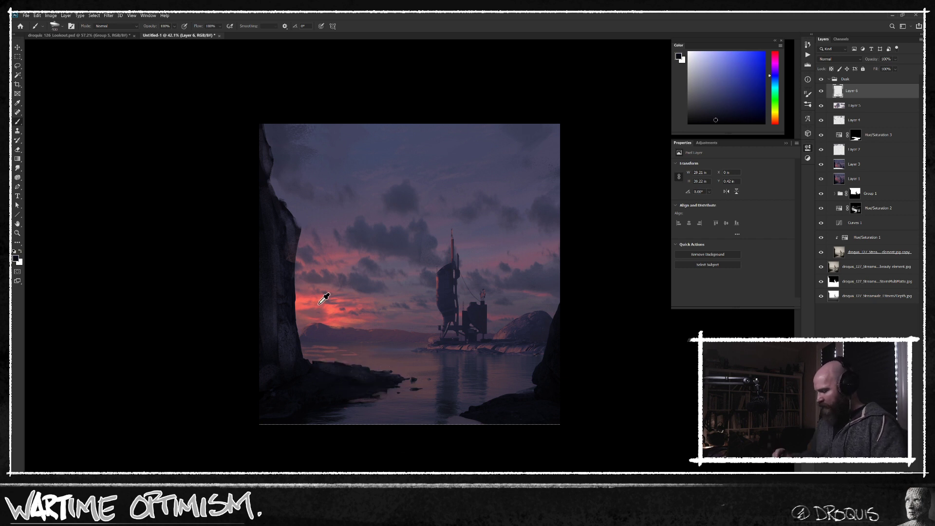
Step: Paint warm sunset rim light along the tower's sun-facing side and touch up its legs with a small brush
left_click(301, 303, "alt")
left_click(335, 303, "alt")
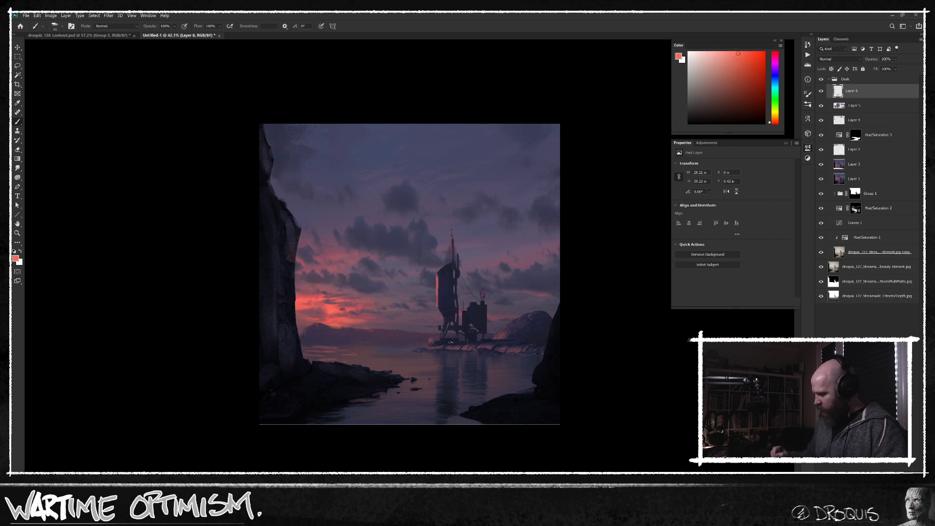
left_click(424, 336, "alt")
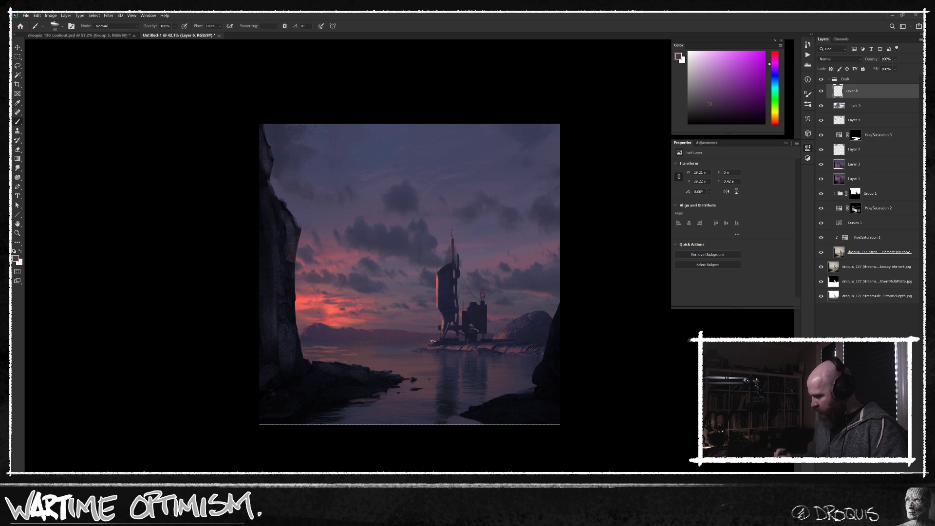
left_click(444, 325, "alt")
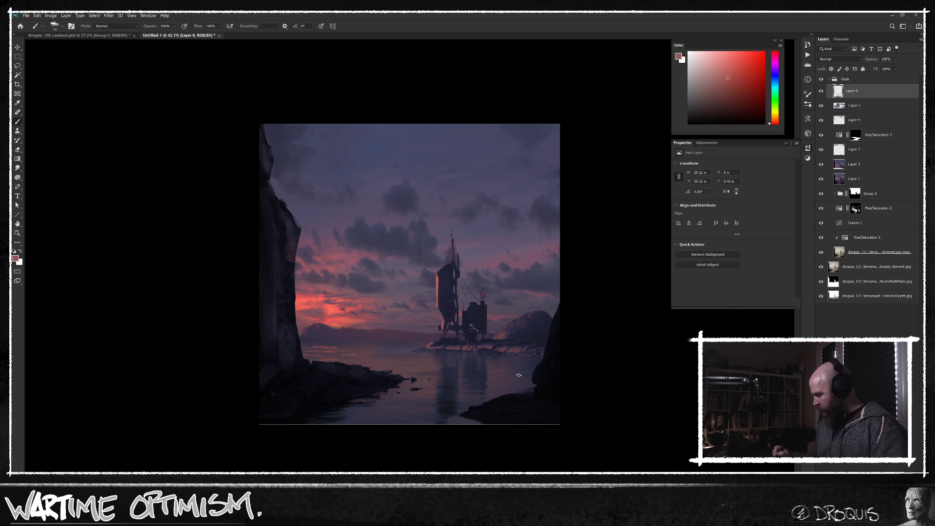
Step: Add warm sunset light to the sun-facing edges of the smaller cliff and the hill behind the tower
left_click(329, 314, "alt")
left_click(551, 335)
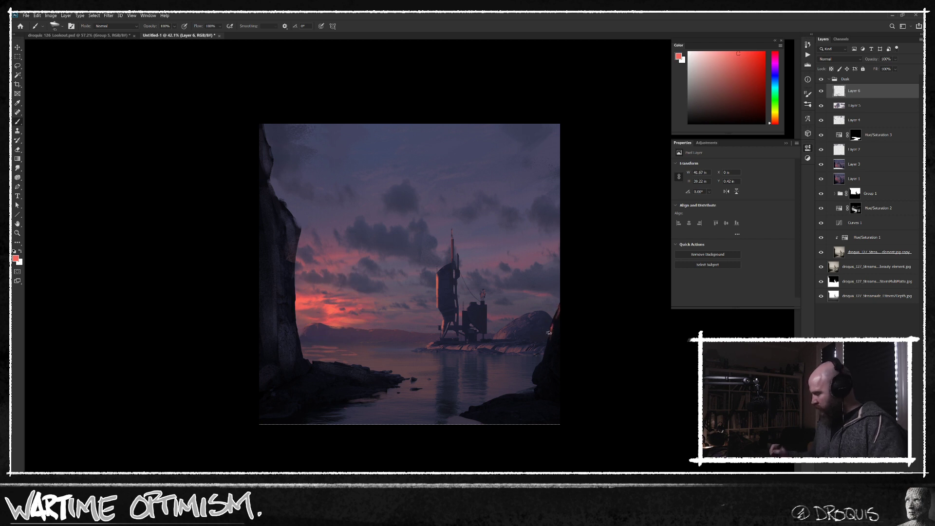
left_click(559, 314, "alt")
left_click(556, 319, "alt")
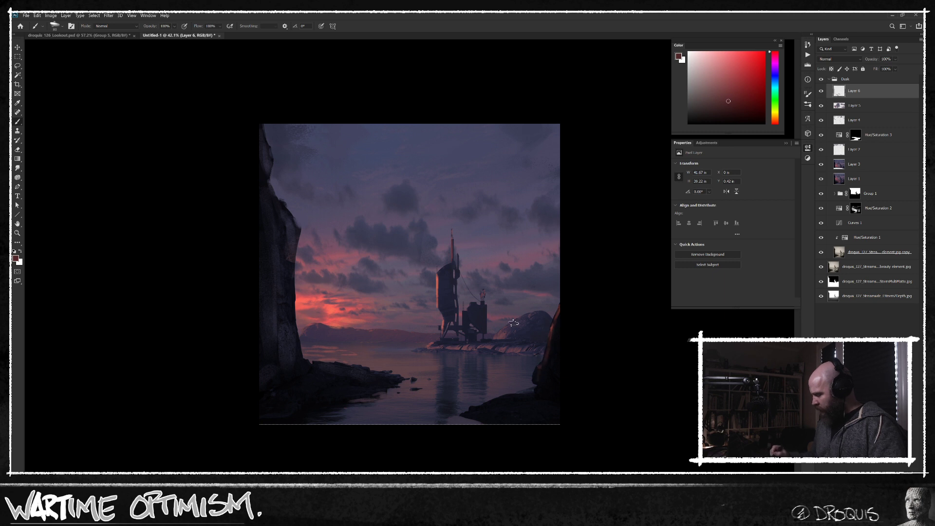
left_click(355, 305, "alt")
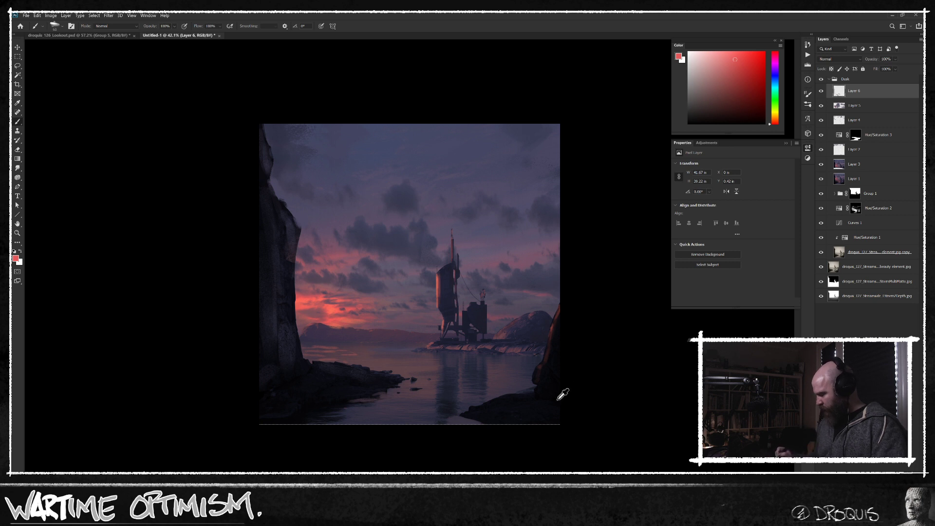
Step: Refine the foreground rock below the smaller cliff with warm accents and sampled dark rock tones
left_click(489, 401, "alt")
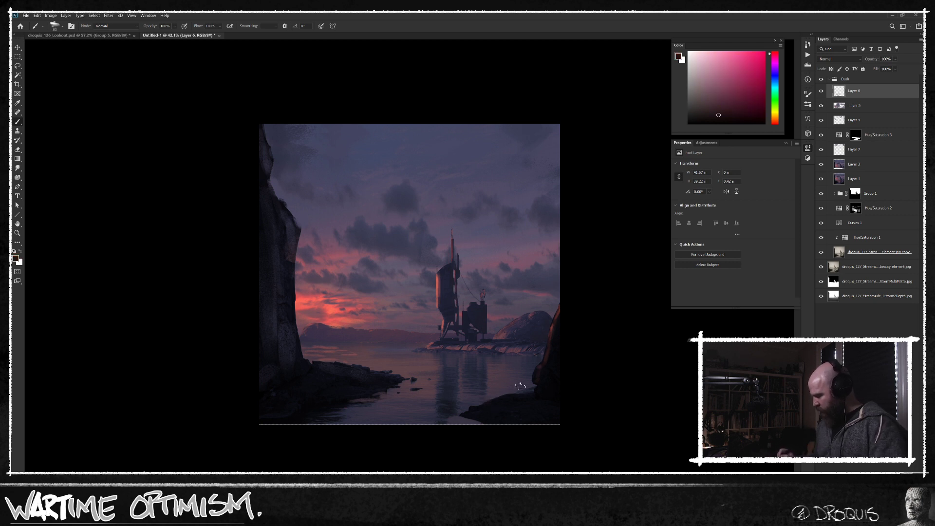
left_click(540, 366, "alt")
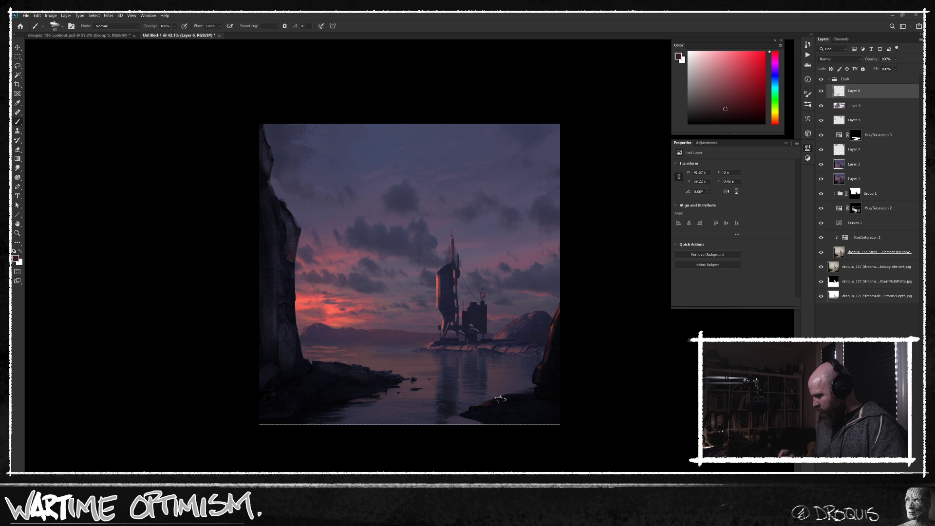
left_click(524, 390, "alt")
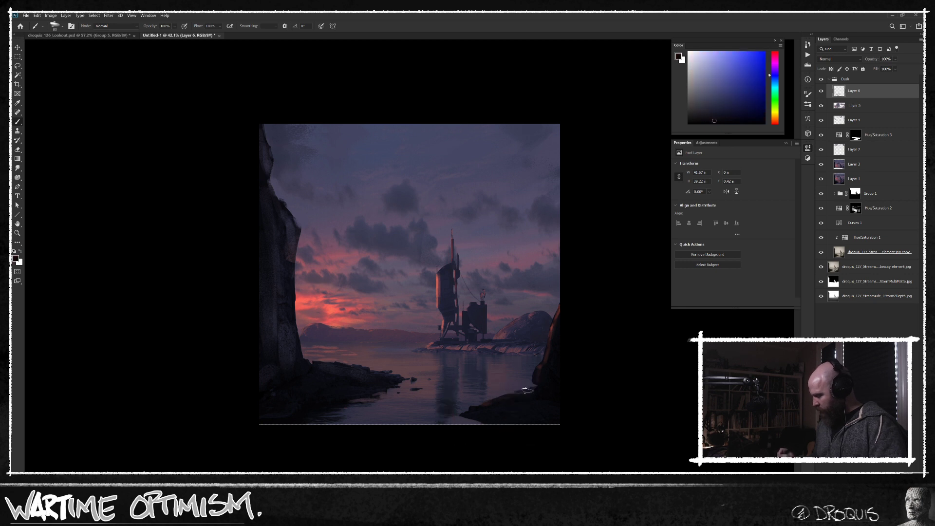
left_click(528, 391, "alt")
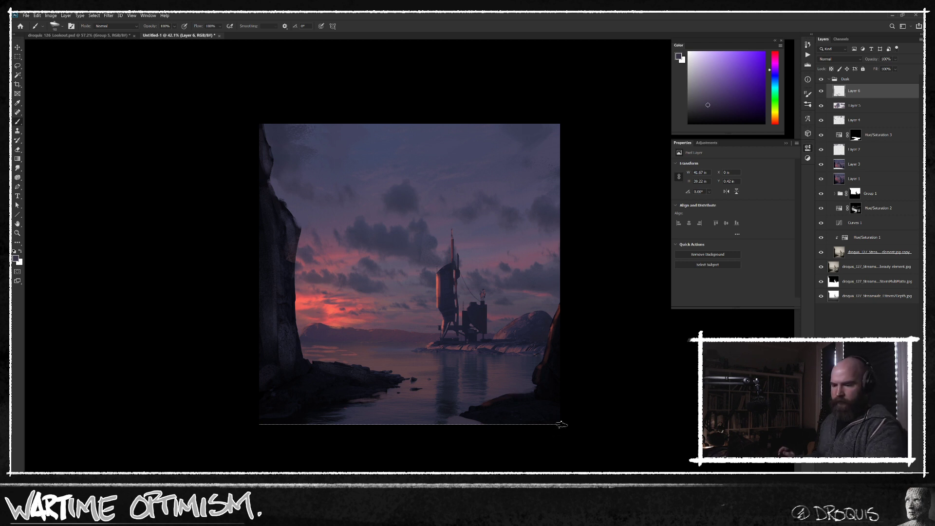
Step: Flip the whole image horizontally and compare it with the droquis_126_Lookout.psd painting
key("ctrl+shift+h")
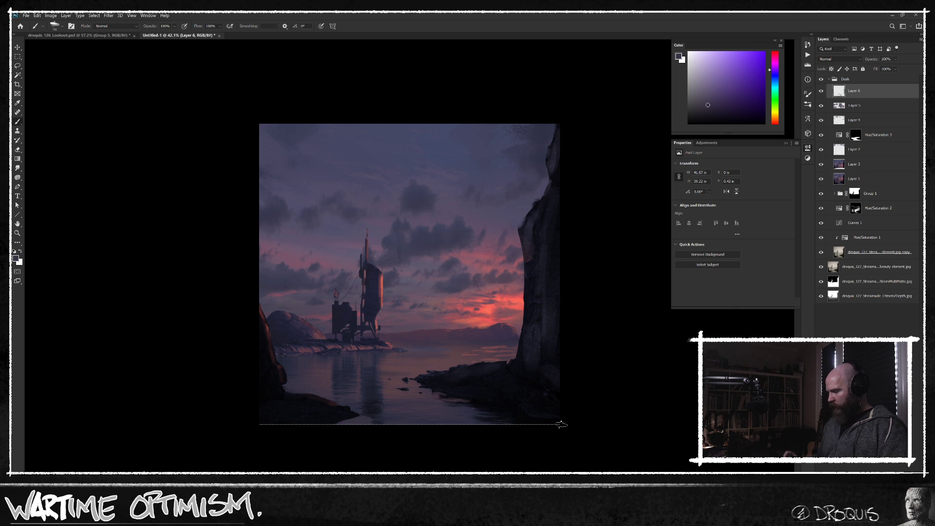
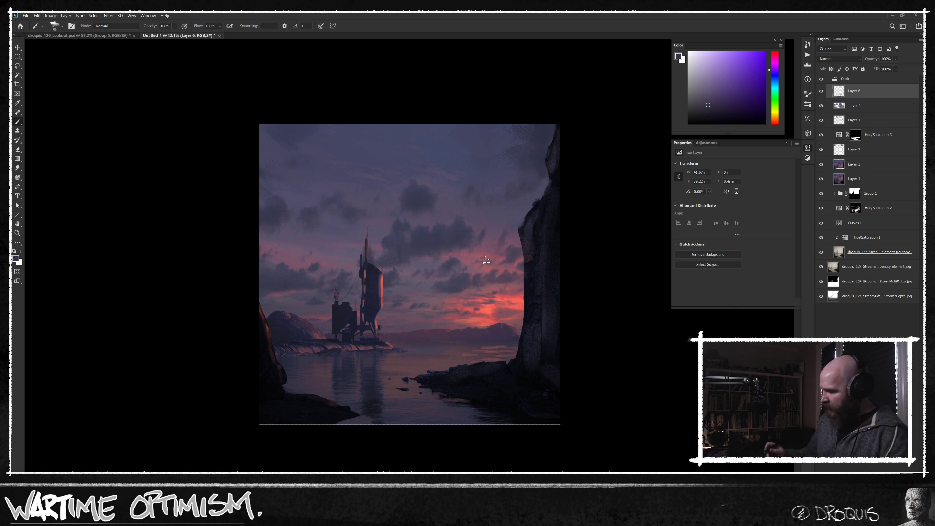
left_click(78, 35)
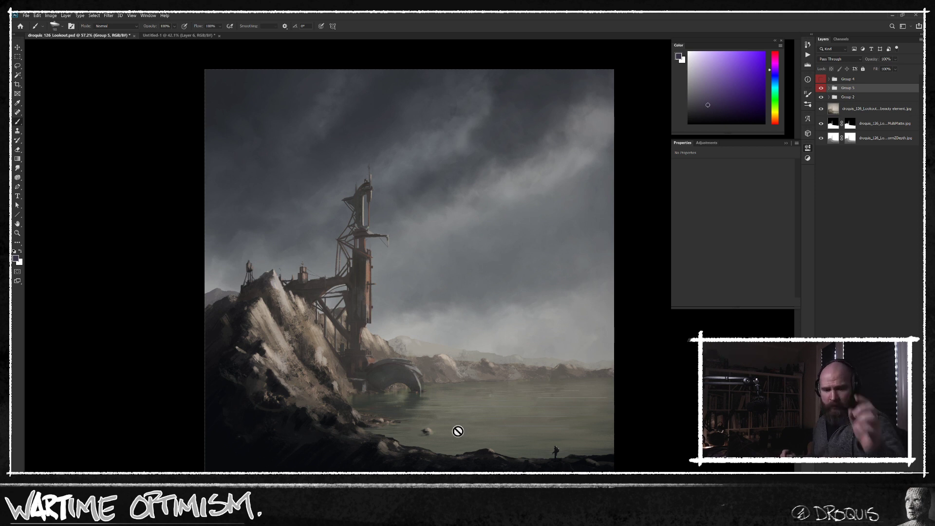
left_click(192, 36)
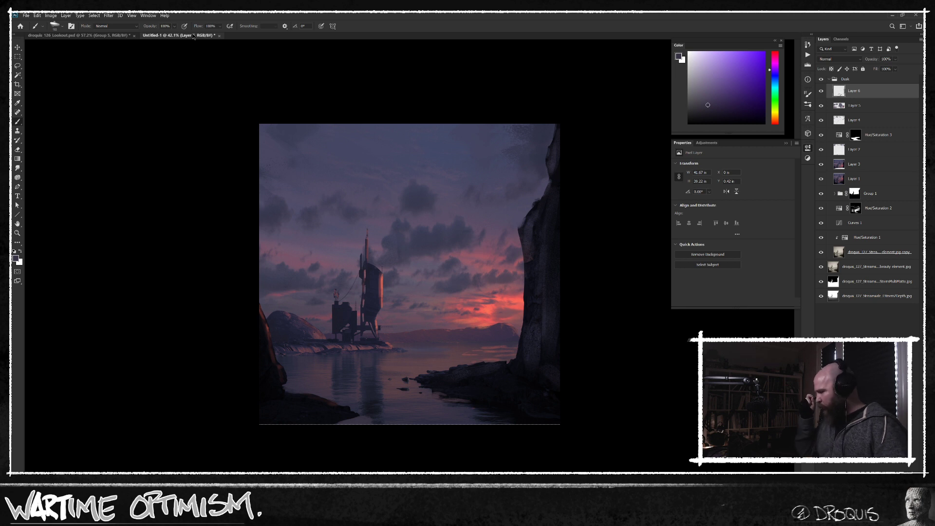
Step: Collapse and hide the Dusk group, then put a copy of the beauty element render in a new group named Sickly
left_click(828, 79)
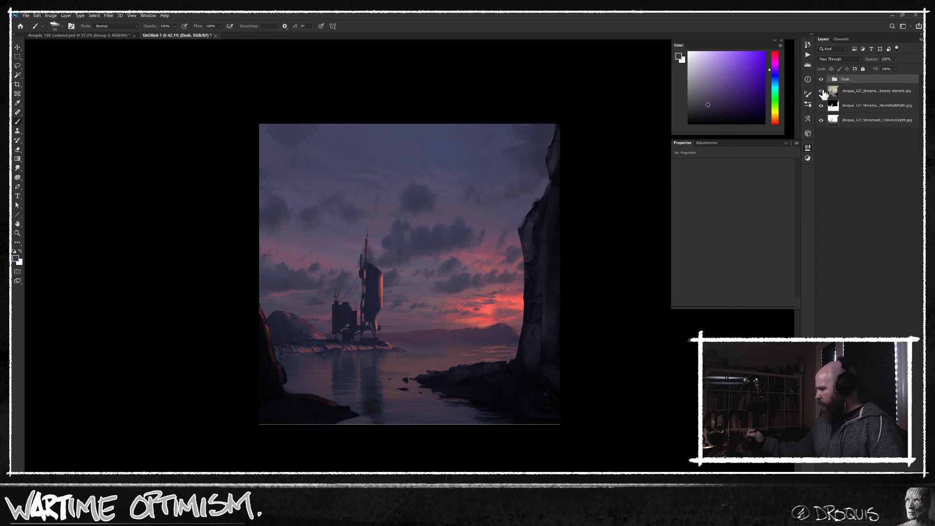
left_click(821, 79)
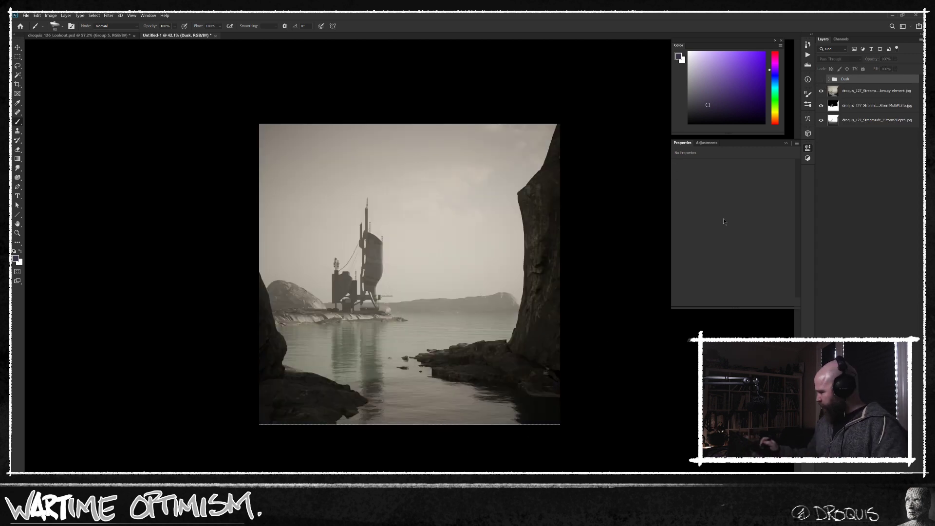
left_click_drag(872, 95, 866, 78)
key("ctrl+g")
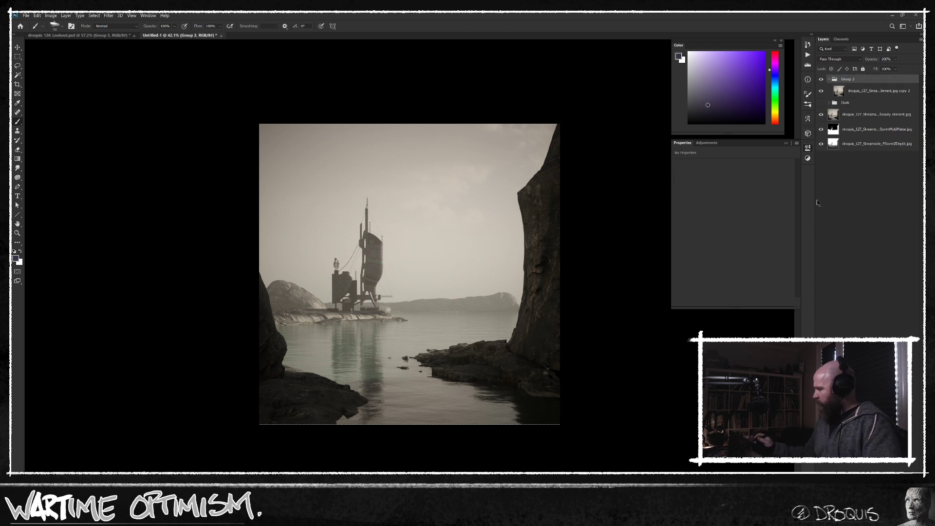
double_click(850, 79)
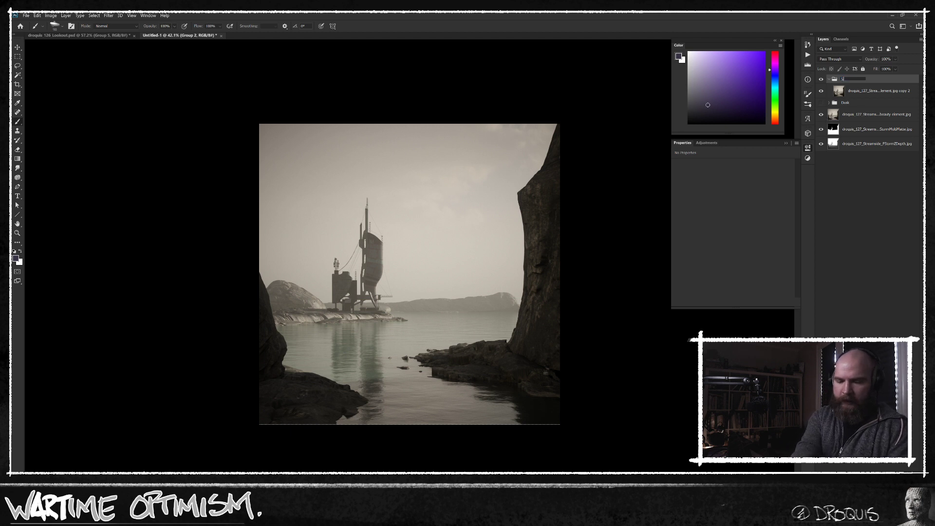
type("Sickly")
key("Return")
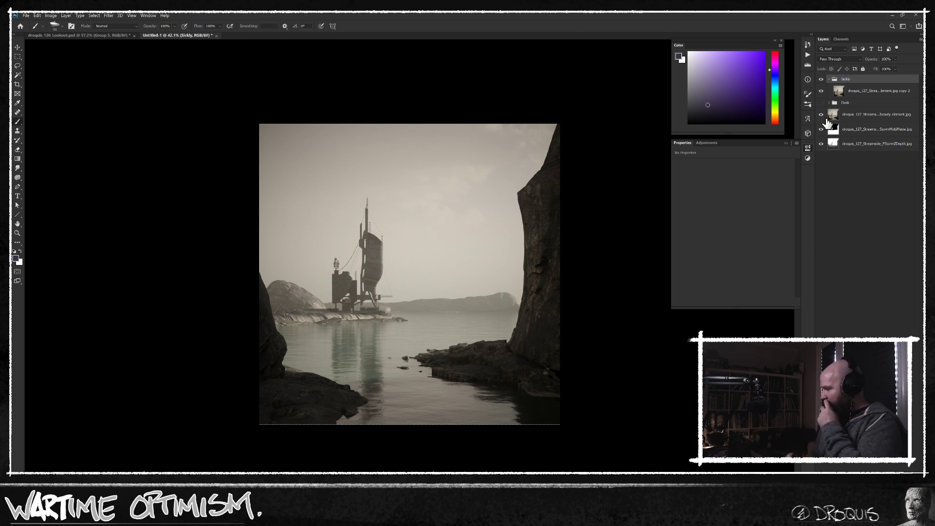
Step: Add a Hue/Saturation adjustment above the render copy in the Sickly group with saturation at +57
left_click(875, 92)
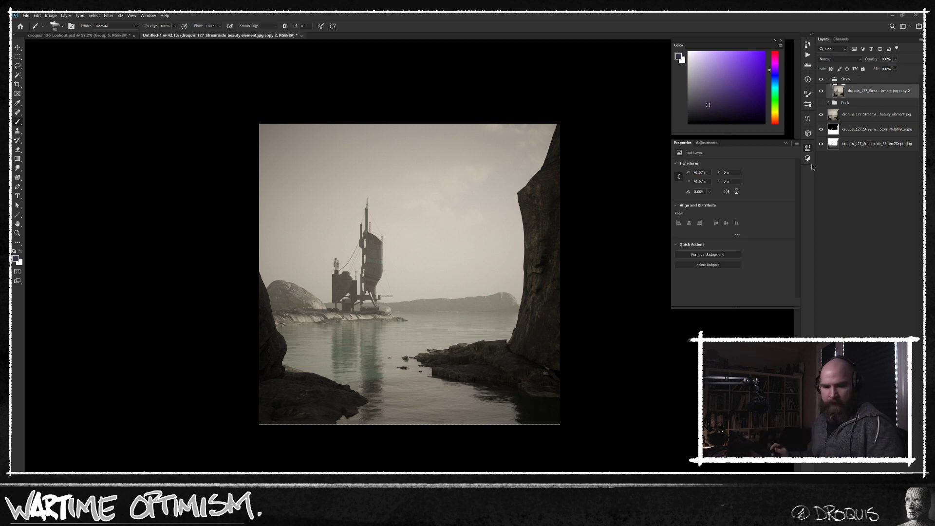
key("ctrl+u")
key("Return")
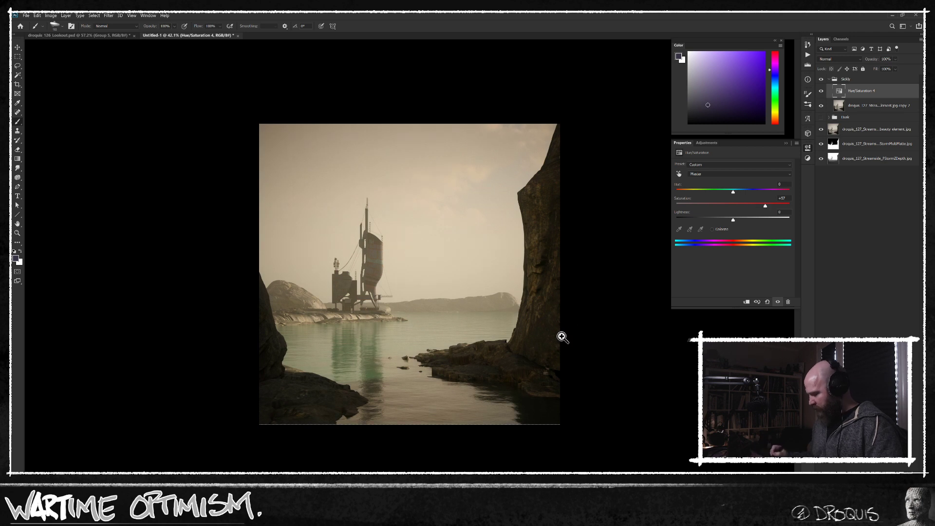
scroll(560, 334, "down", 1)
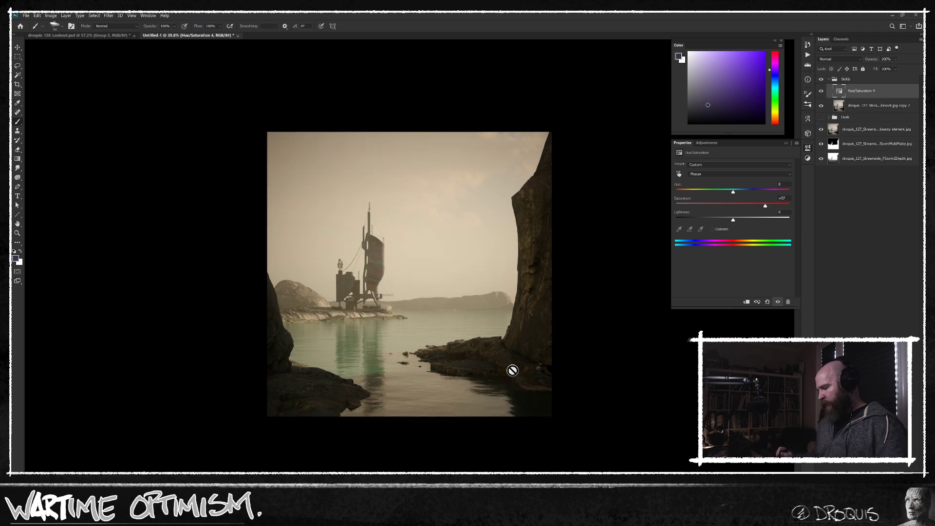
Step: Switch to File Explorer and open the Stormy folder under Textures, Skies_Plates on the Resources drive
key("alt+Tab")
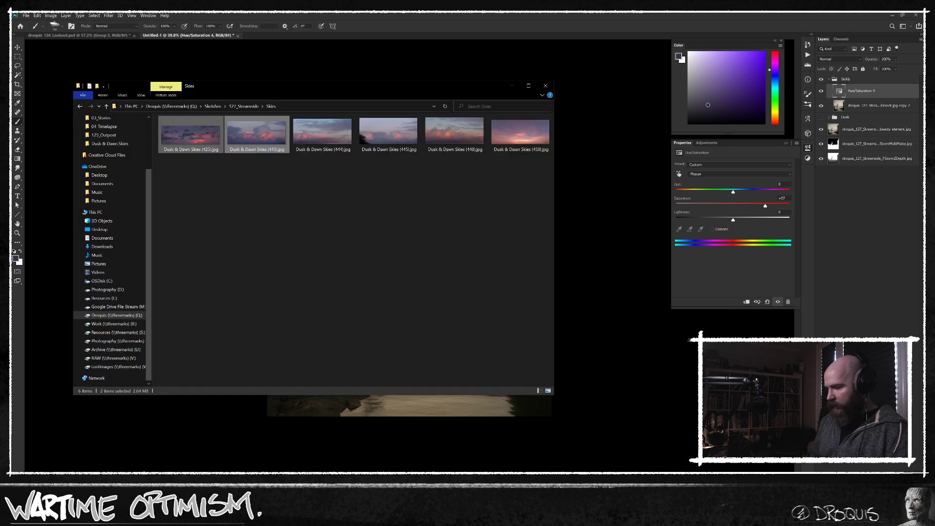
left_click(243, 106)
left_click(214, 106)
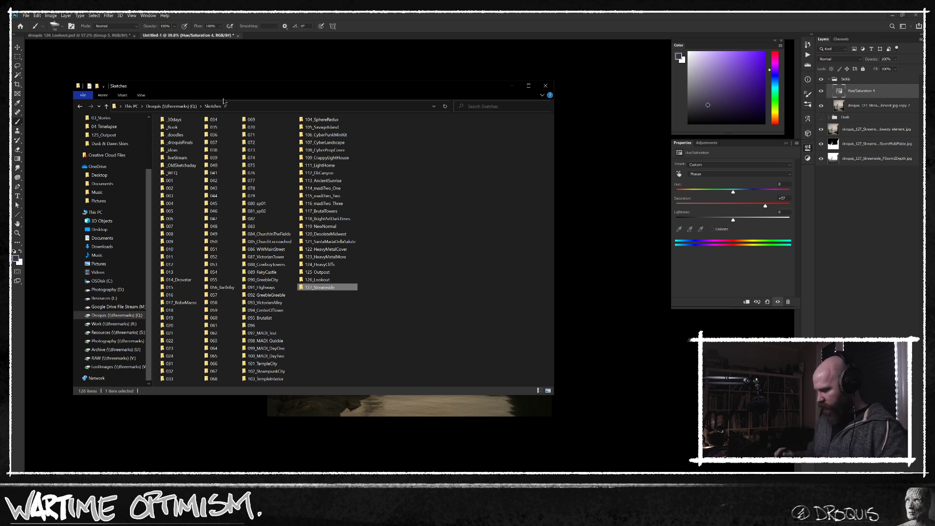
double_click(445, 263)
left_click(474, 314)
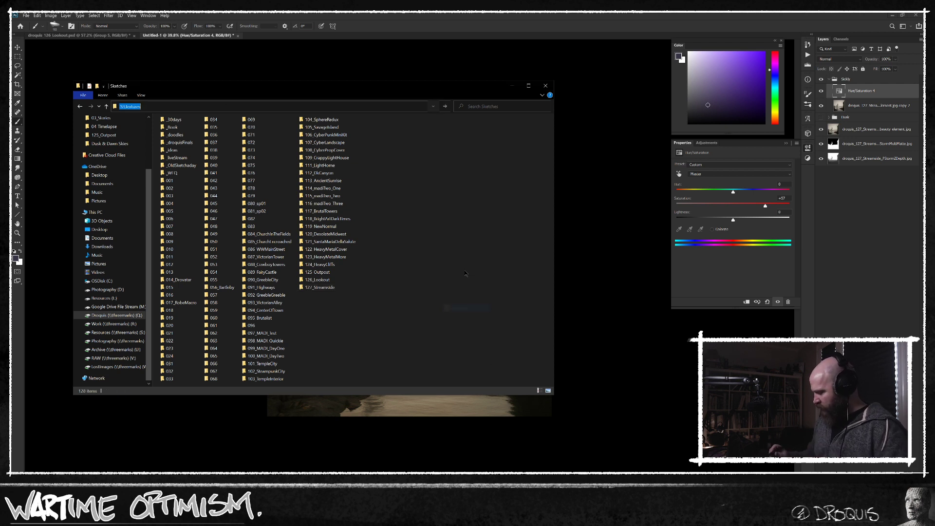
mouse_move(549, 198)
left_mouse_down()
mouse_move(552, 211)
mouse_move(550, 189)
left_mouse_up()
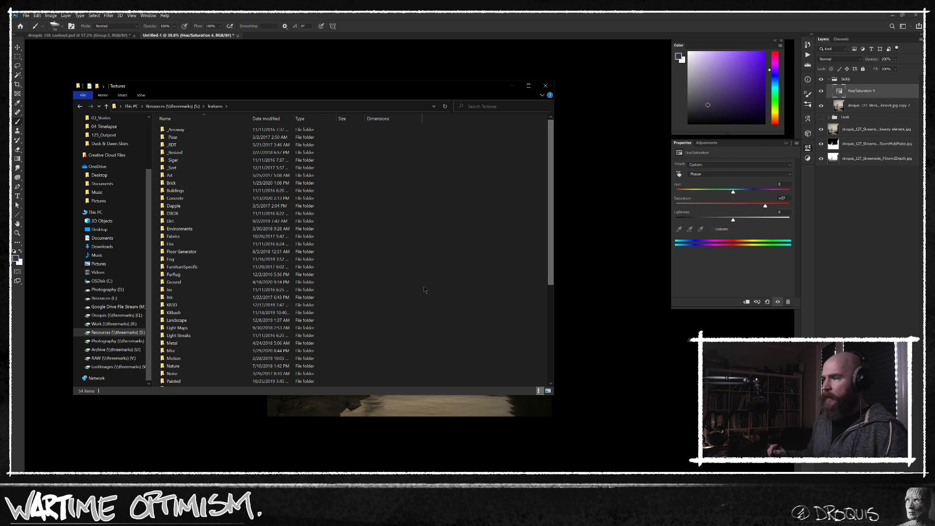
left_click_drag(551, 191, 523, 273)
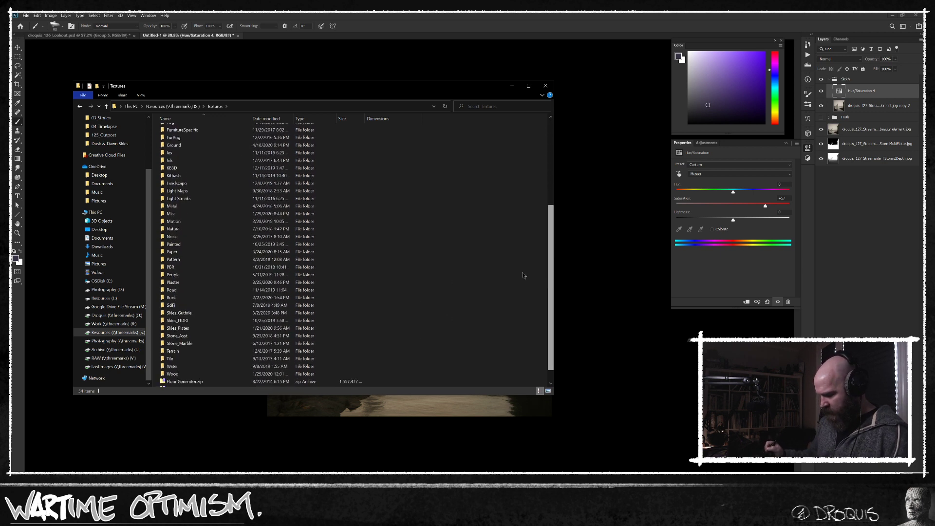
double_click(209, 330)
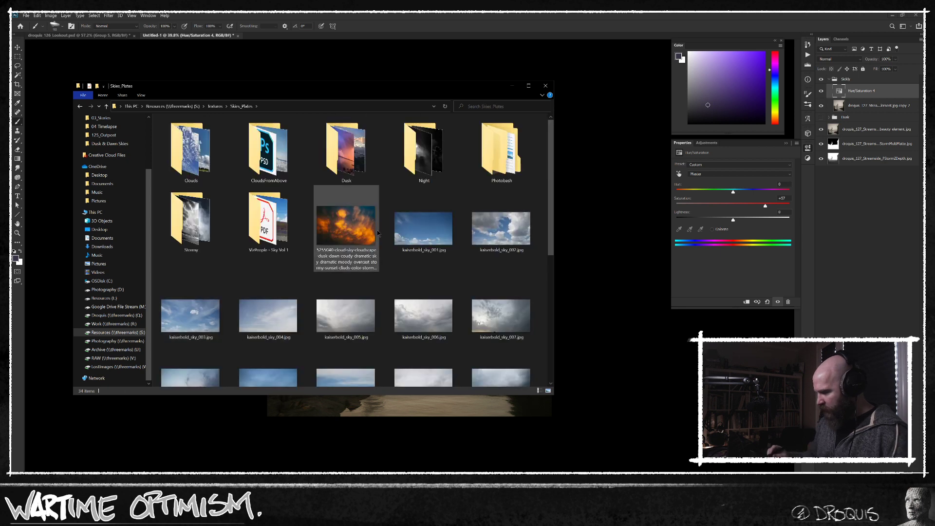
double_click(195, 225)
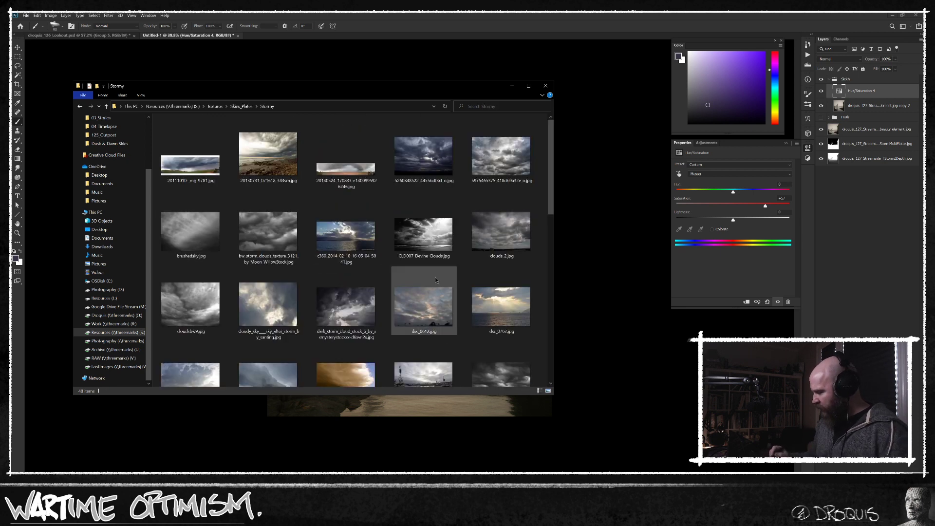
Step: Place the bw_storm_clouds_texture_3121 image in the Sickly group, scaled to cover the sky across the canvas width and flipped horizontally
left_click_drag(268, 230, 603, 285)
left_click_drag(528, 294, 520, 236)
left_click_drag(551, 310, 566, 319)
right_click(469, 275)
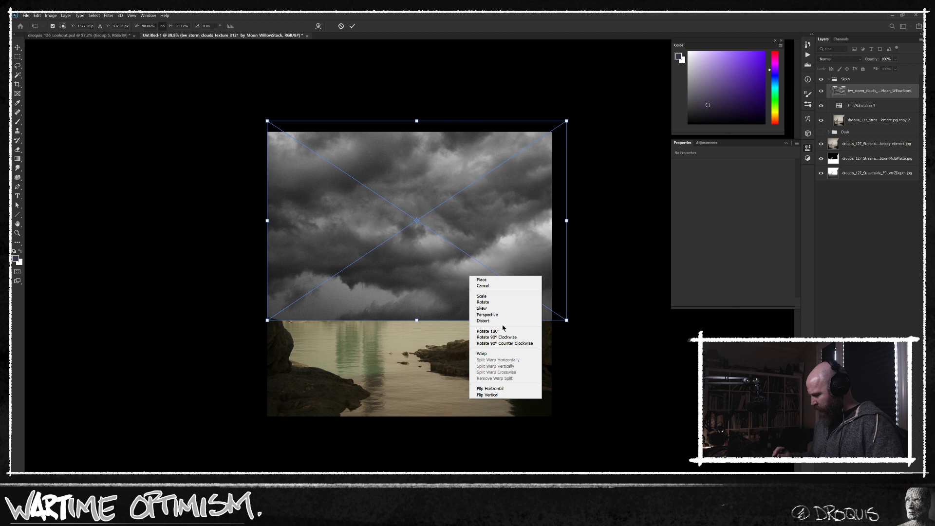
left_click(490, 388)
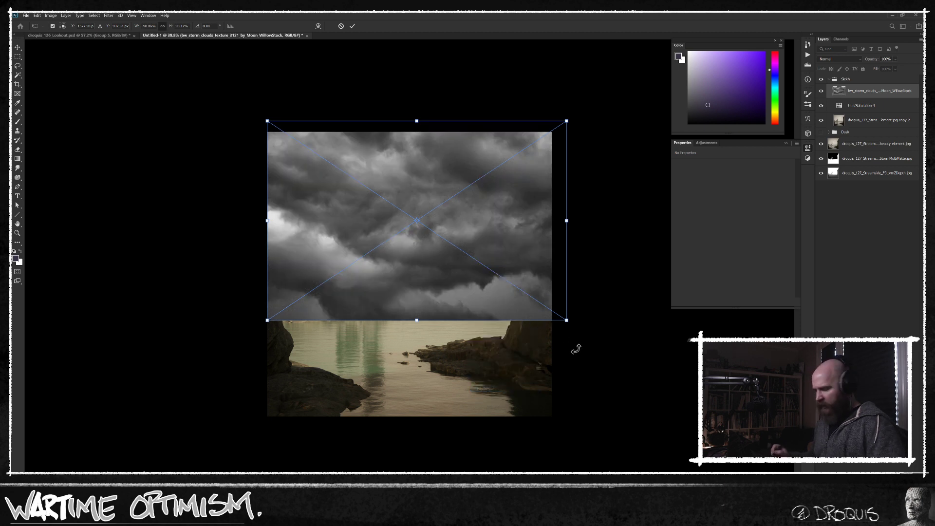
key("Return")
key("b")
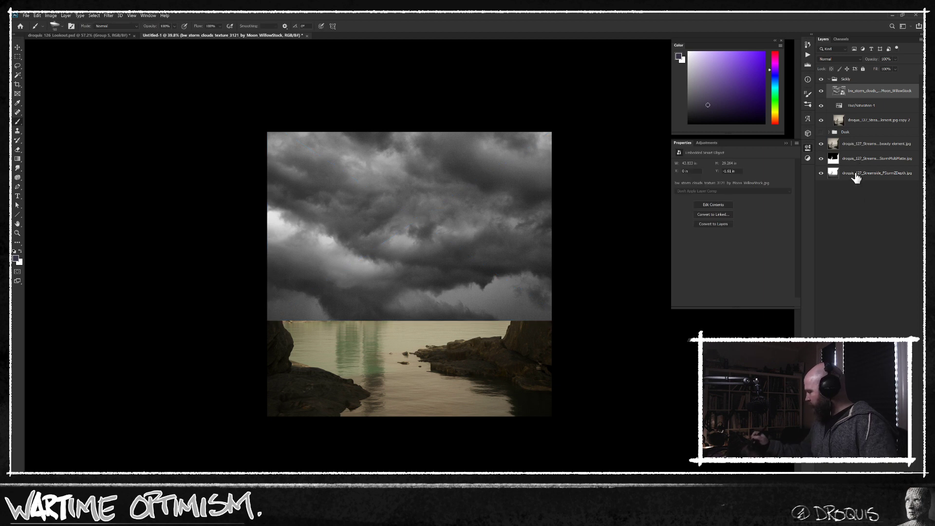
Step: Load the land and tower silhouette from the MultiMatte layer as a selection and put the storm clouds in a group masked with it
left_click(821, 158, "alt")
left_click(841, 39)
left_click(840, 63, "ctrl")
left_click(823, 39)
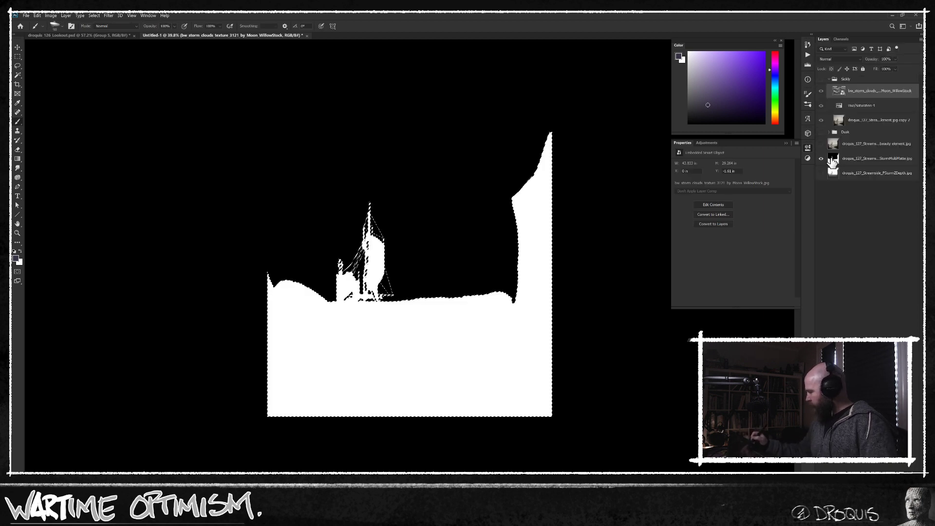
left_click(821, 158, "alt")
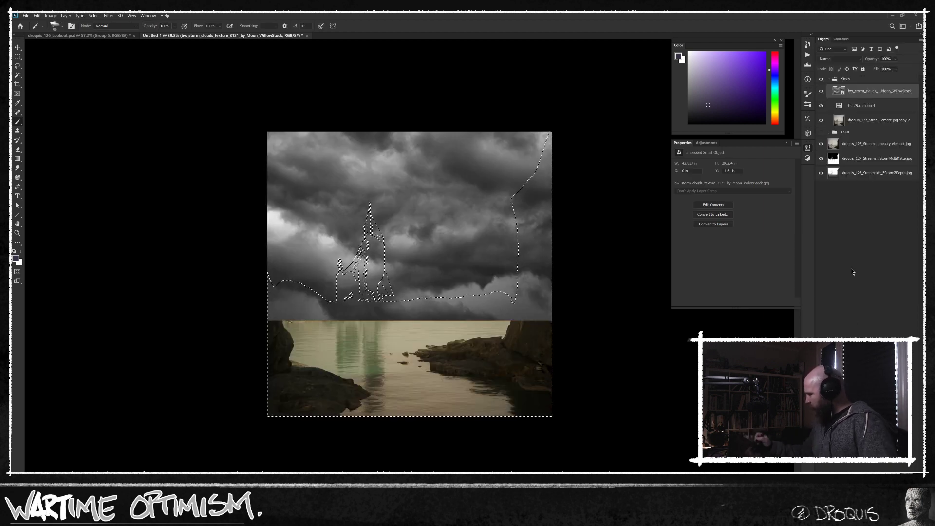
key("ctrl+g")
left_click(860, 468)
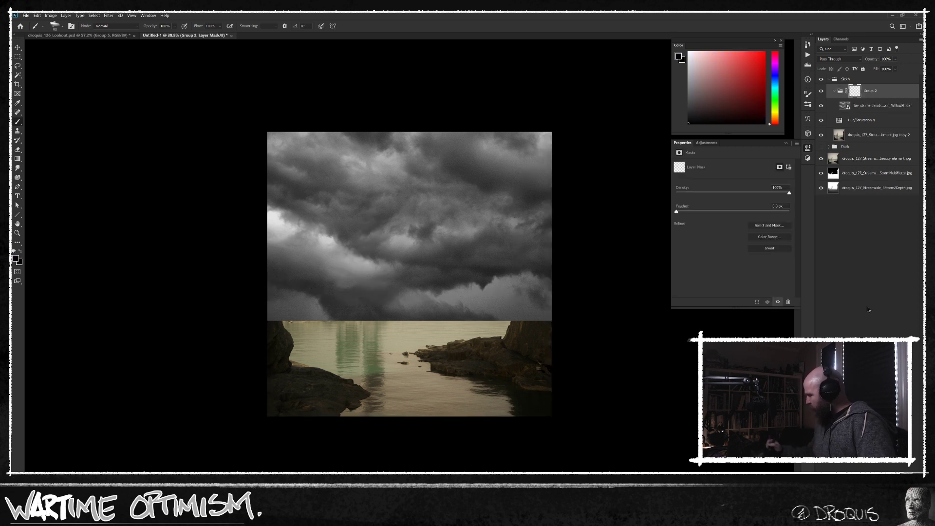
Step: Set the storm cloud layer's blend mode to Multiply
left_click(870, 108)
left_click(846, 59)
left_click(835, 86)
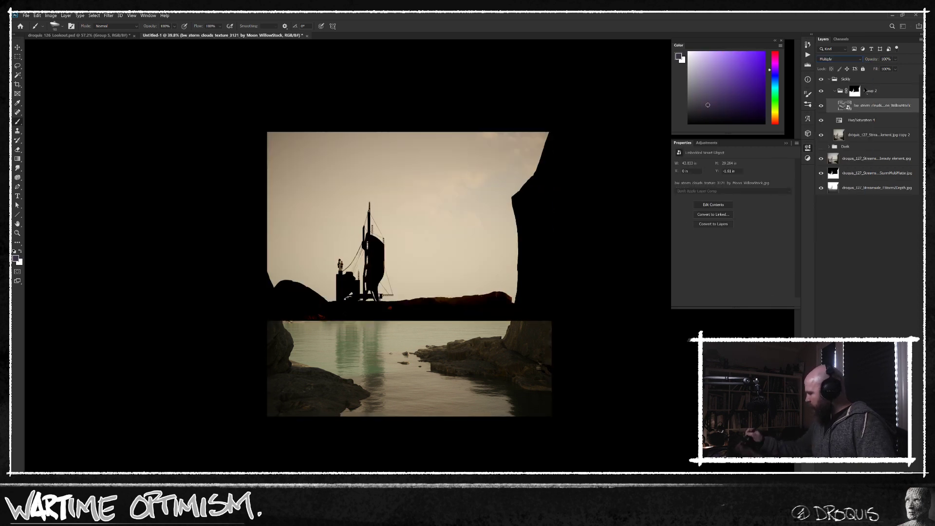
Step: Invert the cloud group's mask so the clouds cover only the sky, and lower the group's opacity
left_click(854, 90)
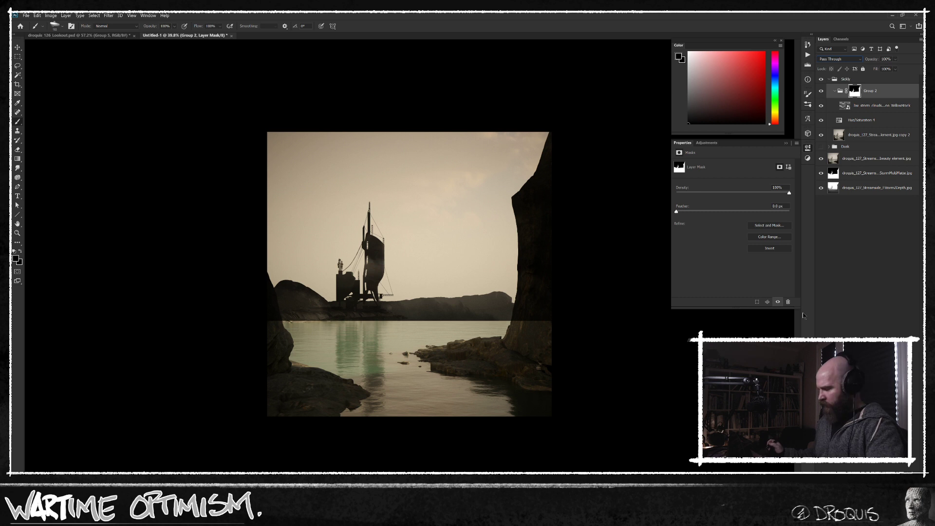
key("ctrl+i")
left_click_drag(872, 59, 847, 59)
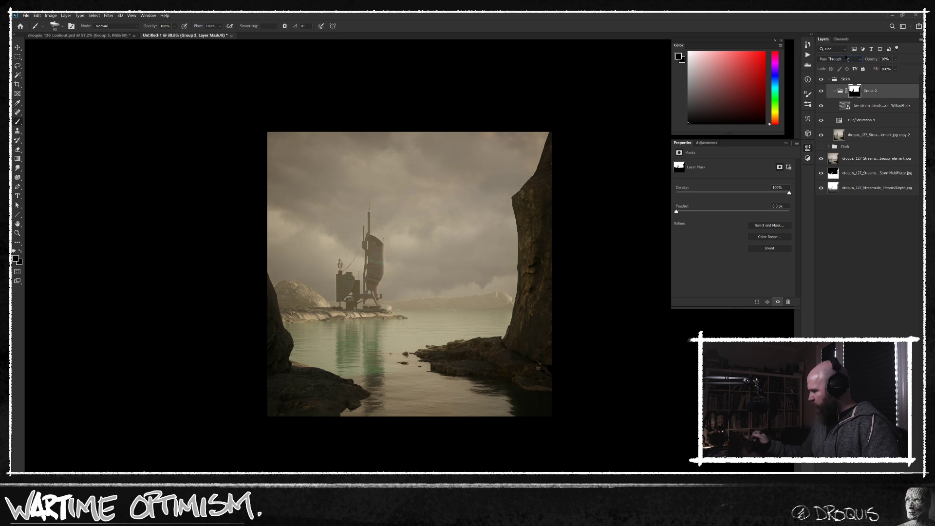
key("shift+alt+m")
left_click(848, 109)
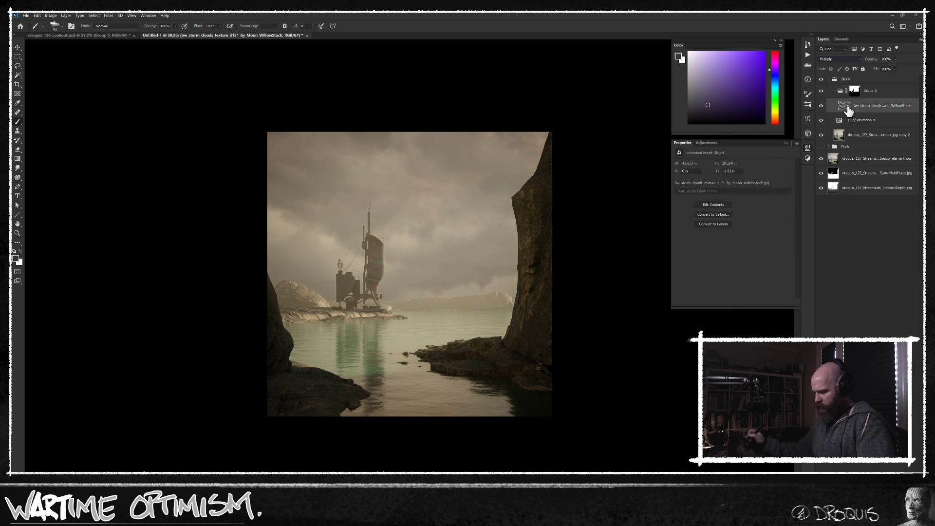
key("ctrl+t")
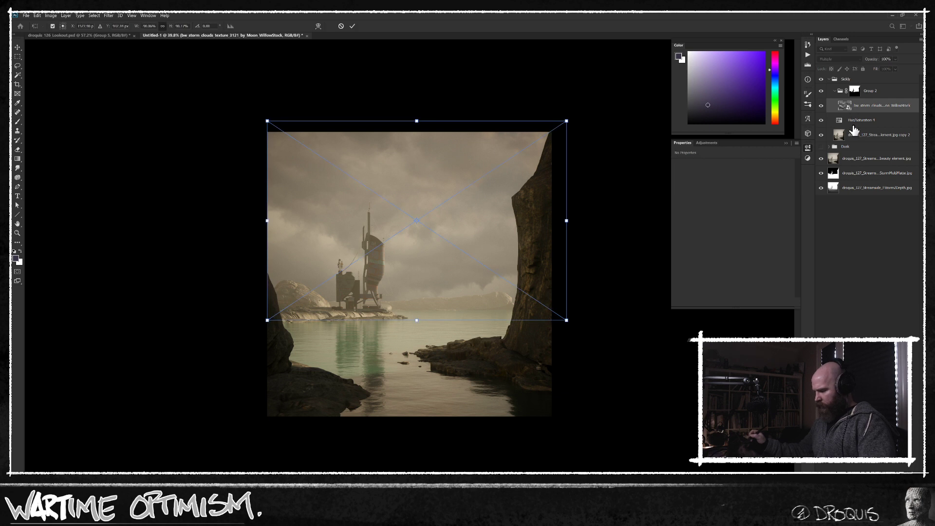
key("Escape")
scroll(578, 363, "down", 1)
key("v")
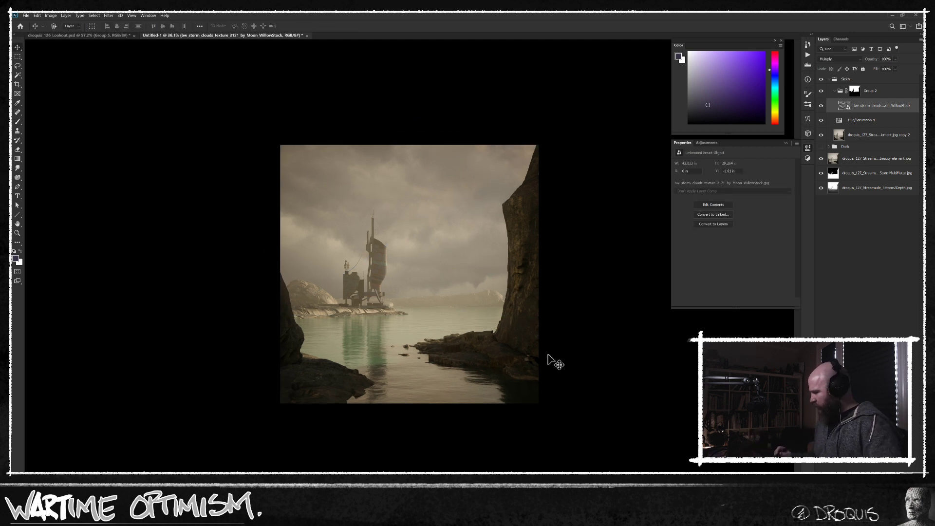
key("ctrl+u")
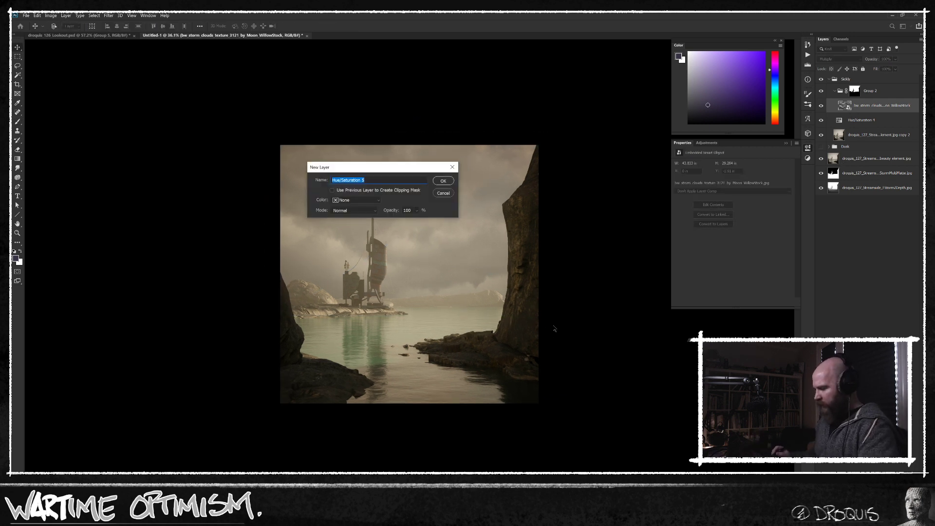
key("Escape")
Step: Try to shift the Sickly group's render copy straight down beneath the storm clouds, and undo the moves
left_click(862, 120)
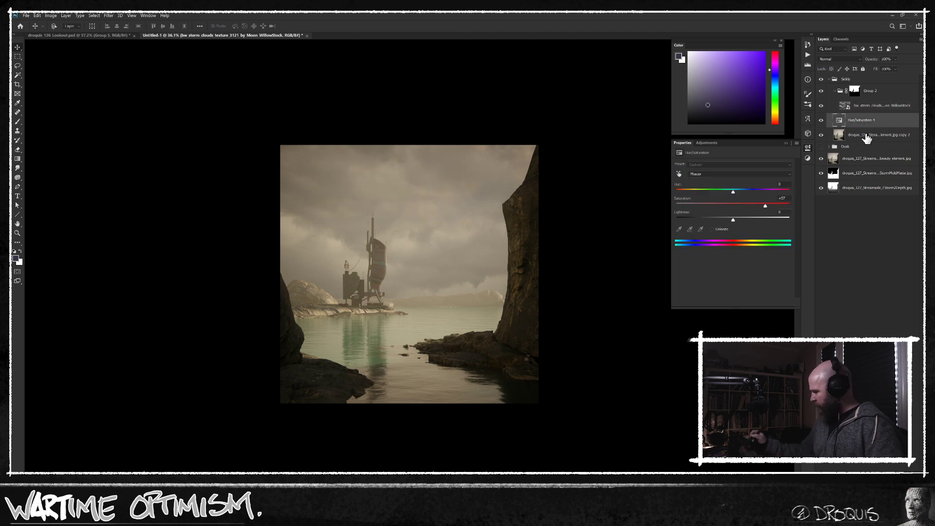
left_click(864, 134)
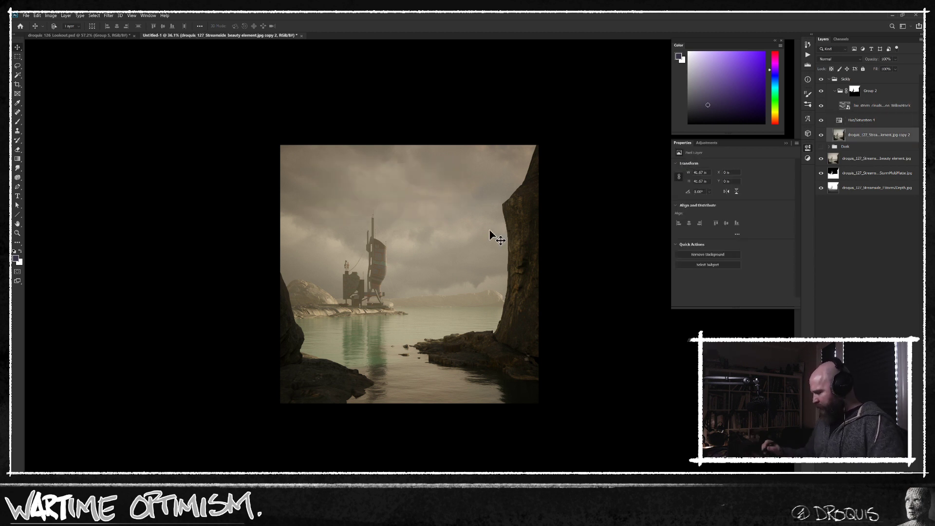
left_click_drag(529, 273, 531, 291)
key("ctrl+z")
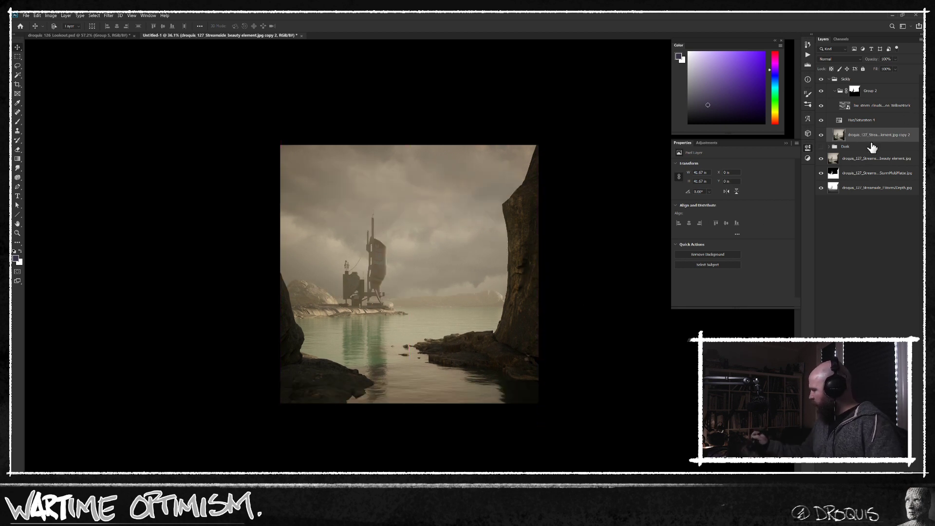
left_click(821, 90)
left_click(821, 91)
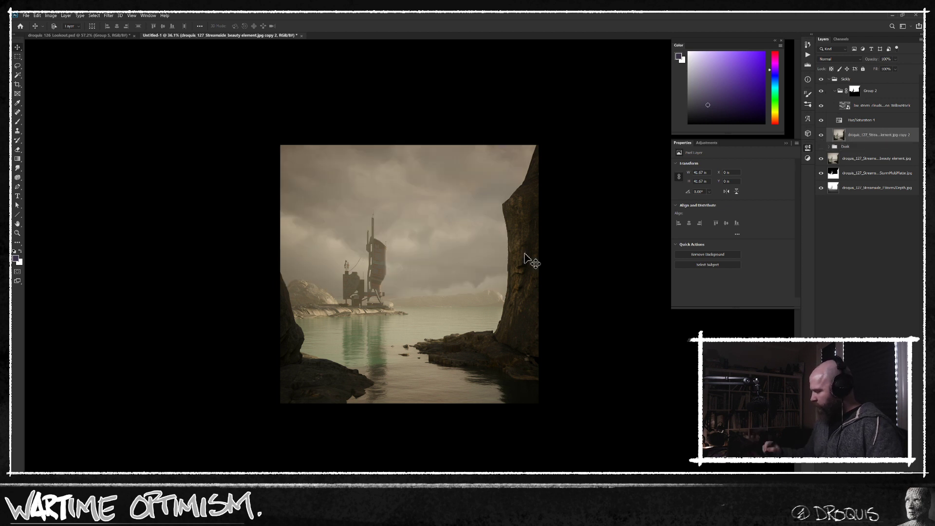
left_click_drag(532, 250, 532, 279)
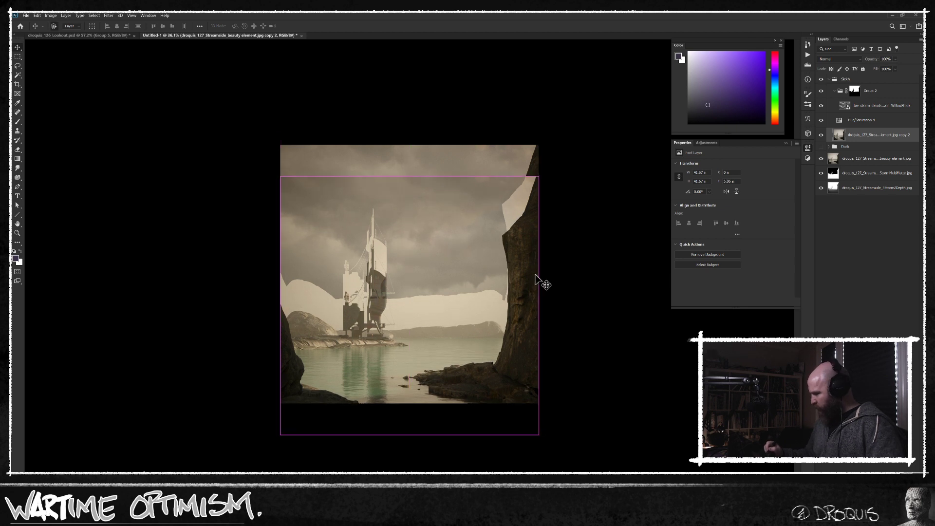
key("ctrl+z")
Step: Try to shift the masked cloud group and the render copy down together, and undo the move
left_click(857, 93, "ctrl")
key("ctrl+d")
left_click(858, 93)
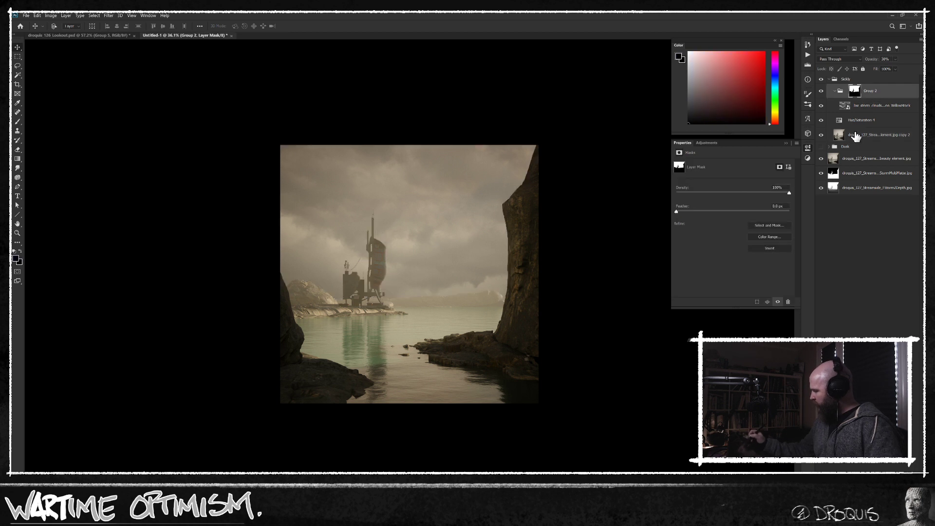
left_click(895, 139)
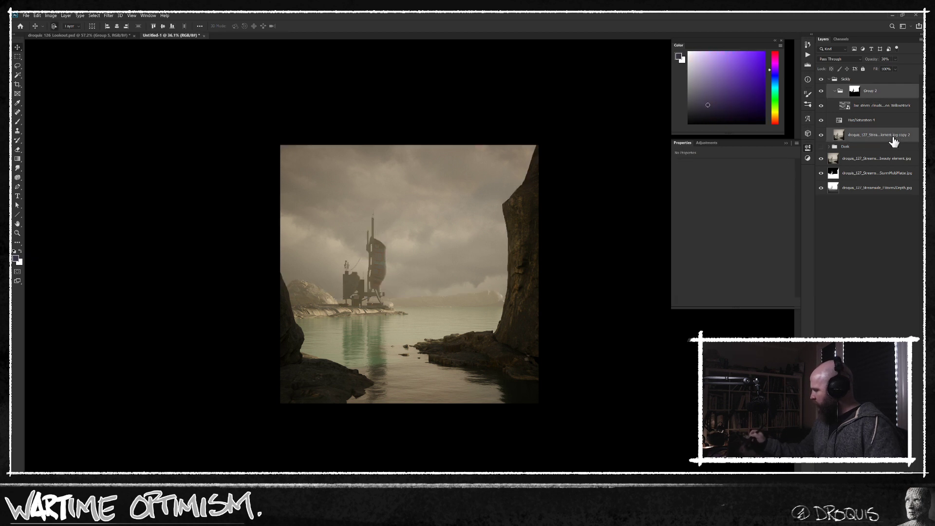
left_click_drag(531, 272, 534, 311)
left_click(834, 91)
key("ctrl+z")
key("ctrl+z")
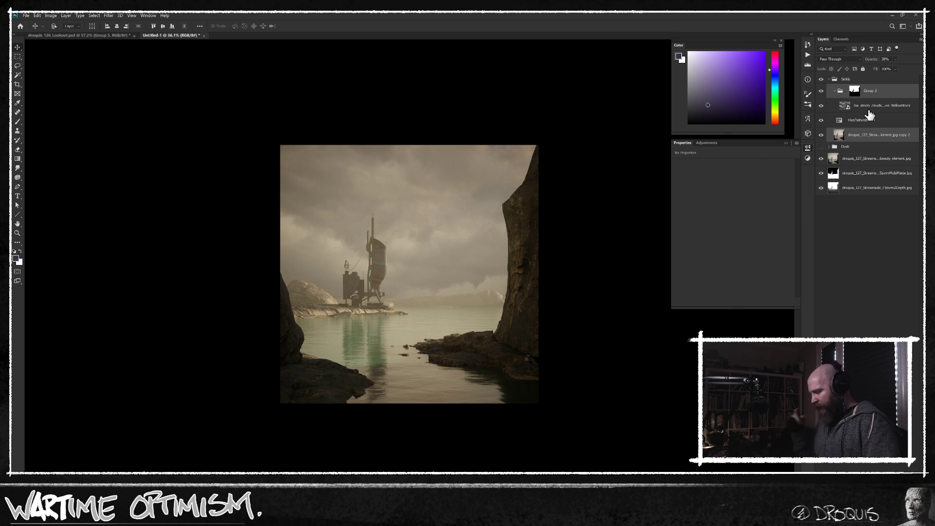
Step: Paste a merged copy of the image at the top of the Sickly group and shift it down about 2.8 in
key("ctrl+v")
left_click_drag(869, 114, 893, 87)
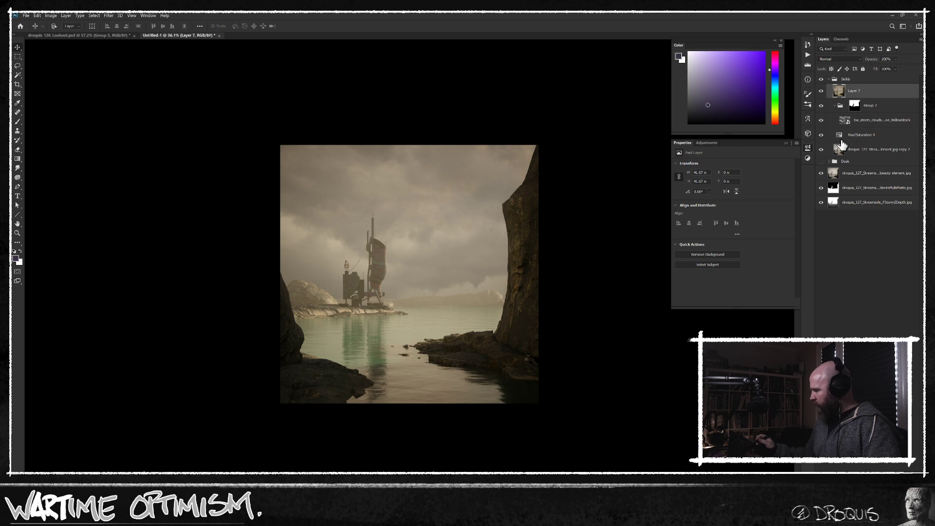
left_click_drag(528, 277, 535, 296)
Step: Lasso the sky, tower and far shore down to the middle of the water, duplicate the selection to a new layer and shift it slightly down
key("l")
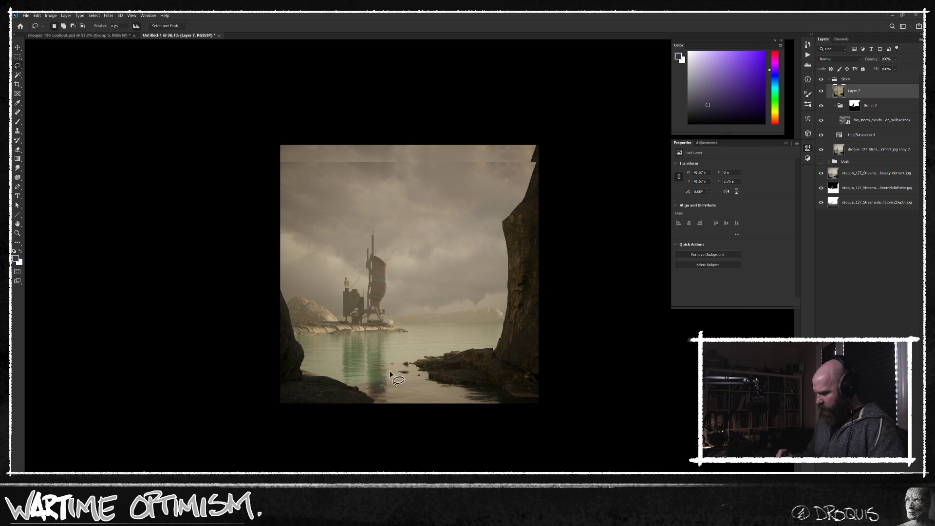
mouse_move(363, 374)
left_mouse_down()
mouse_move(438, 171)
mouse_move(277, 303)
mouse_move(321, 373)
mouse_move(366, 373)
left_mouse_up()
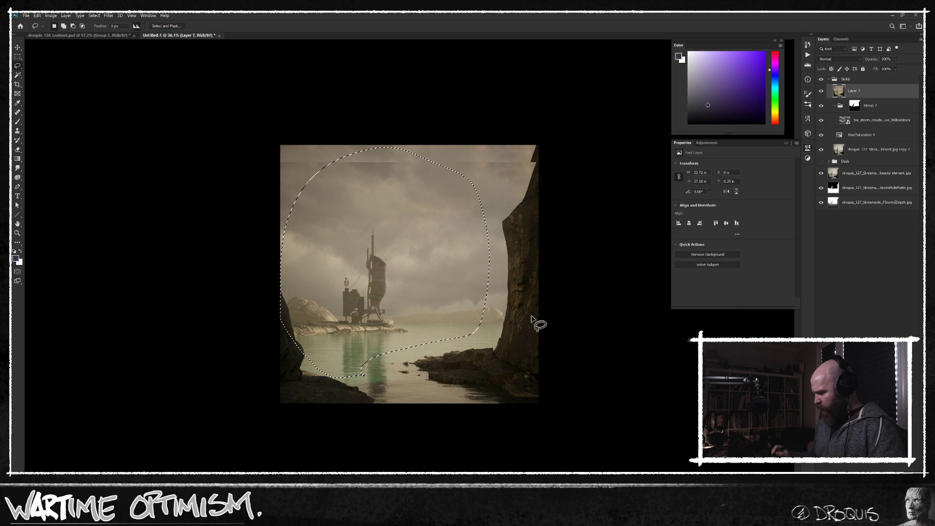
mouse_move(268, 361)
left_mouse_down()
mouse_move(549, 328)
mouse_move(326, 130)
mouse_move(203, 291)
left_mouse_up()
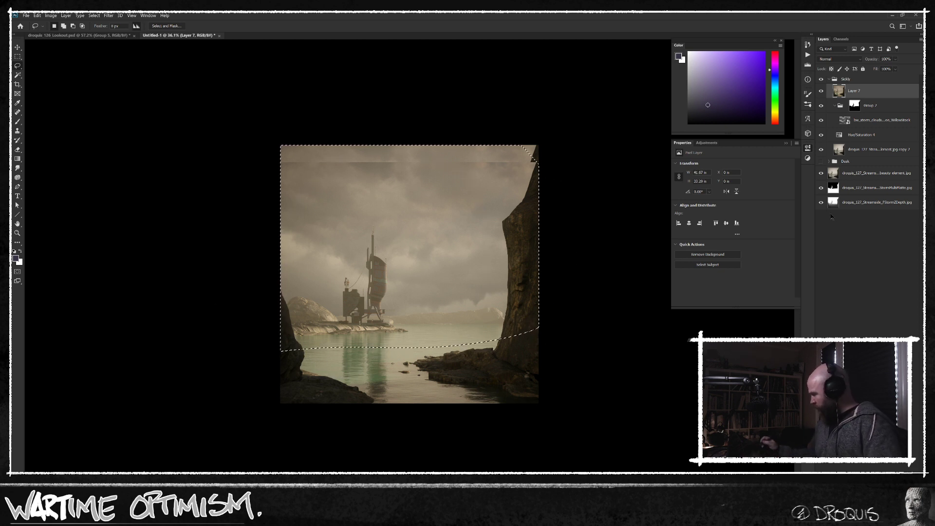
key("ctrl+j")
key("v")
left_click_drag(463, 314, 476, 361)
Step: On a new layer, paint over the broken cliff edge in the image's upper right corner with a larger brush and sampled nearby colours
key("b")
key("ctrl+shift+alt+n")
left_click(507, 187, "alt")
key("bracketright")
key("bracketright")
key("bracketright")
key("bracketright")
key("bracketright")
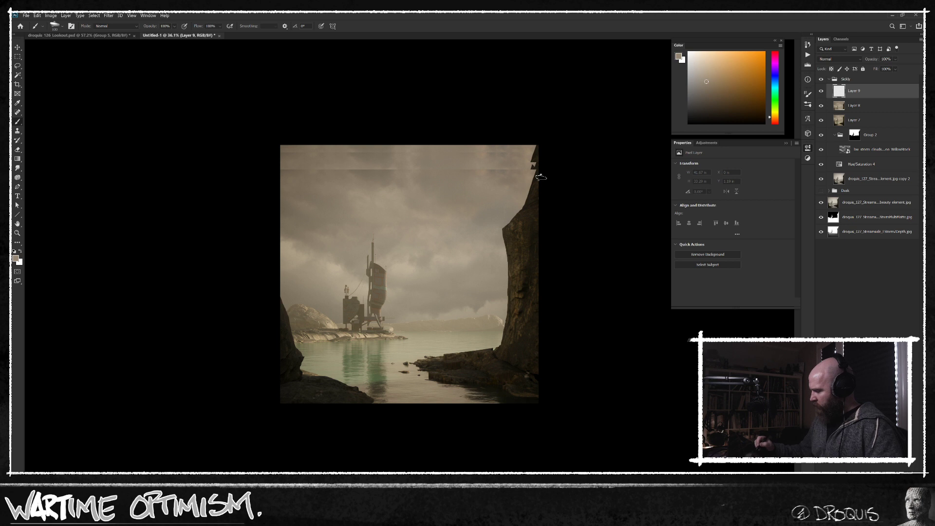
left_click_drag(527, 179, 552, 115)
left_click(520, 214, "alt")
Step: Paint out the horizontal seams across the top of the sky with a larger brush, resampling the cloud colours along the way
left_click(490, 171, "alt")
key("bracketright")
key("bracketright")
left_click_drag(491, 173, 470, 181)
left_click(385, 173, "alt")
mouse_move(401, 177)
left_mouse_down()
mouse_move(353, 154)
mouse_move(347, 164)
mouse_move(361, 150)
left_mouse_up()
left_click(341, 170, "alt")
mouse_move(311, 170)
left_mouse_down()
mouse_move(272, 163)
mouse_move(278, 126)
left_mouse_up()
left_click(428, 171, "alt")
left_click(476, 166, "alt")
key("bracketright")
left_click(510, 166, "alt")
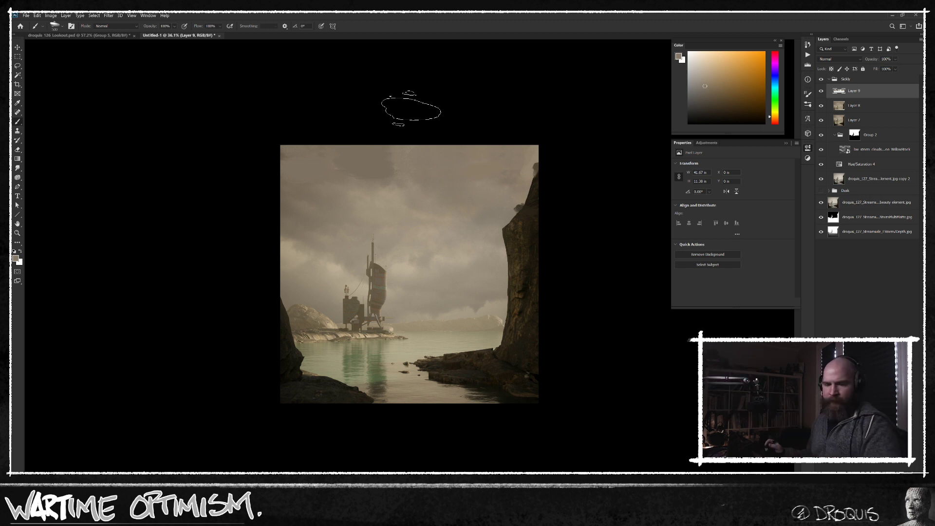
Step: Add a Curves adjustment at the top of the Sickly group, pull the RGB midtones down and lift the black point slightly
key("ctrl+shift+m")
key("Return")
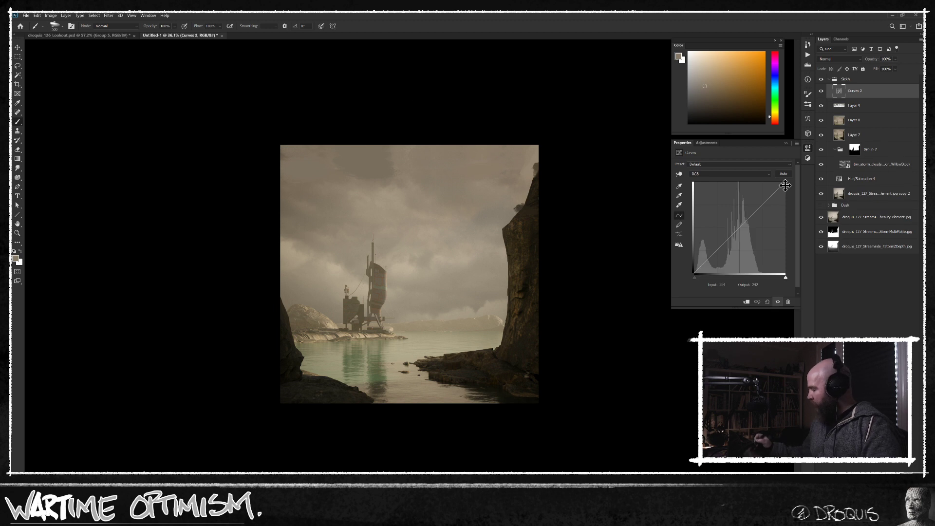
left_click_drag(746, 223, 750, 236)
left_click_drag(695, 272, 695, 269)
left_click(744, 174)
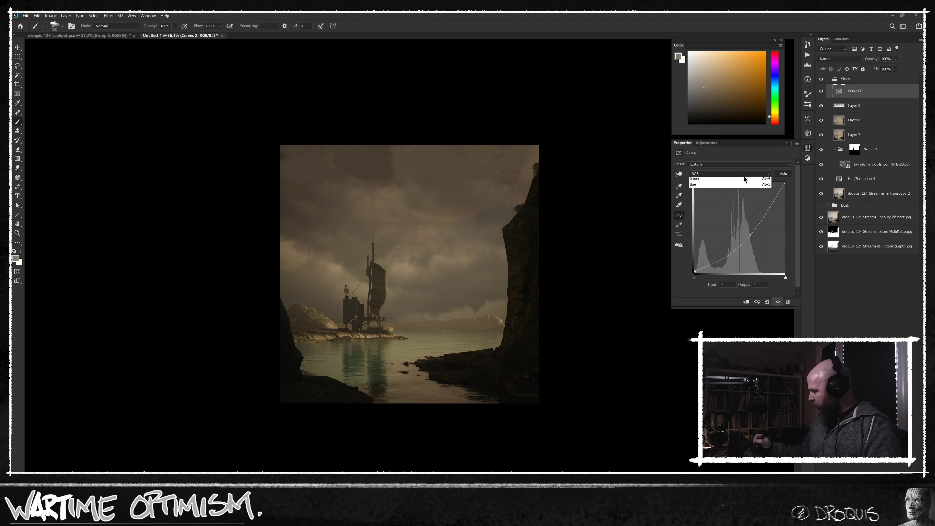
Step: Lower the highlight end of the Red channel in the Curves adjustment to shift the image away from red
left_click(744, 183)
left_click_drag(786, 182, 791, 191)
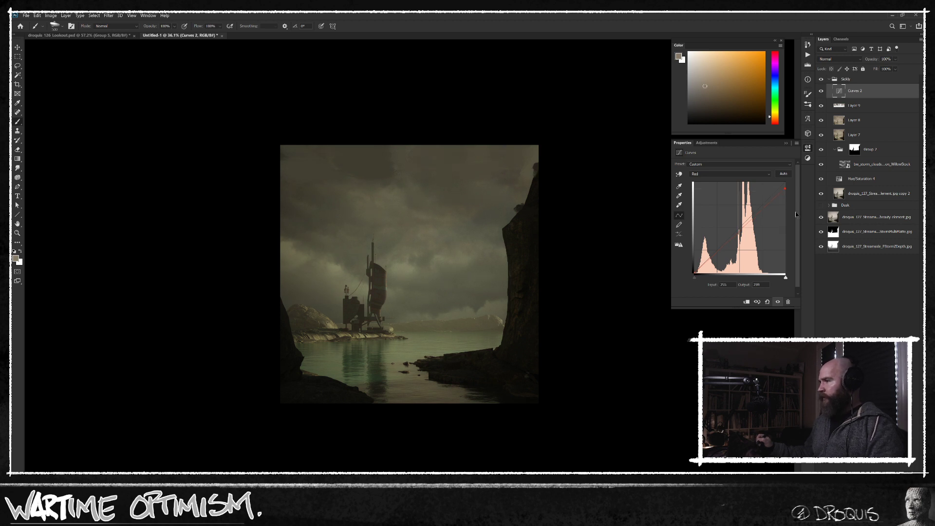
key("v")
left_click(557, 314, "alt")
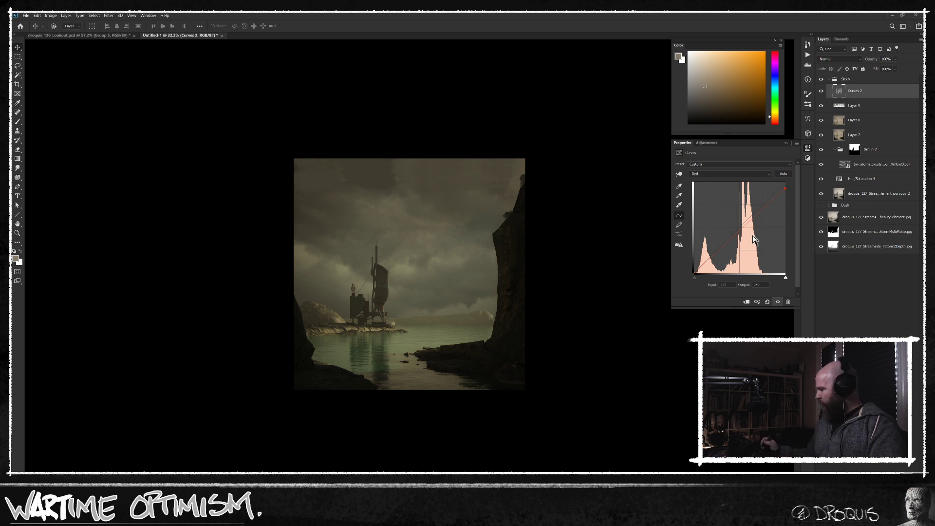
Step: Add a new empty layer above the Curves adjustment and look through the gradient and brush presets
key("ctrl+shift+alt+n")
key("g")
right_click(480, 305)
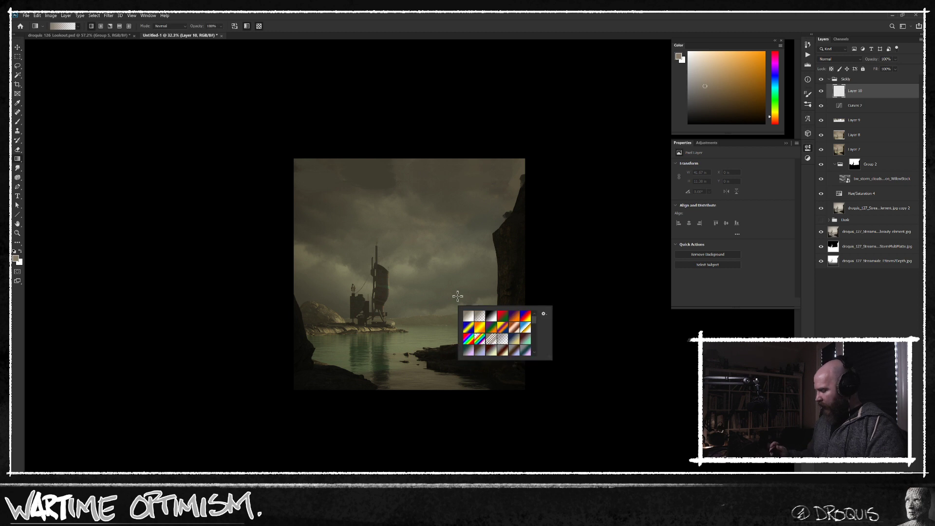
key("Escape")
key("b")
right_click(481, 311)
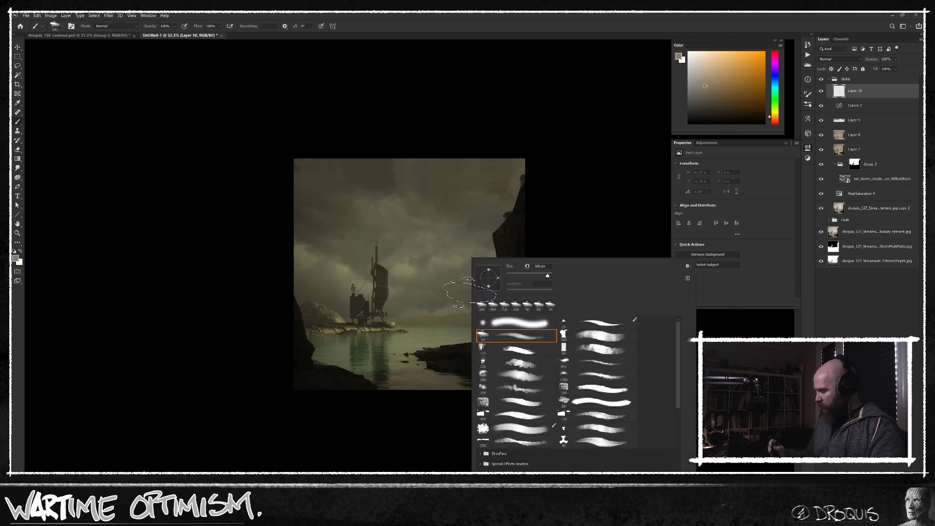
key("Escape")
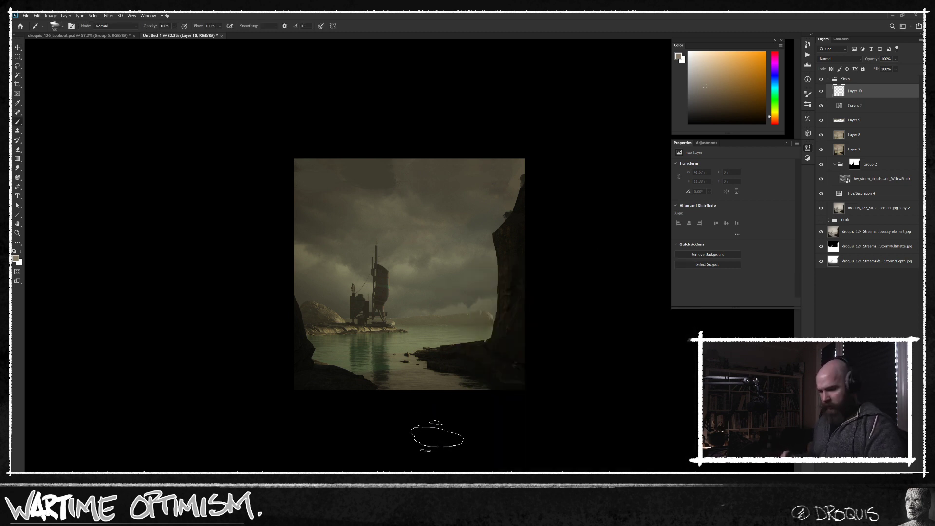
Step: Add a colorized Hue/Saturation adjustment with hue 79 and saturation 28, and set its layer opacity to 22%
key("ctrl+u")
key("Return")
left_click(712, 229)
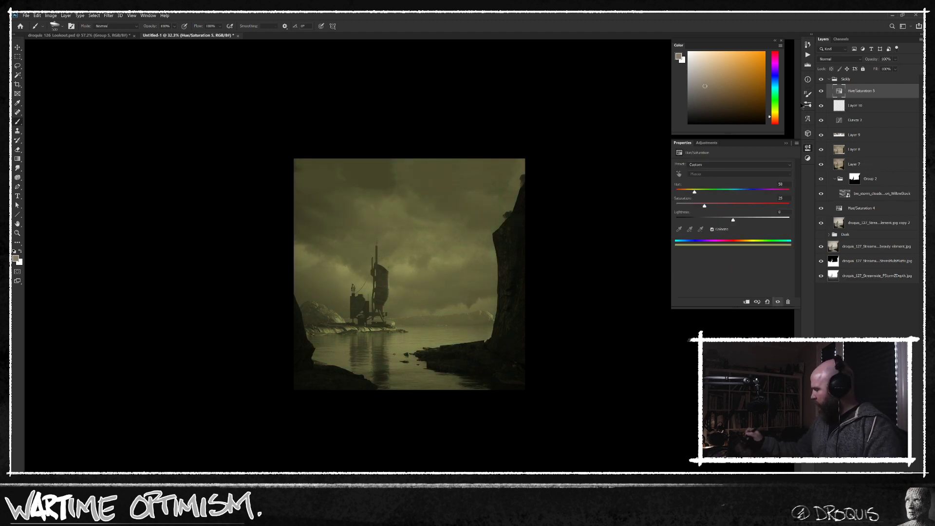
left_click_drag(694, 192, 701, 192)
left_click_drag(871, 59, 848, 58)
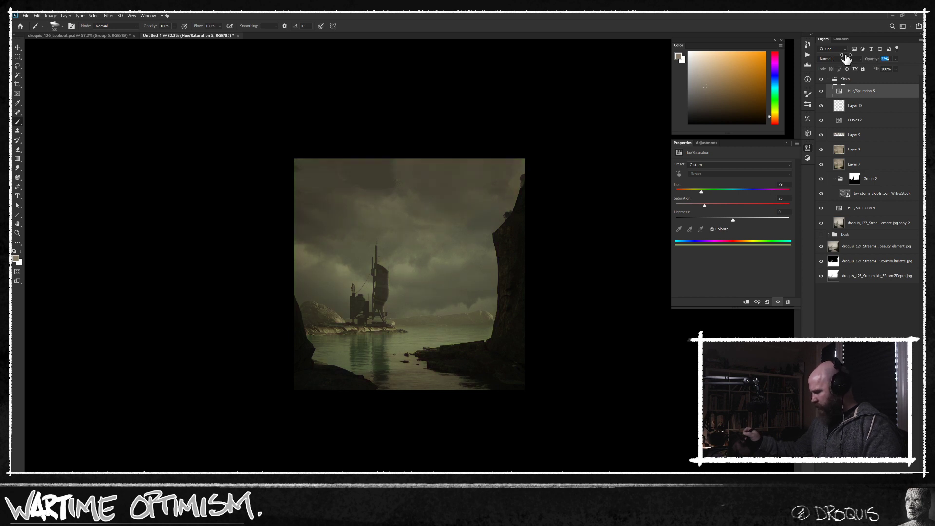
left_click_drag(705, 206, 708, 206)
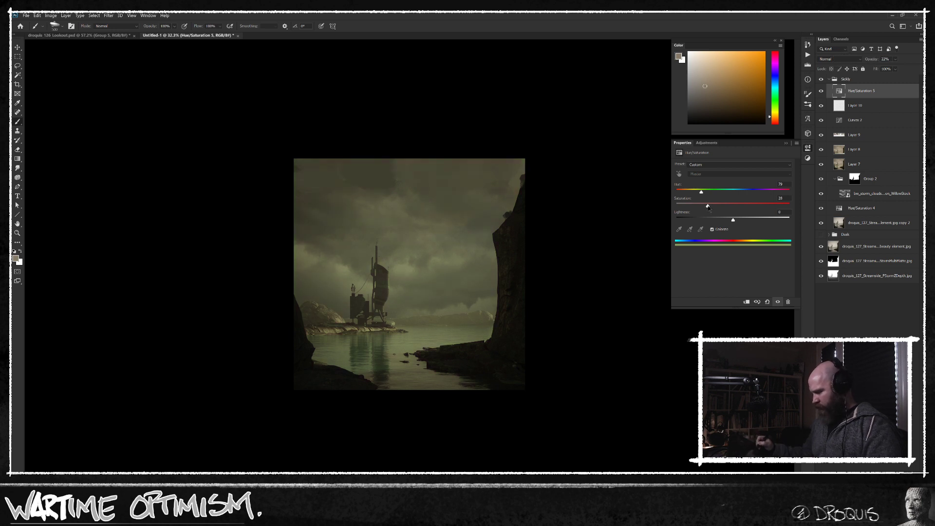
left_click_drag(521, 320, 538, 308)
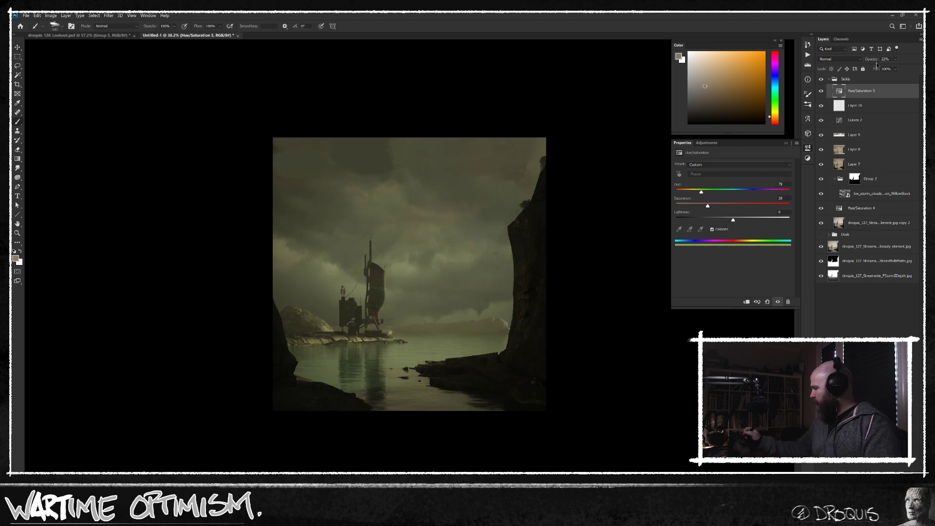
Step: Create a new layer in Normal mode and paint sampled dark rock tones along the upper edge of the right cliff
key("ctrl+shift+alt+n")
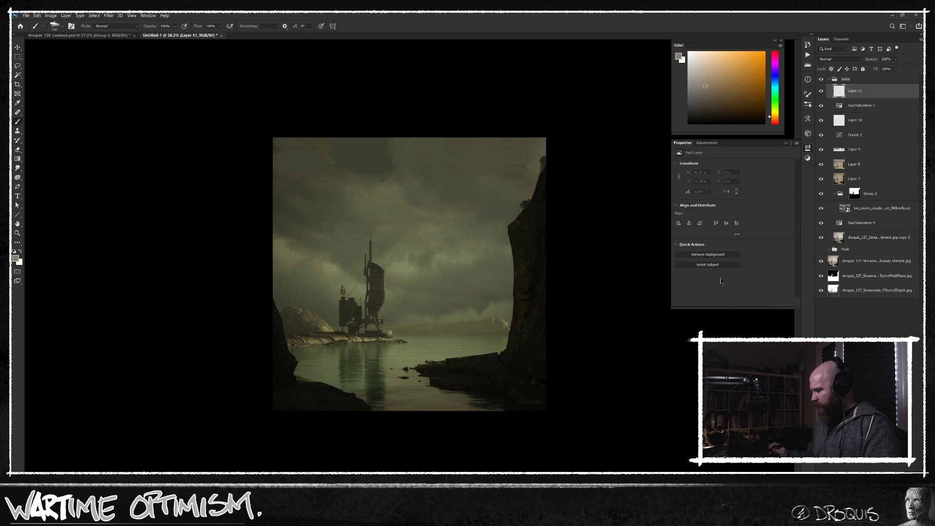
left_click(841, 59)
left_click(842, 60)
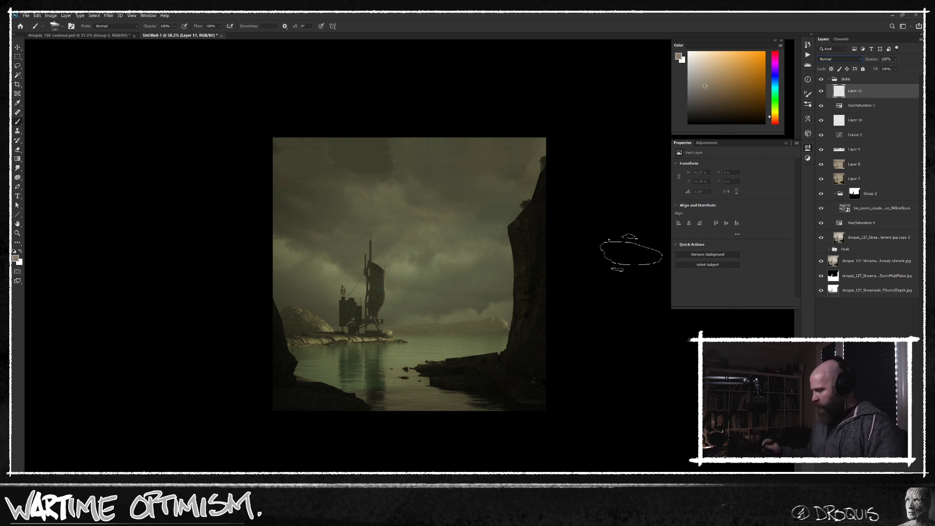
left_click(531, 251, "alt")
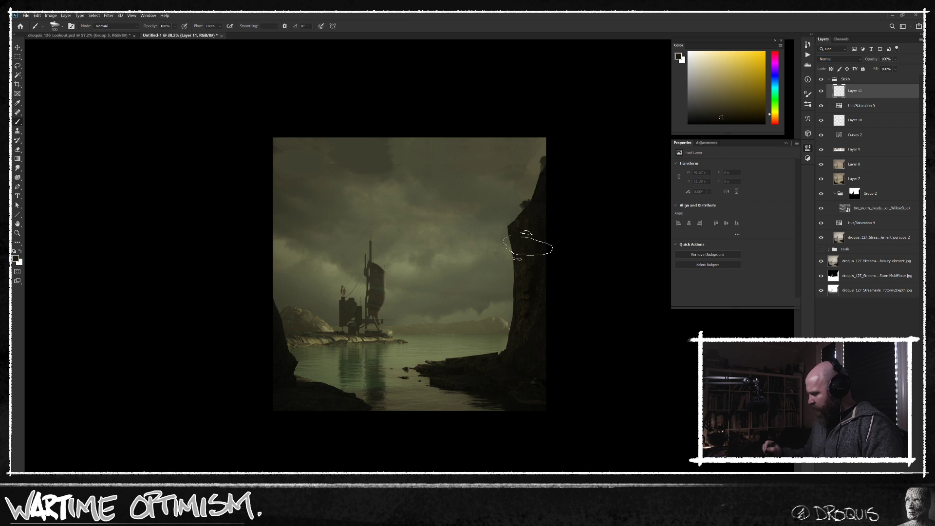
left_click(507, 216, "alt")
key("bracketleft")
key("bracketleft")
key("bracketleft")
mouse_move(509, 225)
left_mouse_down()
mouse_move(540, 196)
mouse_move(528, 201)
mouse_move(538, 152)
mouse_move(530, 203)
left_mouse_up()
left_click(535, 210, "alt")
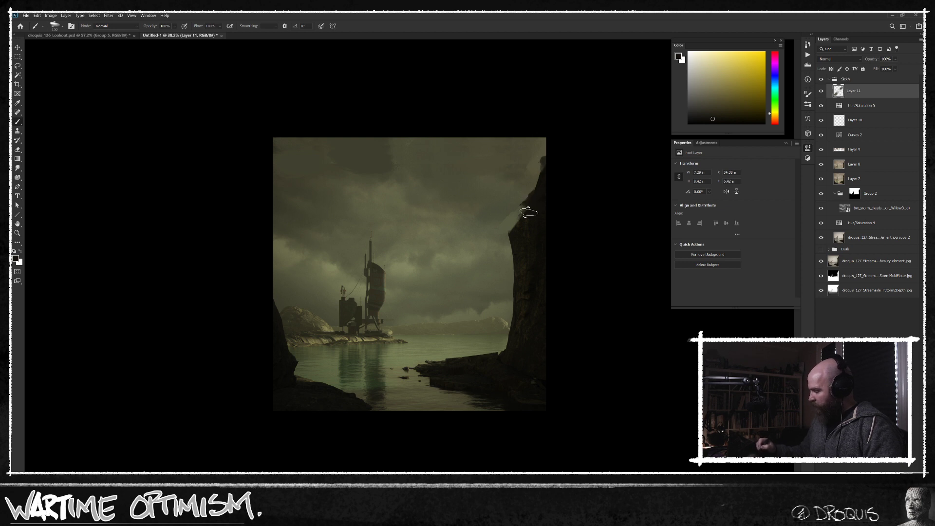
left_click(545, 181, "alt")
left_click_drag(546, 170, 544, 155)
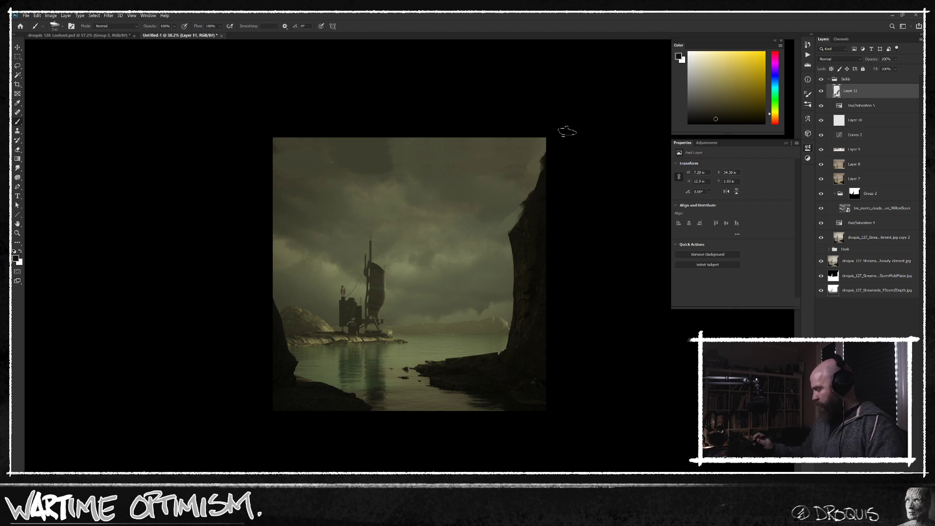
Step: Paint sampled dark tones with a smaller brush along the middle and lower edge of the right cliff
left_click(519, 281, "alt")
key("bracketleft")
key("bracketleft")
left_click_drag(515, 274, 516, 284)
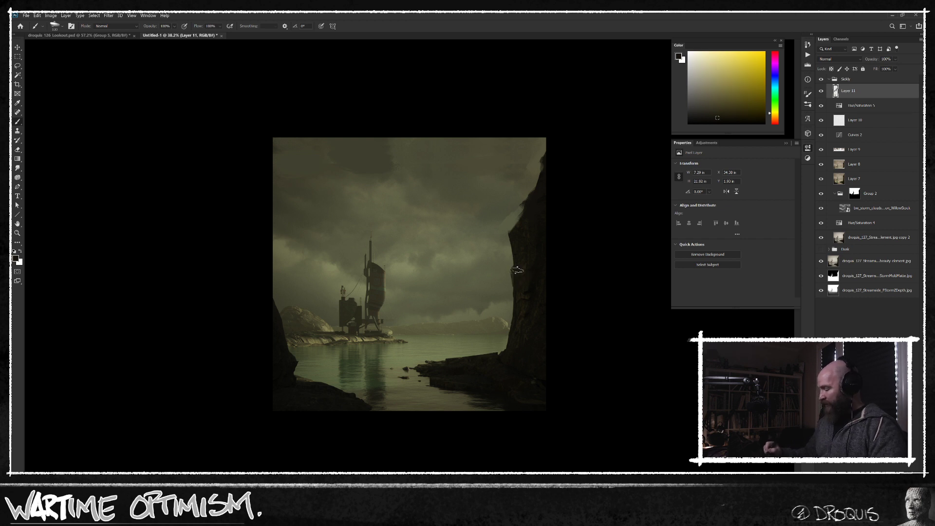
left_click(518, 281, "alt")
left_click_drag(514, 270, 501, 403)
Step: Paint sampled dark tones over the rocky ledge at the cliff's foot and flip the whole image horizontally
left_click(487, 362, "alt")
mouse_move(494, 359)
left_mouse_down()
mouse_move(452, 362)
mouse_move(489, 357)
left_mouse_up()
key("bracketright")
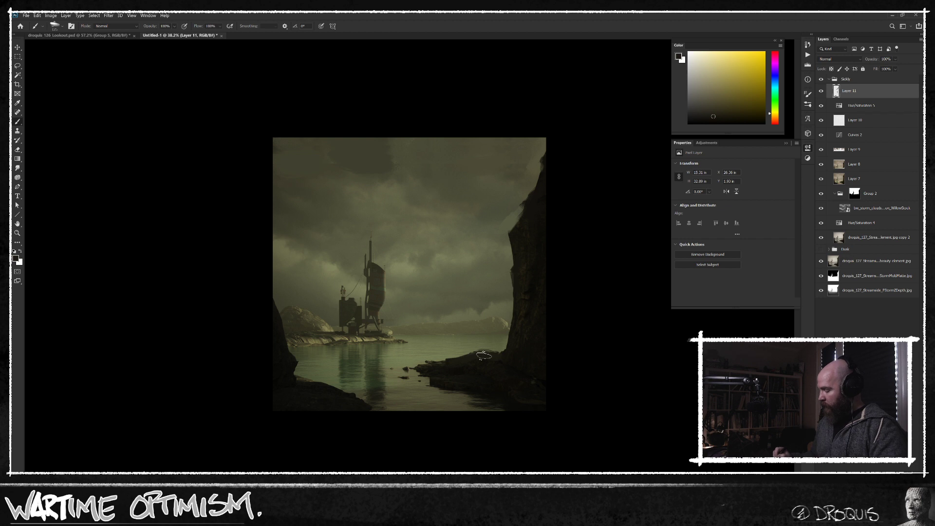
left_click(481, 363, "alt")
left_click(457, 366, "alt")
left_click_drag(456, 366, 506, 356)
left_click(451, 361, "alt")
left_click(429, 366, "alt")
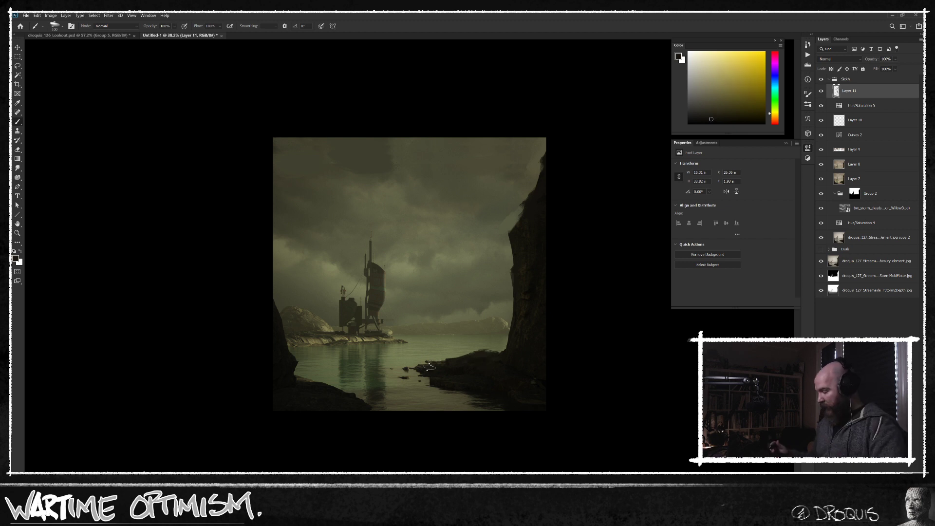
key("ctrl+shift+h")
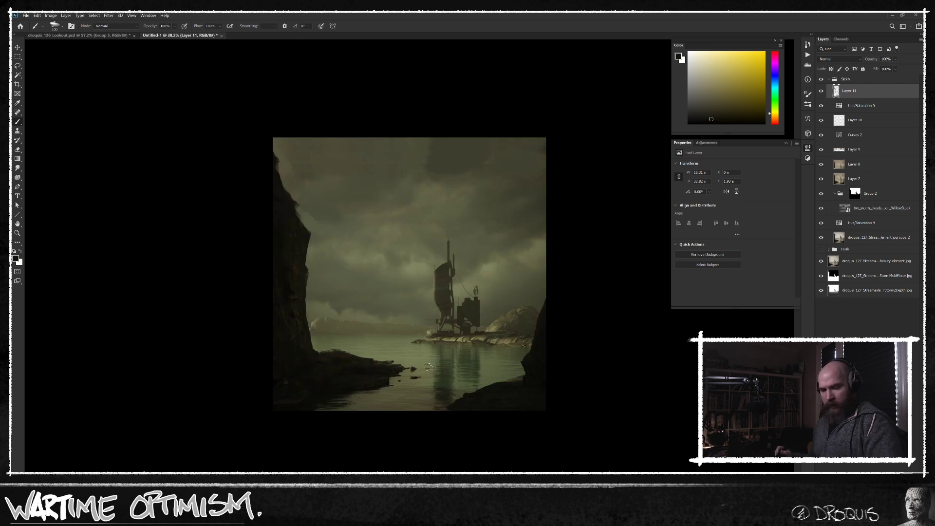
key("l")
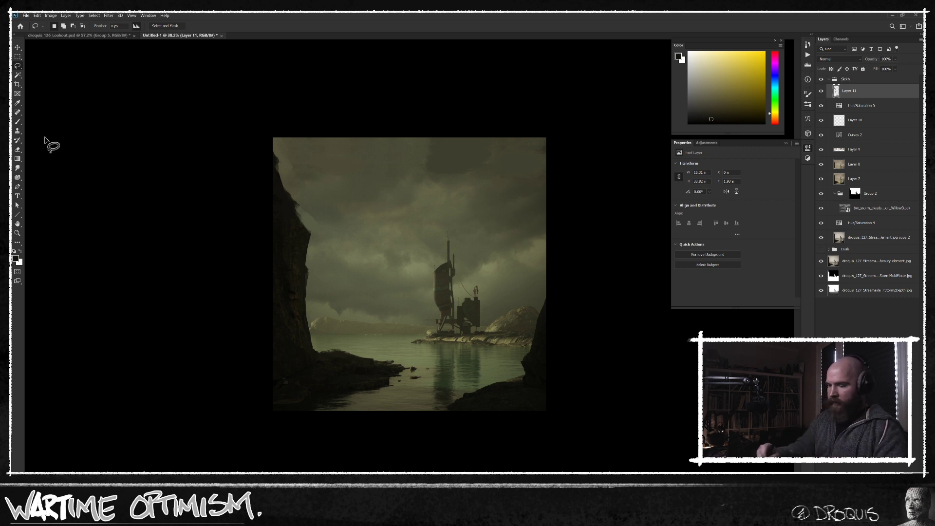
key("c")
mouse_move(273, 138)
left_mouse_down()
mouse_move(633, 422)
mouse_move(486, 376)
left_mouse_up()
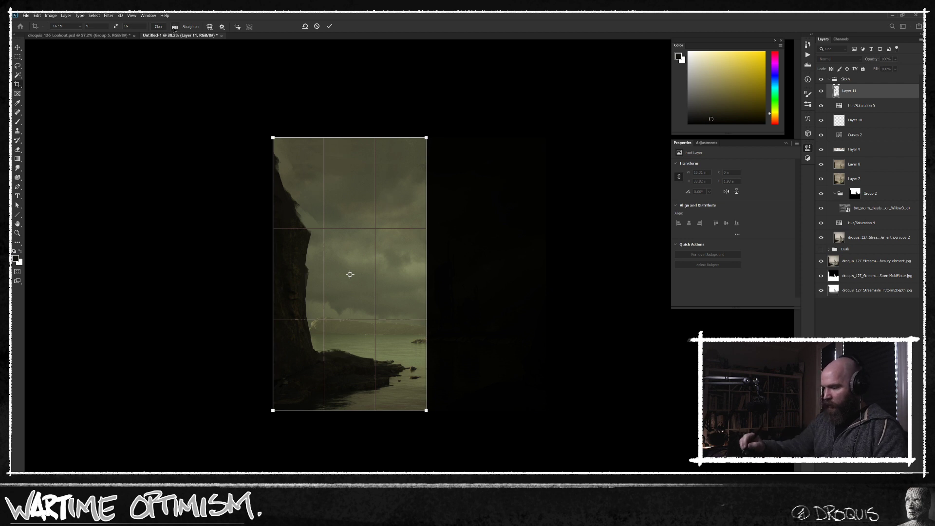
left_click(222, 27)
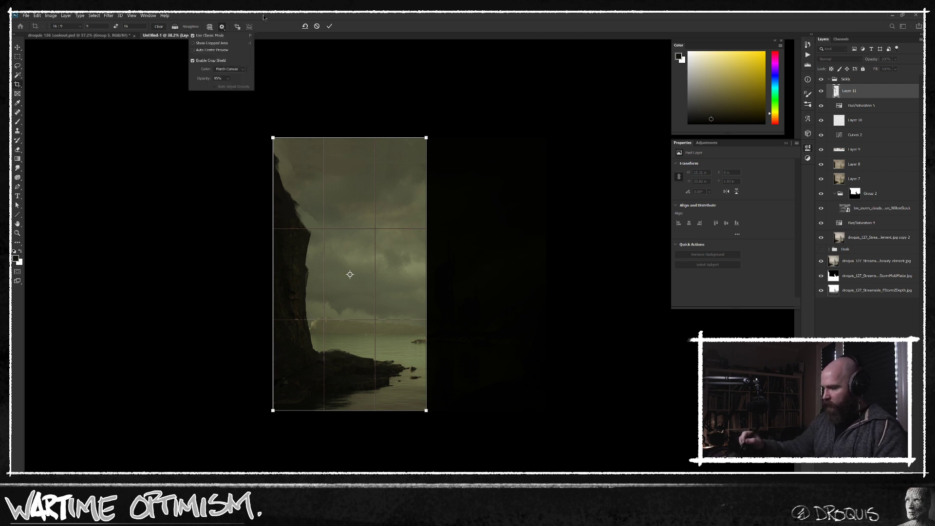
left_click(210, 26)
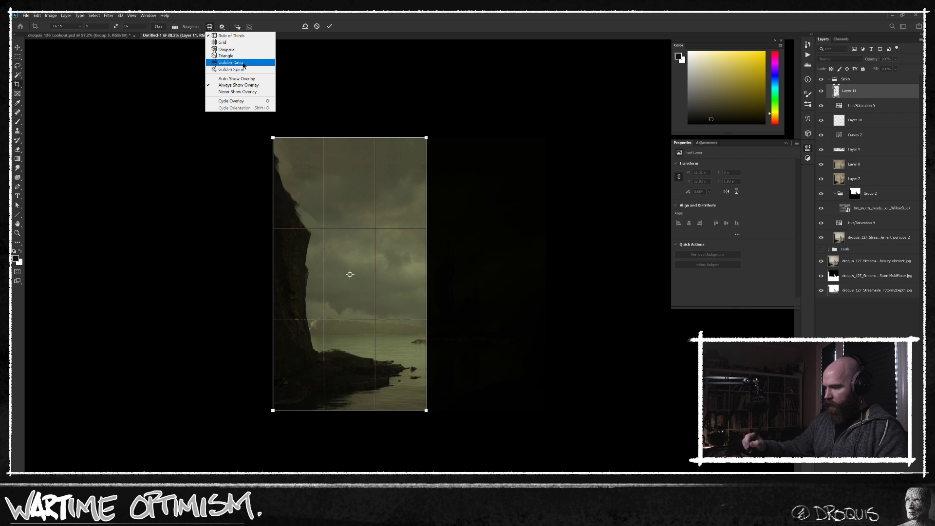
left_click(526, 363)
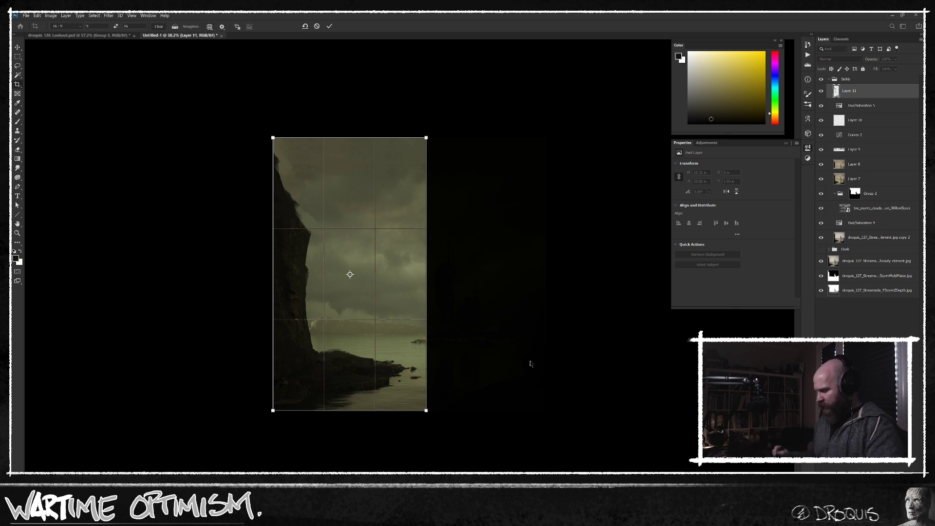
key("Escape")
key("b")
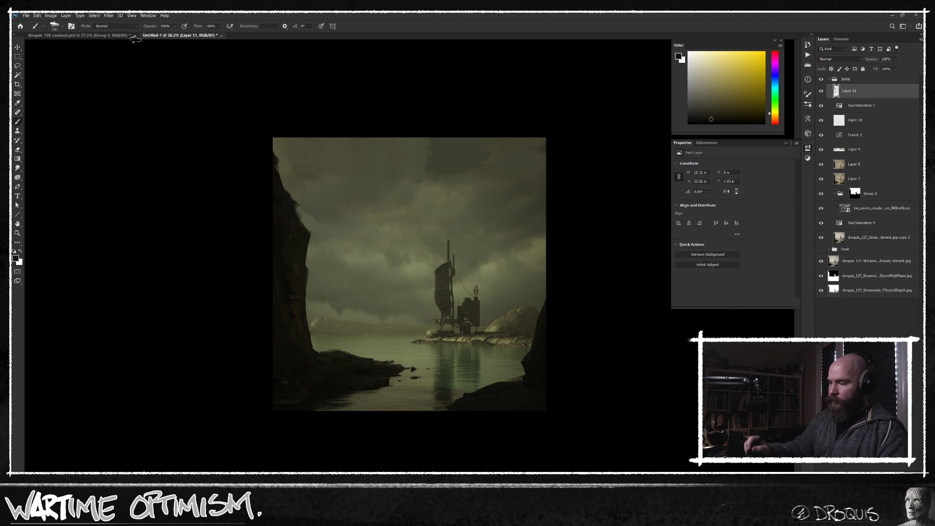
Step: Check the composition of the painting and of the isolated original render with a full-canvas rule-of-thirds crop overlay
key("c")
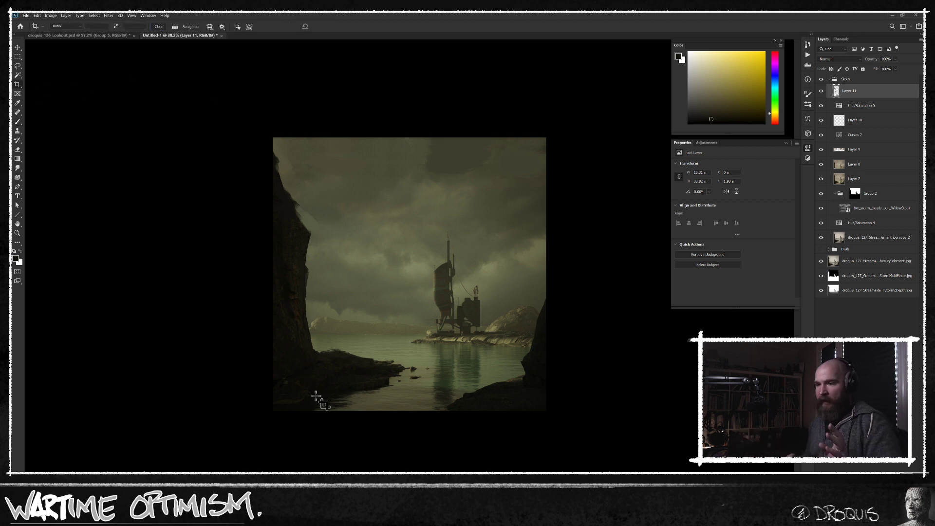
left_click_drag(288, 148, 605, 435)
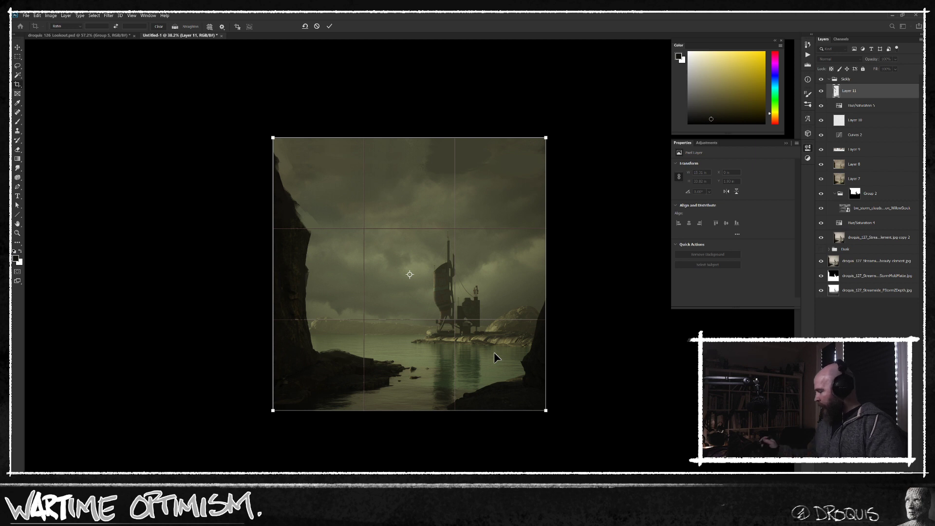
key("Return")
left_click(821, 261, "alt")
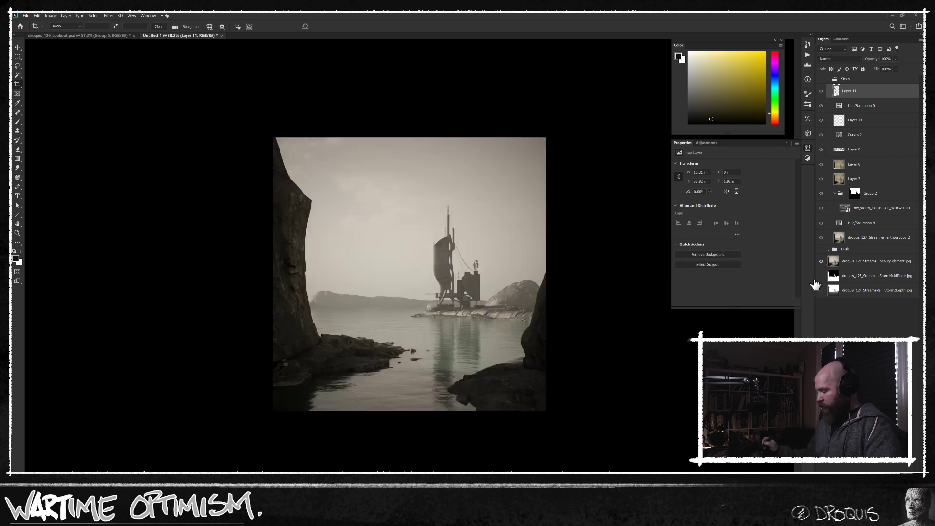
left_click_drag(269, 134, 628, 441)
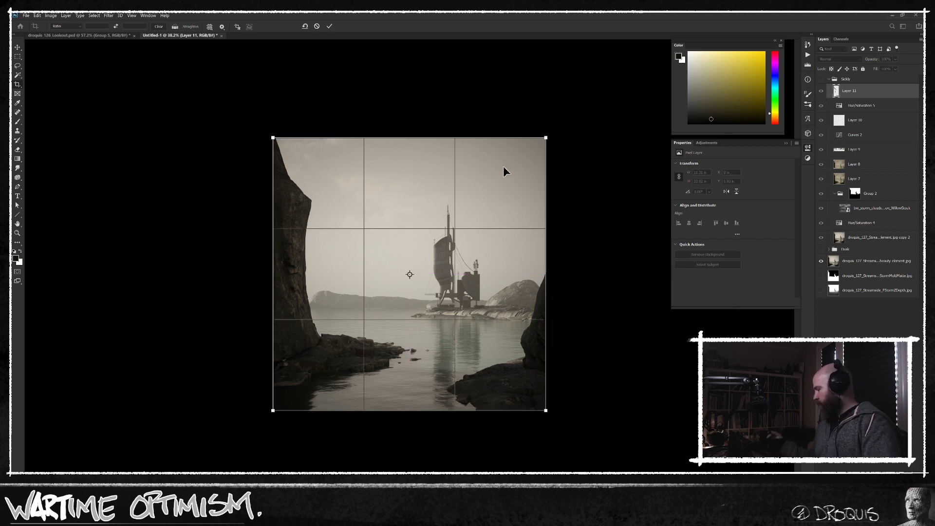
key("Return")
left_click(822, 262, "alt")
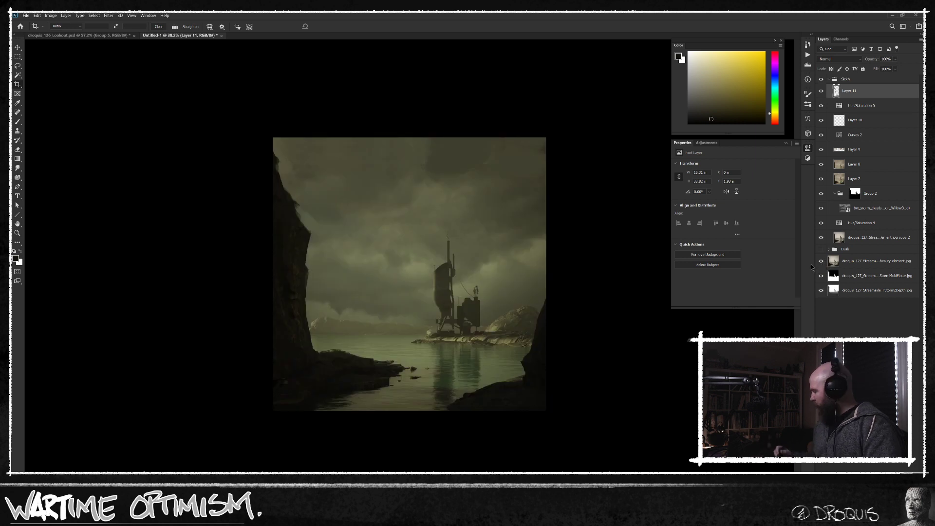
Step: Switch to the Brush tool and choose a soft, textured cloud-like brush preset
key("b")
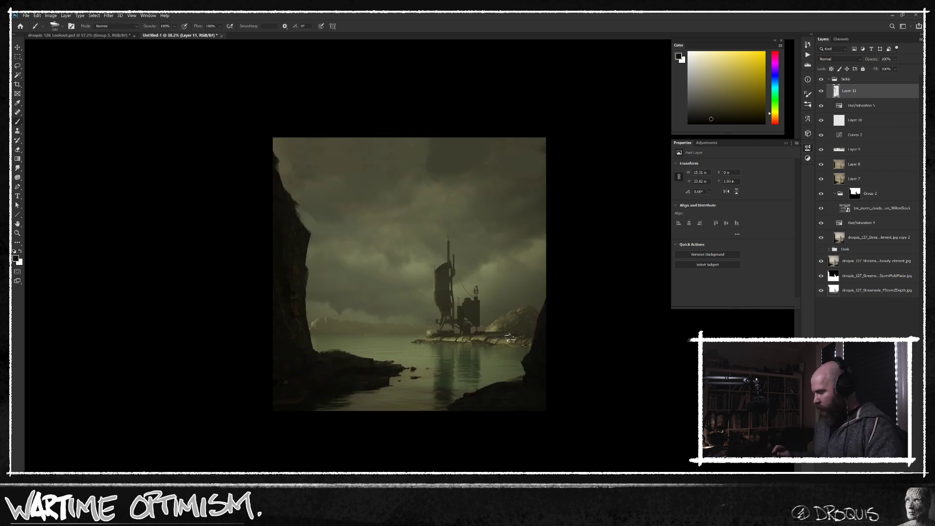
right_click(404, 295)
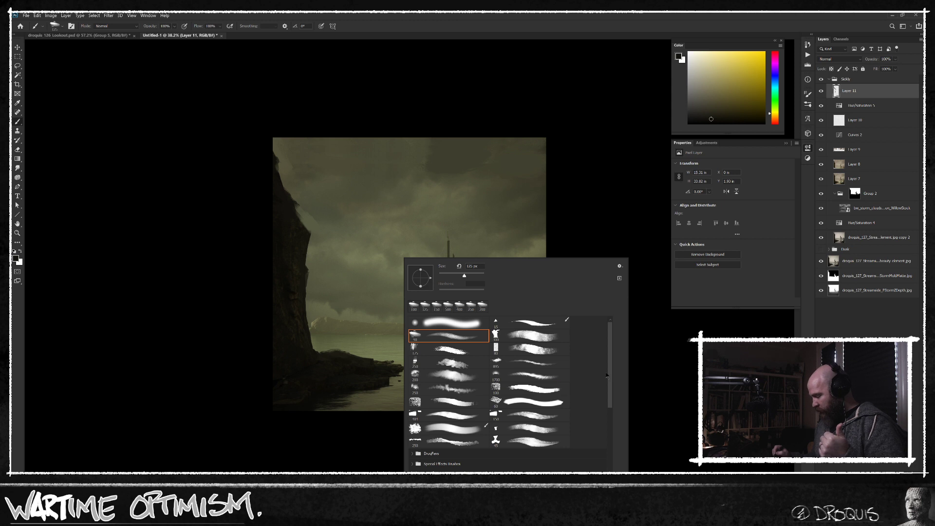
left_click(458, 389)
left_click(366, 429)
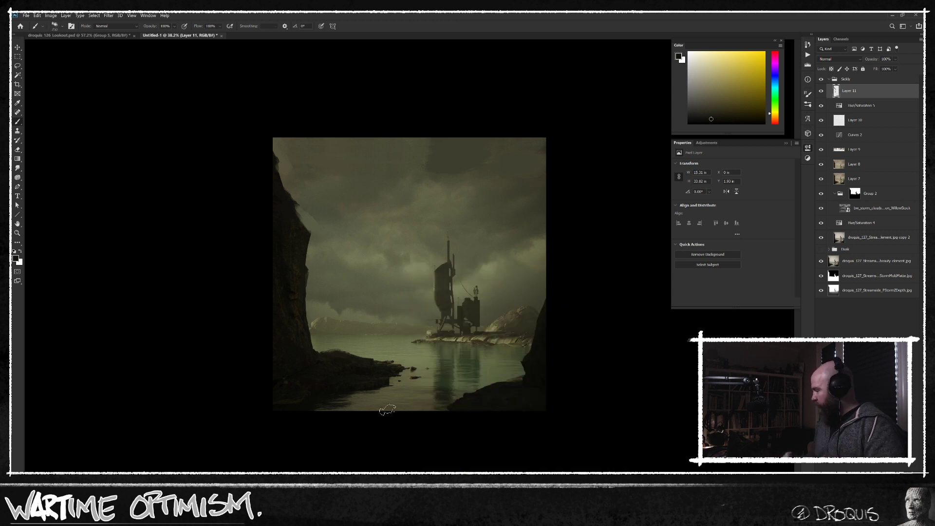
Step: Add a new layer and paint muted yellow-green mist over the water near the distant shore
key("ctrl+shift+alt+n")
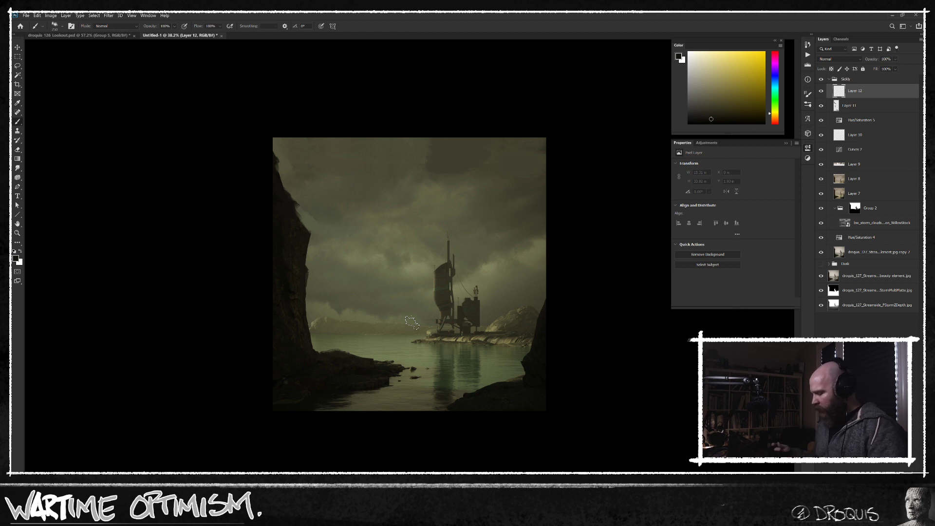
left_click(379, 343, "alt")
left_click(729, 83)
key("]")
key("]")
mouse_move(324, 340)
left_mouse_down()
mouse_move(332, 308)
mouse_move(371, 350)
mouse_move(324, 348)
left_mouse_up()
mouse_move(416, 341)
left_mouse_down()
mouse_move(380, 342)
mouse_move(399, 332)
mouse_move(332, 325)
left_mouse_up()
Step: Paint broader yellow-green haze along the horizon towards the tower with a larger brush, and pick a lighter yellow-green
key("]")
key("]")
mouse_move(374, 302)
left_mouse_down()
mouse_move(375, 314)
mouse_move(445, 338)
mouse_move(434, 341)
mouse_move(479, 345)
left_mouse_up()
key("]")
mouse_move(425, 316)
left_mouse_down()
mouse_move(363, 324)
mouse_move(350, 337)
left_mouse_up()
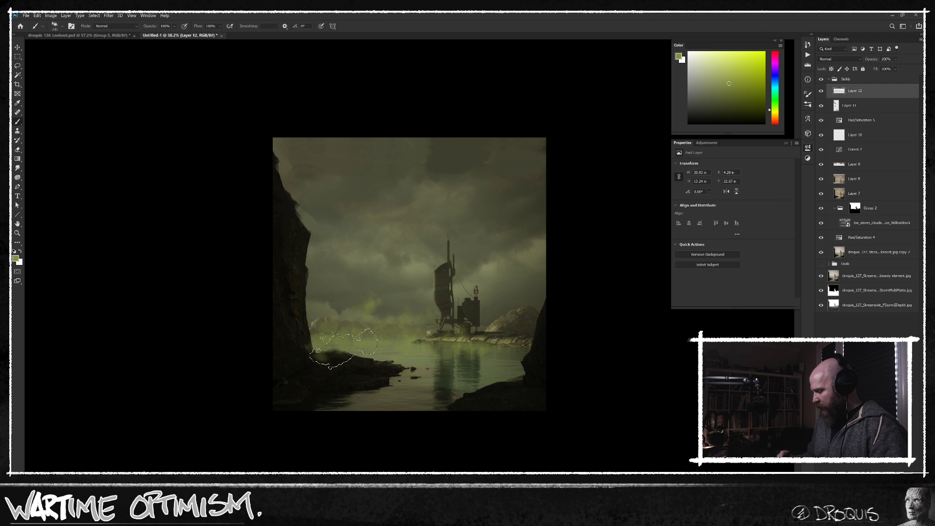
left_click(722, 69)
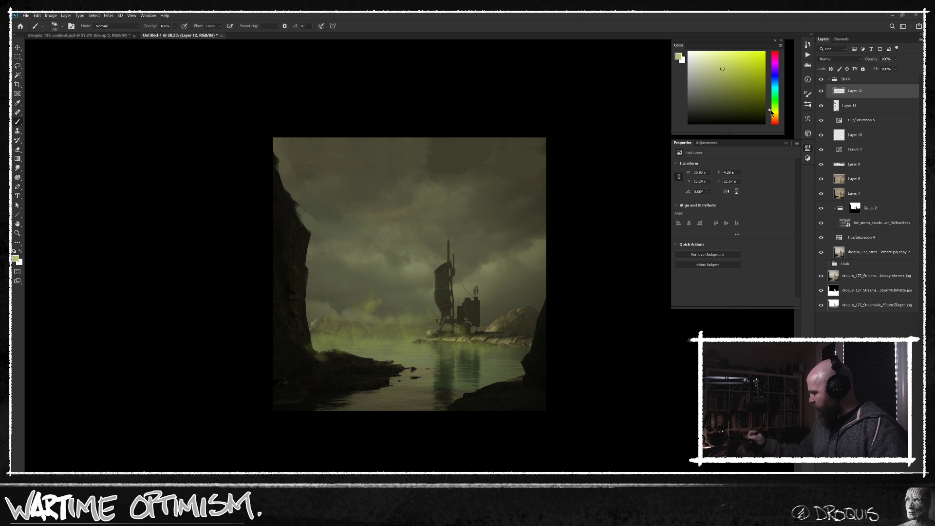
Step: Build up the yellow-green mist bank along the far shore and across the water beneath the tower, sampling mist tones from the painting
left_click_drag(370, 303, 366, 305)
left_click_drag(309, 328, 347, 325)
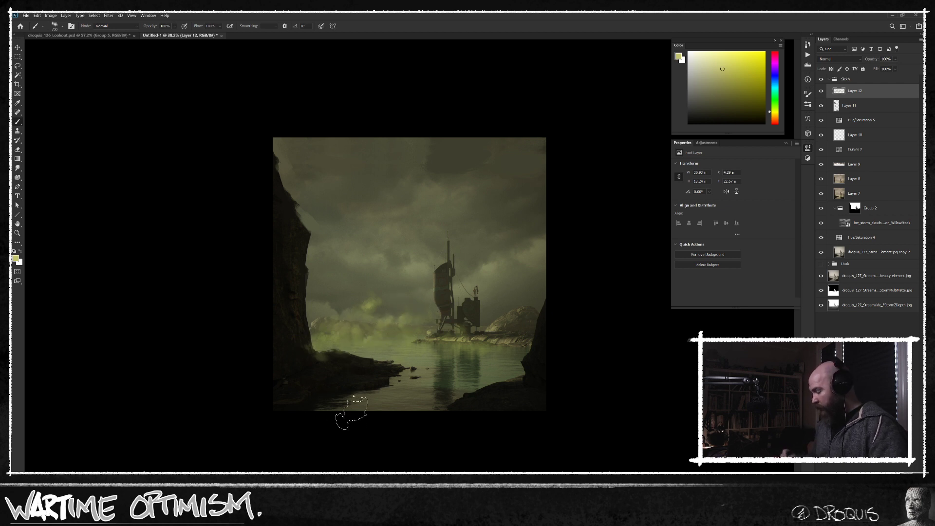
left_click(431, 347, "alt")
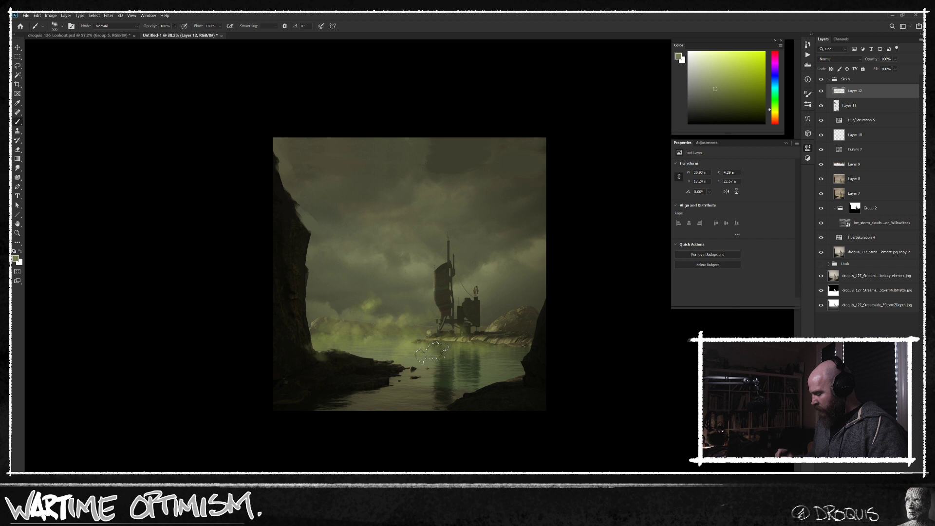
left_click(356, 337, "alt")
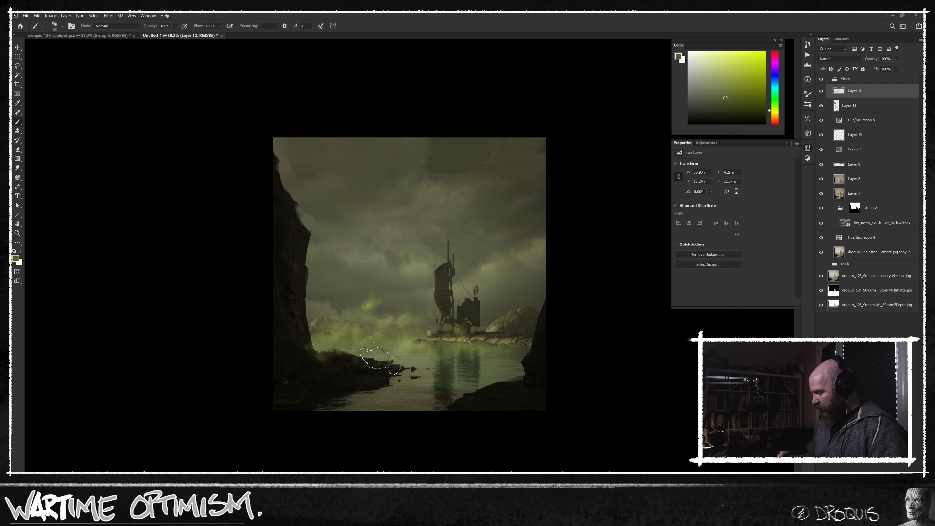
left_click(464, 341, "alt")
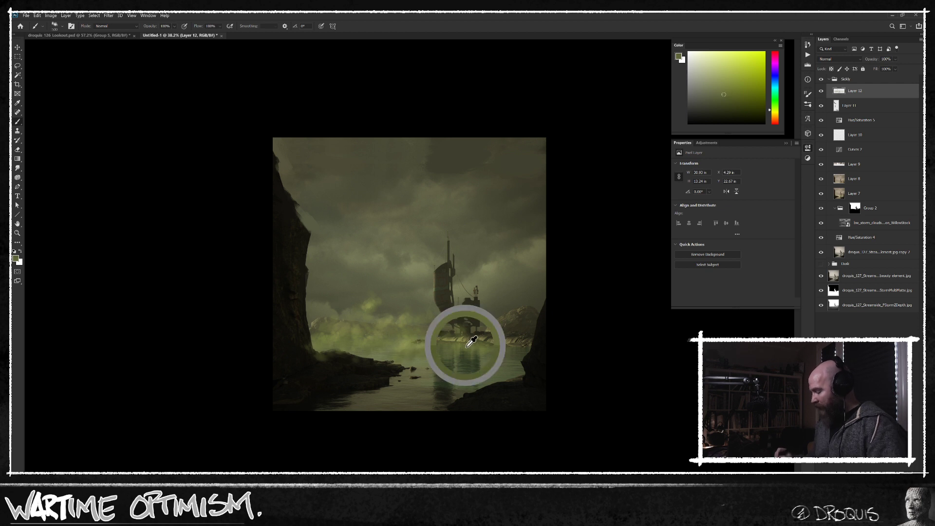
mouse_move(454, 346)
left_mouse_down()
mouse_move(518, 349)
mouse_move(467, 346)
mouse_move(384, 365)
mouse_move(522, 360)
left_mouse_up()
Step: Paint mist with a larger brush over the foreground rocks and around the bases of both cliffs
key("bracketright")
key("bracketright")
left_click_drag(358, 360, 348, 366)
left_click_drag(534, 353, 541, 345)
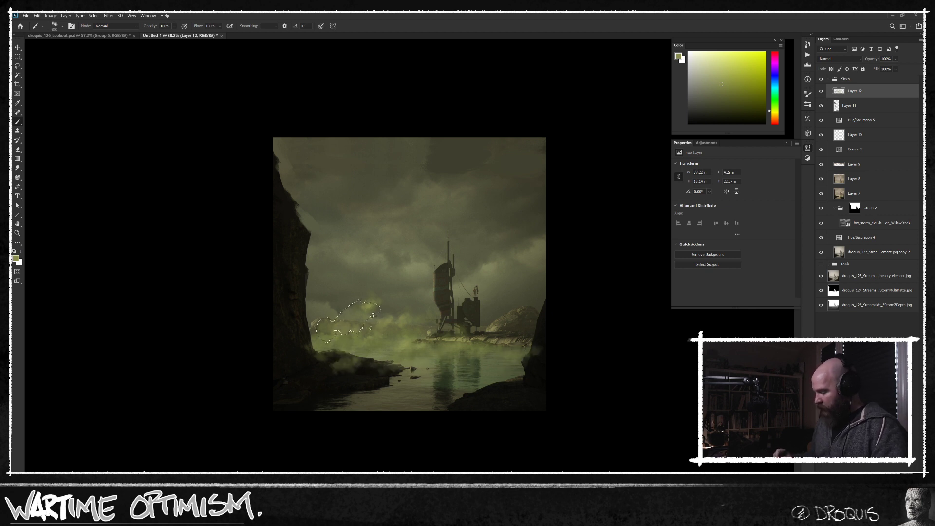
left_click_drag(288, 337, 295, 333)
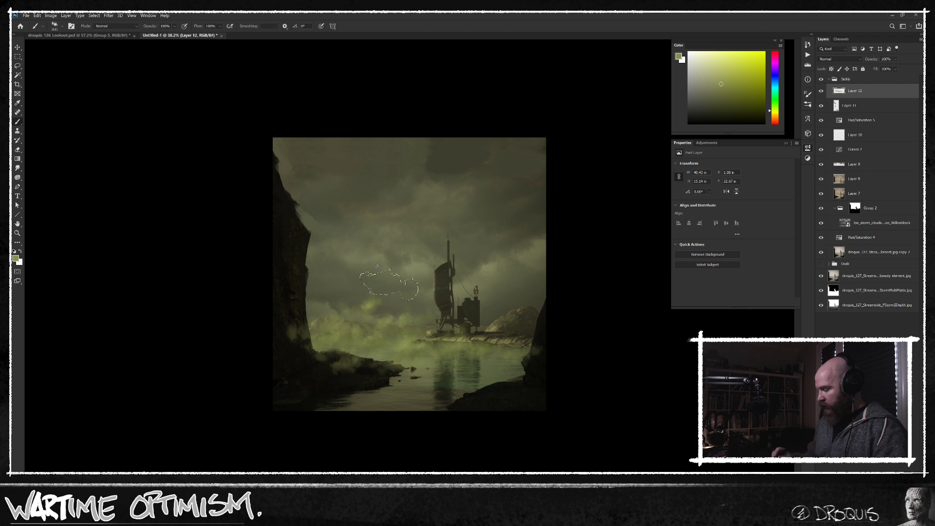
Step: Paint back the mist on the left cliff with its sampled dark colour and lower the mist layer's opacity
left_click(299, 355, "alt")
left_click_drag(288, 313, 292, 340)
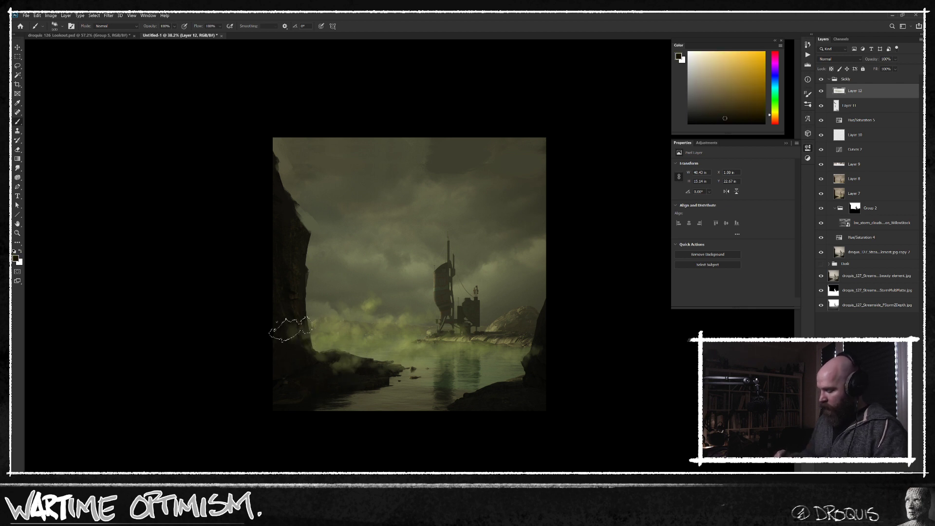
left_click(292, 331, "alt")
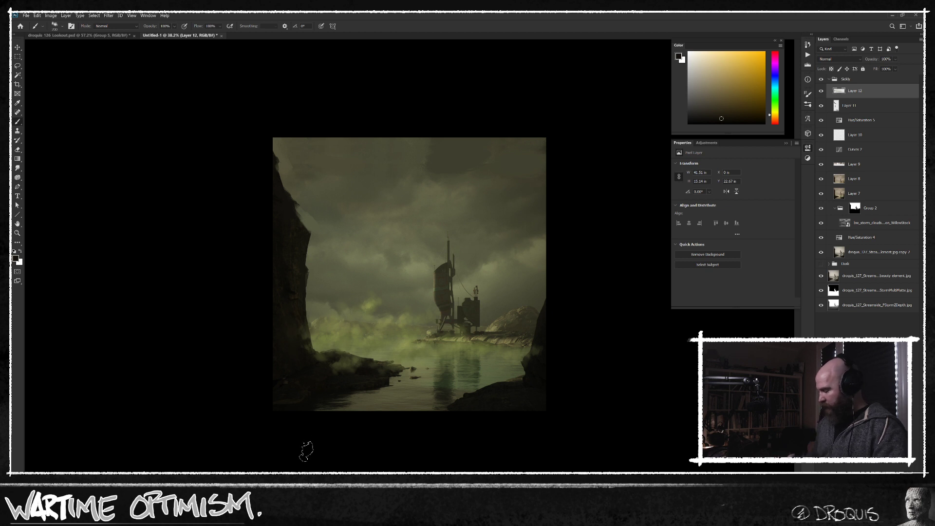
mouse_move(872, 58)
left_mouse_down()
mouse_move(672, 73)
mouse_move(698, 73)
left_mouse_up()
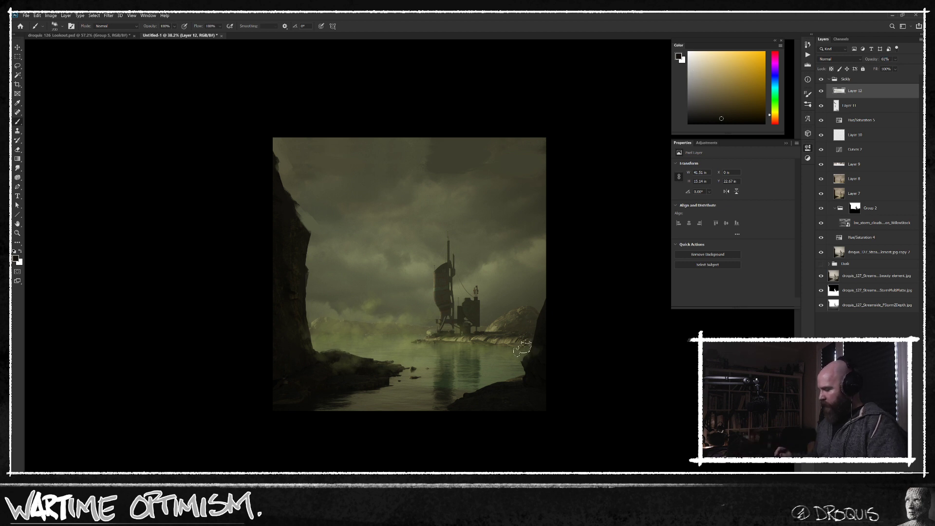
Step: Try painting a dark, muted blue tone into the sky's upper right corner
left_click(522, 175, "alt")
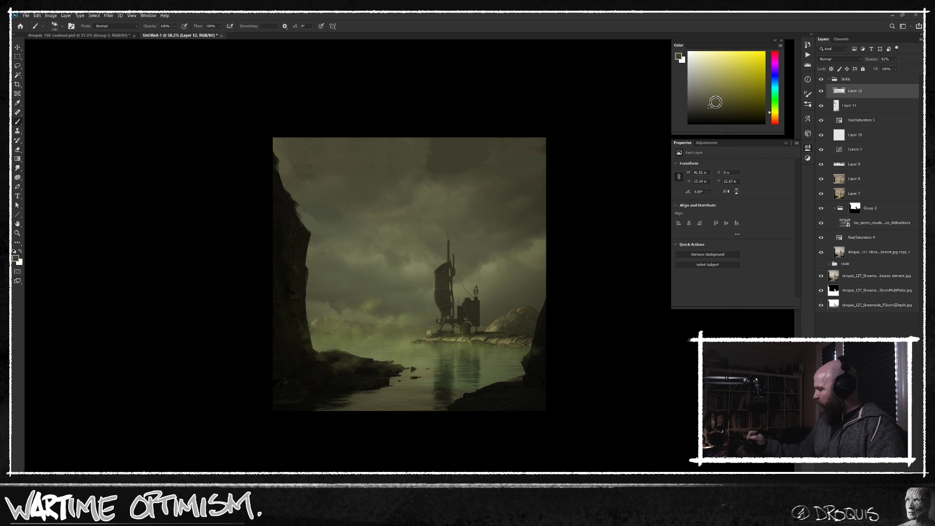
left_click_drag(775, 67, 782, 80)
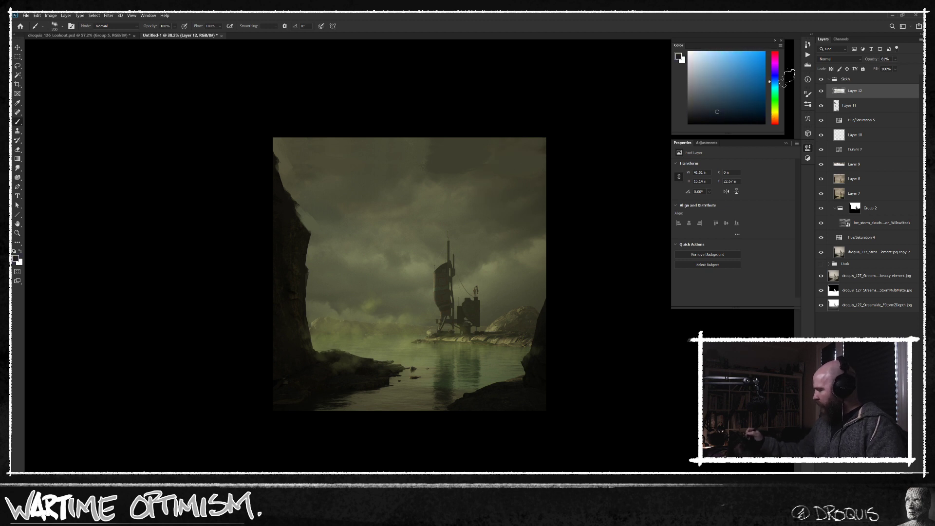
left_click(724, 113)
left_click_drag(520, 167, 559, 134)
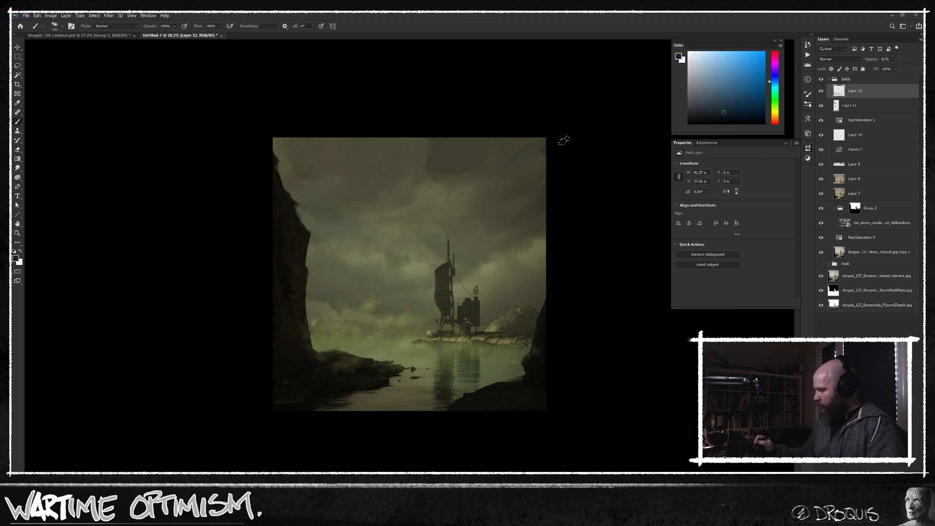
key("ctrl+z")
Step: Darken the upper sky with a much larger brush, using a sampled sky colour shifted to a dark, muted green
left_click(530, 158, "alt")
left_click(714, 111)
left_click_drag(769, 114, 770, 108)
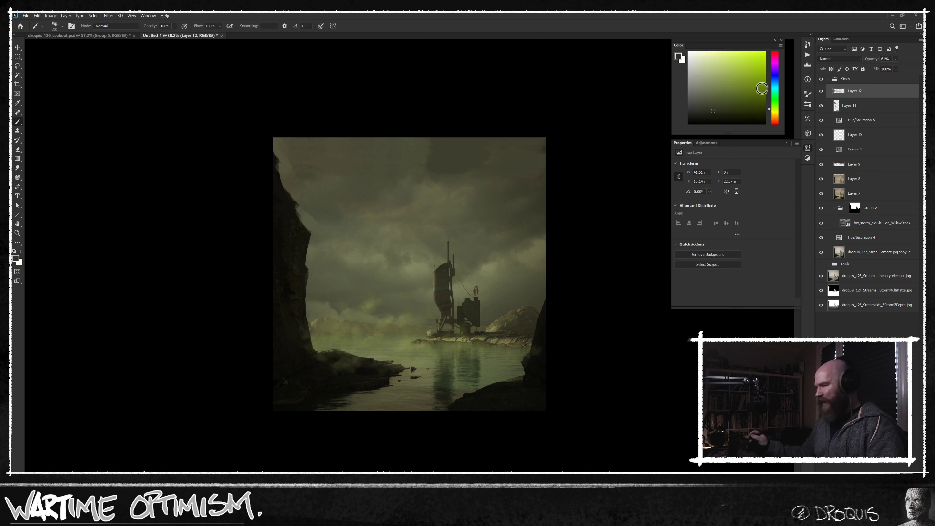
key("bracketright")
key("bracketright")
key("bracketright")
key("bracketright")
key("bracketright")
key("bracketright")
key("bracketright")
key("bracketright")
key("bracketright")
key("bracketright")
key("bracketright")
key("bracketright")
key("bracketright")
left_click_drag(550, 148, 532, 155)
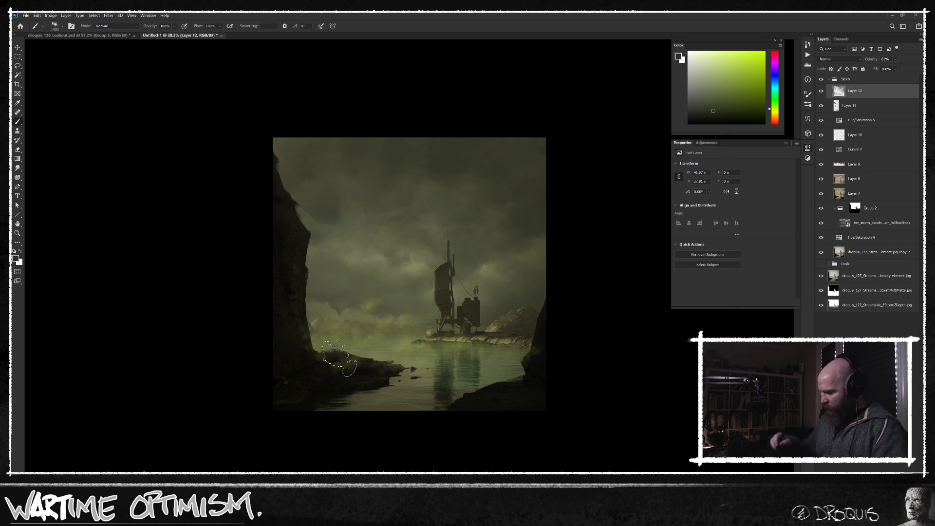
Step: Paste a merged copy of the painting as a new layer, set it to Screen and soften it with Gaussian Blur
left_click(311, 253, "alt")
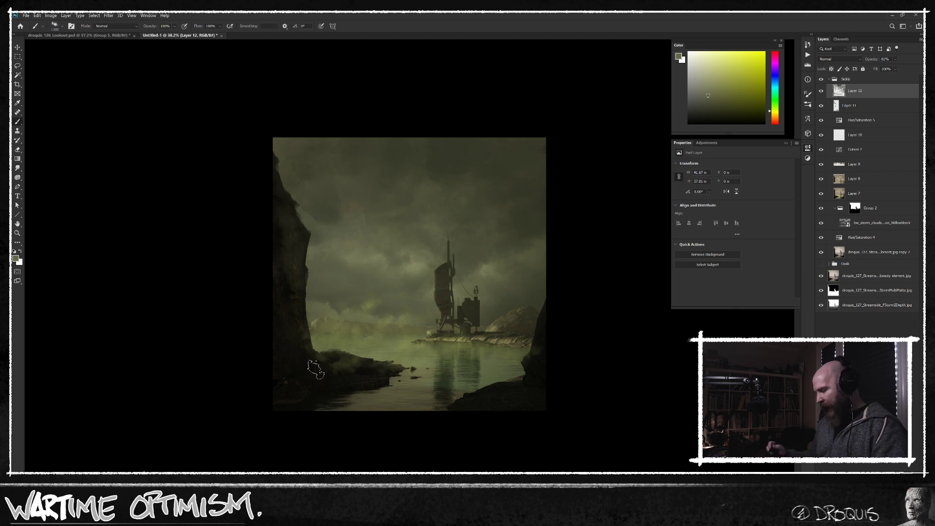
key("ctrl+v")
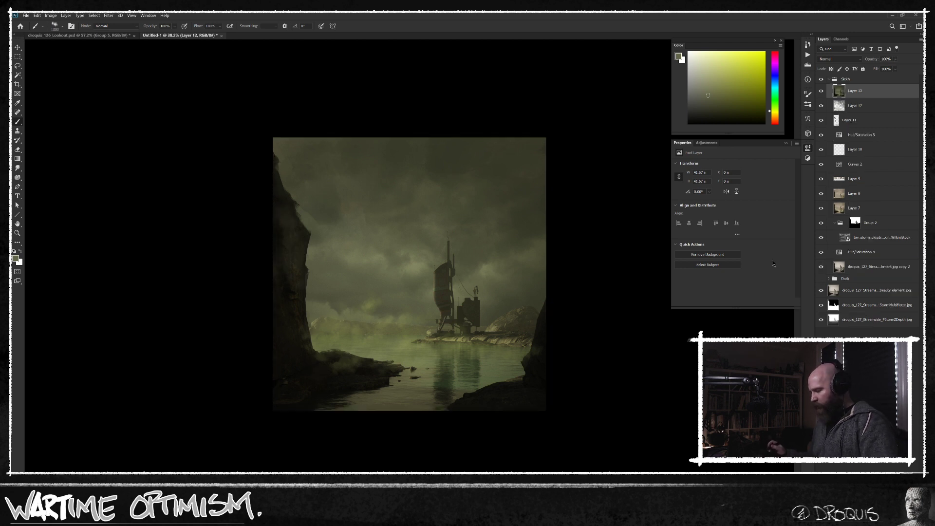
left_click(839, 59)
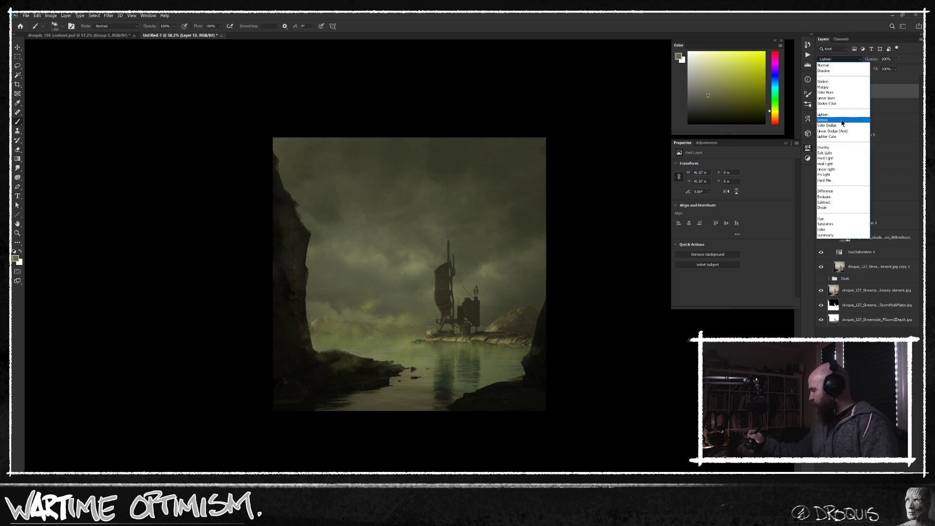
left_click(834, 125)
key("ctrl+alt+f")
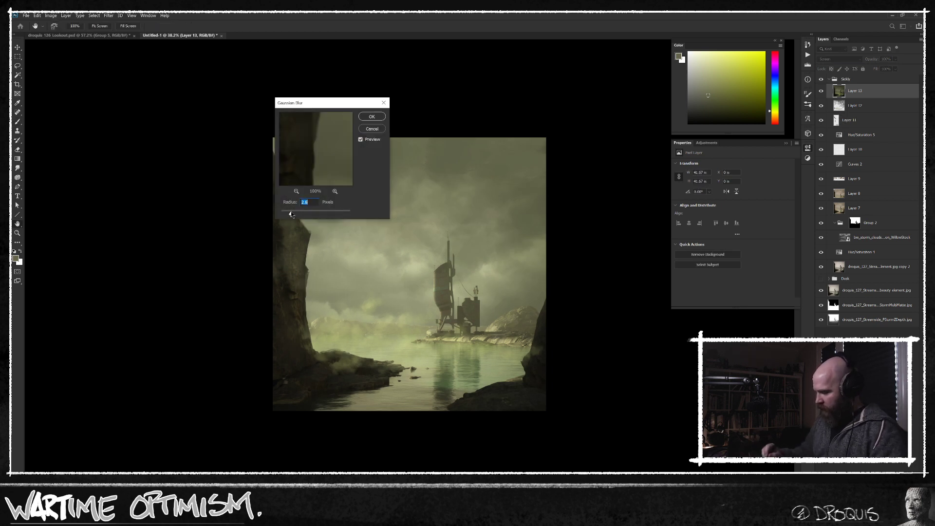
left_click(370, 118)
Step: Clip a Hue/Saturation adjustment to the Screen layer and colorize it yellow with moderate saturation
key("ctrl+u")
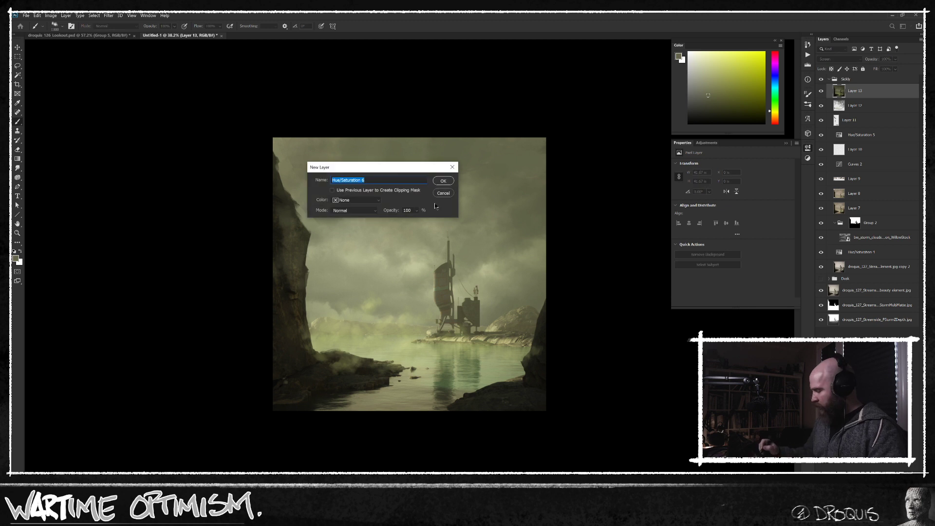
left_click(373, 191)
key("Return")
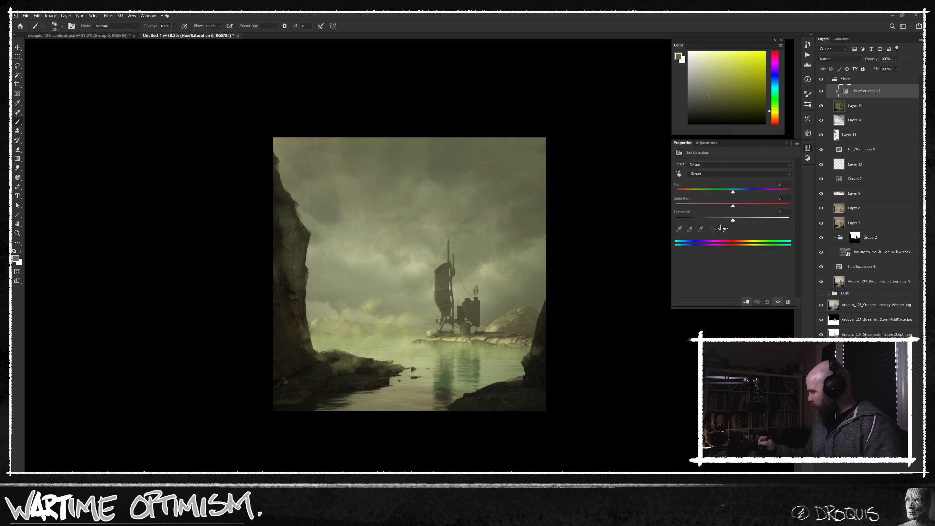
left_click(712, 229)
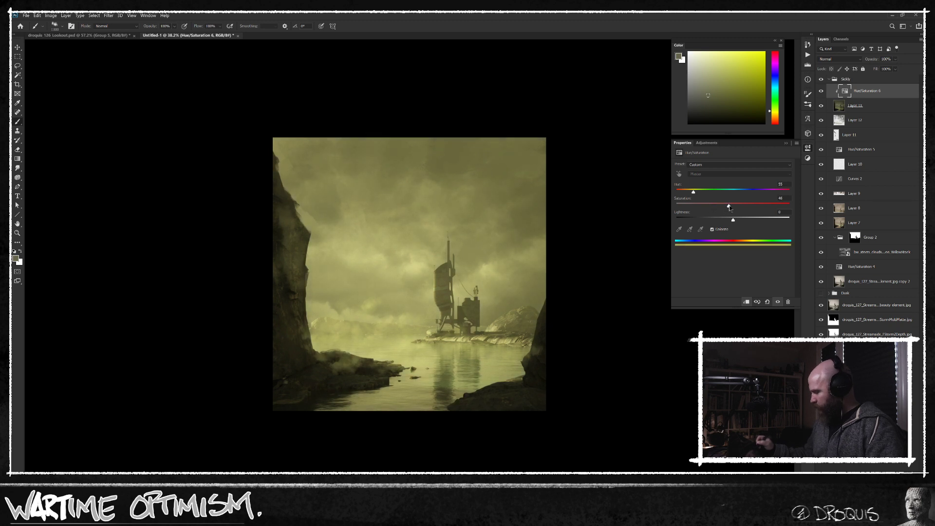
Step: Hide the Screen layer with a black mask, then lighten the mask using Levels with output values 27 and 225
left_click(872, 106)
left_click(858, 506, "alt")
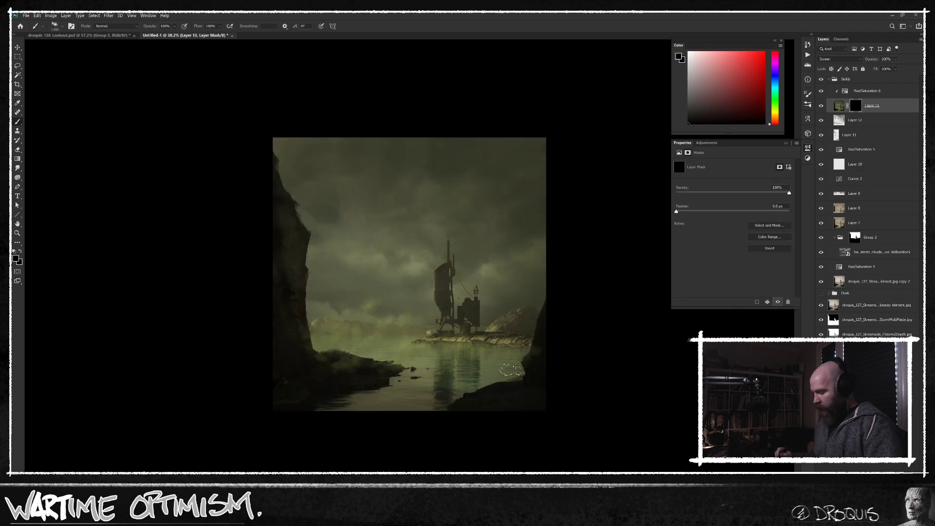
key("ctrl+l")
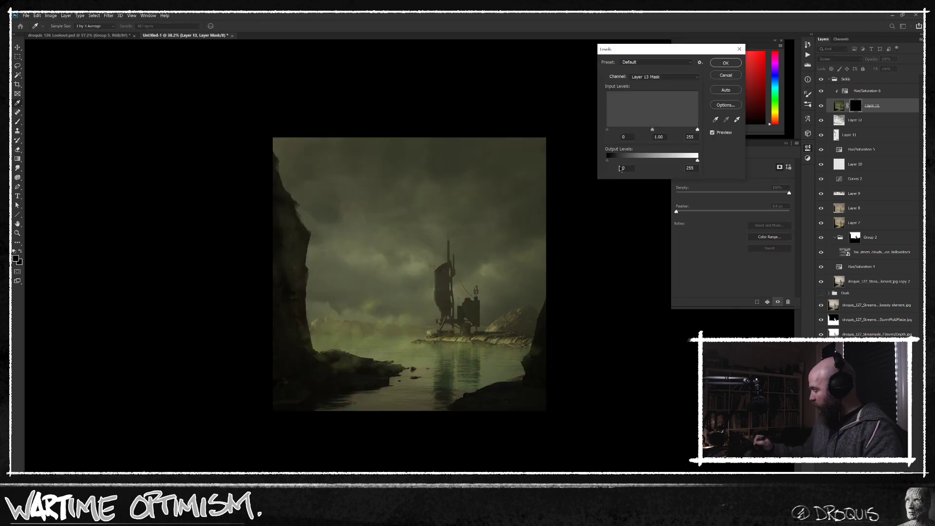
left_click_drag(612, 162, 613, 161)
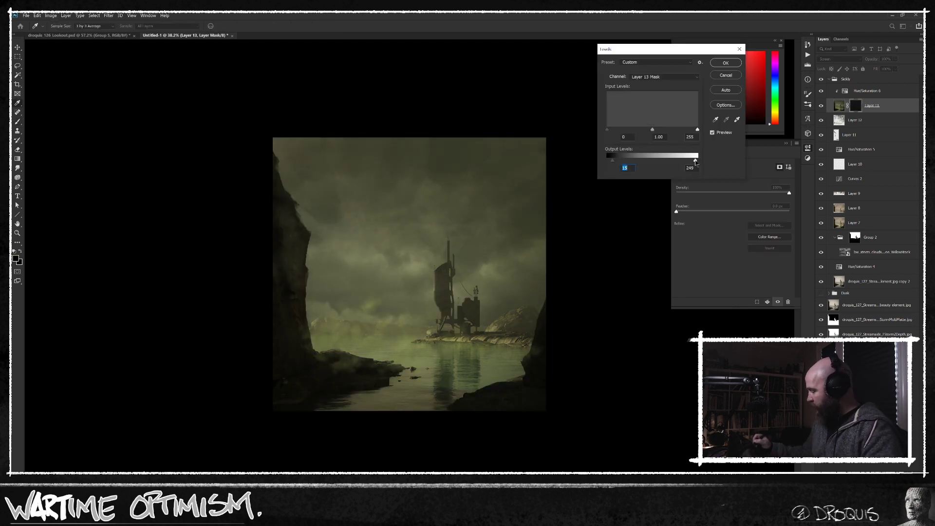
left_click_drag(687, 161, 687, 160)
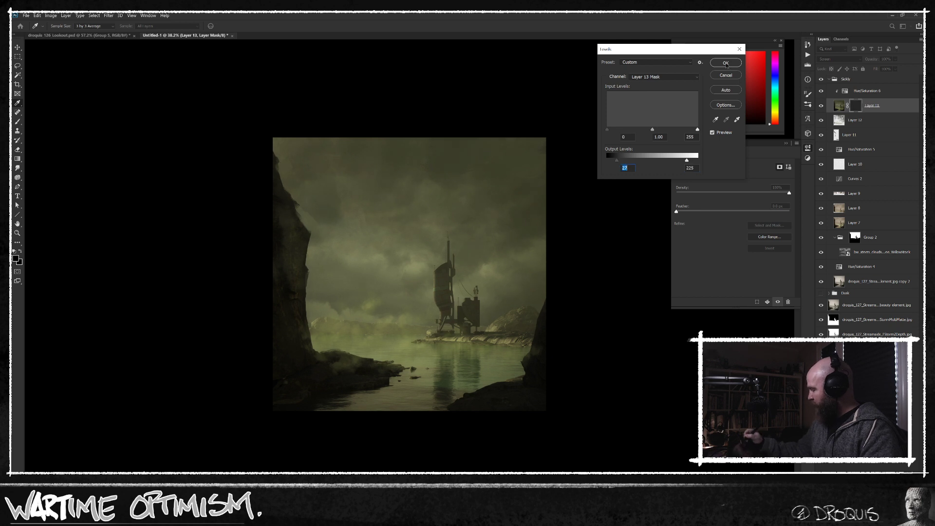
key("Return")
Step: Paint white on the Screen layer's mask with the cloud brush to reveal glow in the clouds and the horizon mist
key("d")
key("x")
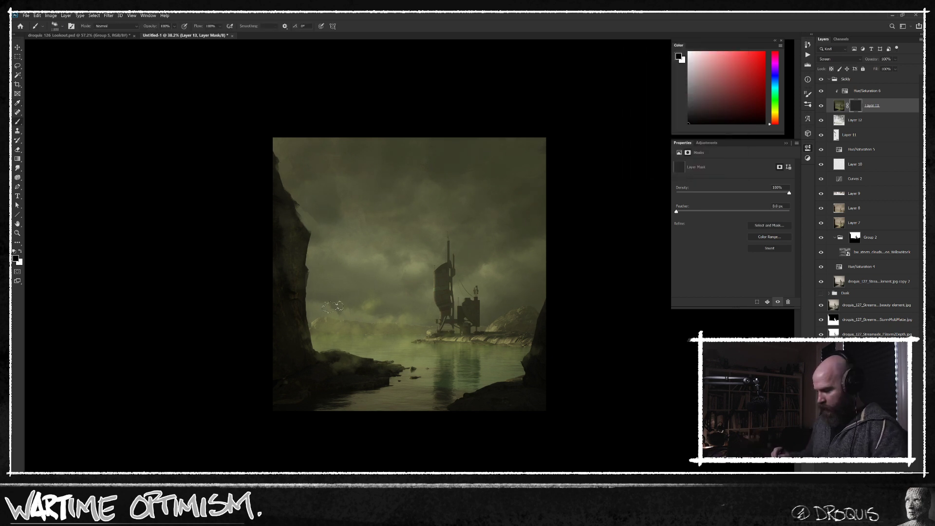
mouse_move(318, 303)
left_mouse_down()
mouse_move(319, 339)
mouse_move(360, 341)
mouse_move(312, 311)
mouse_move(309, 300)
mouse_move(329, 336)
left_mouse_up()
key("x")
key("bracketleft")
key("bracketleft")
key("bracketleft")
mouse_move(368, 310)
left_mouse_down()
mouse_move(355, 341)
mouse_move(421, 309)
mouse_move(377, 292)
mouse_move(379, 275)
mouse_move(373, 298)
left_mouse_up()
mouse_move(336, 234)
left_mouse_down()
mouse_move(324, 198)
mouse_move(344, 212)
left_mouse_up()
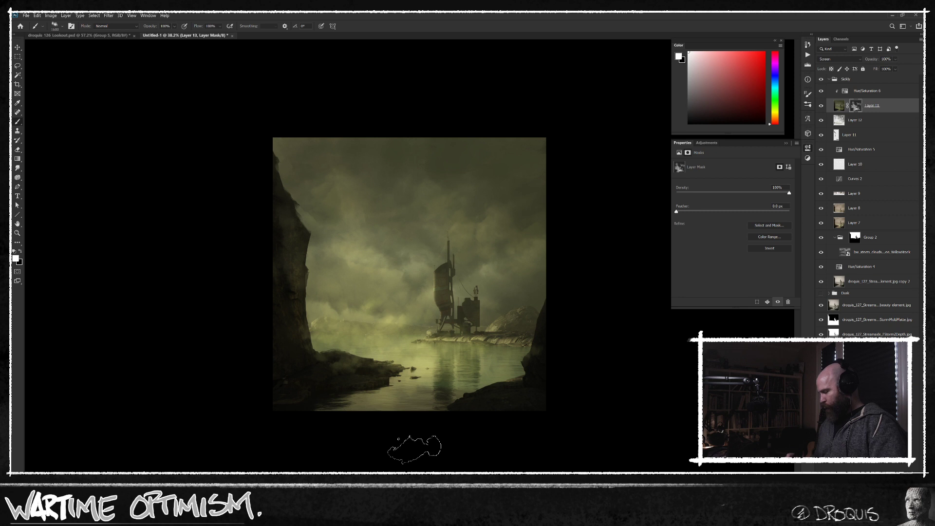
key("x")
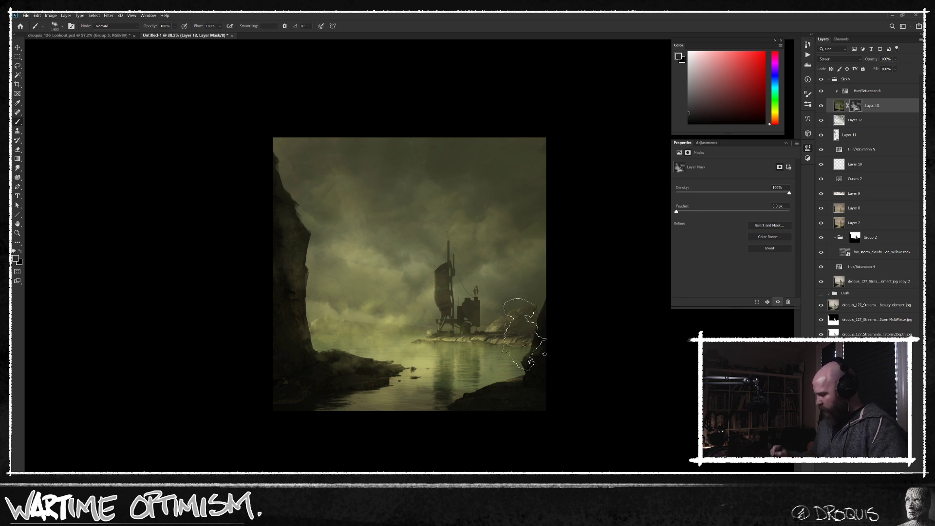
Step: Add a new layer and paint dark olive tones sampled from the rocks over the foreground shoreline and water
key("ctrl+shift+alt+n")
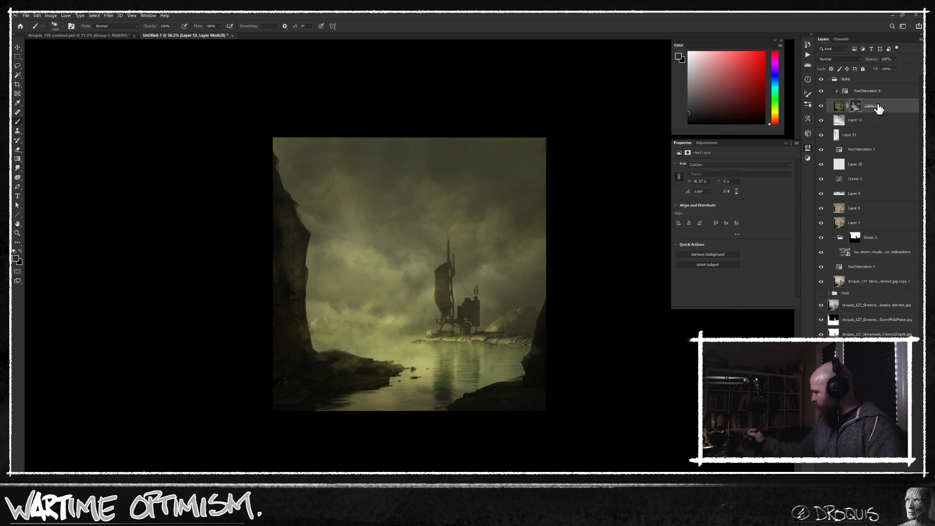
left_click(537, 372, "alt")
key("[")
mouse_move(555, 312)
left_mouse_down()
mouse_move(549, 324)
mouse_move(563, 340)
mouse_move(502, 340)
mouse_move(507, 357)
left_mouse_up()
key("ctrl+z")
key("ctrl+z")
left_click(542, 367, "alt")
key("[")
key("[")
key("[")
key("[")
key("[")
key("[")
key("]")
key("]")
key("]")
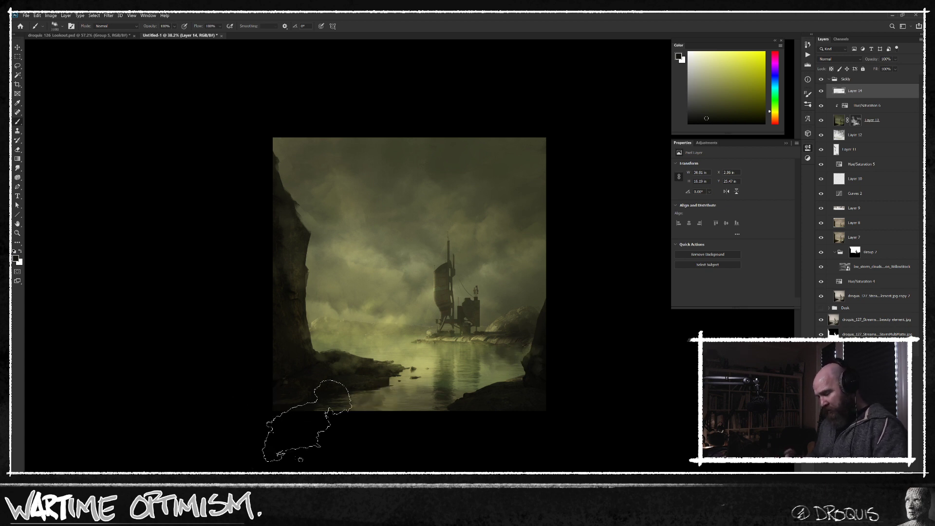
left_click_drag(410, 383, 407, 371)
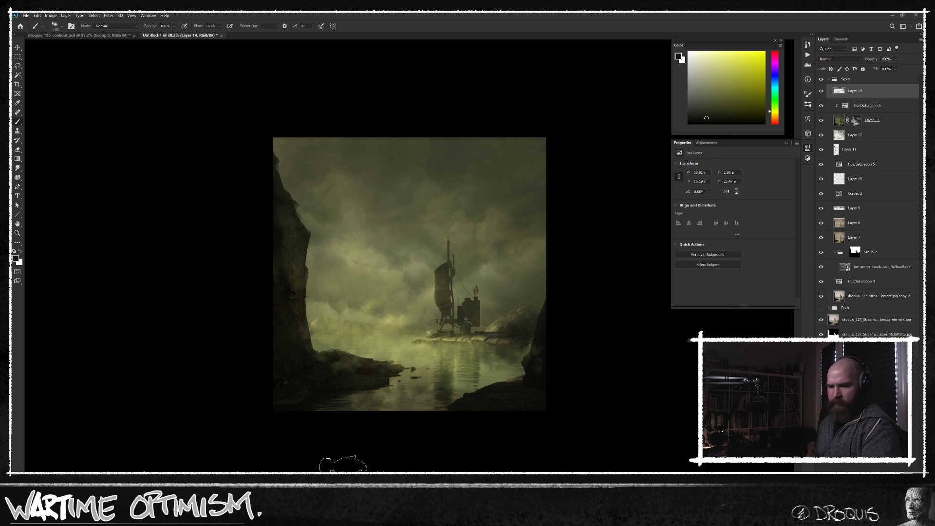
Step: Mirror the painting horizontally and add a new layer with a smaller, rough-edged textured brush preset
key("ctrl+shift+h")
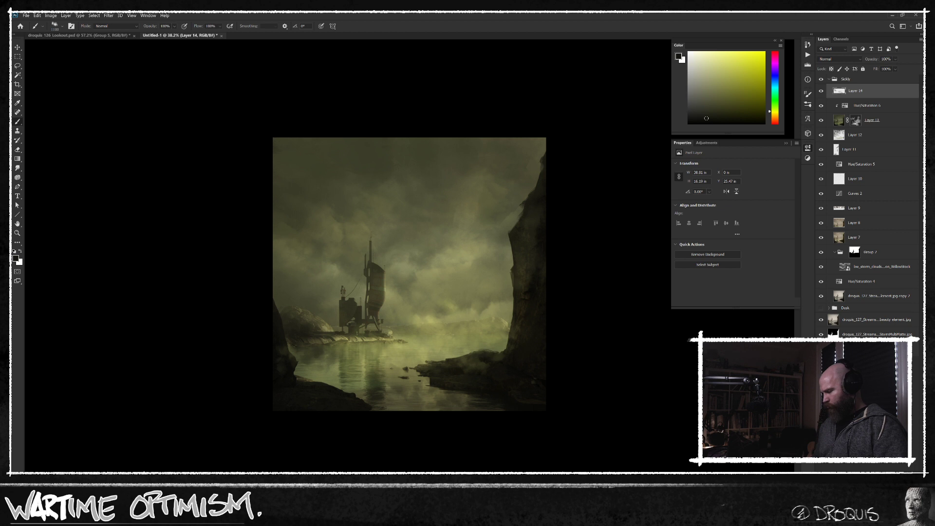
key("ctrl+shift+alt+n")
right_click(458, 312)
left_click(580, 350)
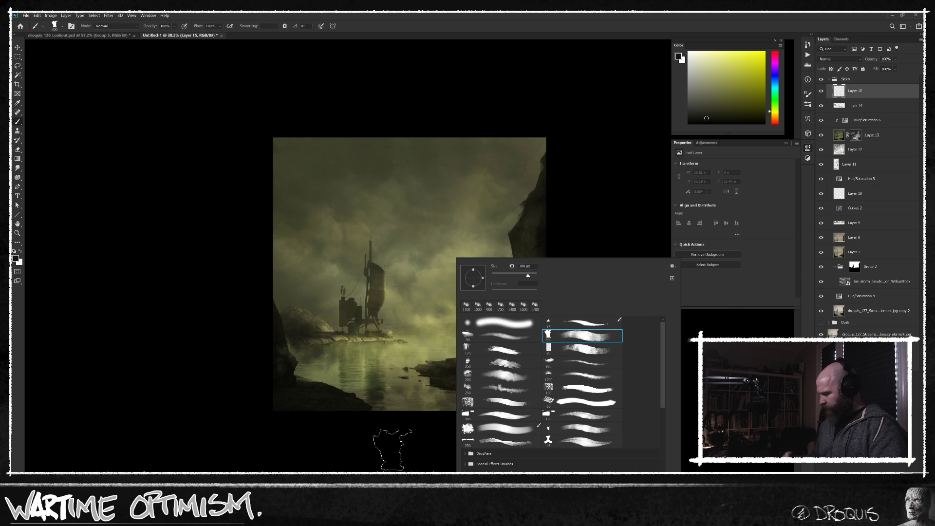
left_click(392, 445)
key("[")
Step: Paint light yellow-green accents sampled from the horizon glow around the tower, and choose a different textured brush preset
left_click(431, 314, "alt")
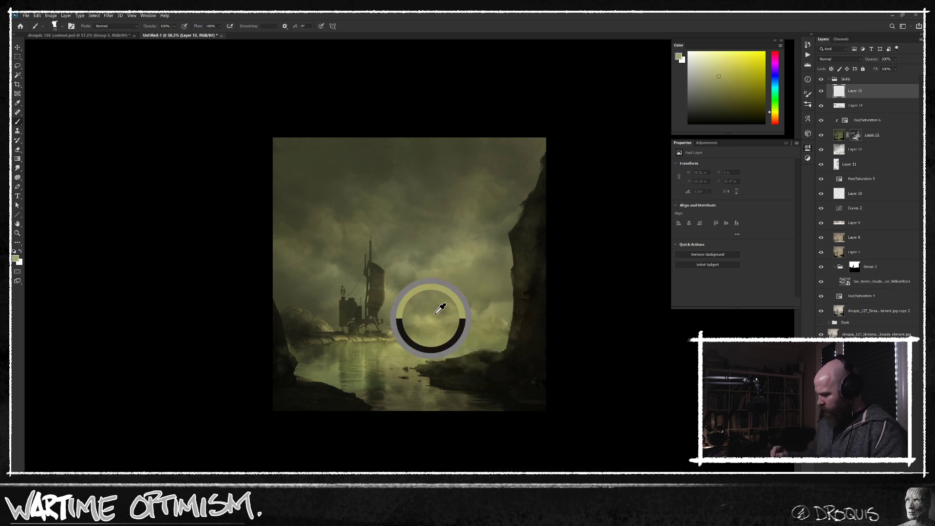
left_click_drag(384, 271, 384, 307)
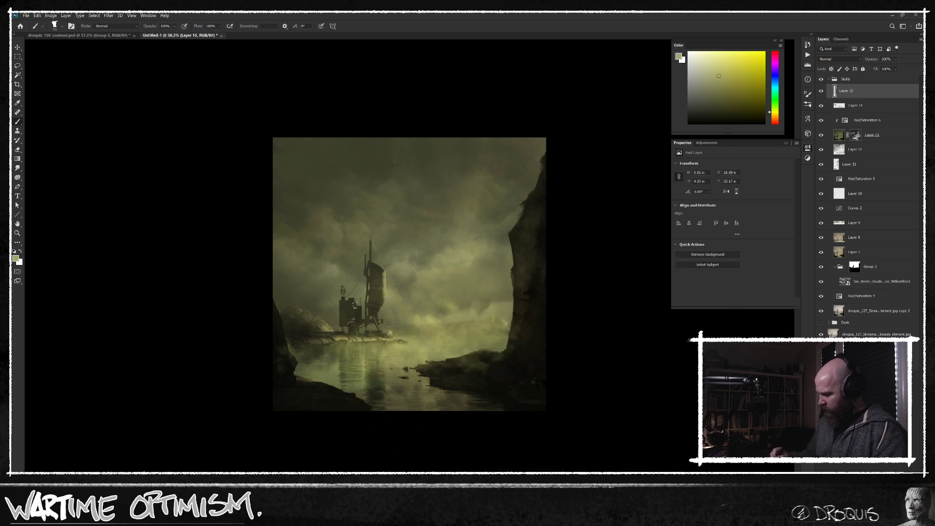
left_click_drag(382, 275, 384, 290)
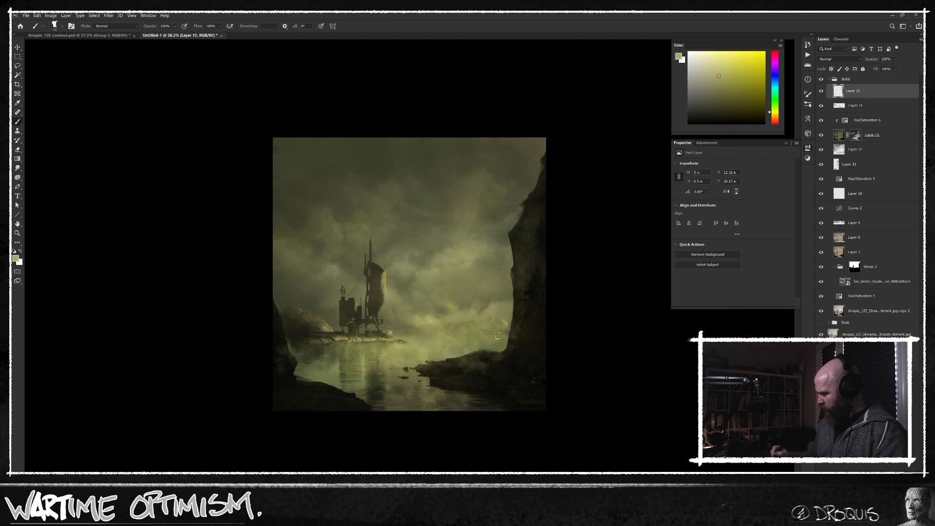
right_click(473, 330)
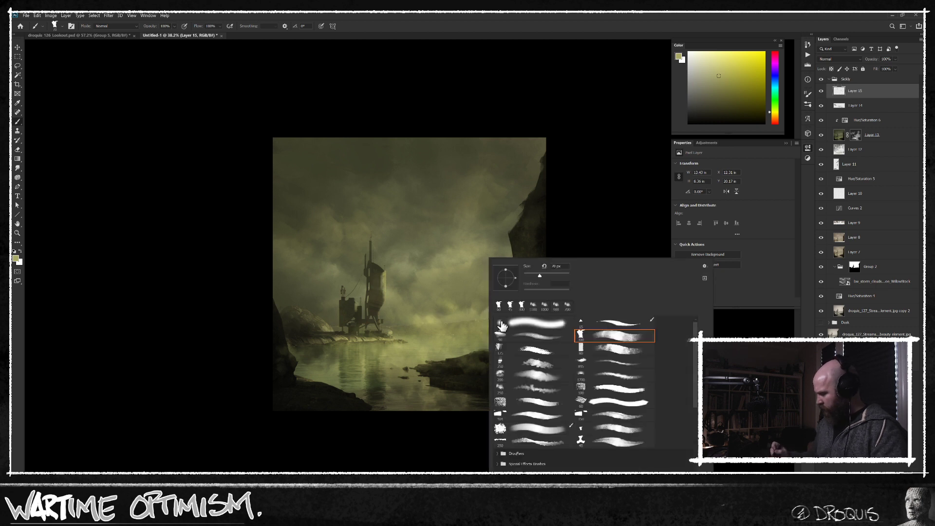
double_click(544, 344)
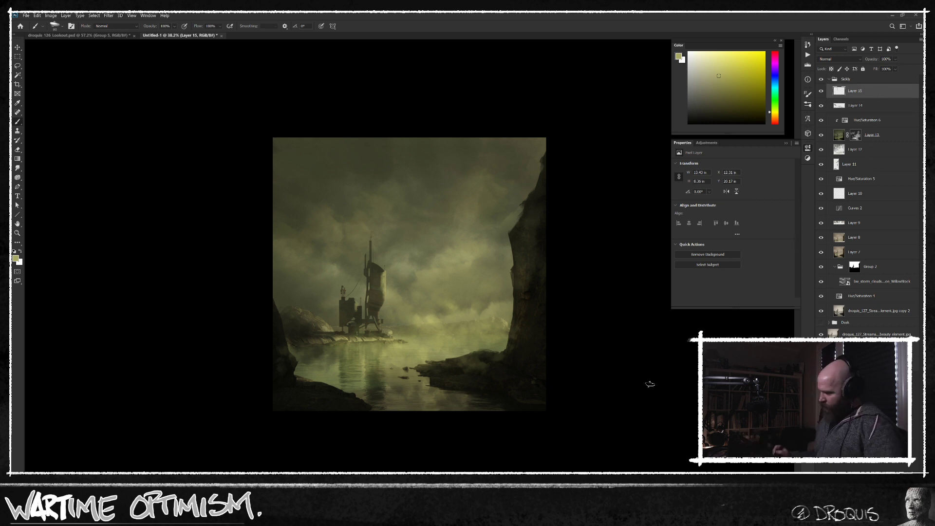
Step: Isolate the Dusk group to compare it with the sickly version, restore the Sickly group's visibility and collapse that group
left_click(821, 323)
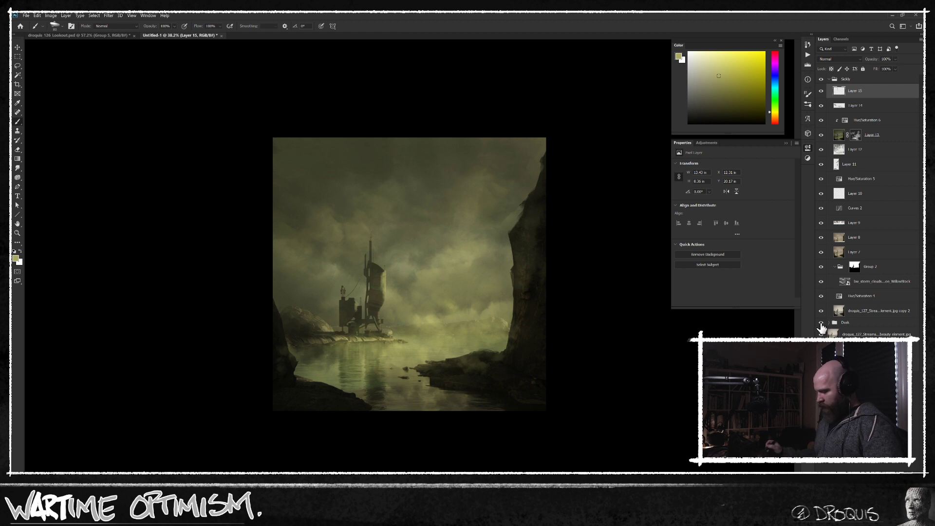
left_click(821, 322, "alt")
left_click(821, 323, "alt")
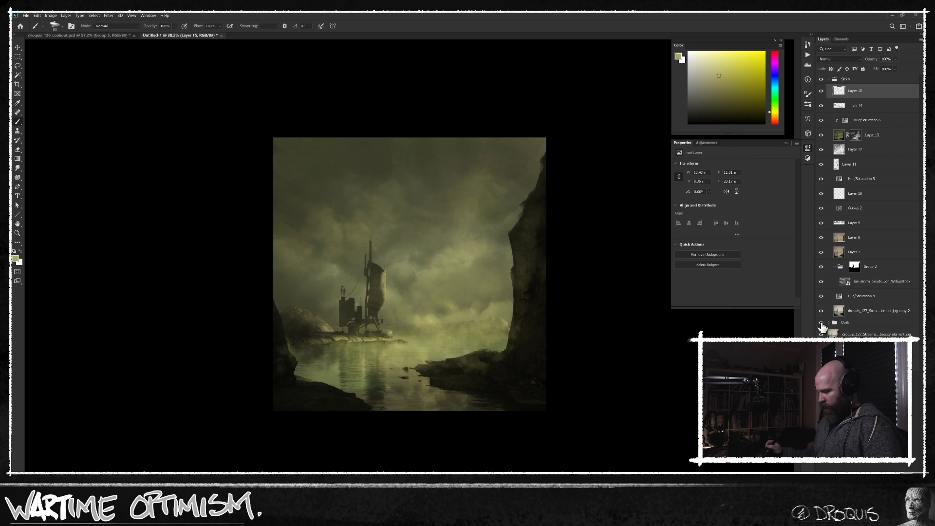
left_click(822, 324, "alt")
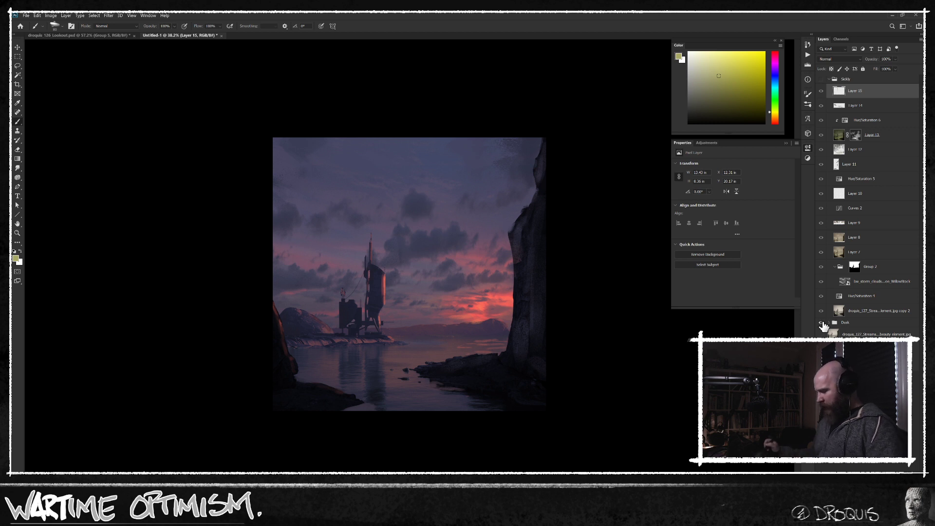
left_click(822, 325, "alt")
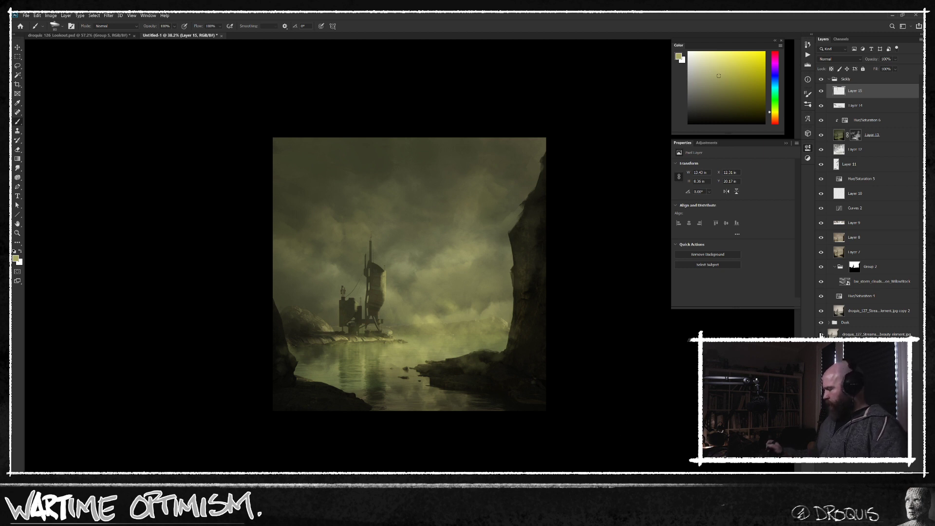
left_click(821, 323, "alt")
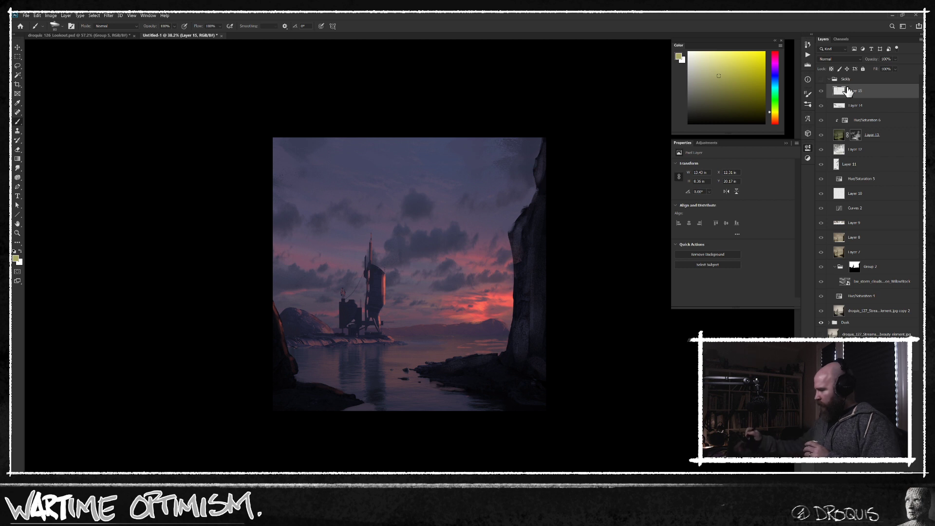
left_click(821, 79)
left_click(830, 80)
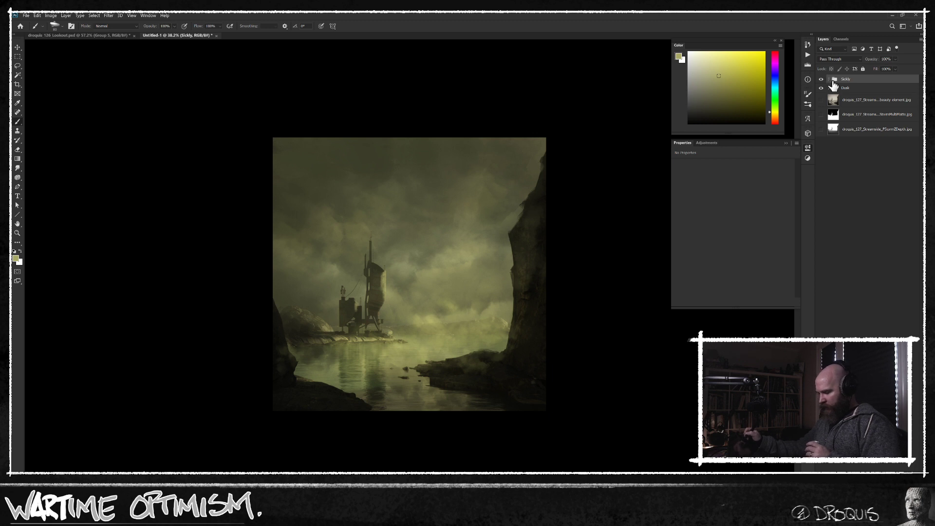
Step: Compare the sickly and dusk moods by repeatedly hiding and showing the Sickly group
left_click(821, 80)
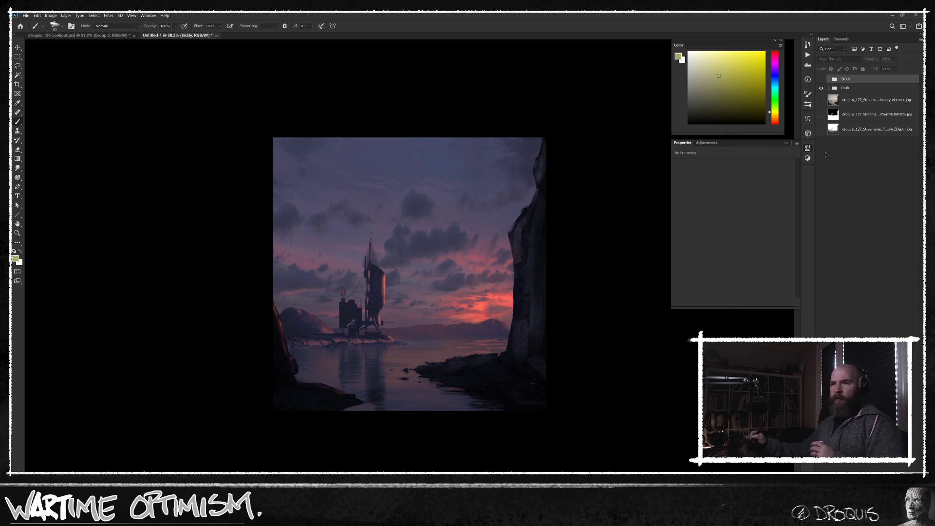
left_click(821, 79)
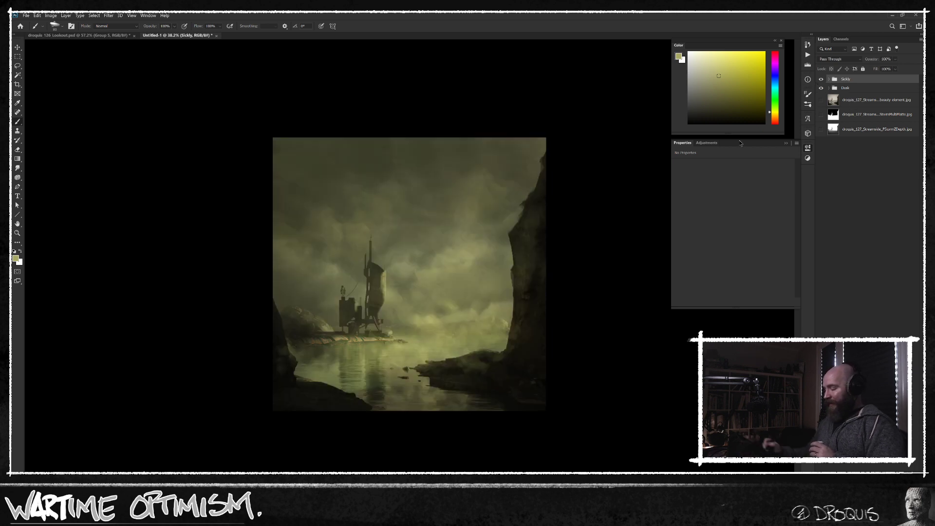
left_click(821, 79)
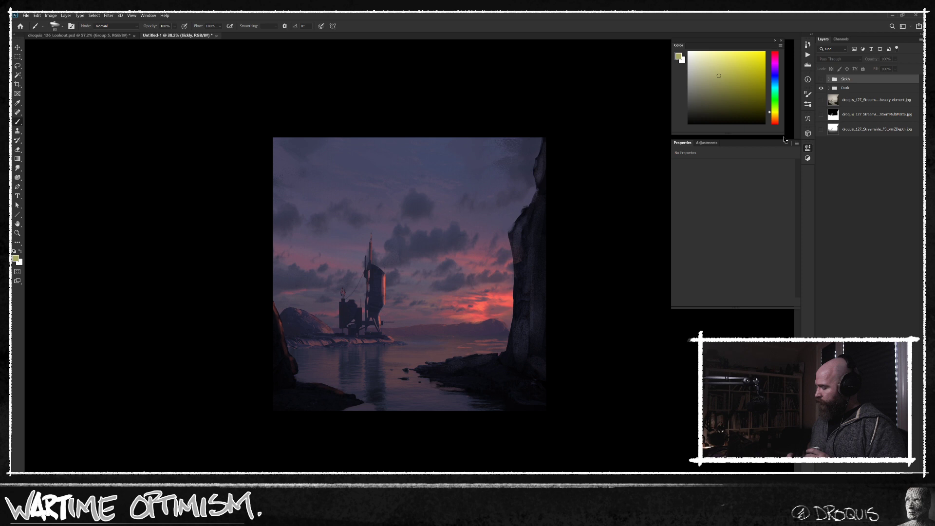
left_click(821, 79)
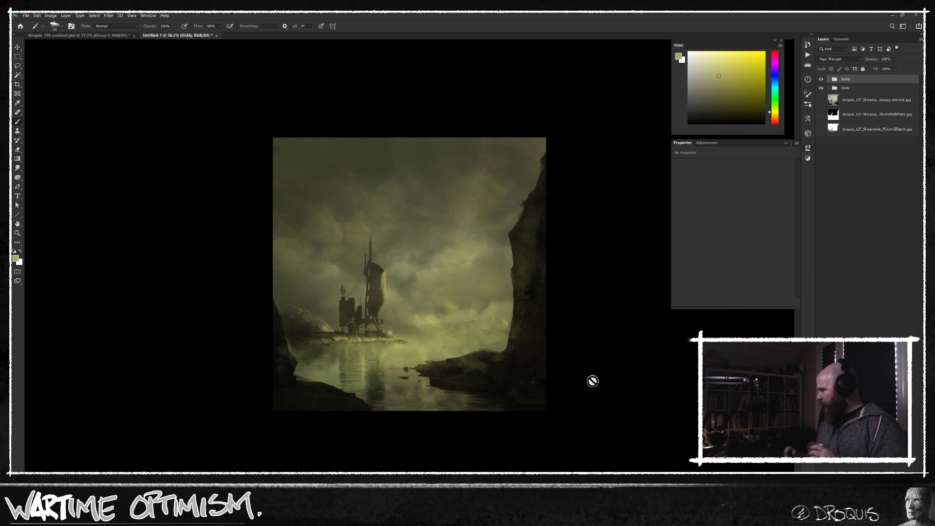
left_click(821, 79)
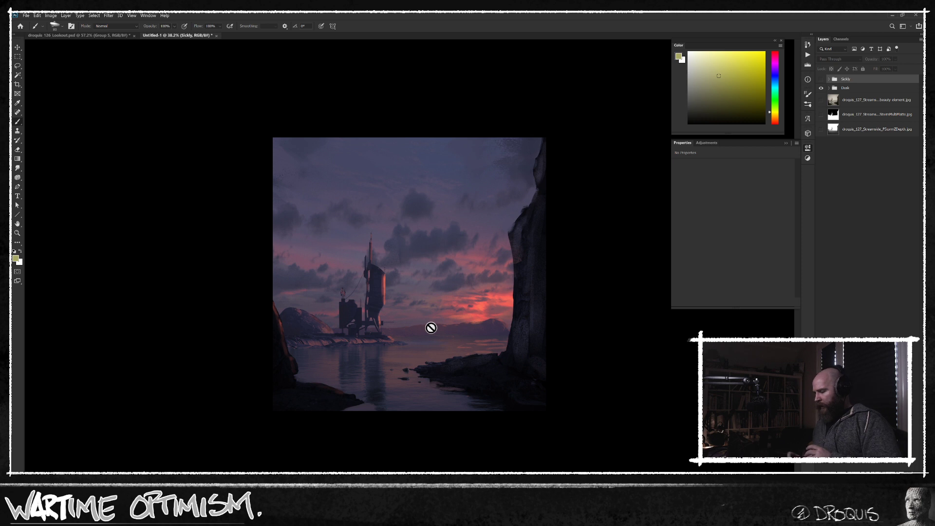
left_click(821, 79)
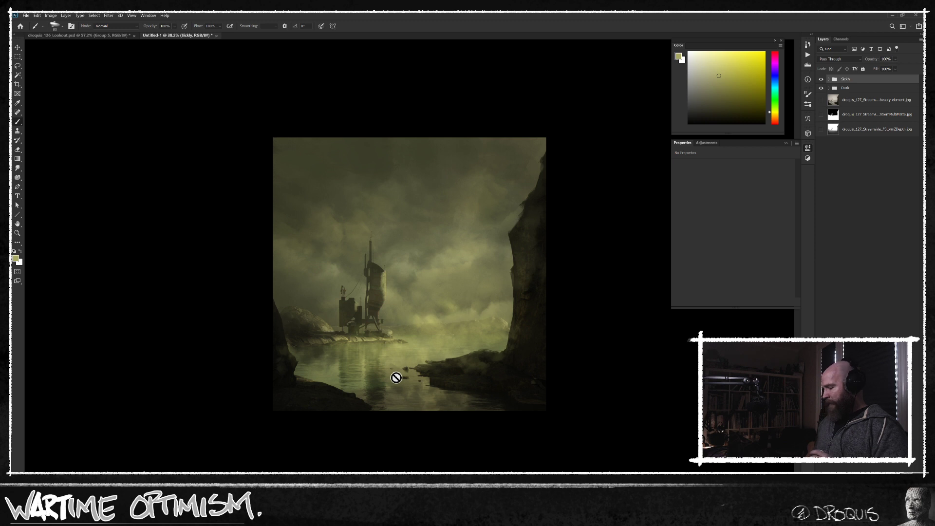
left_click(821, 79)
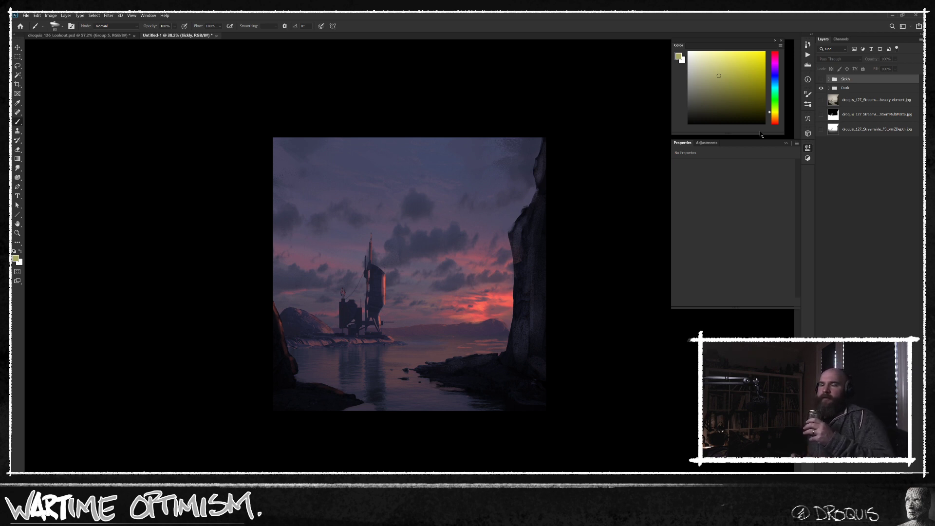
left_click(821, 79)
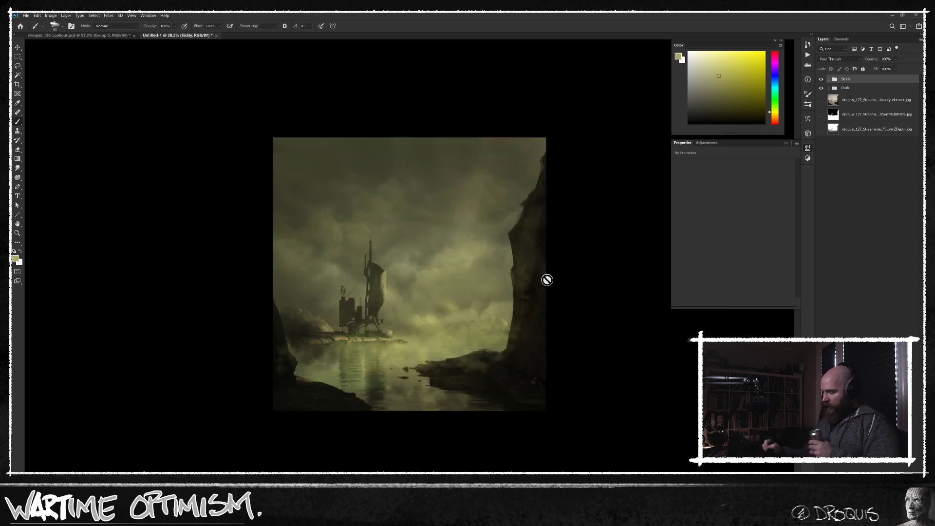
left_click(821, 79)
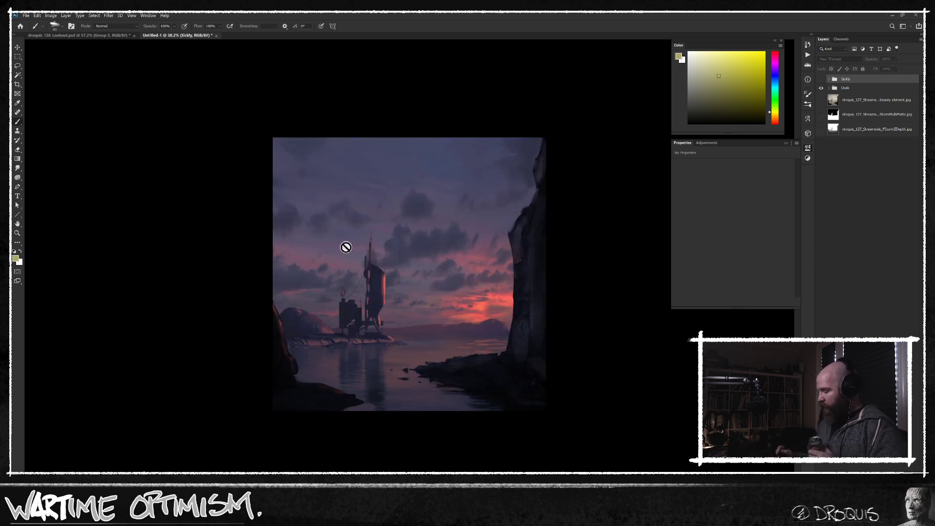
left_click(821, 79)
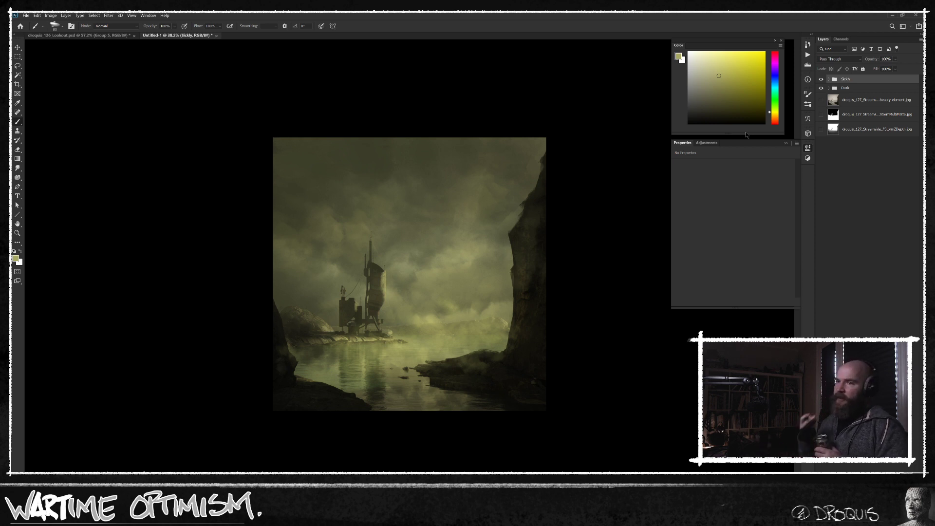
left_click(821, 79)
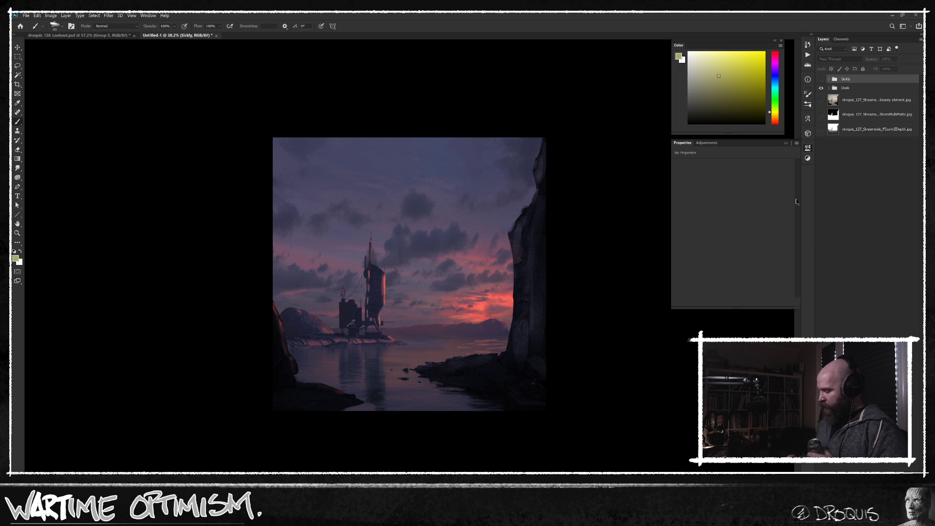
left_click(821, 79)
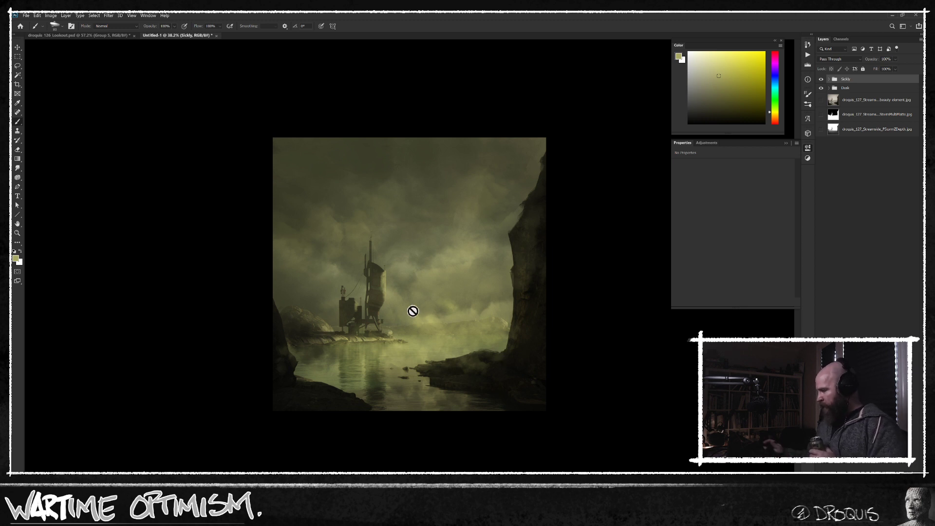
Step: Hide the Sickly group, move it to the end of the layer stack, and add a new layer above the Dusk group
left_click(821, 79)
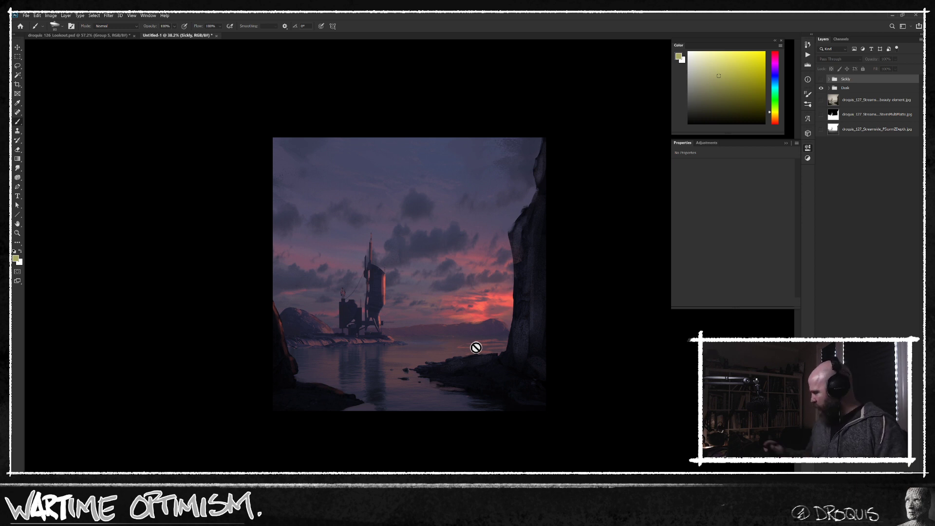
left_click_drag(865, 80, 861, 132)
left_click(858, 79)
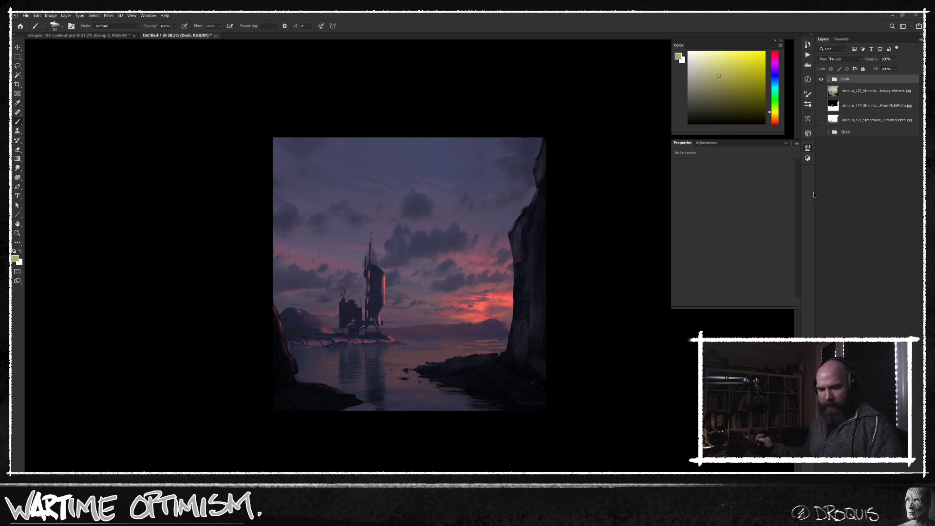
key("ctrl+shift+alt+n")
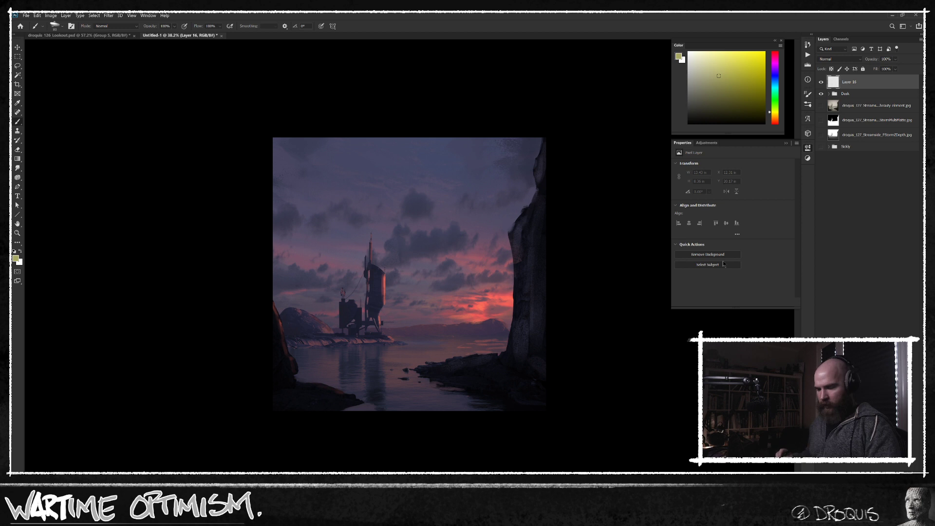
Step: Save the document as droquis_127_Streamside.psd in the 127_Streamside folder
key("ctrl+s")
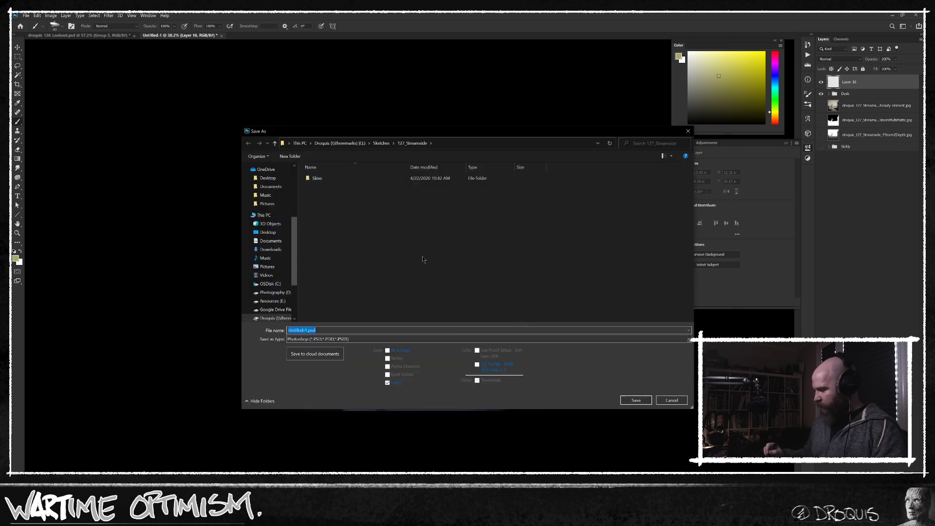
type("d")
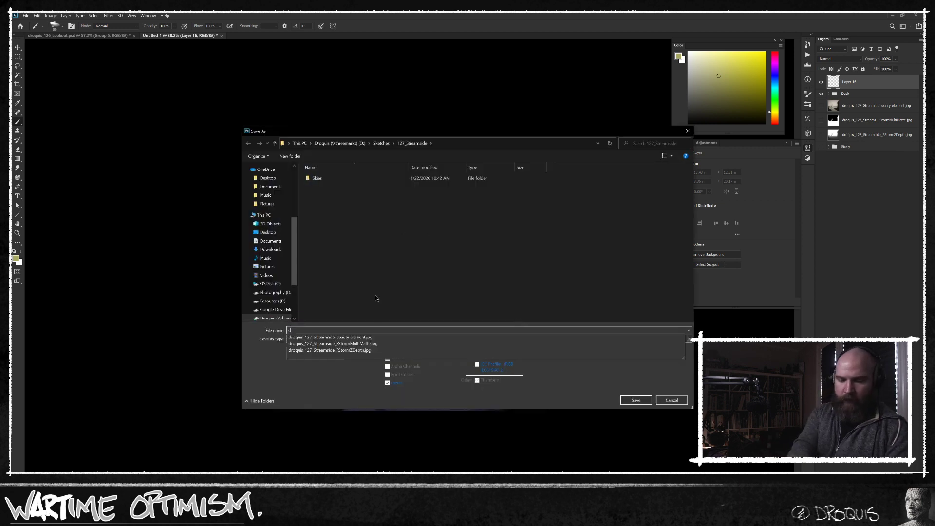
type("roquis_127_Str")
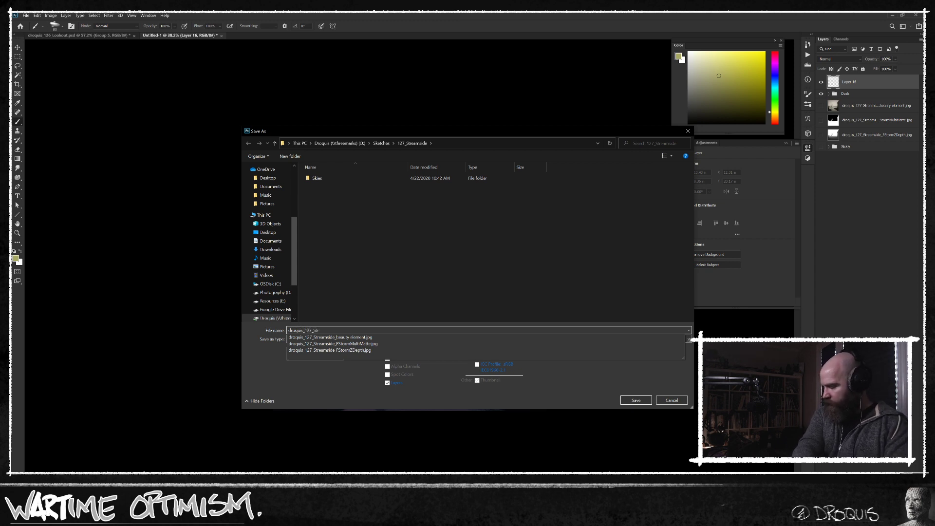
type("eama")
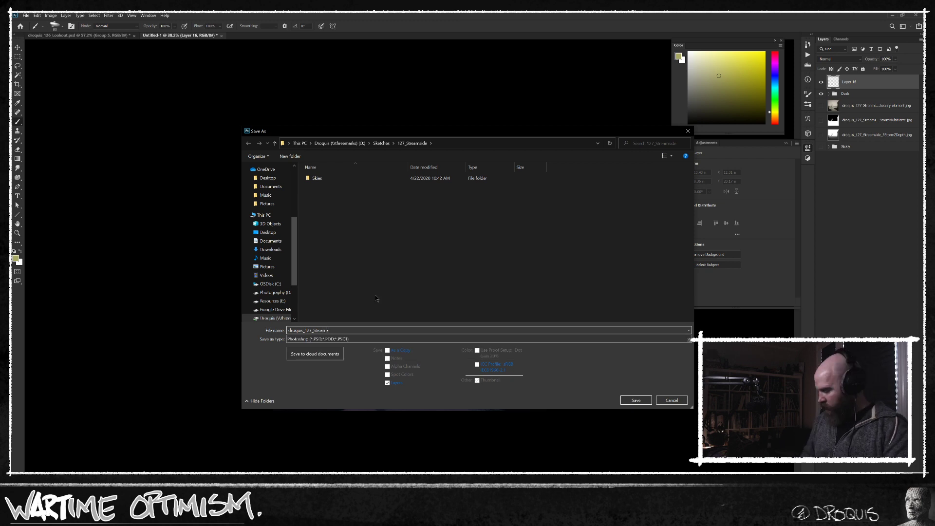
key("BackSpace")
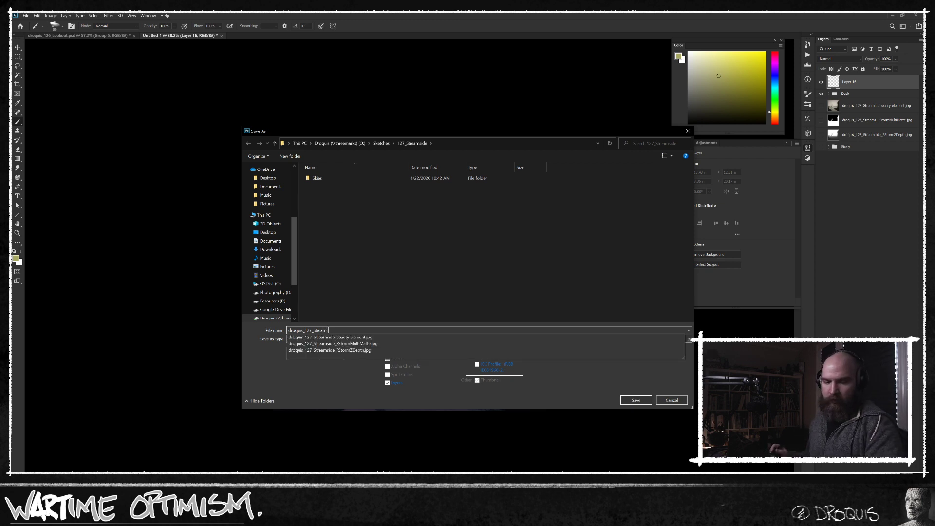
key("Return")
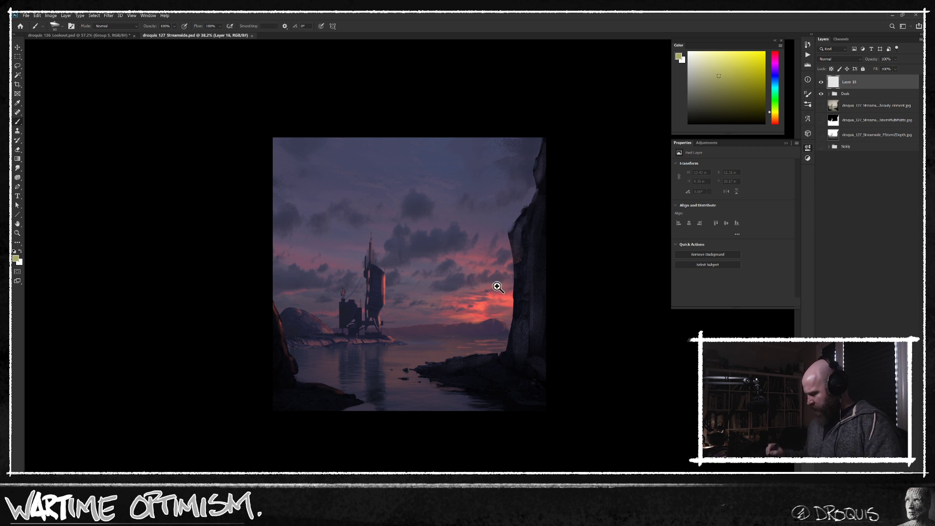
Step: Paint blue-violet tones sampled from the dusk sky over the upper sky near the cliff with an enlarged brush on the new layer
key("ctrl+plus")
scroll(505, 286, "up", 2)
key("f")
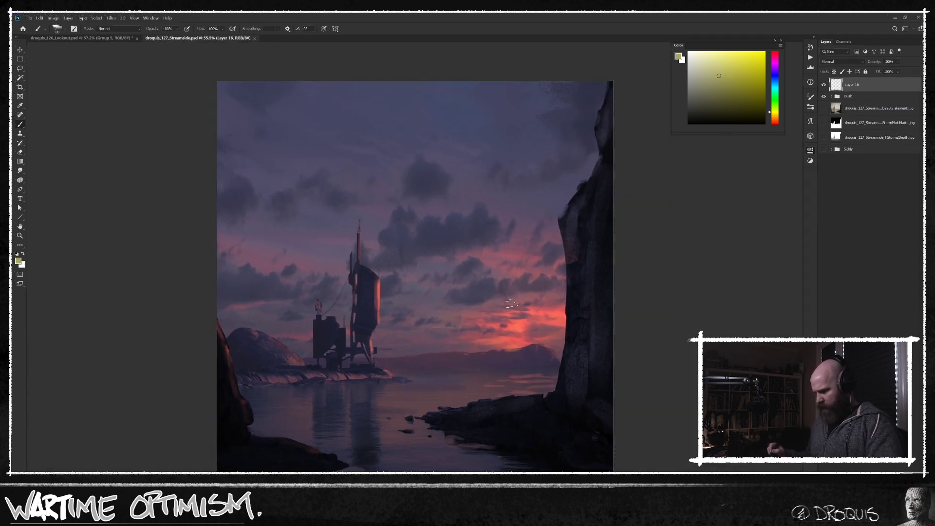
left_click_drag(492, 334, 451, 327)
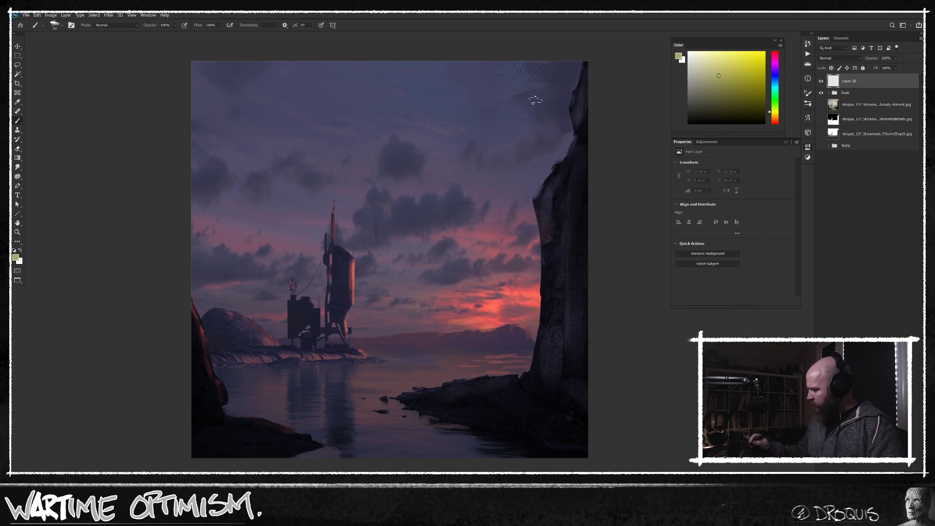
key("bracketright")
key("bracketright")
left_click(508, 106, "alt")
left_click_drag(503, 104, 514, 91)
left_click(448, 100, "alt")
key("bracketright")
left_click_drag(440, 95, 452, 80)
key("bracketright")
left_click_drag(555, 288, 549, 283)
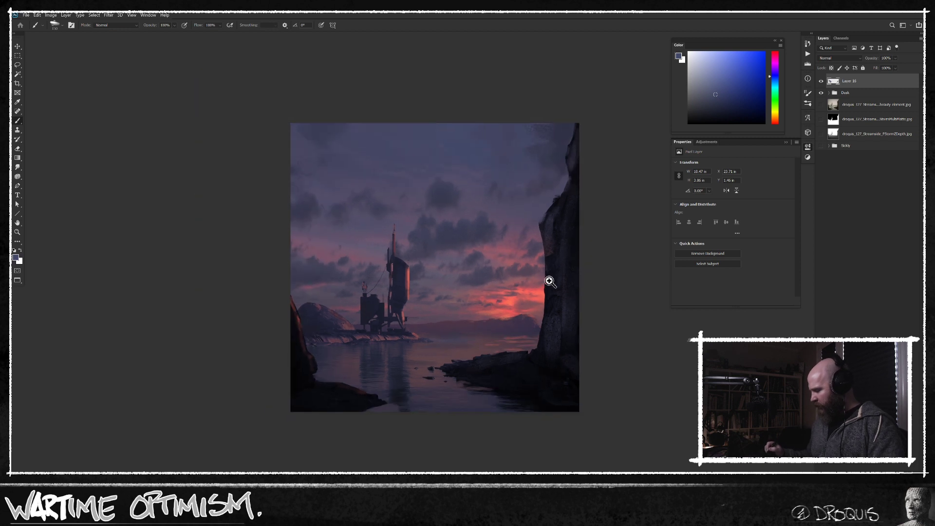
Step: Add a Hue/Saturation adjustment layer targeting the Blues with saturation +35 and reduced lightness
key("ctrl+u")
key("Return")
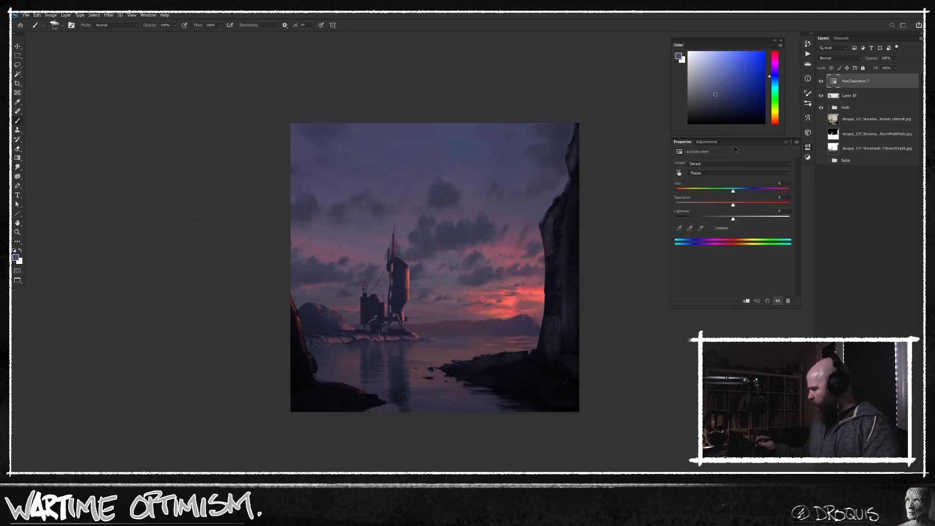
left_click(679, 173)
left_click_drag(455, 141, 507, 130)
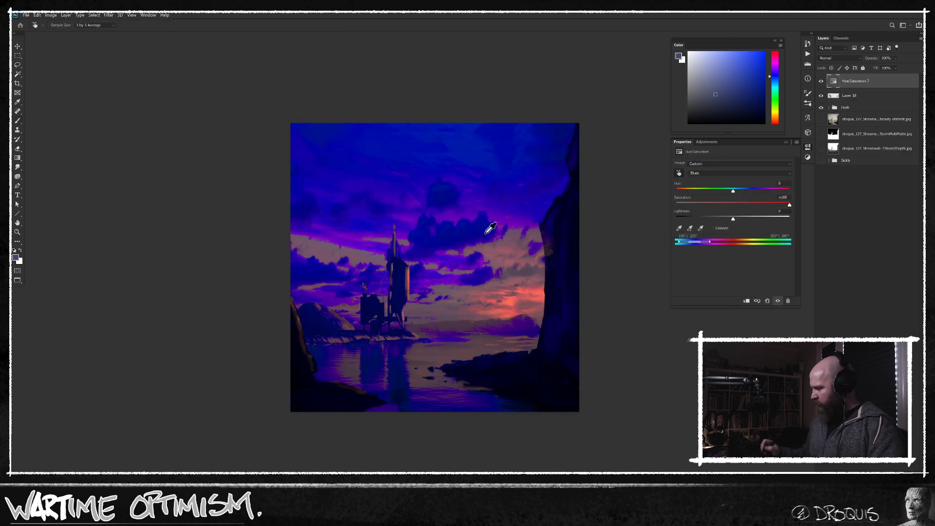
left_click_drag(785, 206, 716, 220)
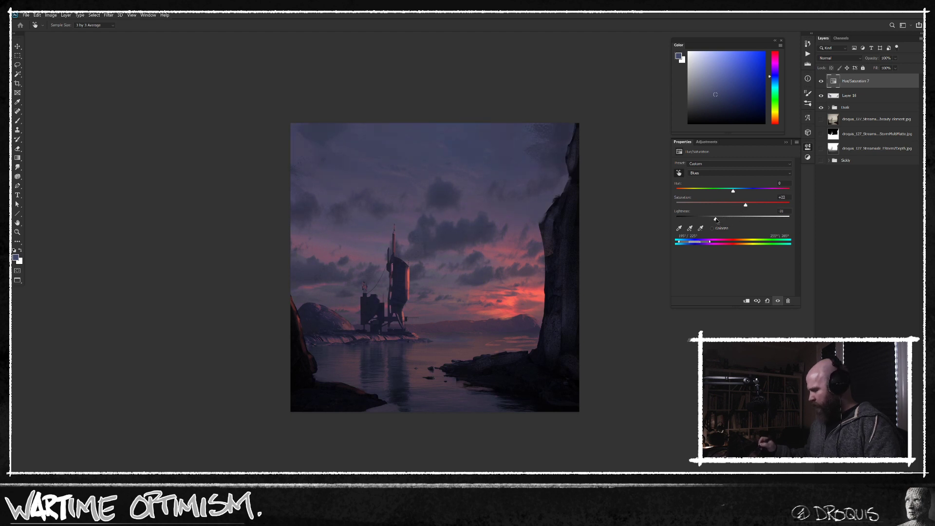
left_click_drag(760, 205, 704, 219)
Step: Compare the dusk sky with and without the Hue/Saturation adjustment and the painted sky layer
left_click(821, 82)
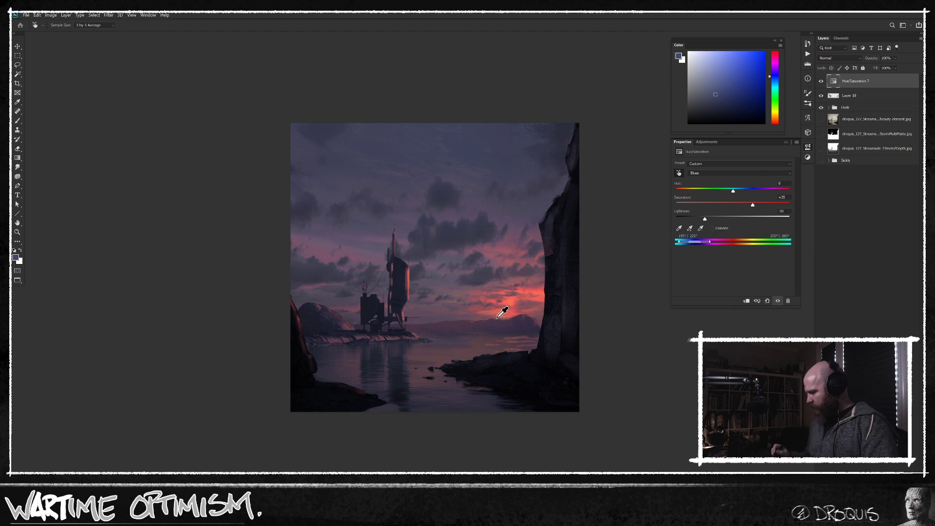
key("v")
left_click_drag(822, 81, 821, 97)
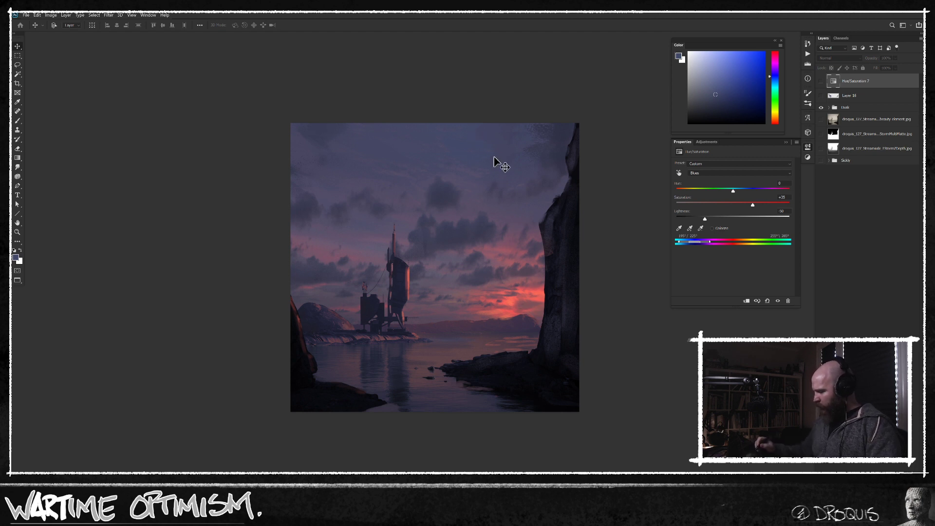
left_click_drag(821, 97, 821, 81)
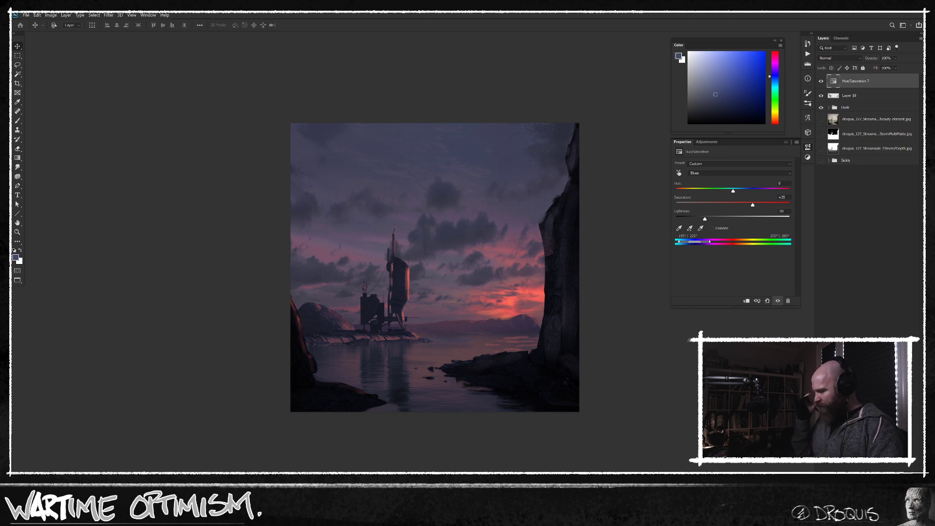
Step: Add a new layer above the Hue/Saturation adjustment and paint sampled sunset red onto the water below the glowing horizon
key("b")
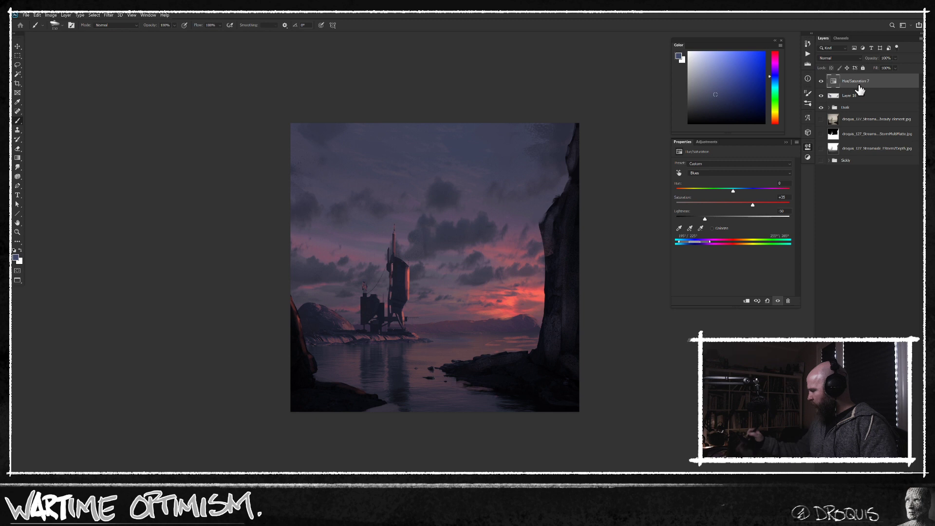
key("ctrl+shift+alt+n")
key("v")
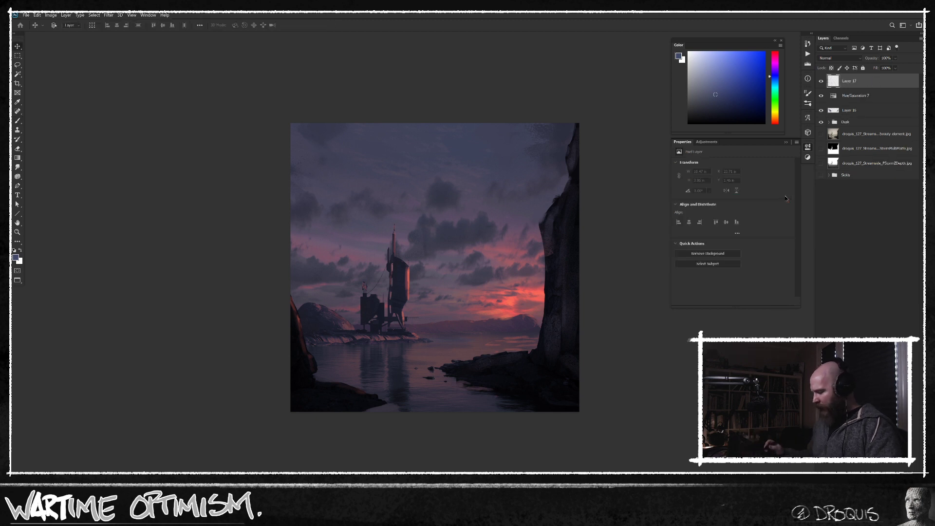
key("b")
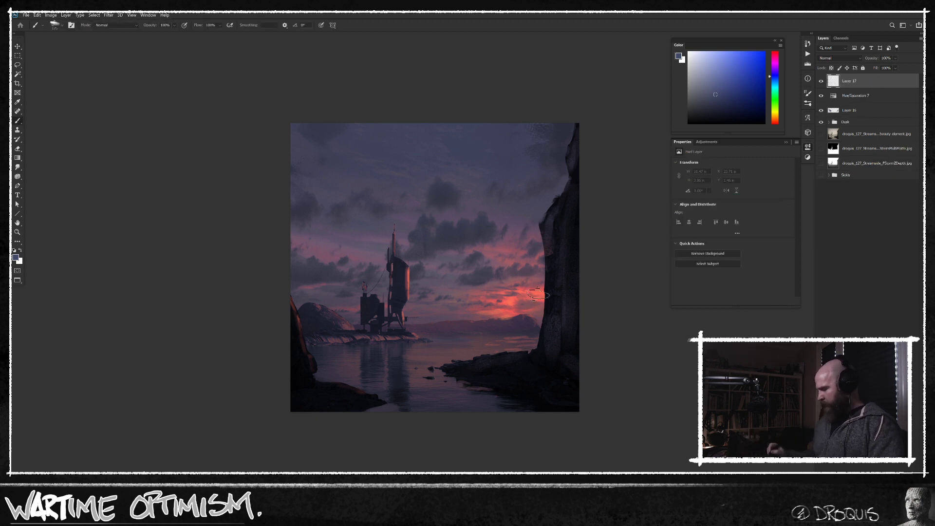
left_click(538, 294, "alt")
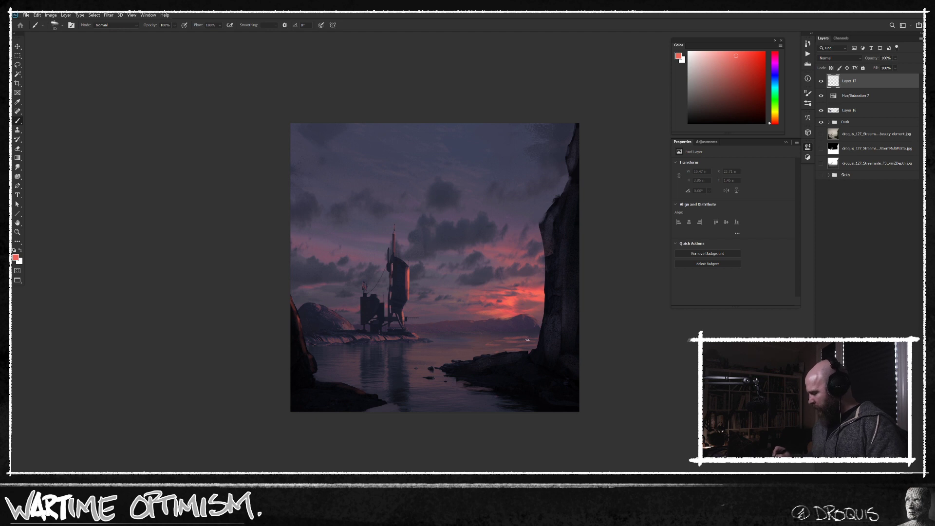
mouse_move(527, 338)
left_mouse_down()
mouse_move(537, 336)
mouse_move(482, 340)
left_mouse_up()
key("bracketright")
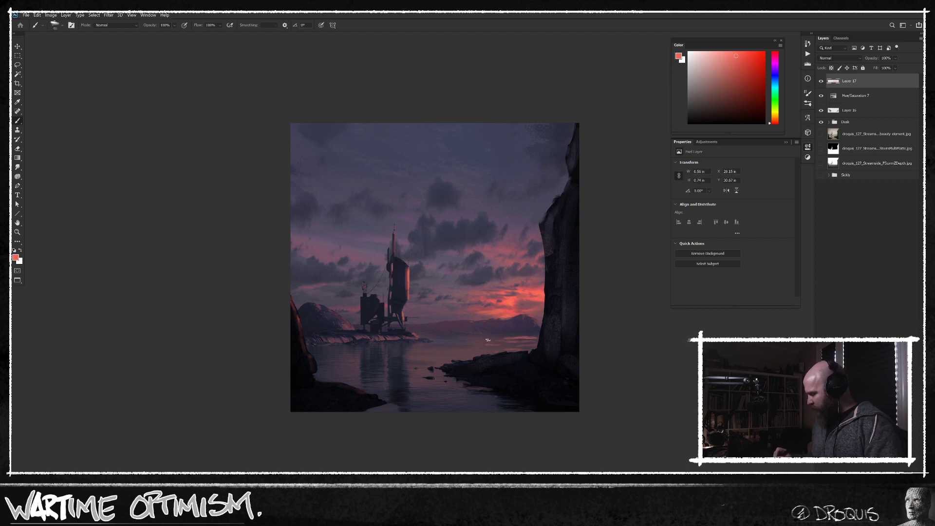
Step: Paint sampled violet tones along the distant shoreline between the cliff and the tower island
left_click(519, 317, "alt")
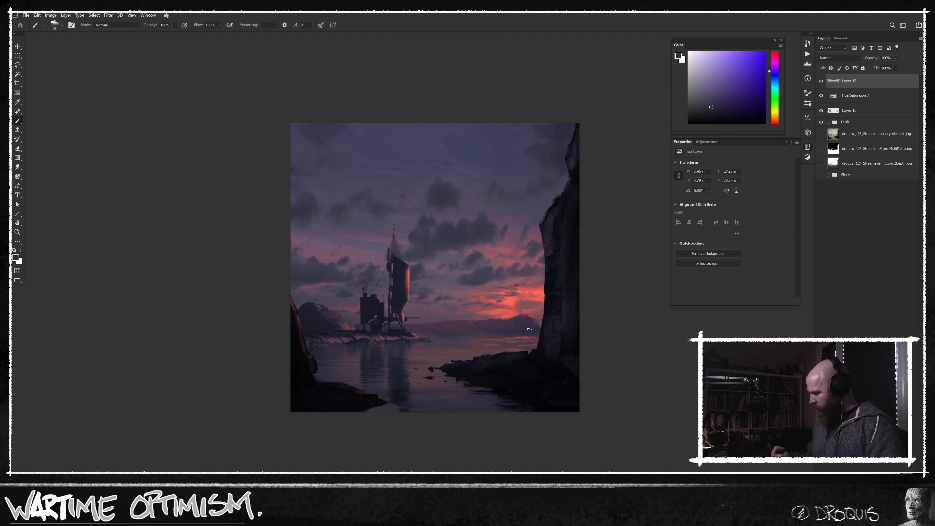
left_click_drag(531, 328, 467, 333)
left_click(529, 330, "alt")
left_click(504, 331, "alt")
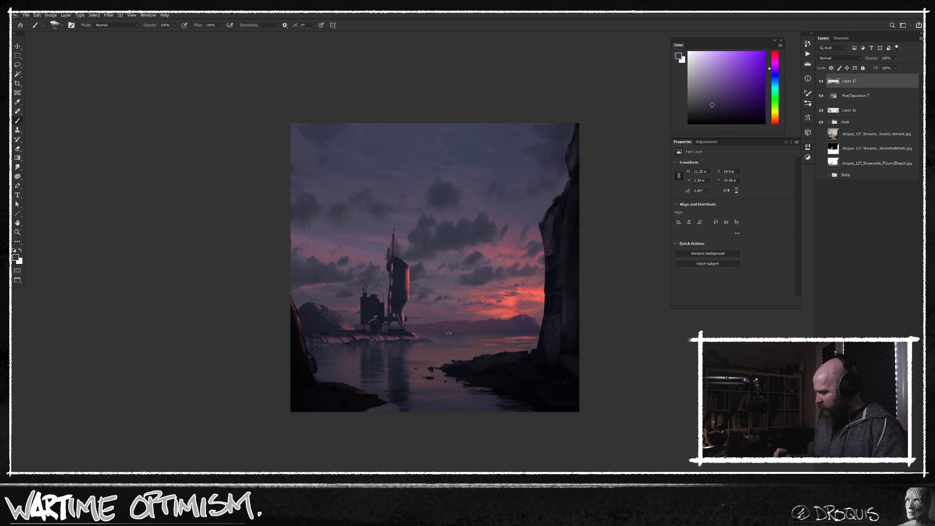
left_click_drag(440, 331, 429, 333)
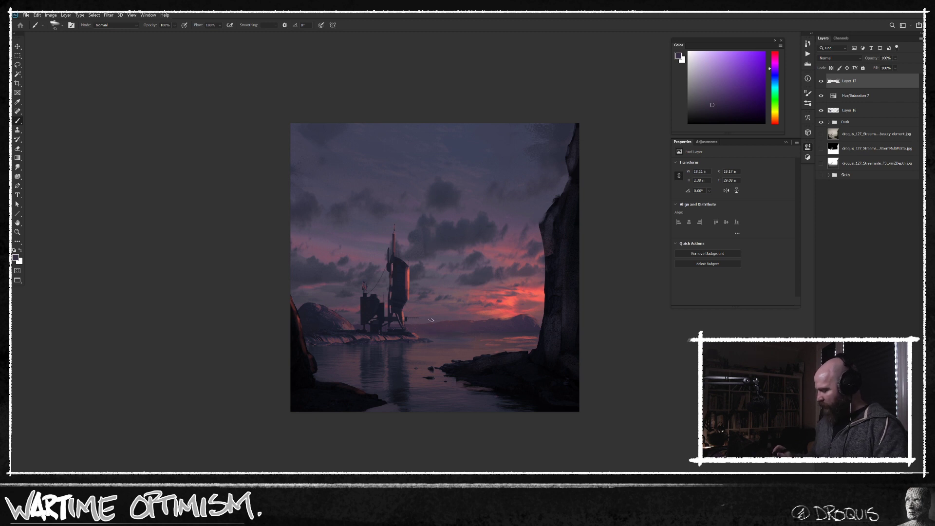
Step: Soften the tower island's waterline with short strokes of sampled pinkish and dark blue tones
left_click(415, 336, "alt")
left_click_drag(418, 336, 410, 337)
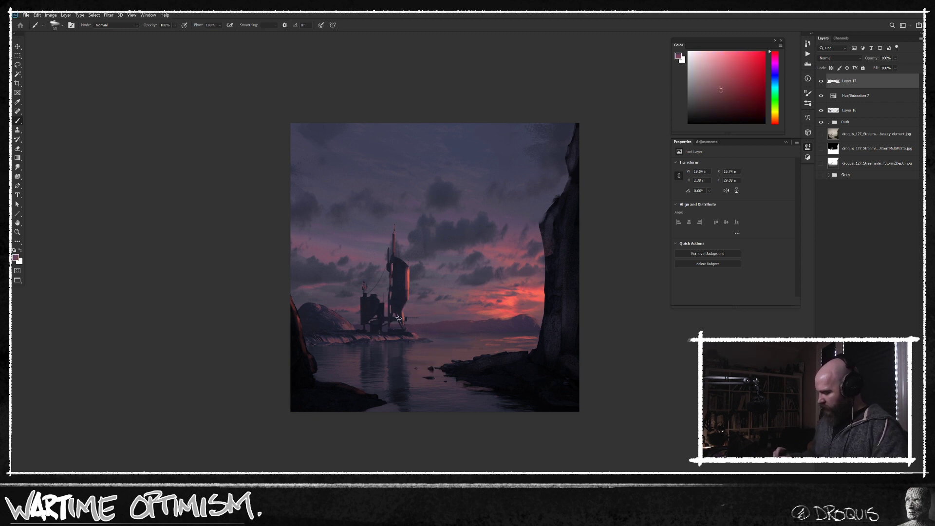
left_click(341, 333, "alt")
left_click_drag(336, 340, 327, 339)
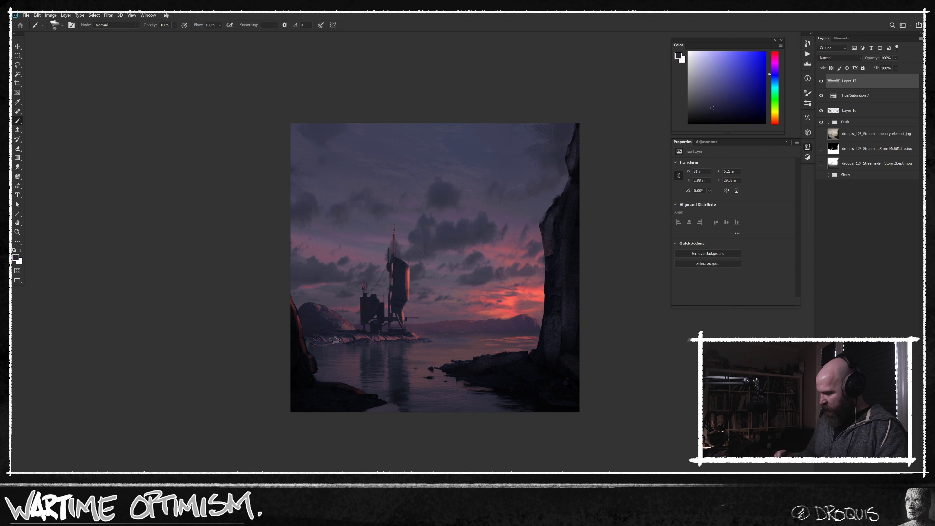
left_click(331, 333, "alt")
mouse_move(333, 338)
left_mouse_down()
mouse_move(347, 343)
mouse_move(329, 340)
left_mouse_up()
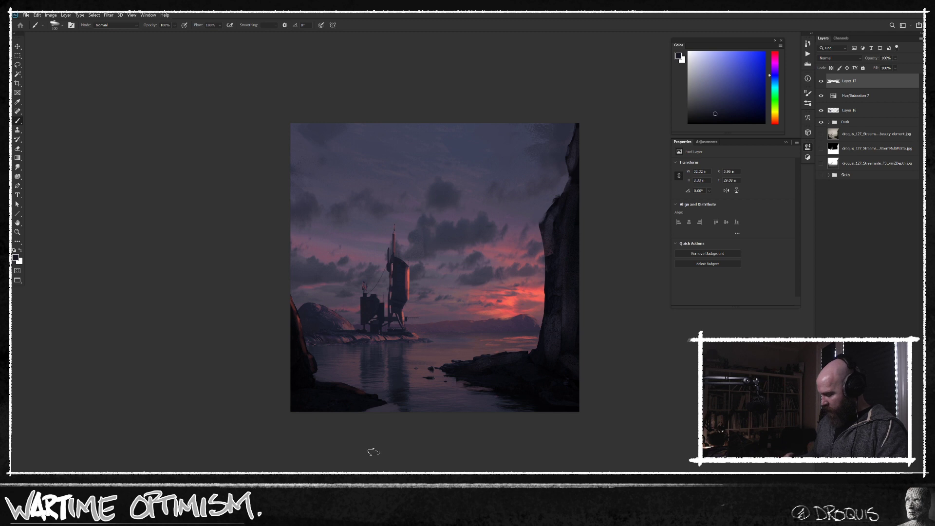
Step: Sample the tower's warm rim light and paint it into the tower's water reflection with a smaller brush
left_click(465, 348, "alt")
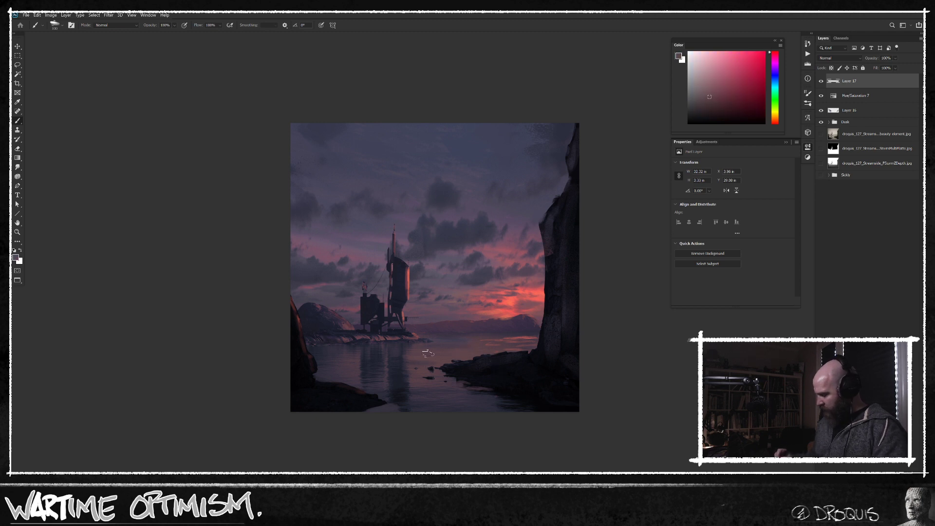
left_click(413, 276, "alt")
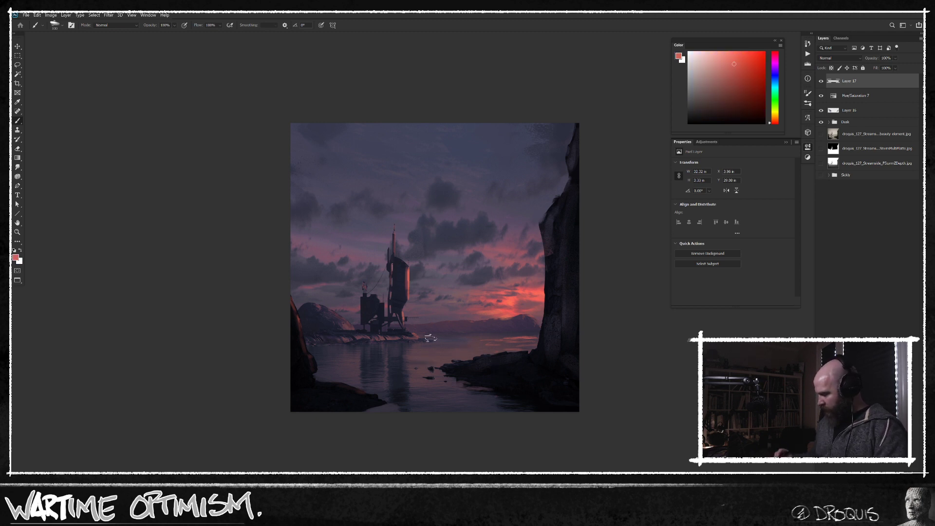
key("bracketleft")
key("bracketleft")
key("bracketleft")
key("bracketleft")
left_click_drag(409, 366, 405, 382)
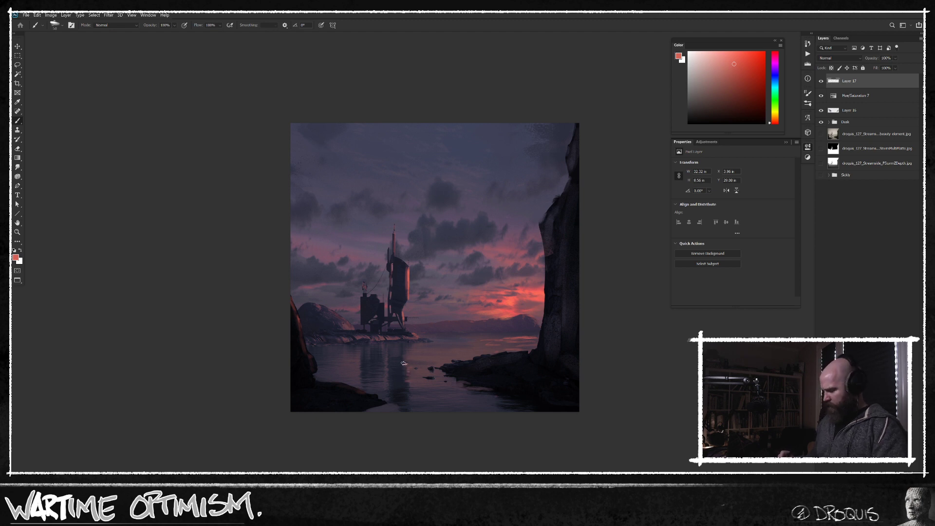
Step: Check the dusk image's values in greyscale and compare it with the Sickly group shown alone
left_click_drag(531, 346, 549, 341)
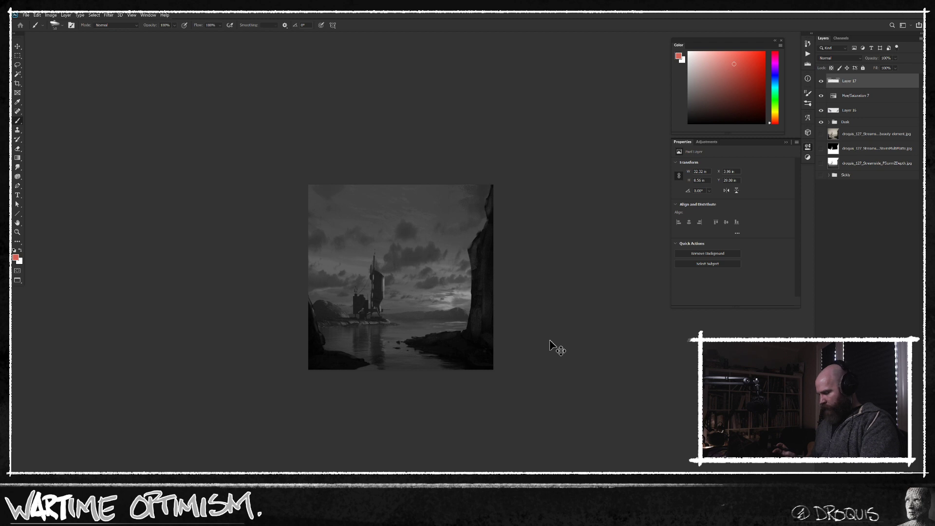
key("ctrl+y")
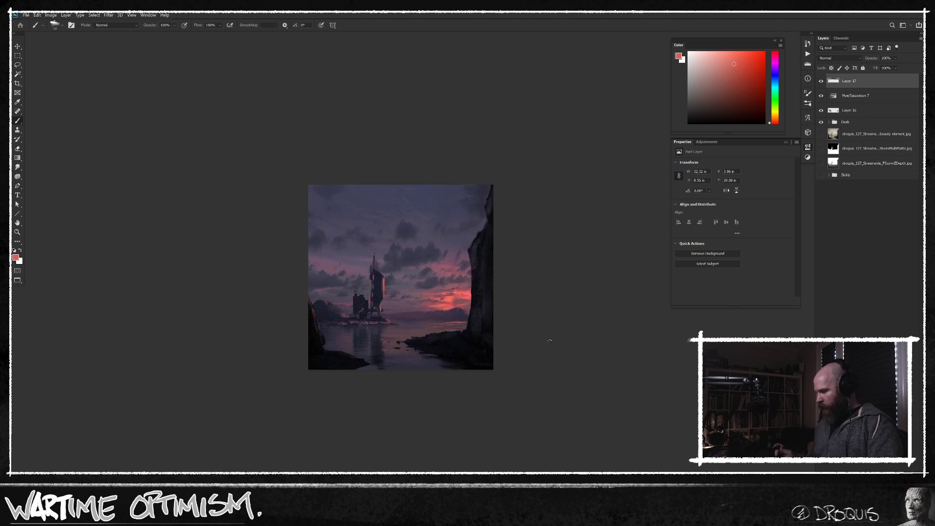
left_click_drag(472, 257, 478, 246)
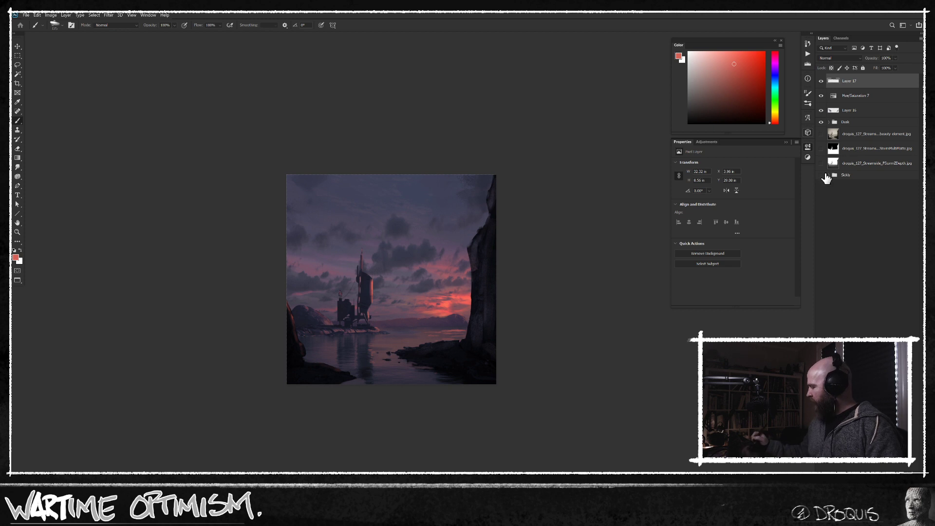
left_click(821, 175, "alt")
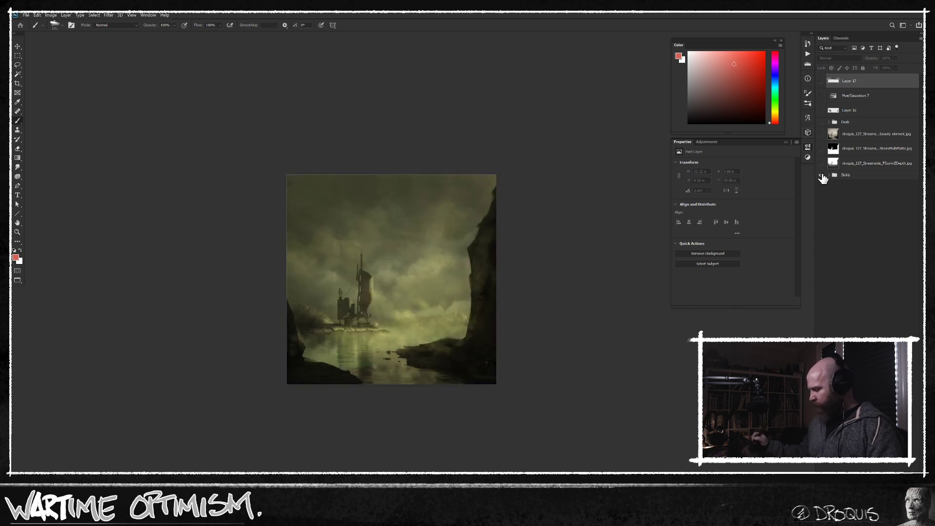
left_click(821, 176, "alt")
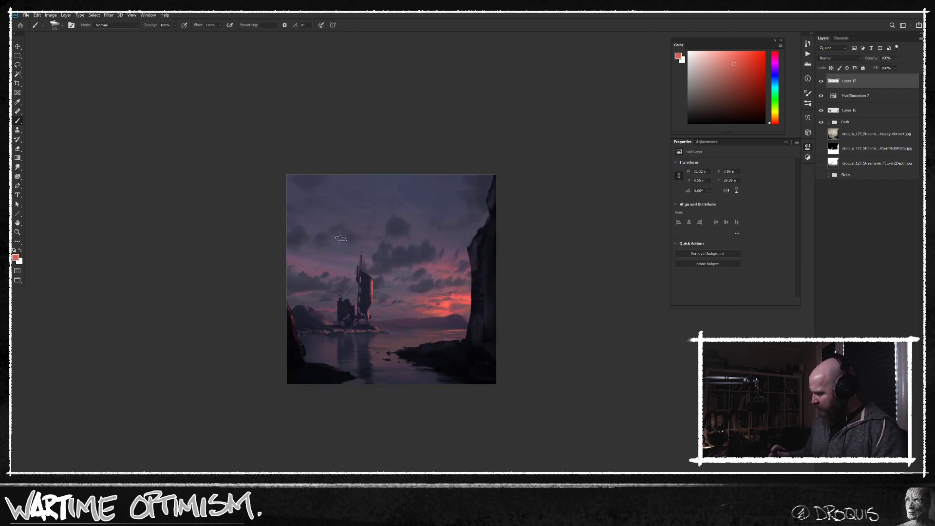
Step: Paint sampled sunset red among the clouds above the horizon, and work sampled violet over the large cloud with a bigger brush
left_click(418, 288, "ctrl")
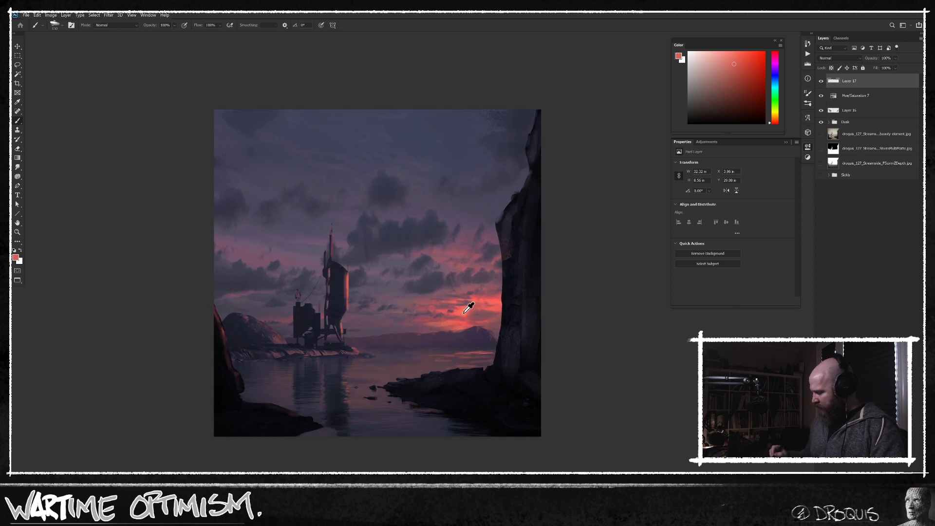
left_click_drag(442, 286, 455, 286)
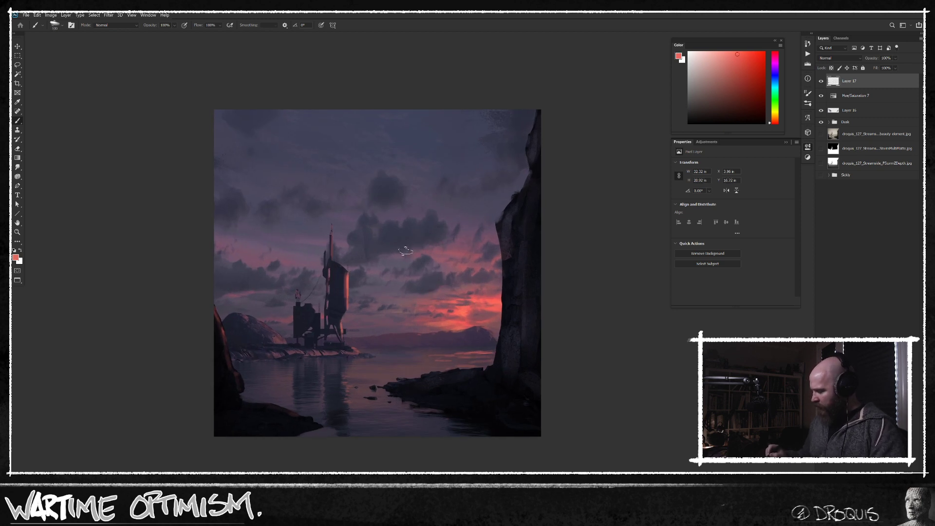
left_click(420, 200, "alt")
key("bracketright")
key("bracketright")
key("bracketright")
key("bracketright")
key("bracketright")
mouse_move(407, 222)
left_mouse_down()
mouse_move(416, 236)
mouse_move(439, 236)
left_mouse_up()
Step: Paint sampled tones over the small mid-sky cloud and a darker blue cloud in the upper sky with an enlarged brush
key("bracketright")
key("bracketright")
left_click(412, 178, "alt")
left_click_drag(387, 190, 379, 190)
left_click(714, 106)
key("bracketright")
key("bracketright")
left_click_drag(298, 124, 330, 115)
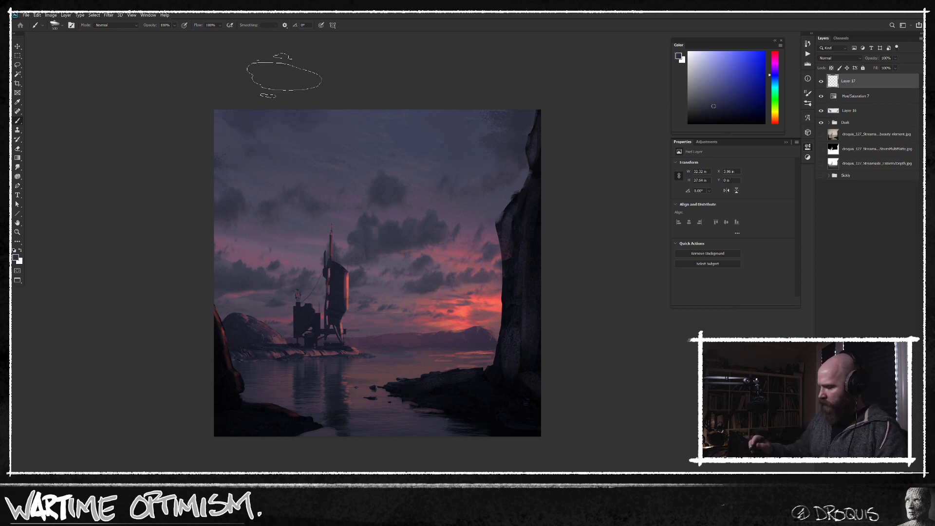
Step: Switch to a rectangular textured brush, enlarge it, and paint dark cloud texture across the upper sky above the tower
right_click(335, 150)
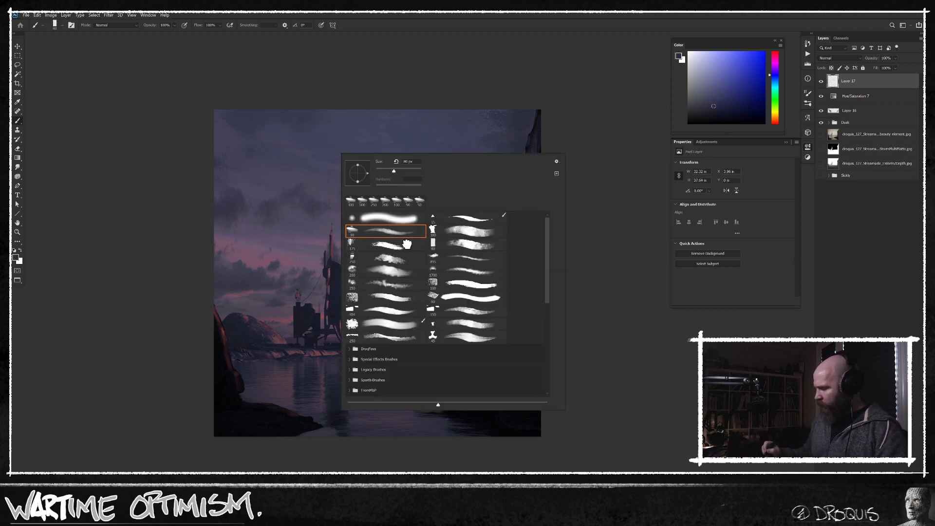
double_click(406, 244)
key("bracketright")
key("bracketright")
key("bracketright")
key("bracketright")
key("bracketright")
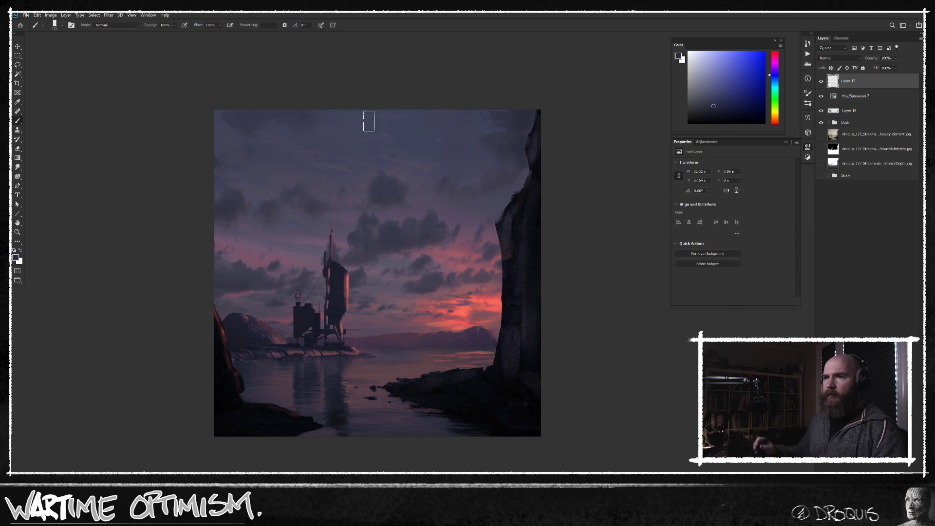
mouse_move(335, 126)
left_mouse_down()
mouse_move(315, 115)
mouse_move(267, 127)
left_mouse_up()
left_click(283, 139, "alt")
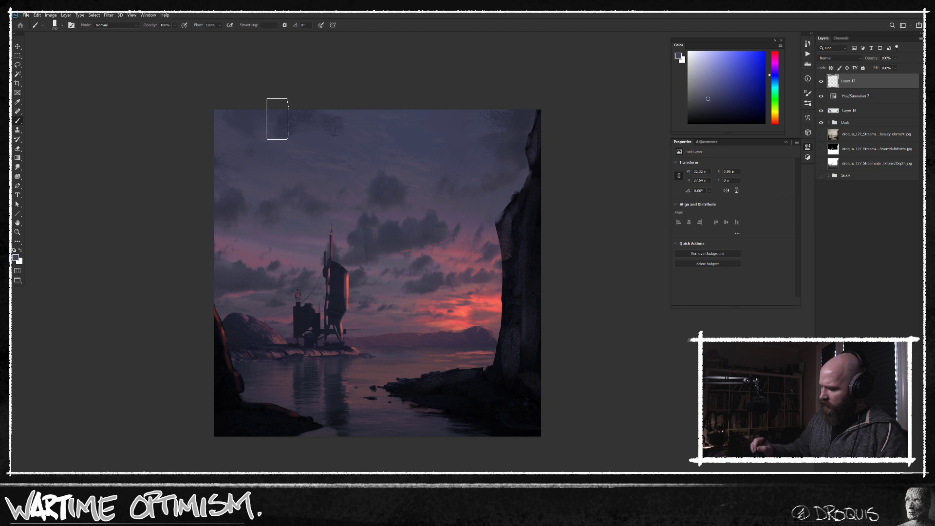
Step: Paint sampled dark blue over the sky's upper-left corner with a larger textured brush
left_click(293, 128, "alt")
key("bracketright")
key("bracketright")
key("bracketright")
key("bracketright")
left_click_drag(223, 114, 243, 109)
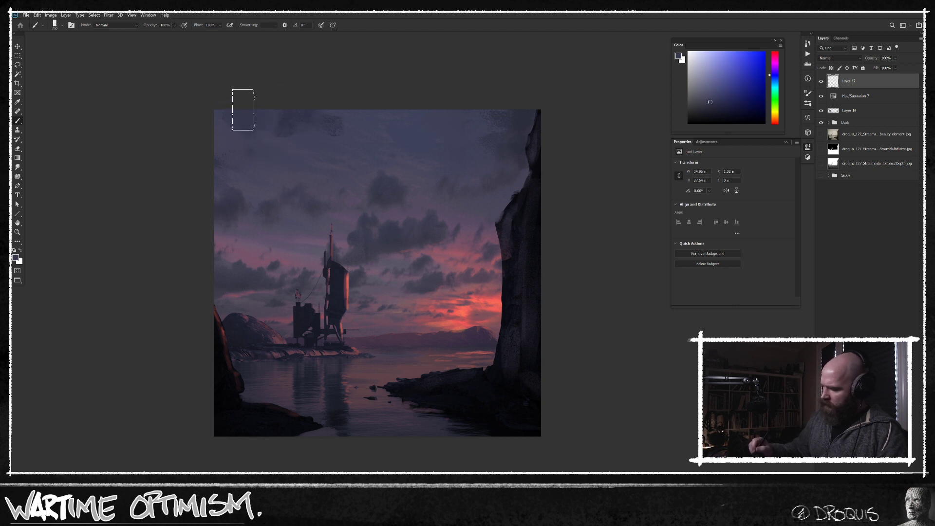
Step: Paint sampled dark blue tones over the upper sky beside the cliff top with the rectangular textured brush
mouse_move(520, 145)
left_mouse_down()
mouse_move(525, 130)
mouse_move(502, 139)
mouse_move(494, 128)
mouse_move(513, 106)
mouse_move(496, 115)
left_mouse_up()
left_click(486, 151, "alt")
left_click(475, 129, "alt")
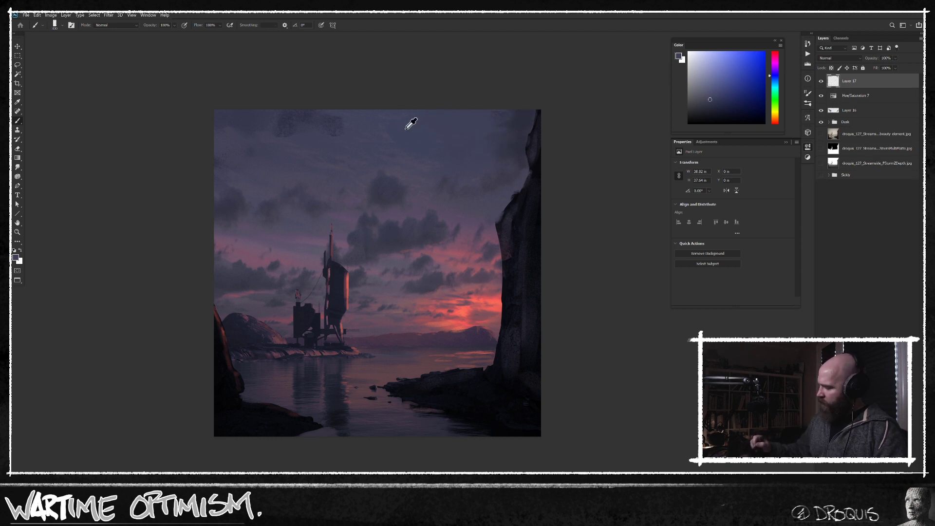
left_click(444, 144, "alt")
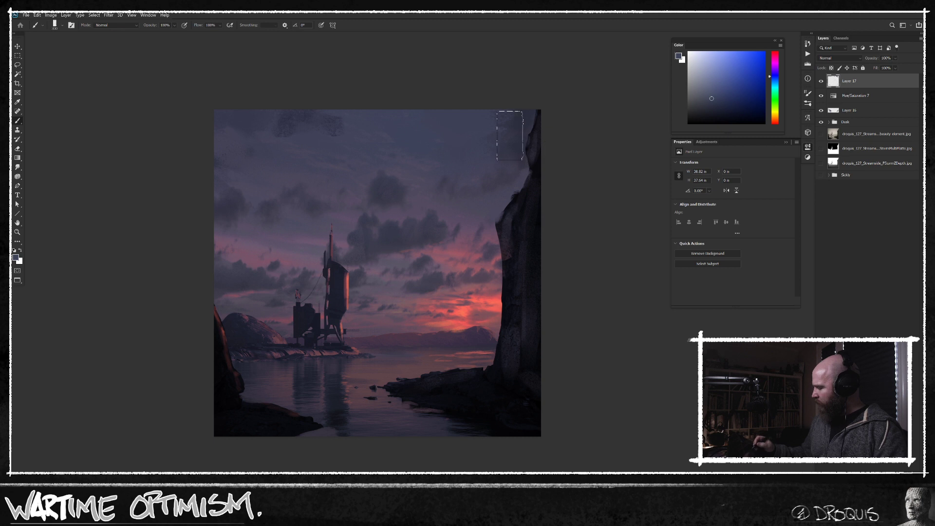
mouse_move(523, 154)
left_mouse_down()
mouse_move(544, 127)
mouse_move(553, 83)
left_mouse_up()
Step: Blend sampled violet-grey tones into the mid-sky clouds and the sky beside the cliff, reducing the brush size
left_click(490, 220, "alt")
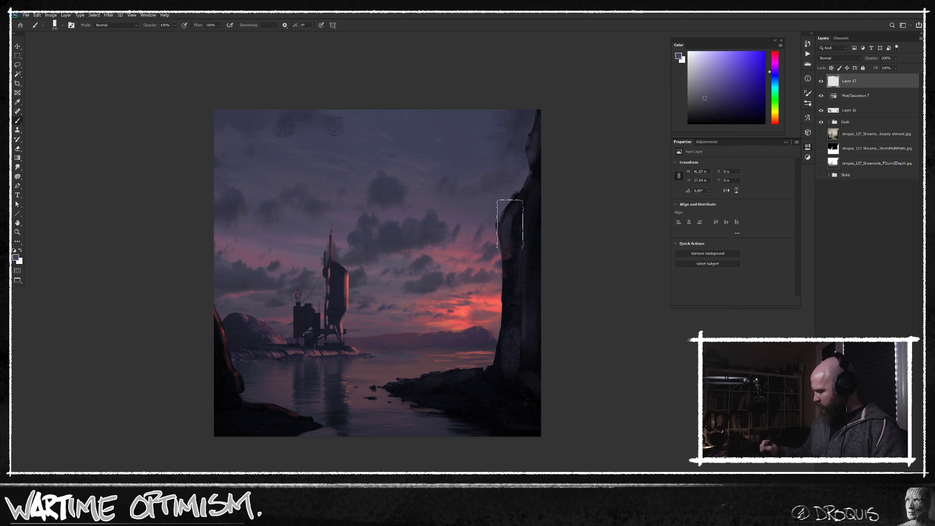
left_click(475, 219, "alt")
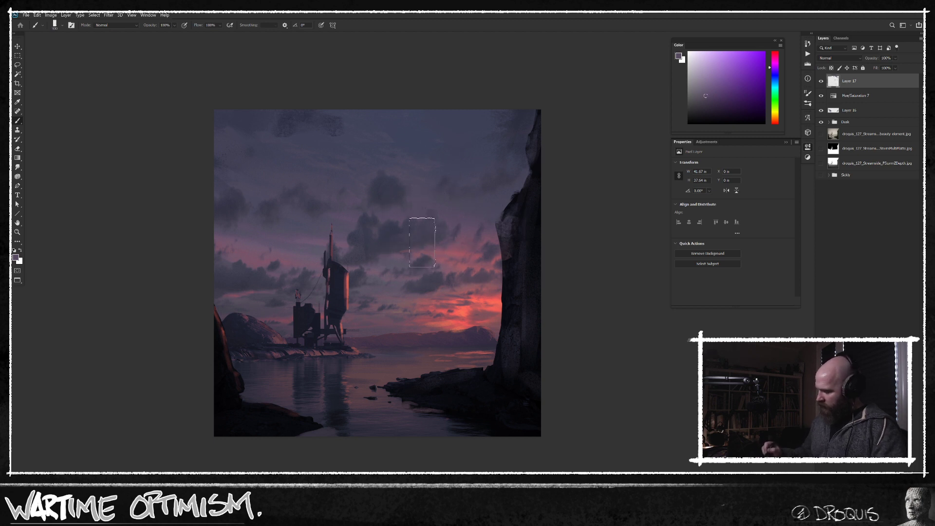
left_click(400, 211, "alt")
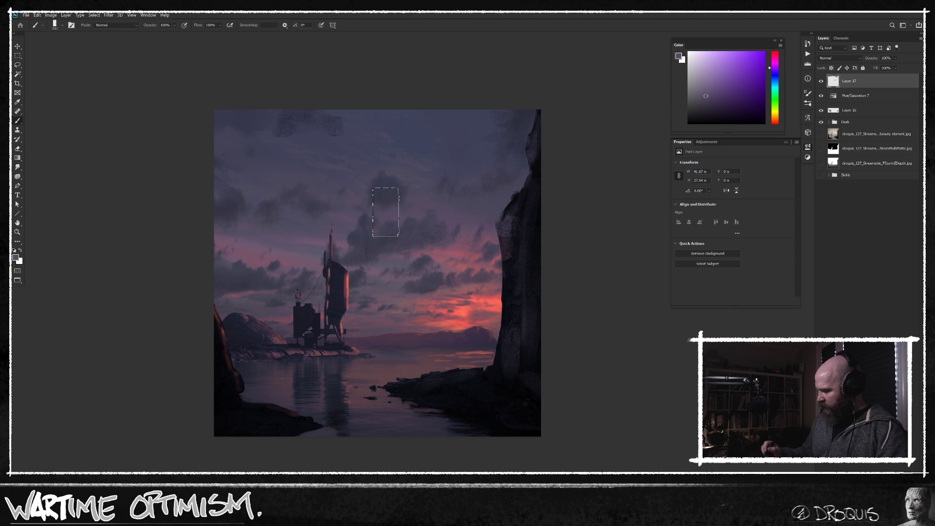
right_click(406, 222)
left_click(381, 305)
key("bracketleft")
key("bracketleft")
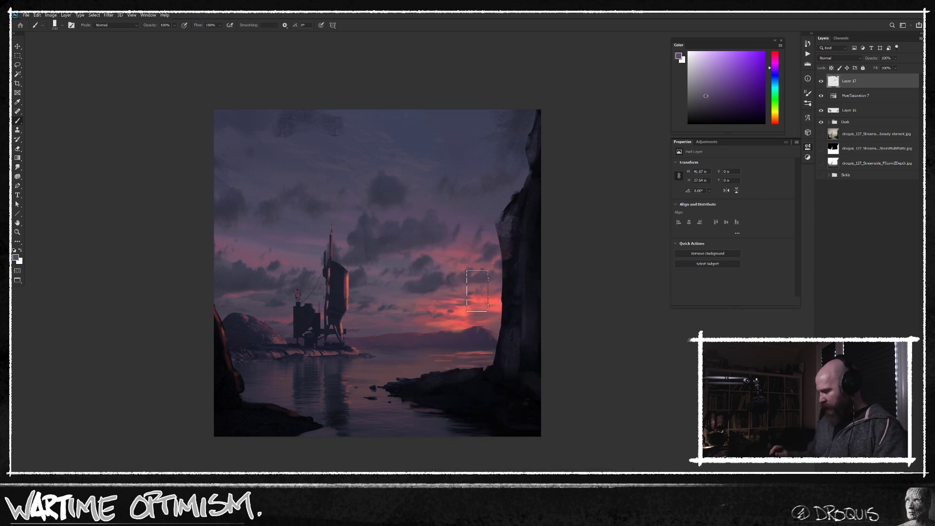
Step: Switch to a small tapered brush and touch up the tower with sampled orange-red rim light and dark tones
scroll(392, 335, "up", 1)
left_click_drag(465, 280, 450, 308)
key("bracketleft")
key("bracketleft")
right_click(449, 263)
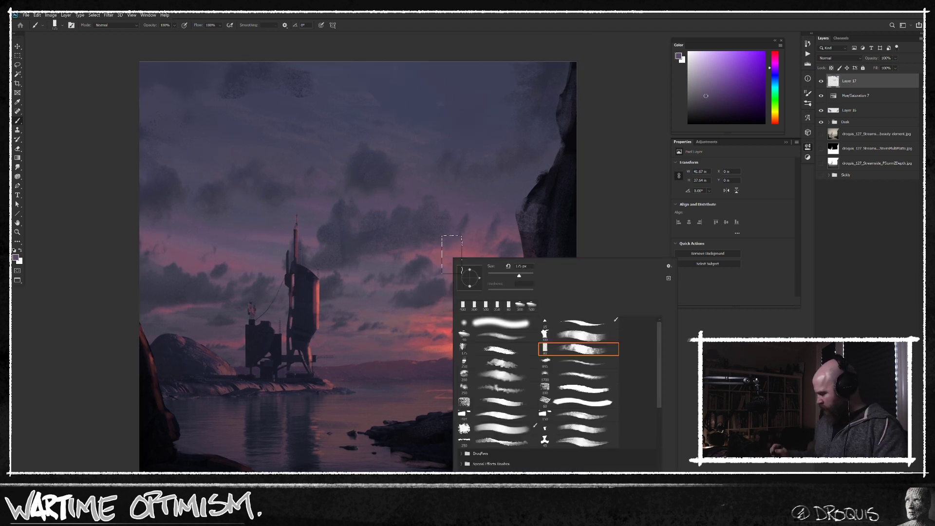
left_click(501, 336)
key("Return")
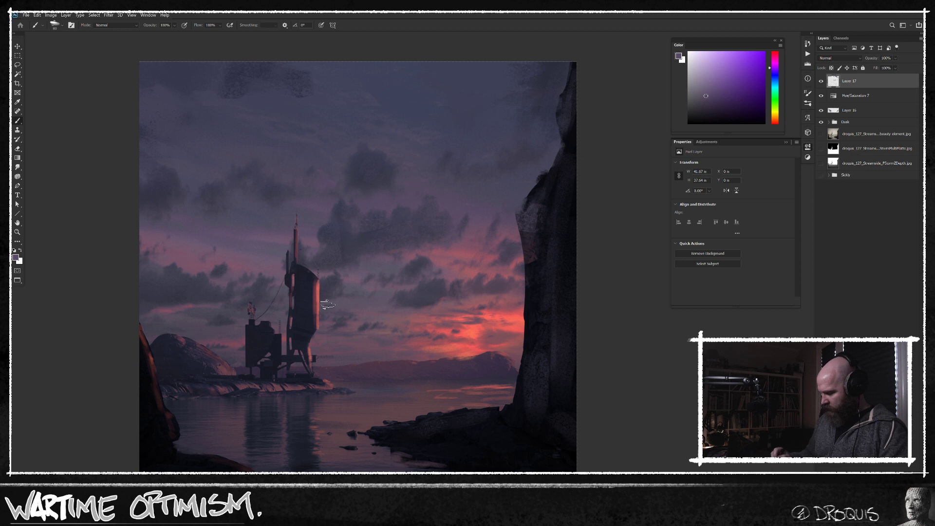
left_click(318, 294, "alt")
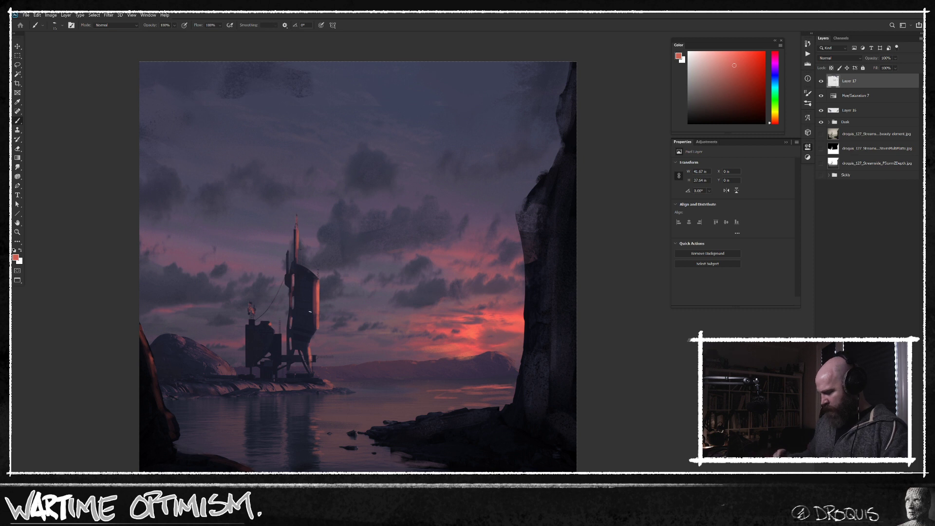
left_click(300, 317, "alt")
left_click(172, 364, "alt")
key("]")
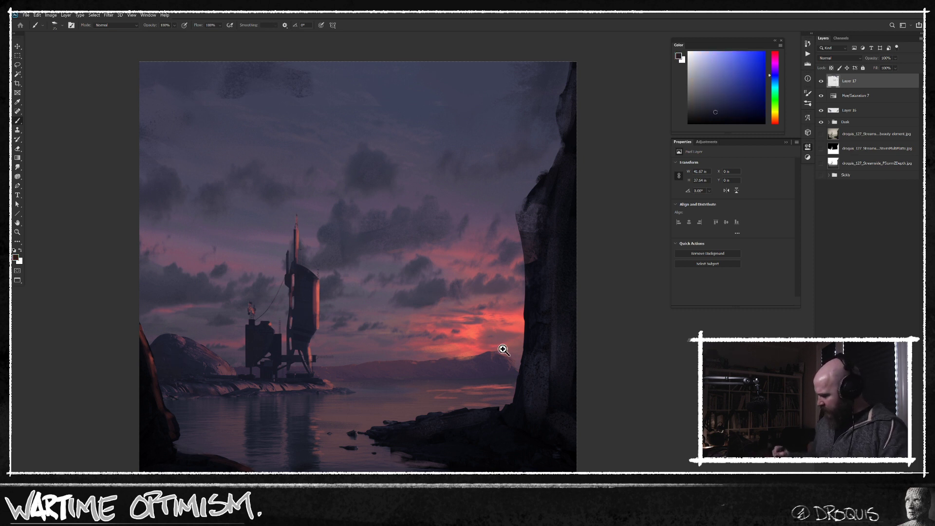
Step: Paint sampled muted purple over the distant mountain below the sunset glow to soften it
left_click_drag(503, 349, 485, 328)
left_click(484, 360, "alt")
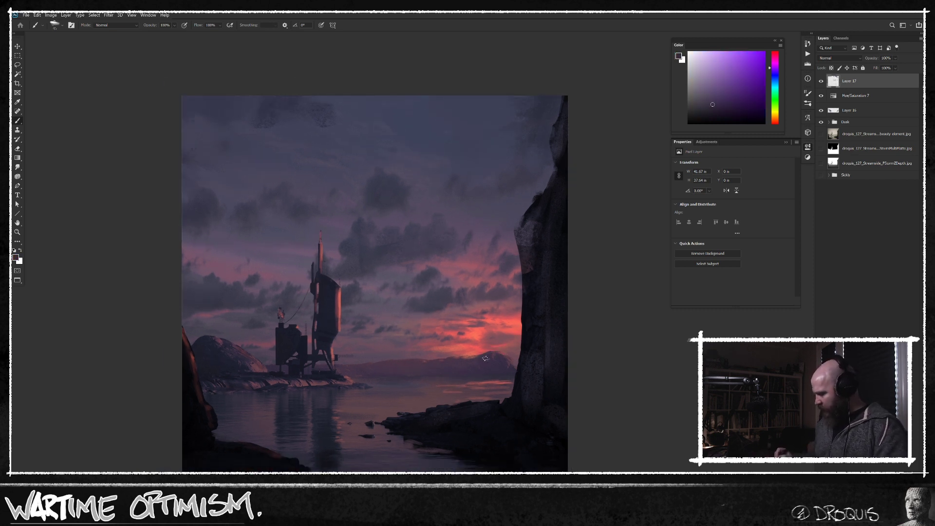
left_click_drag(502, 368, 488, 370)
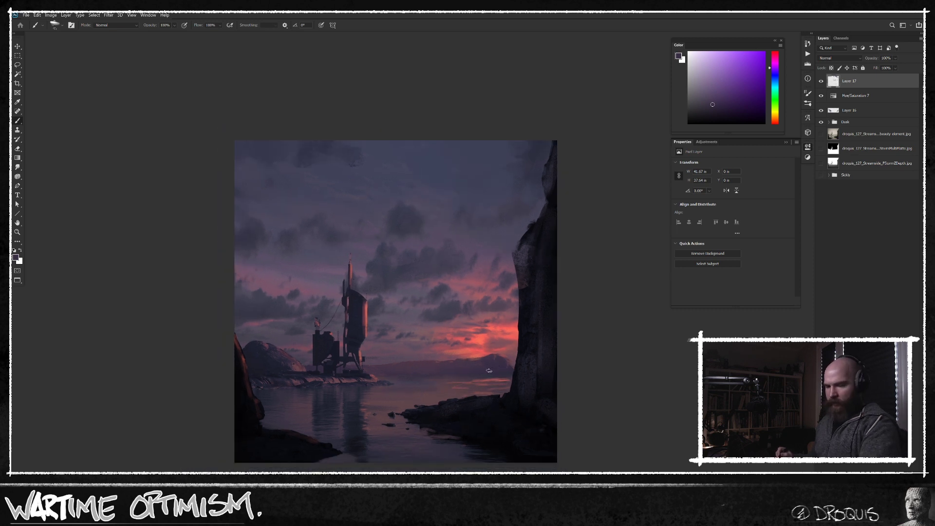
Step: Flip the canvas horizontally and paint sampled near-black along the tall cliff's edge
key("ctrl+shift+h")
left_click(274, 325, "alt")
left_click(268, 325, "alt")
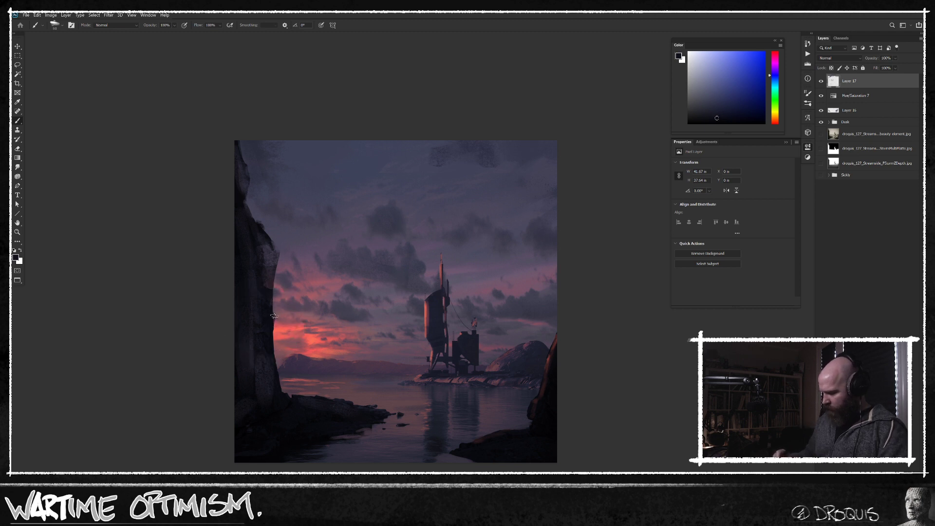
Step: Switch to a ragged textured brush, shrink it, and rework the tall cliff's upper silhouette with sampled dark tones
right_click(327, 154)
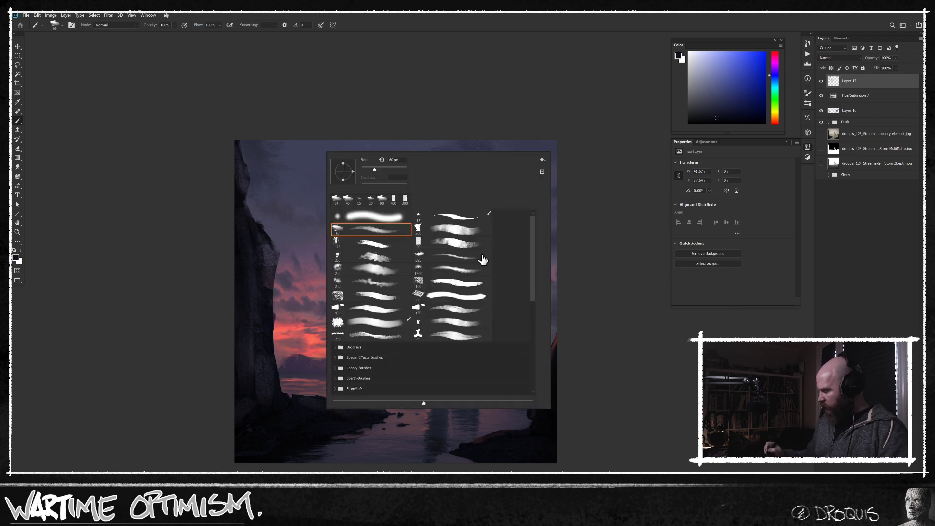
double_click(461, 230)
key("bracketleft")
key("bracketleft")
key("bracketleft")
key("bracketleft")
key("bracketleft")
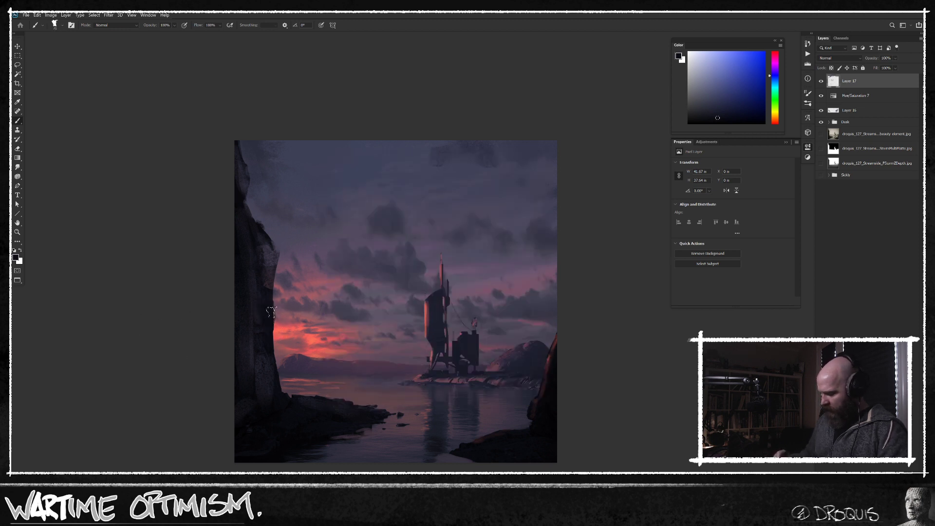
left_click(265, 235, "alt")
mouse_move(262, 225)
left_mouse_down()
mouse_move(247, 173)
mouse_move(245, 194)
left_mouse_up()
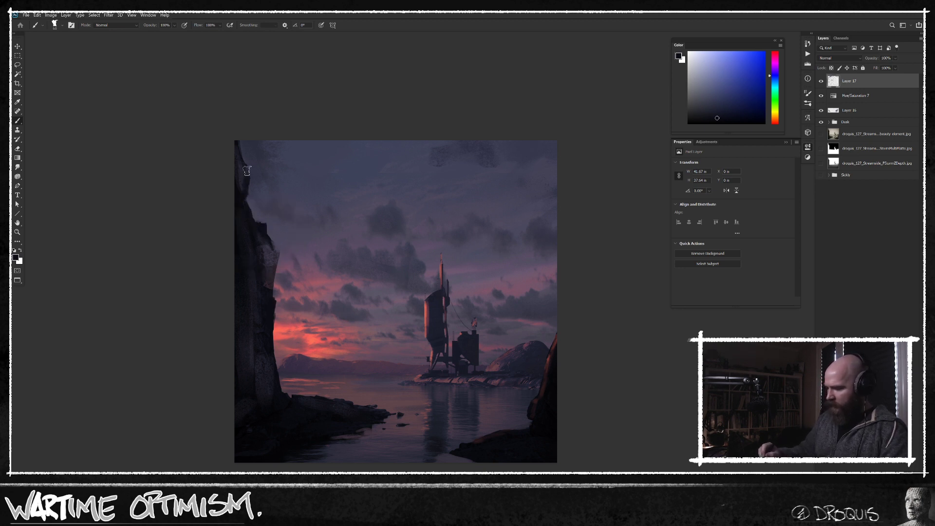
Step: Reshape the long rocky spit below the tall cliff and its waterline with sampled rock and water tones
scroll(391, 205, "down", 3)
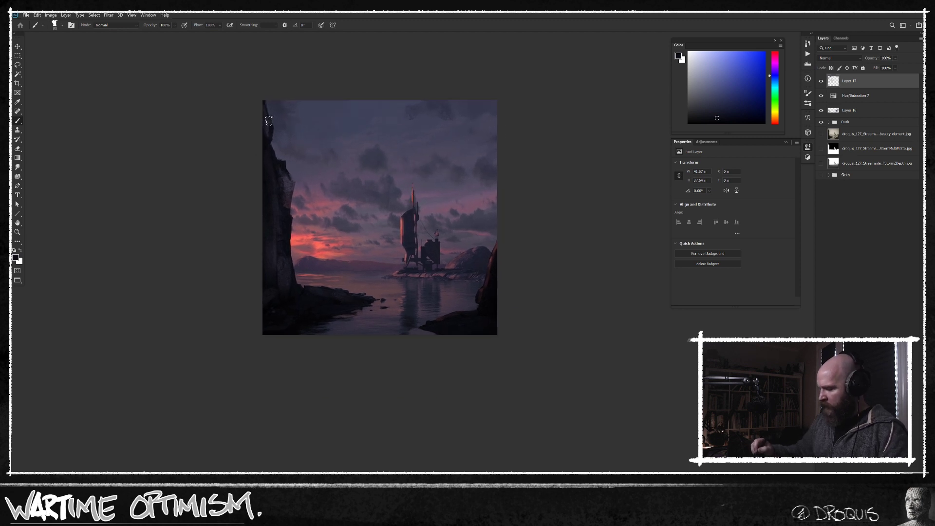
left_click(312, 292, "alt")
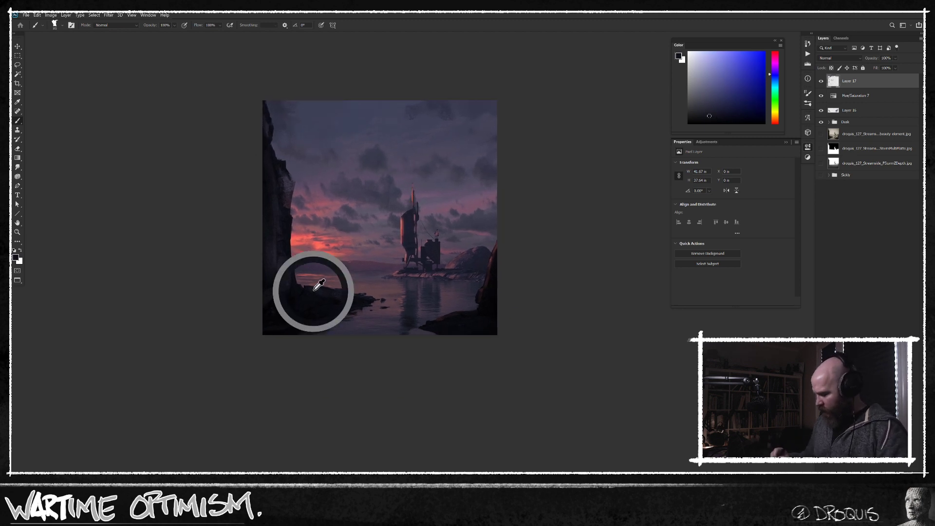
left_click(356, 288, "alt")
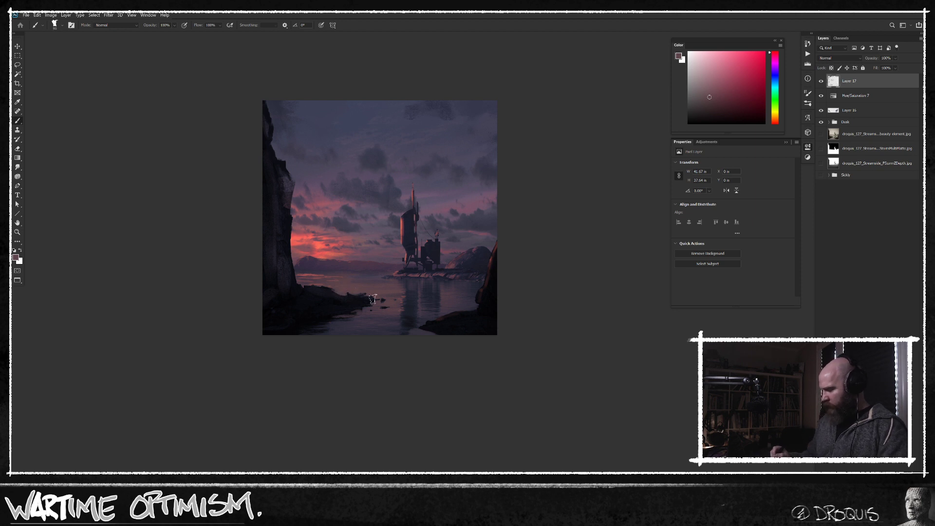
left_click(310, 317, "alt")
left_click_drag(292, 324, 303, 322)
left_click(356, 319, "alt")
left_click(373, 308, "alt")
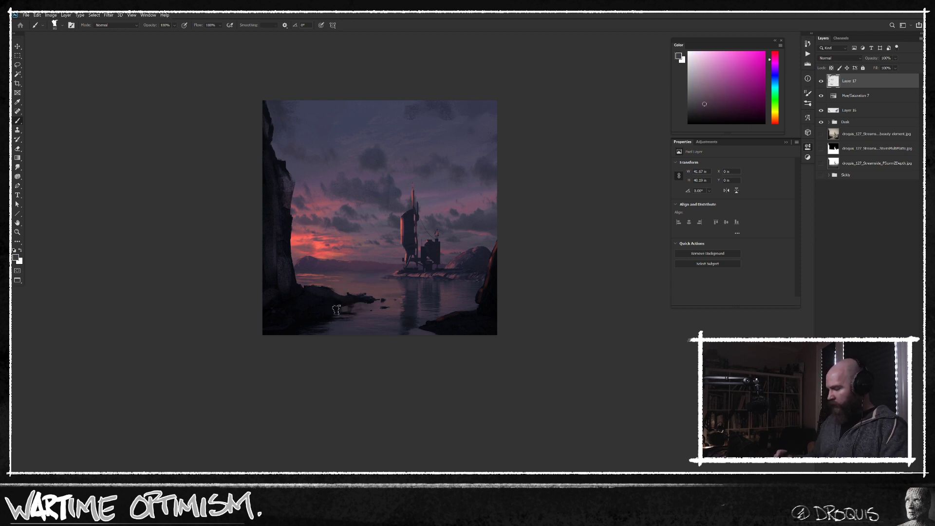
left_click(361, 292, "alt")
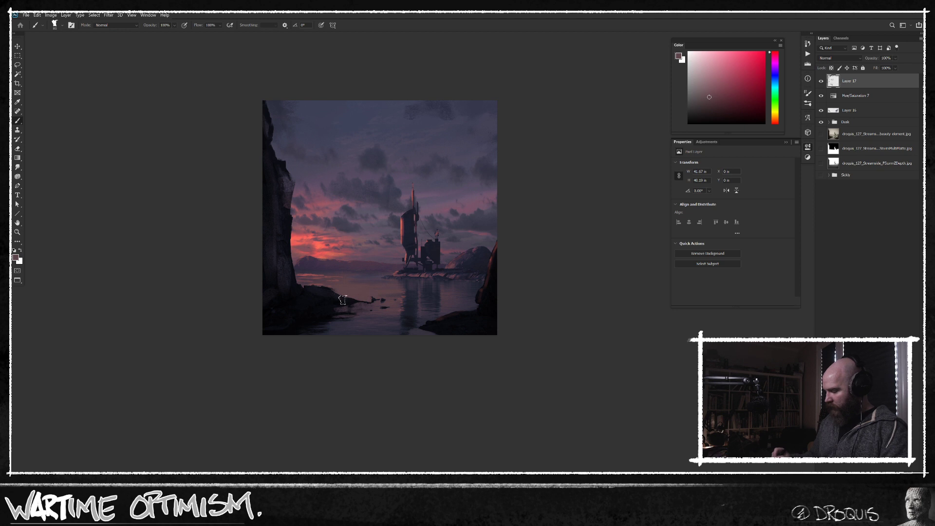
left_click(343, 299, "alt")
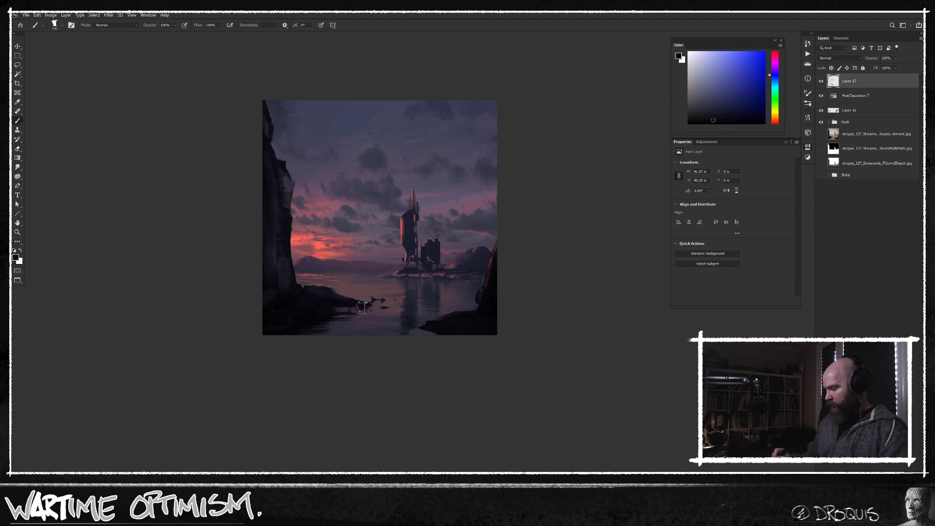
Step: Trim the smaller foreground rock's tip and repaint the surrounding water with sampled dark violet and blue tones
left_click(440, 319, "alt")
left_click(419, 326, "alt")
left_click(418, 326, "alt")
left_click(443, 324, "alt")
left_click(461, 304, "alt")
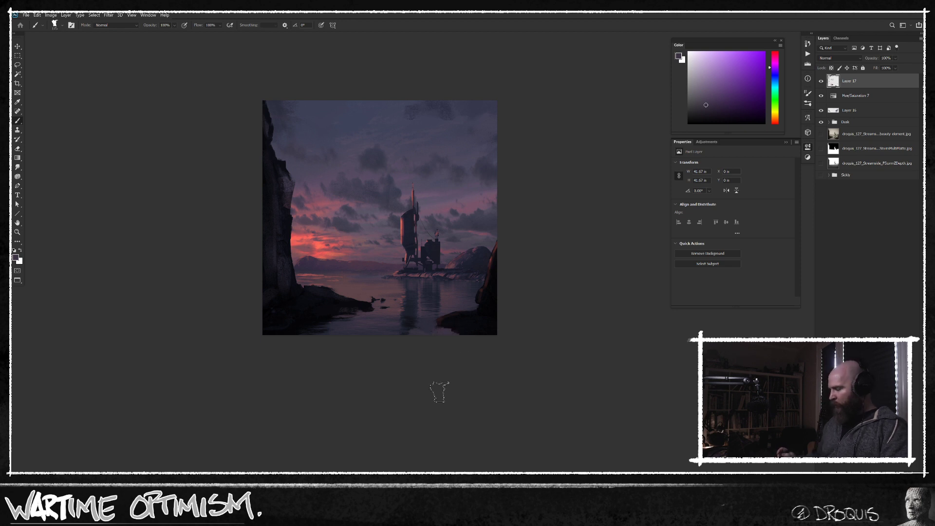
left_click(336, 325, "alt")
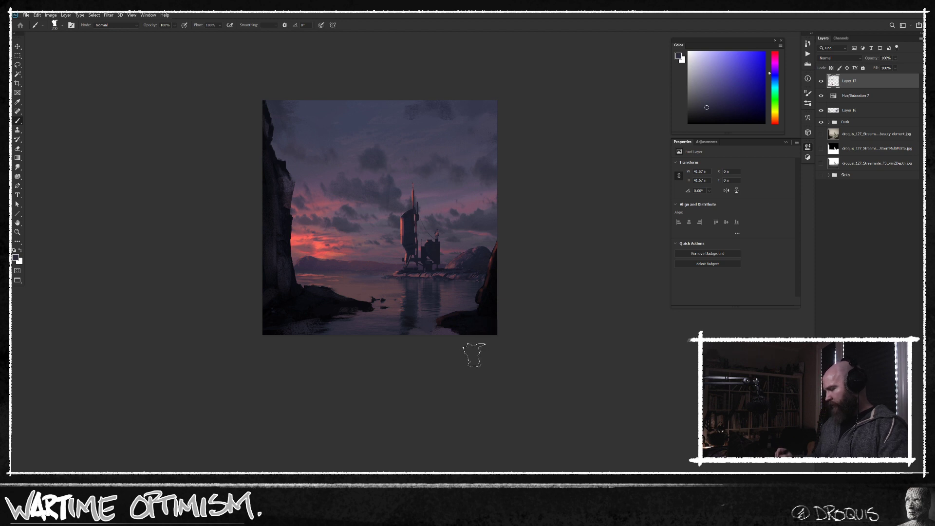
left_click(454, 296, "alt")
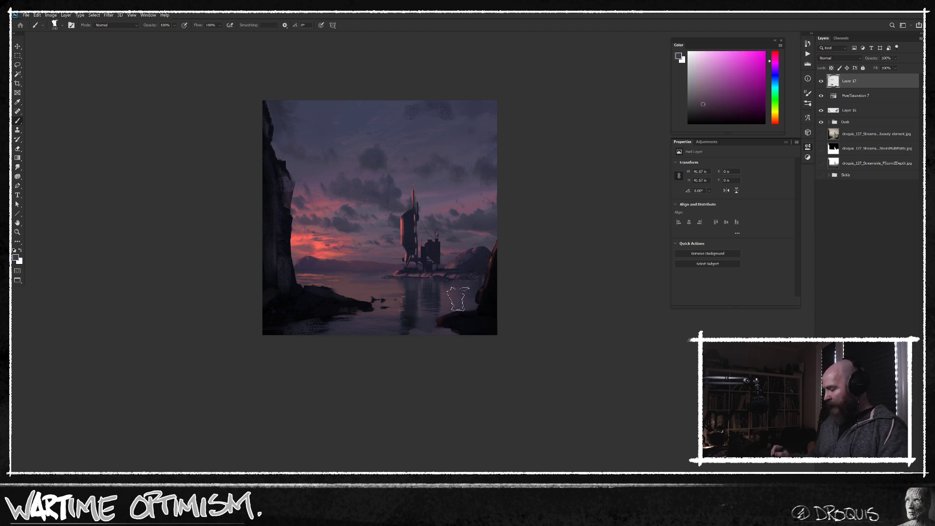
Step: Paint over the rounded hill behind the tower's island with sampled blue, violet and reddish haze tones
left_click(461, 127, "alt")
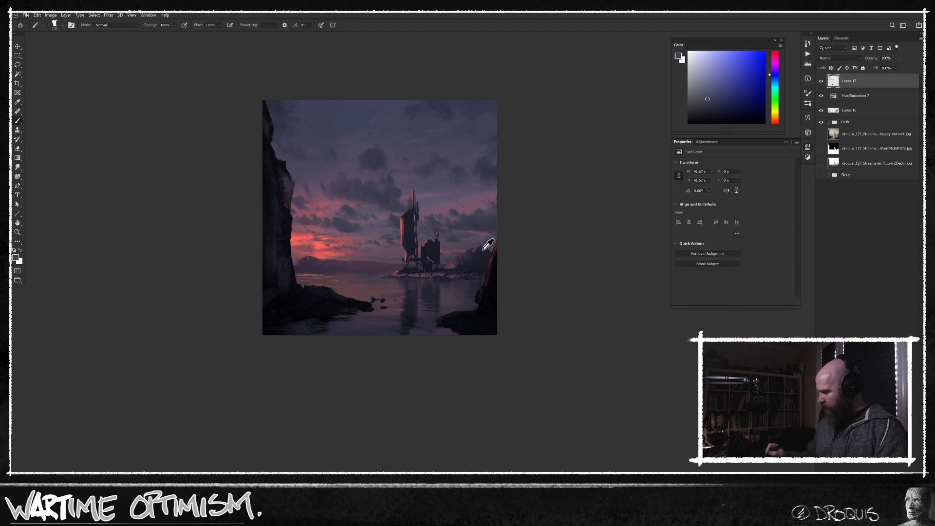
left_click(488, 268, "alt")
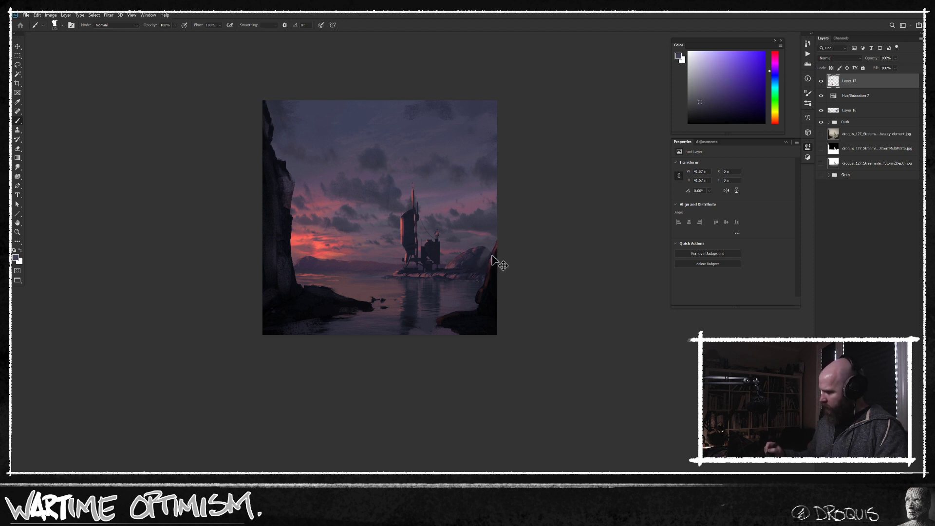
left_click(463, 265, "alt")
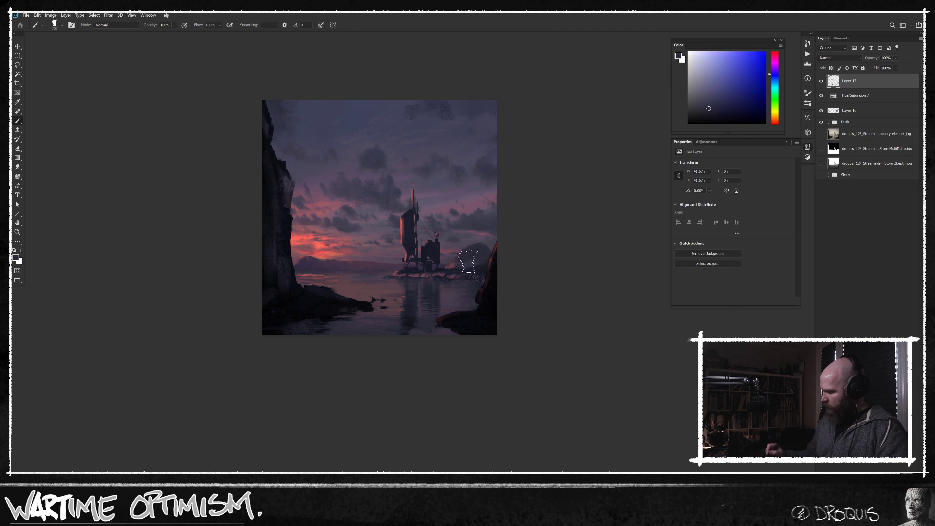
left_click(468, 254, "alt")
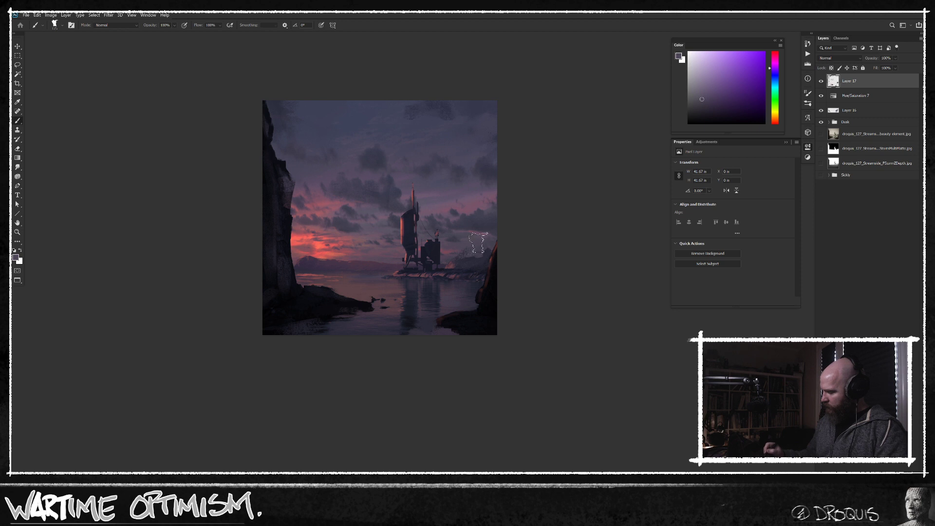
left_click(488, 251, "alt")
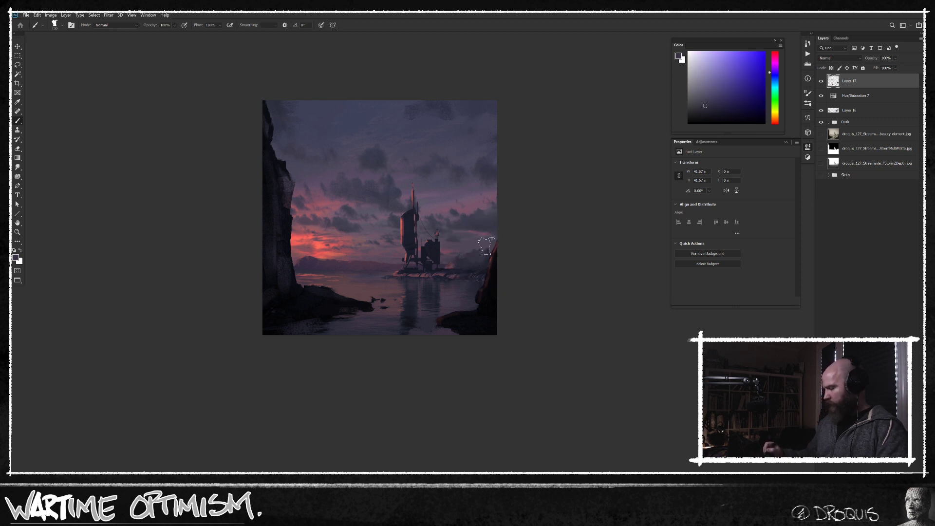
left_click(489, 242, "alt")
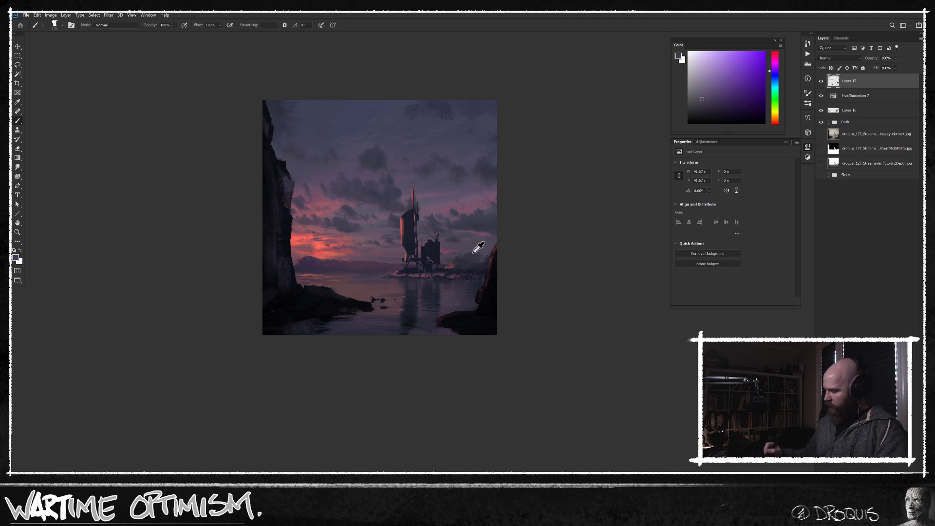
left_click(448, 261, "alt")
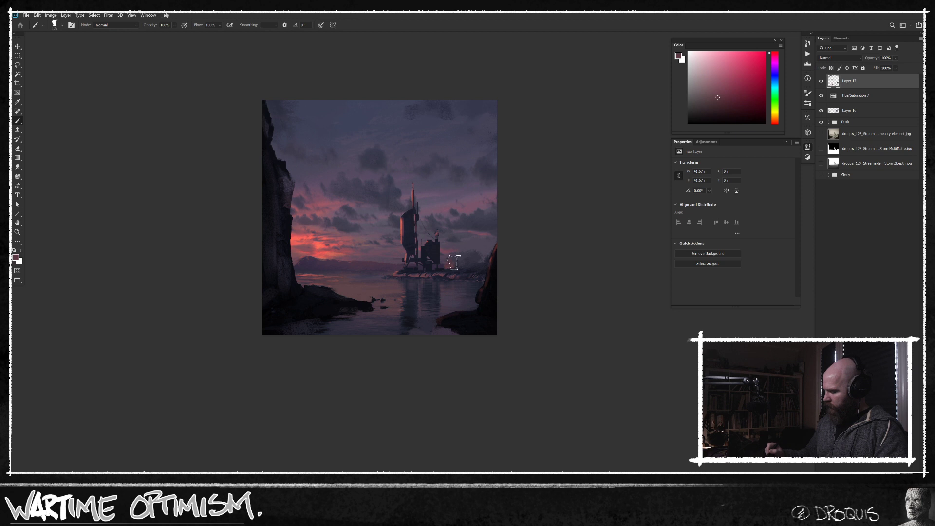
left_click(454, 258, "alt")
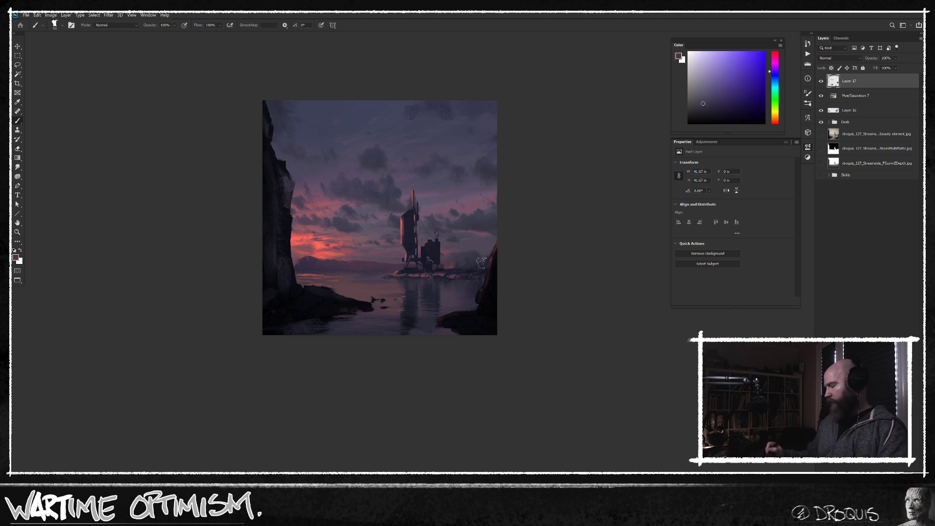
Step: Fade the distant mountains' end with sampled violet and roughen the tall cliff's edge with sampled near-black
left_click(385, 256, "alt")
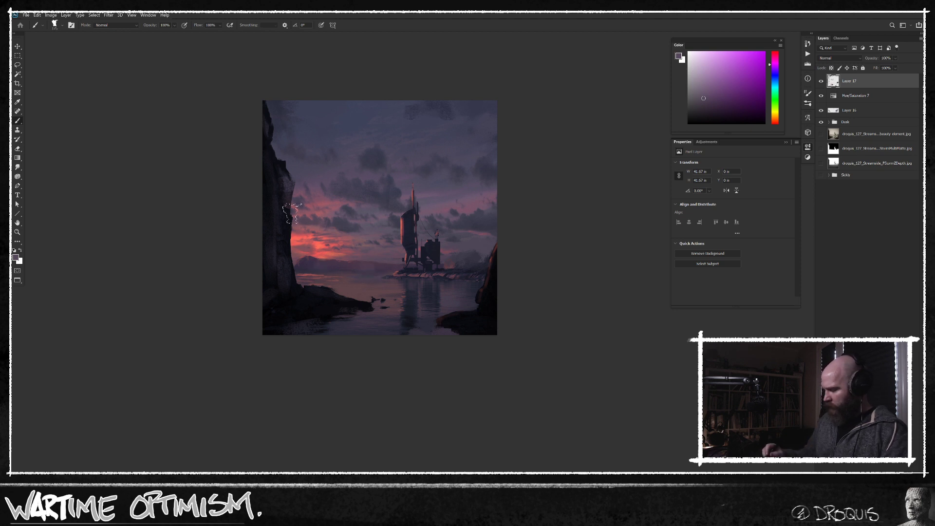
left_click(288, 234, "alt")
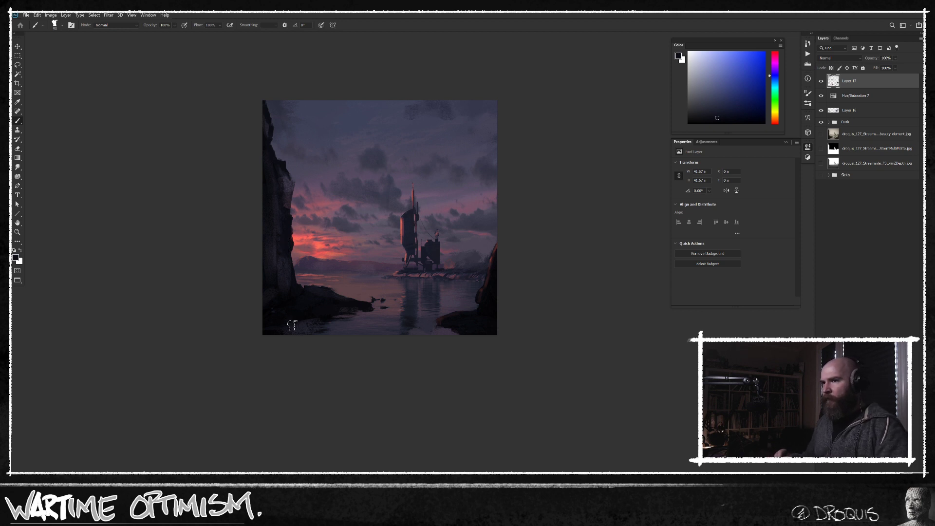
Step: Clean up the tip of the long rocky spit and its small outlying rocks with sampled dark and reddish water tones
left_click(294, 272, "alt")
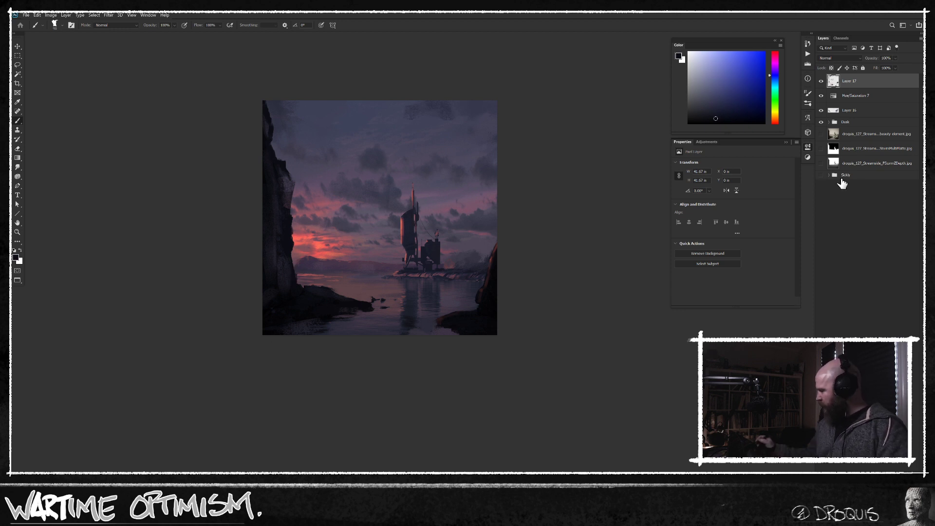
left_click(323, 285, "alt")
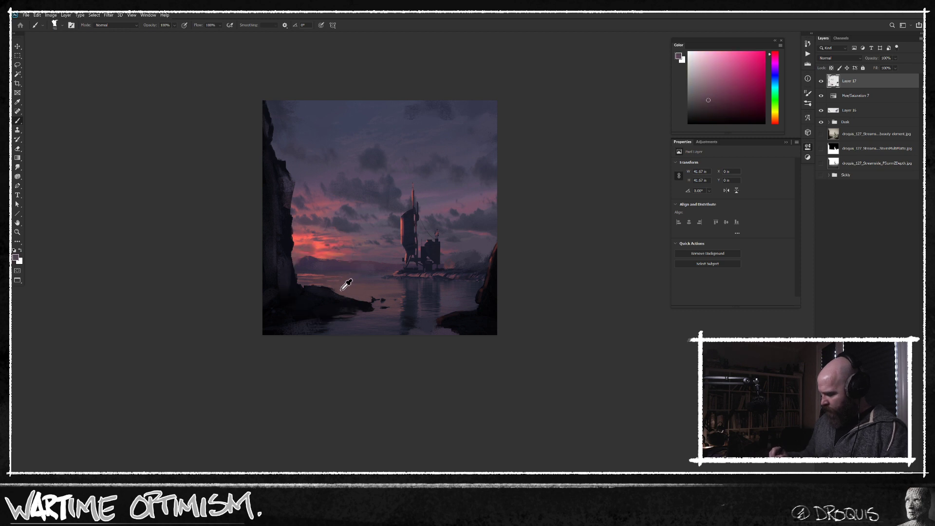
left_click(368, 305, "alt")
left_click(370, 294, "alt")
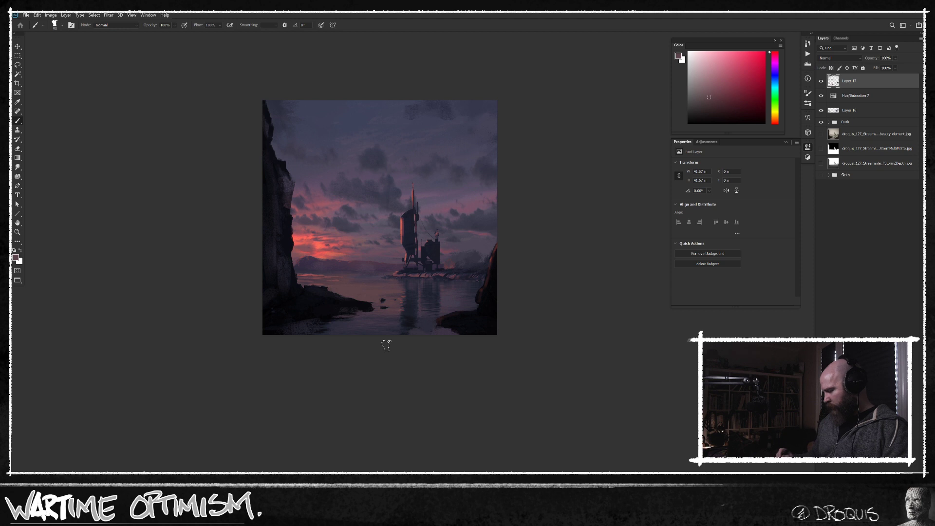
Step: Refine the water and the tower's reflection below the island with sampled violet and dark blue tones
left_click(367, 249, "alt")
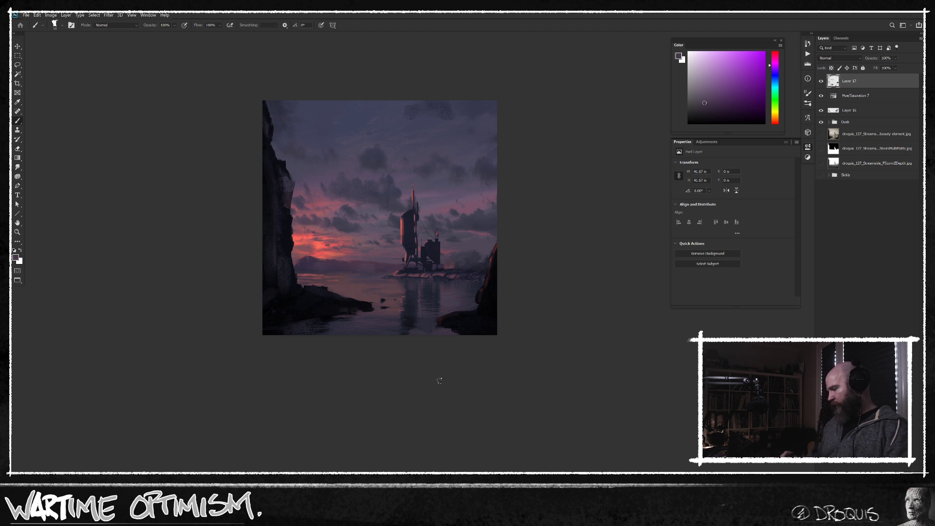
left_click(419, 288, "alt")
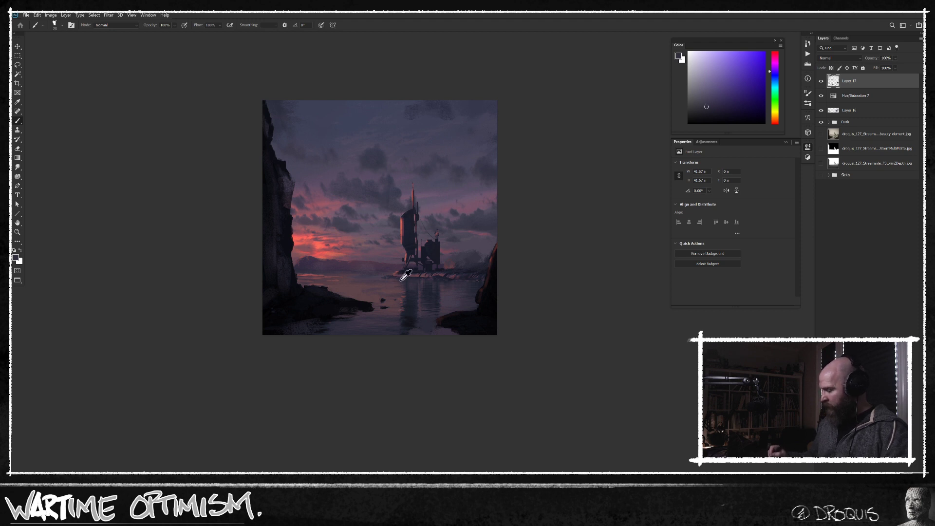
left_click(439, 294, "alt")
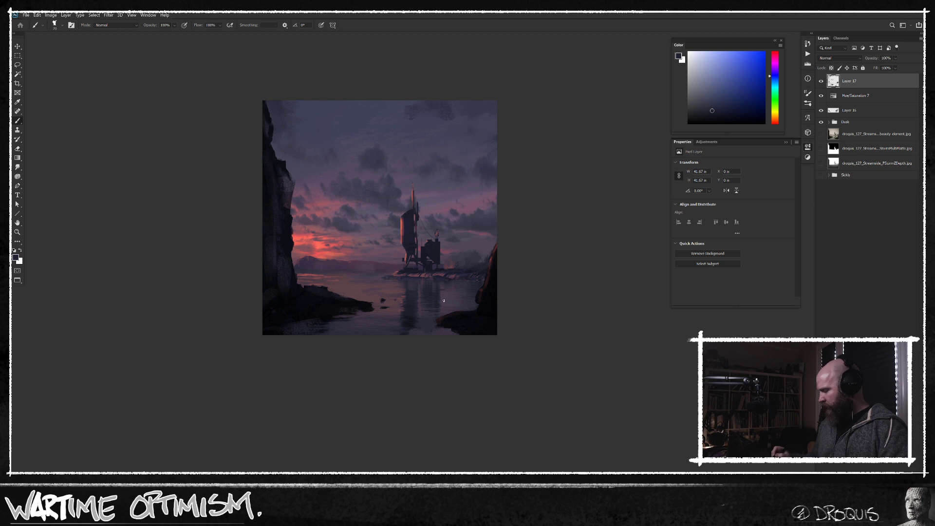
Step: Touch up the water near the small rocks with sampled magenta and add red sunset glints along the bay
left_click(394, 290, "alt")
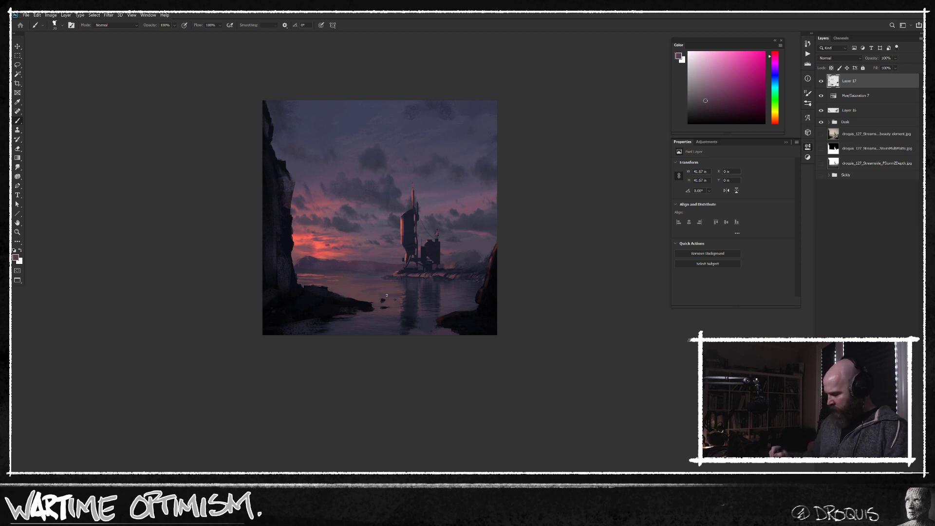
left_click(383, 295, "alt")
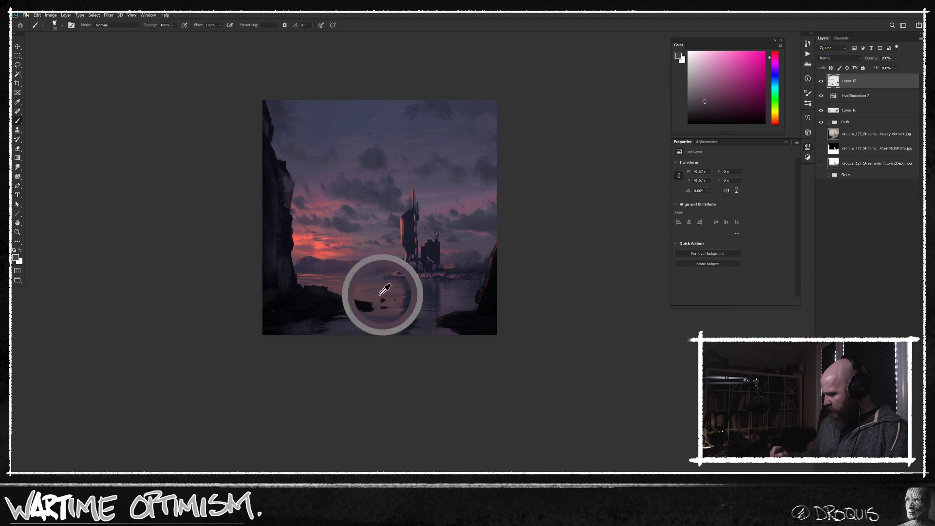
left_click(336, 252, "alt")
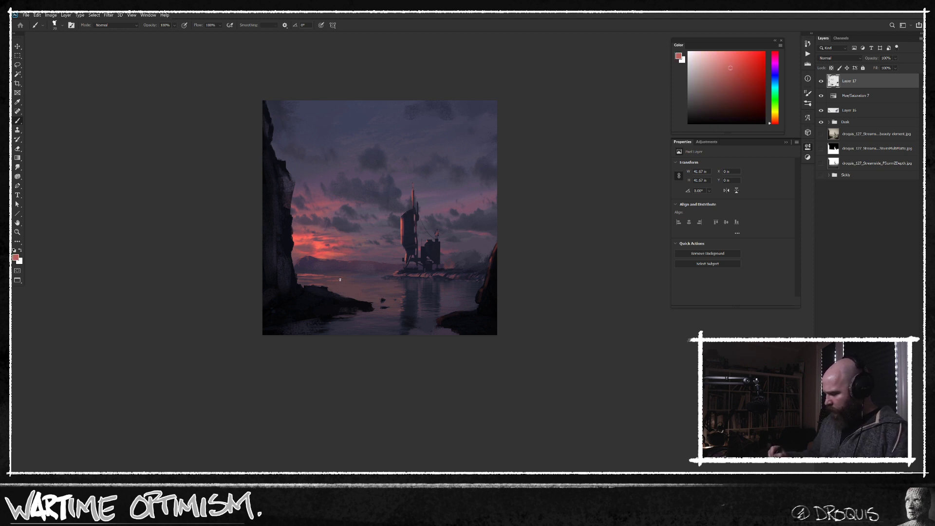
left_click(345, 255, "alt")
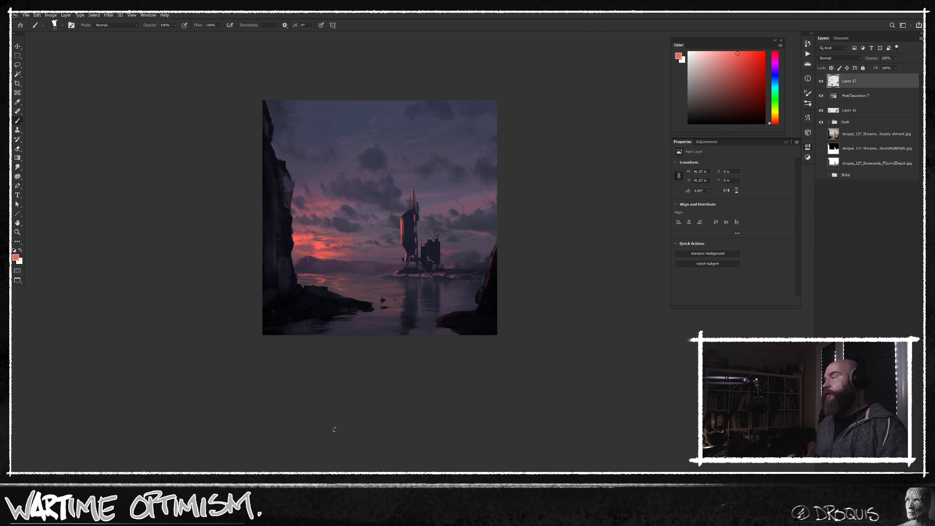
Step: Repaint the haze beside the tower's island, near the right-hand cliff, with sampled blue and violet tones
left_click(481, 263, "alt")
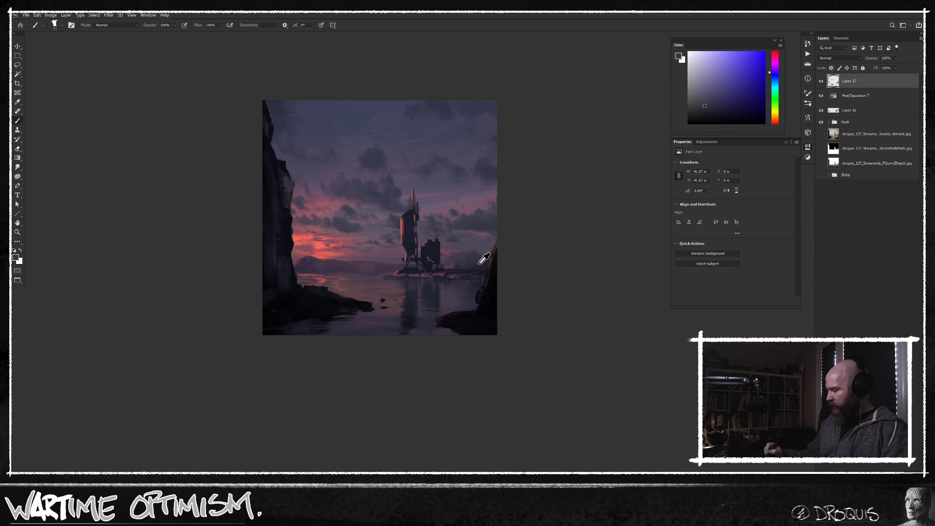
left_click(465, 247, "alt")
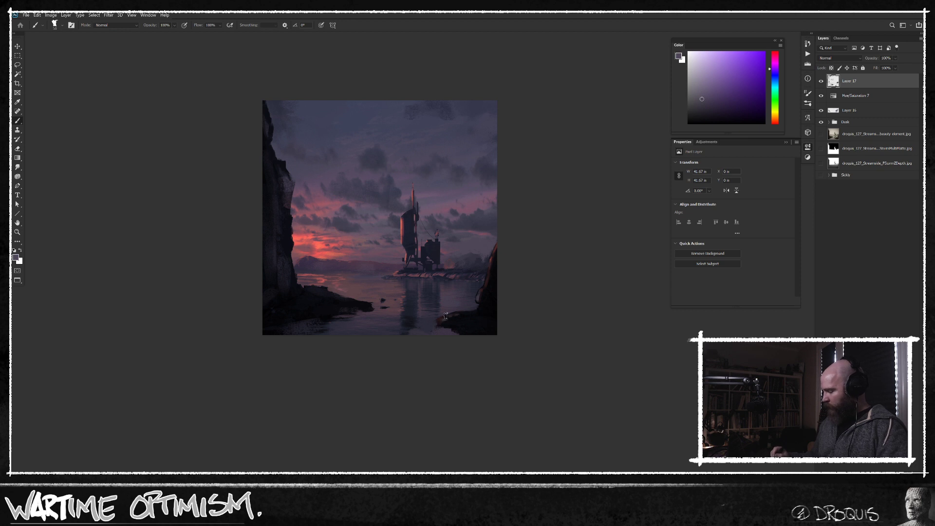
Step: Rework the upper sky and its clouds with a large textured brush and sampled muted blue and violet tones
left_click(423, 183, "alt")
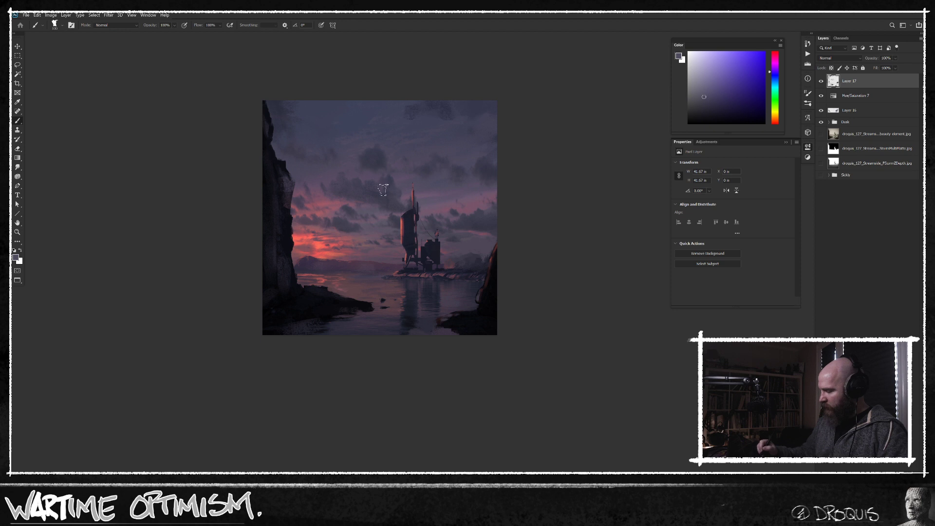
left_click(373, 151, "alt")
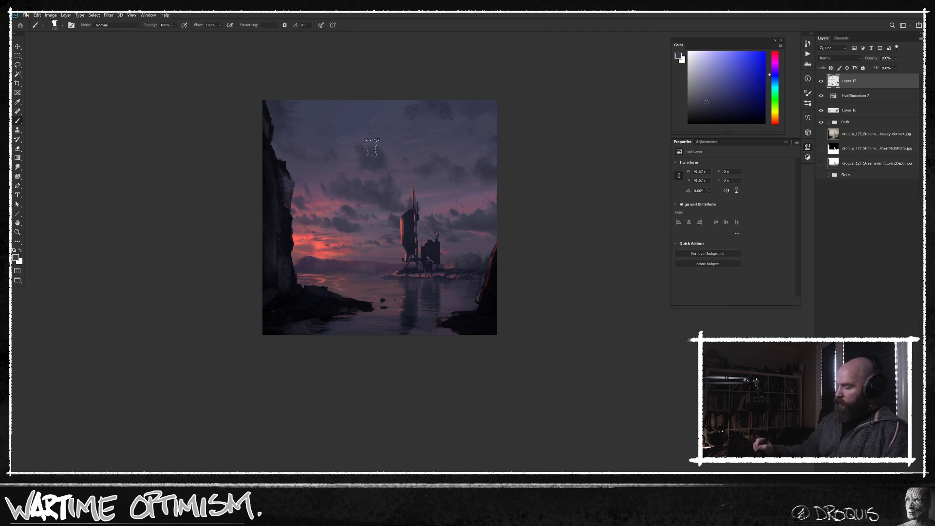
left_click(482, 117, "alt")
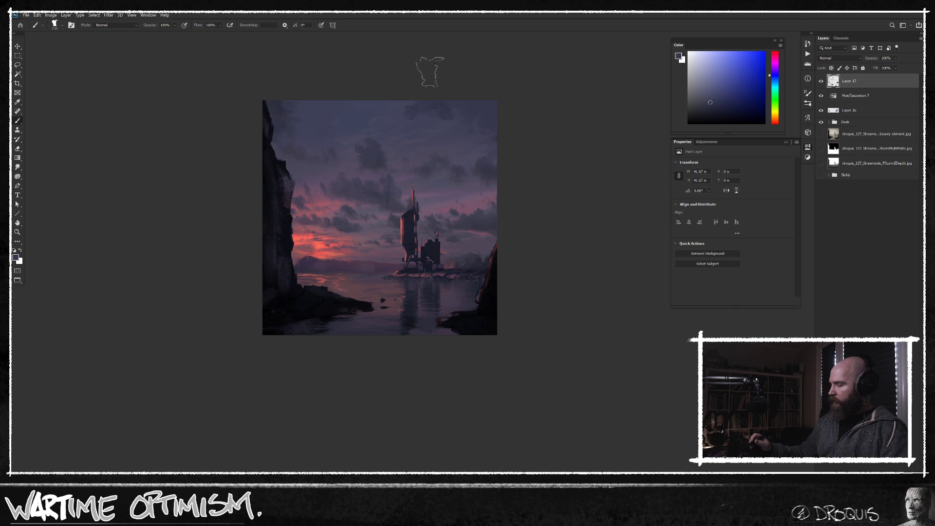
left_click(298, 108, "alt")
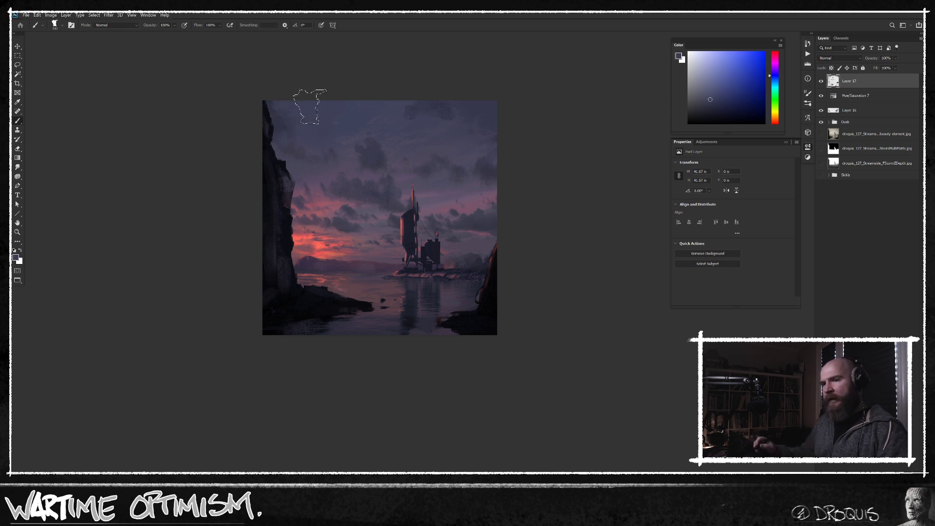
left_click(326, 131, "alt")
left_click(296, 148, "alt")
left_click(278, 117, "alt")
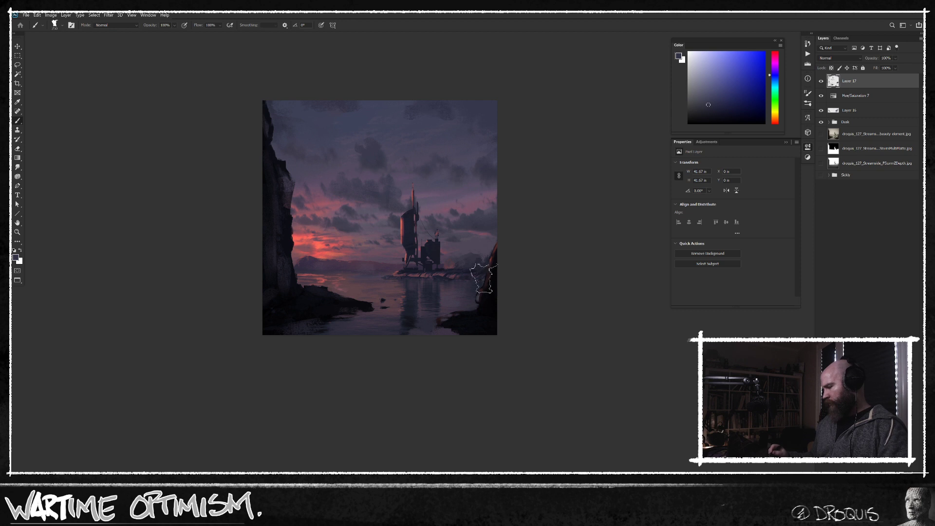
Step: Paint over the dark cloud bank beside the tower's top with sampled violet, pink and blue-grey sky tones
left_click(407, 180, "alt")
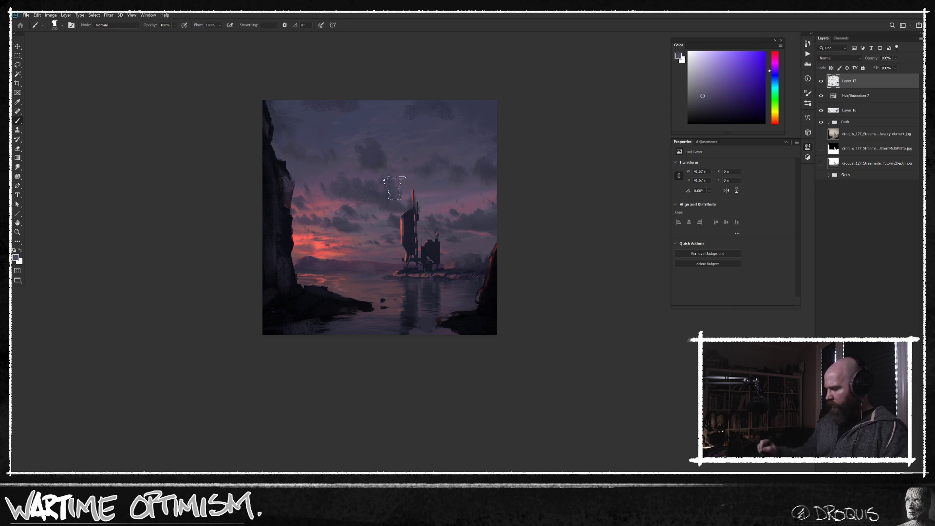
left_click(398, 176, "alt")
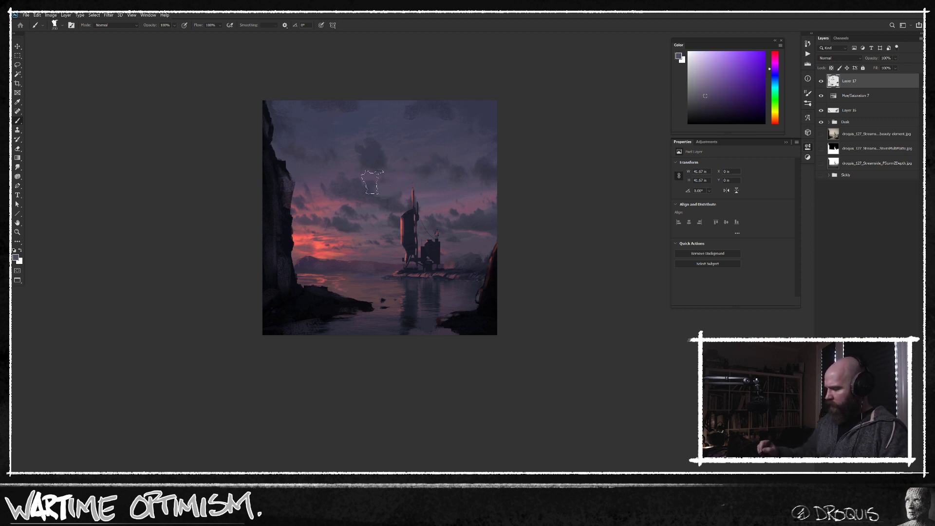
left_click(349, 174, "alt")
left_click(345, 203, "alt")
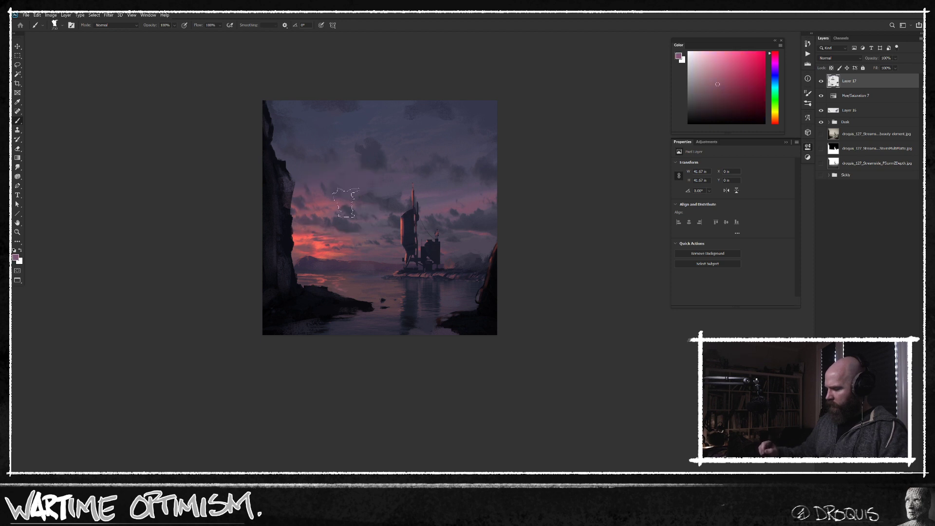
left_click(390, 208, "alt")
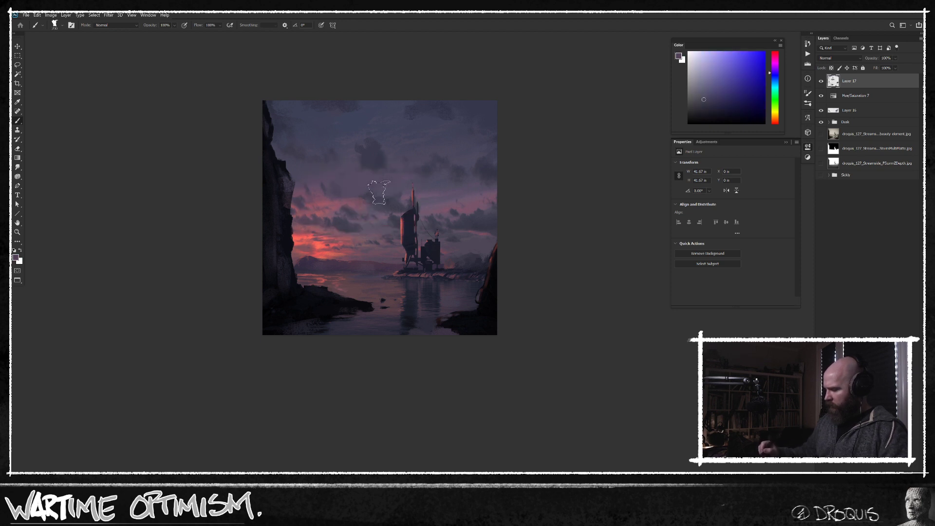
left_click(391, 190, "alt")
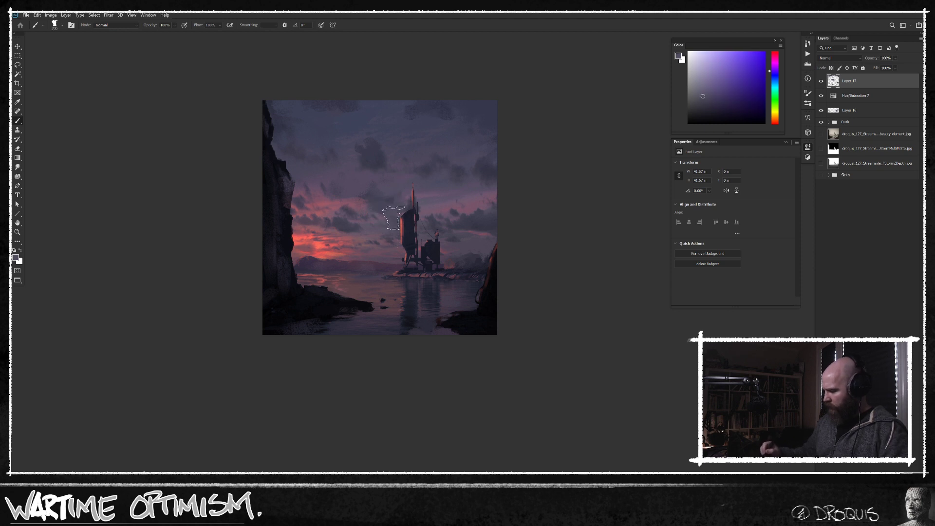
left_click(382, 215, "alt")
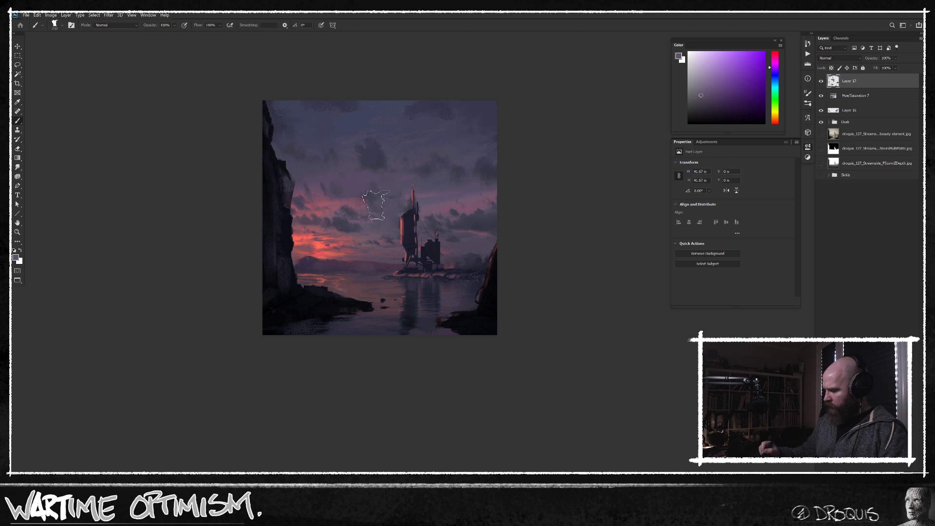
left_click(377, 203, "alt")
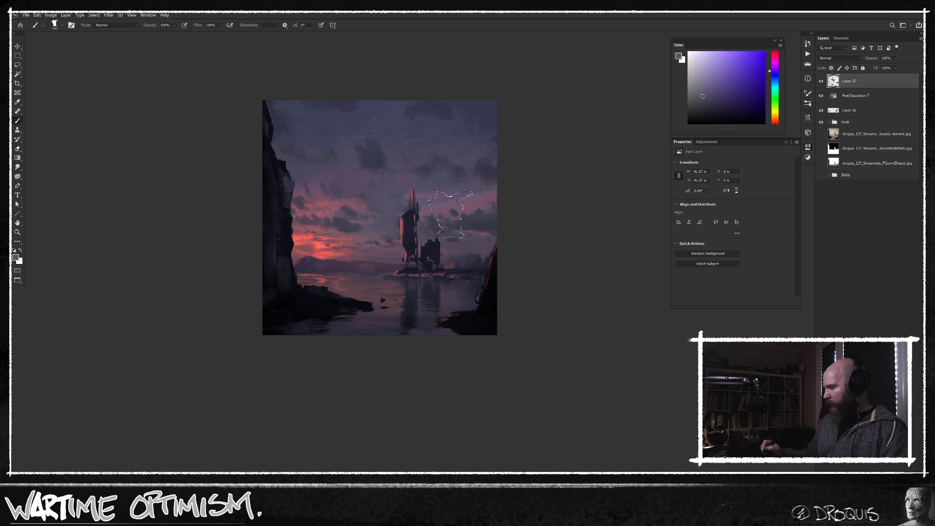
left_click(381, 183, "alt")
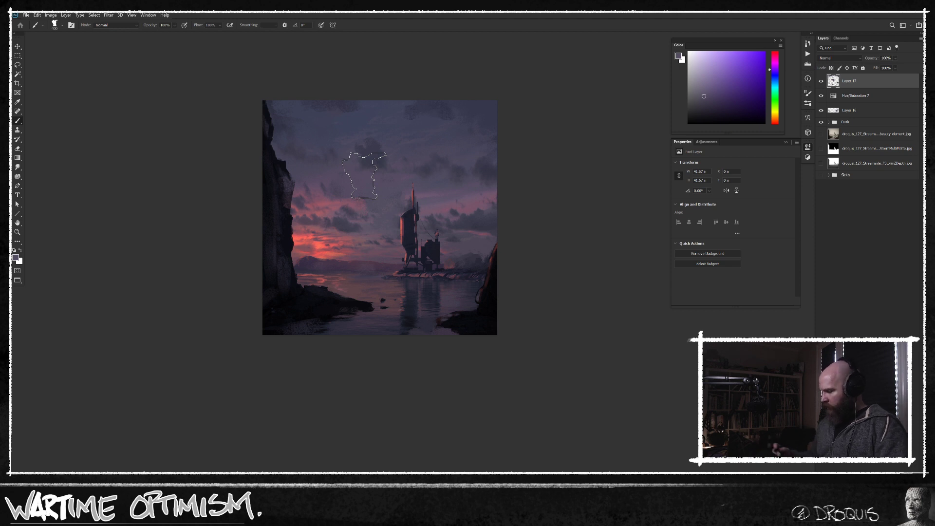
left_click(378, 214, "alt")
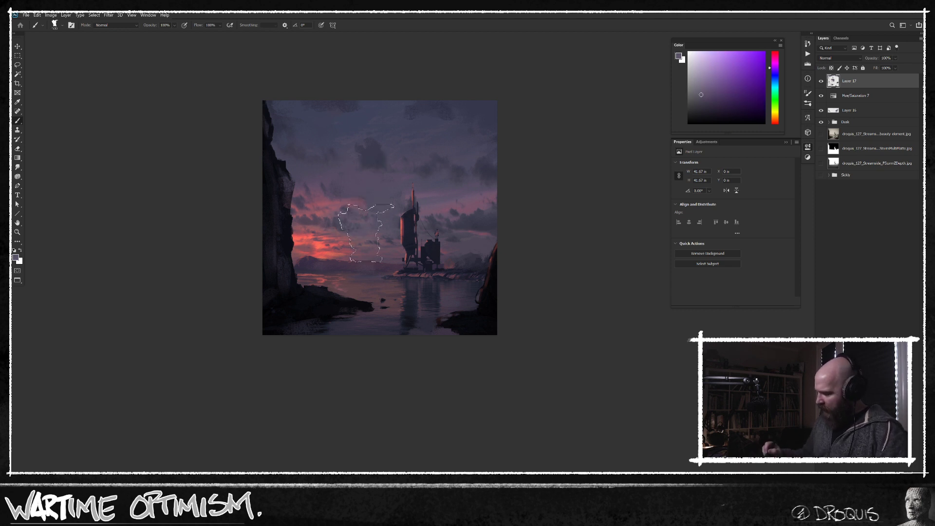
Step: Switch to a wide, flat textured brush, enlarge it and paint the sky behind the tower with sampled violet and pink tones
right_click(378, 215)
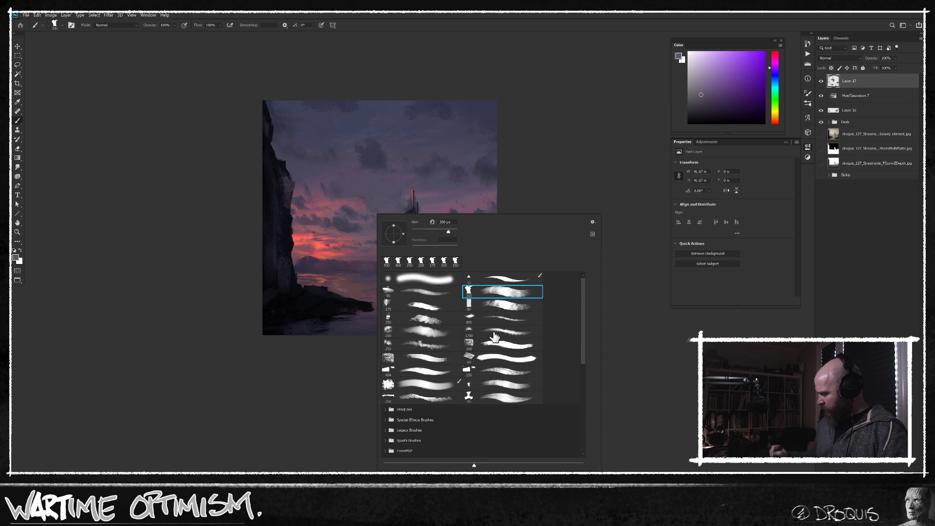
left_click(488, 322)
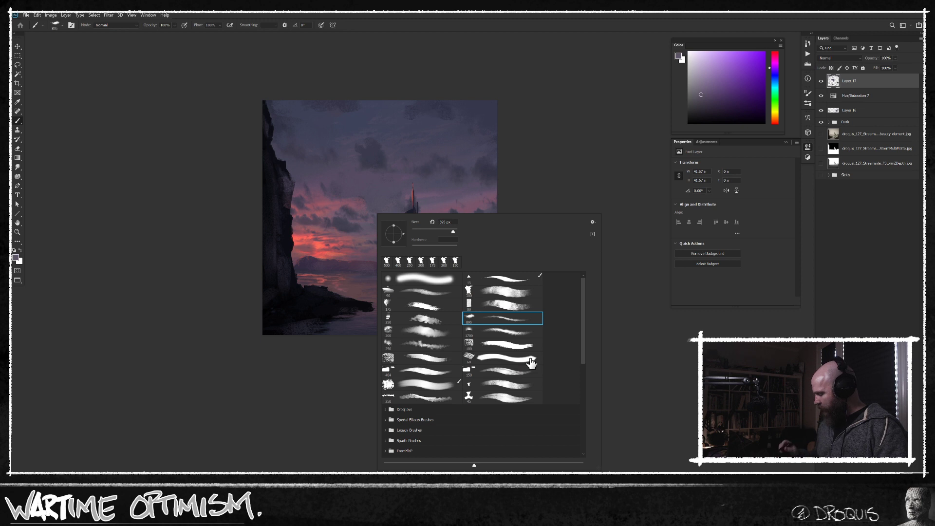
left_click(432, 293)
left_click(309, 389)
left_click(440, 175, "alt")
key("bracketright")
key("bracketright")
key("bracketright")
key("bracketright")
left_click(441, 161, "alt")
key("bracketright")
key("bracketright")
left_click(498, 192, "alt")
left_click(500, 204, "alt")
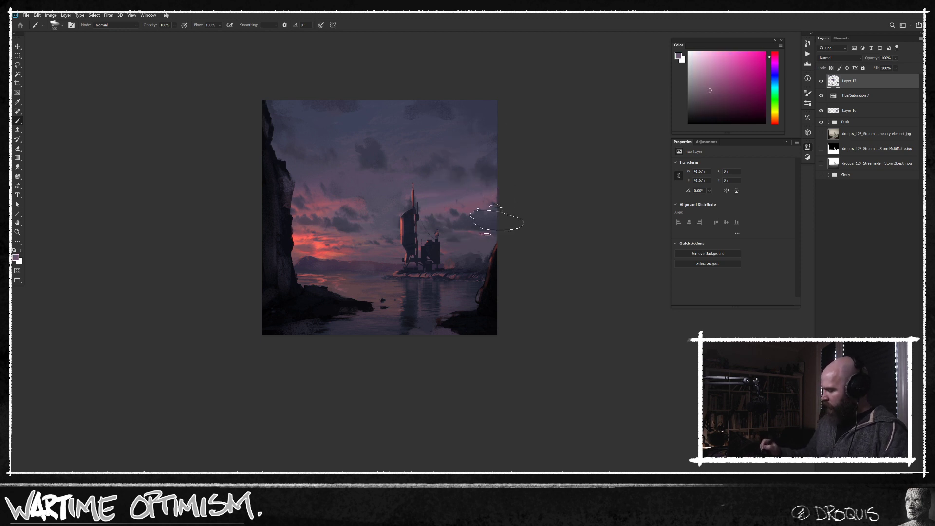
Step: Set the brush flow to 20% and soften the clouds on the tower's shadow side with sampled violet and magenta tones
left_click(482, 237, "alt")
key("shift+2")
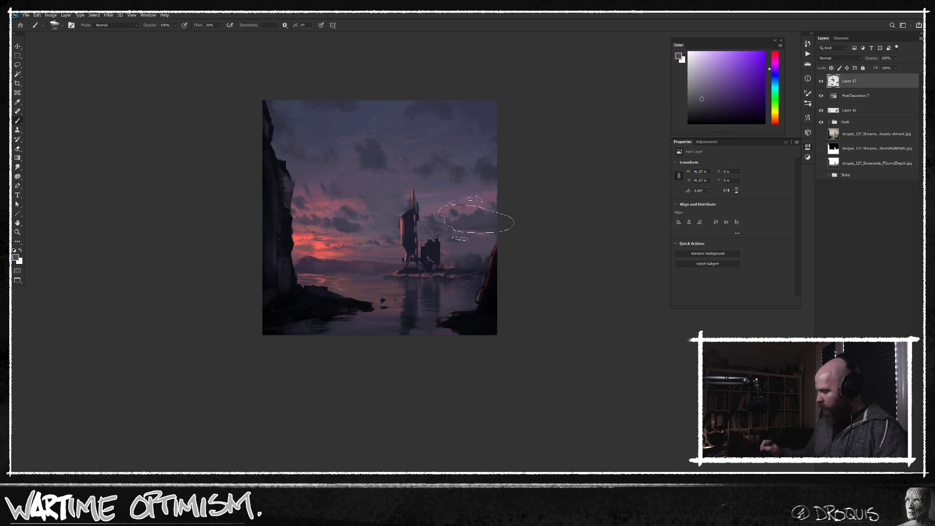
left_click(443, 204, "alt")
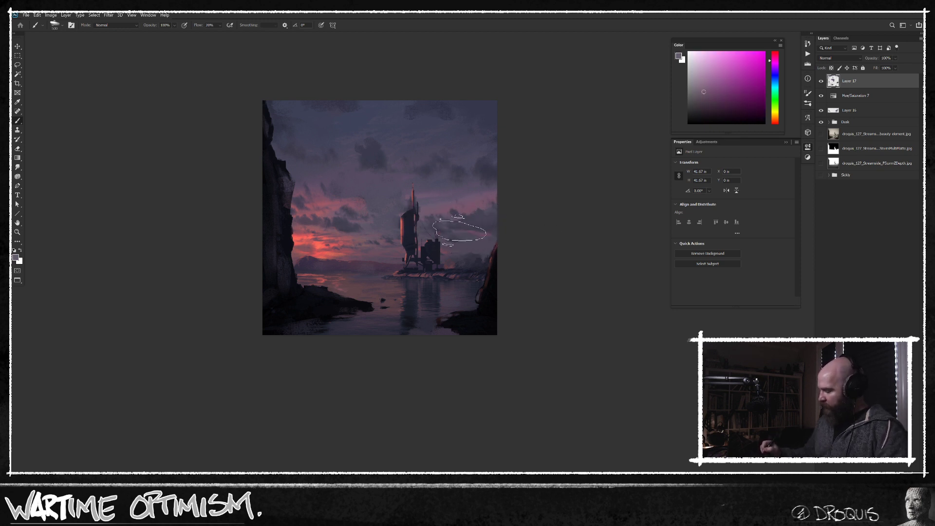
left_click(422, 197, "alt")
left_click_drag(433, 194, 452, 180)
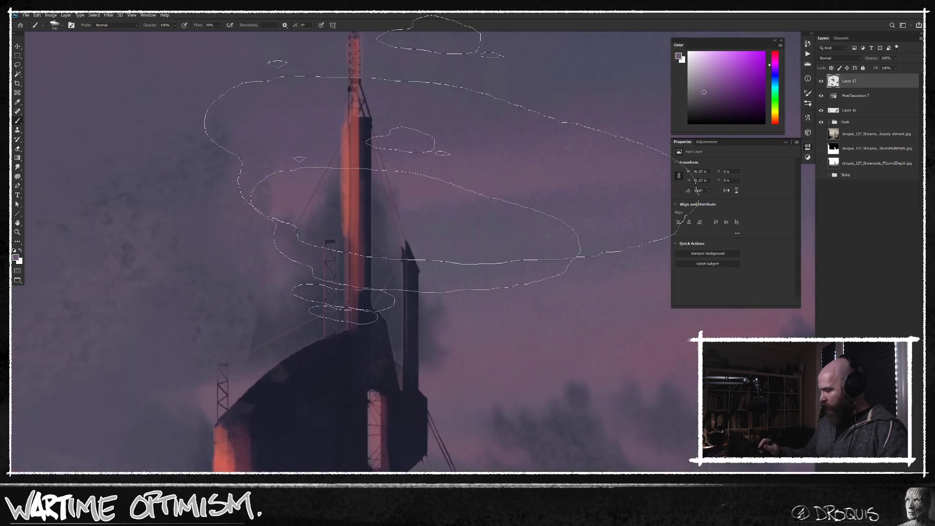
Step: Shrink the brush and glaze sampled violet and magenta haze around the gap between the tower's mast and smaller spire
left_click(409, 166, "alt")
key("[")
key("[")
key("[")
key("[")
key("[")
key("[")
key("[")
key("[")
key("[")
key("[")
key("[")
key("[")
key("[")
mouse_move(388, 261)
left_mouse_down()
mouse_move(387, 277)
mouse_move(382, 226)
mouse_move(393, 344)
left_mouse_up()
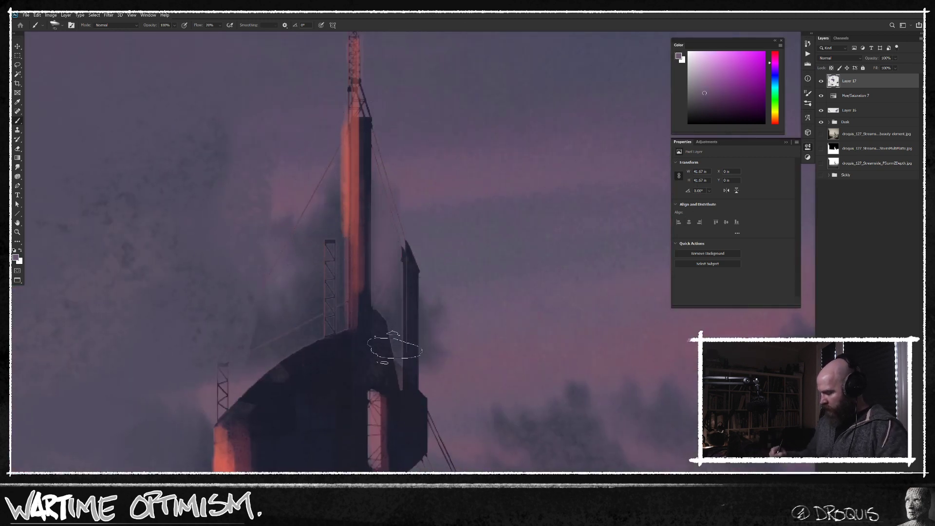
left_click(476, 363, "alt")
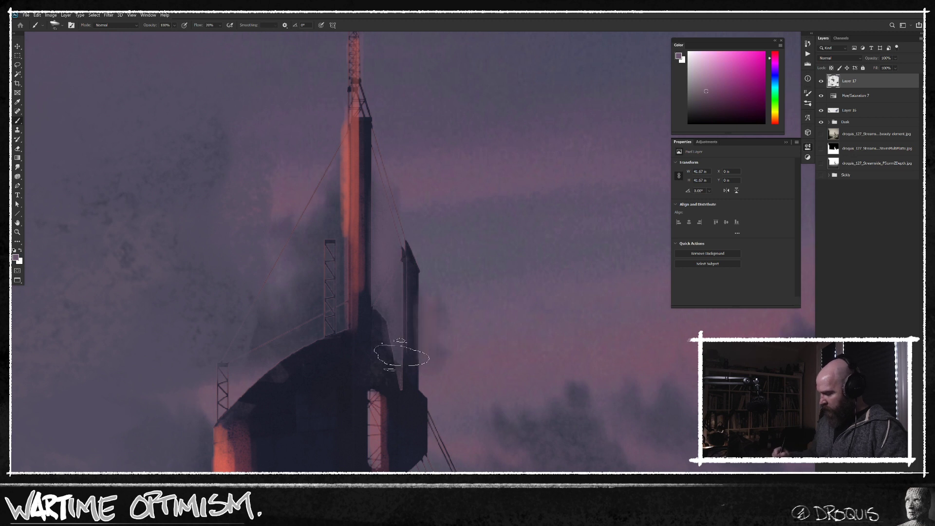
Step: Blend the dark smudges behind the tower's mast and lattice antenna into the sky with sampled grey-violet tones
left_click(301, 166, "alt")
mouse_move(323, 232)
left_mouse_down()
mouse_move(307, 306)
mouse_move(291, 204)
left_mouse_up()
key("]")
key("]")
key("]")
mouse_move(363, 307)
left_mouse_down()
mouse_move(319, 306)
mouse_move(326, 315)
mouse_move(341, 307)
left_mouse_up()
left_click(310, 312, "alt")
key("]")
key("[")
left_click_drag(347, 266, 337, 320)
left_click_drag(335, 288, 326, 321)
Step: Soften the sky beside the tower's smaller spire and across the upper sky with sampled blue-violet tones, enlarging the brush
left_click_drag(501, 318, 429, 313)
left_click(440, 260, "alt")
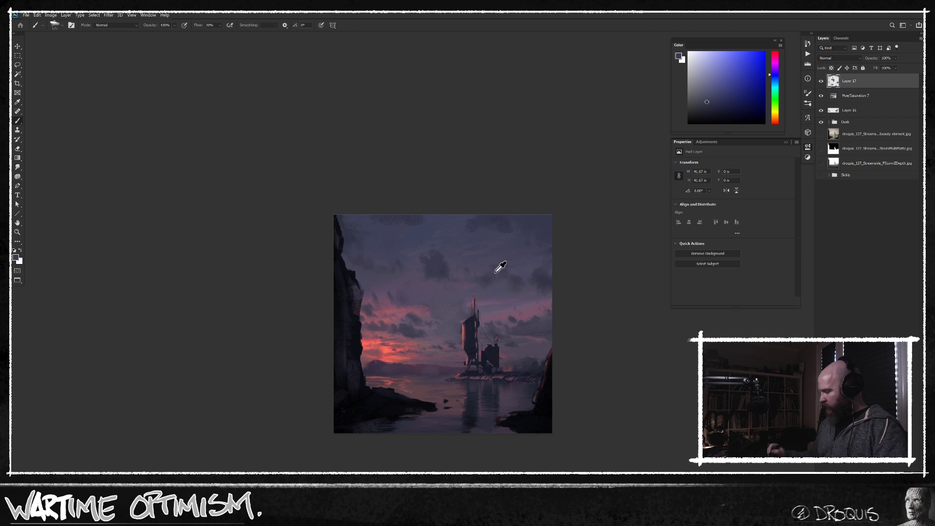
left_click(507, 227, "alt")
key("]")
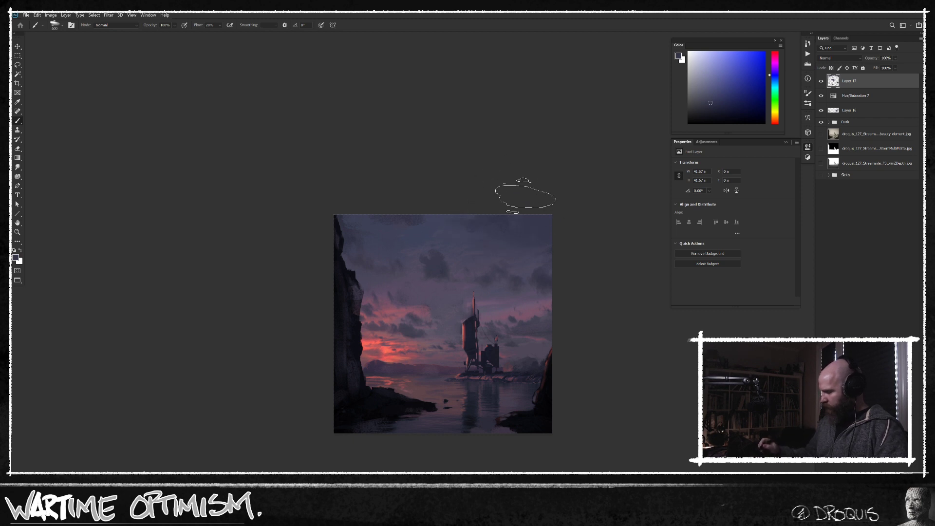
left_click(549, 277, "alt")
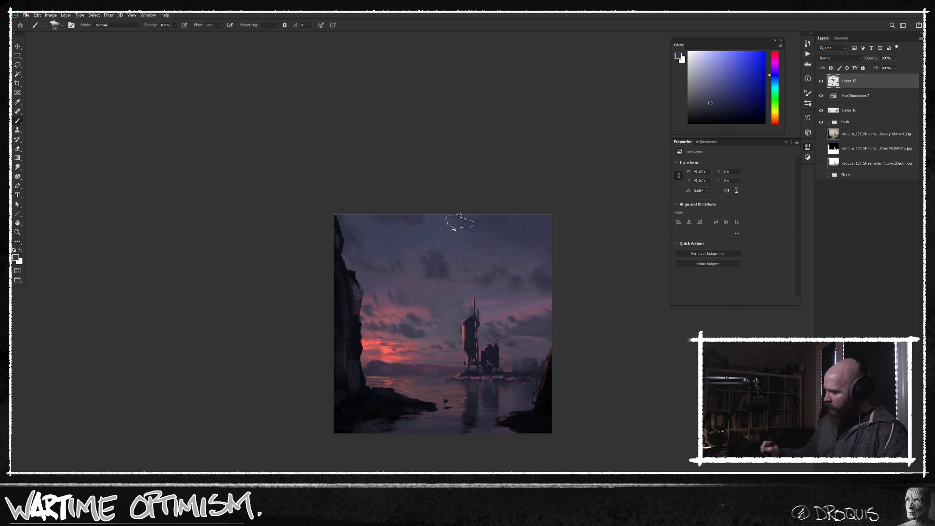
left_click(417, 217, "alt")
left_click(424, 225, "alt")
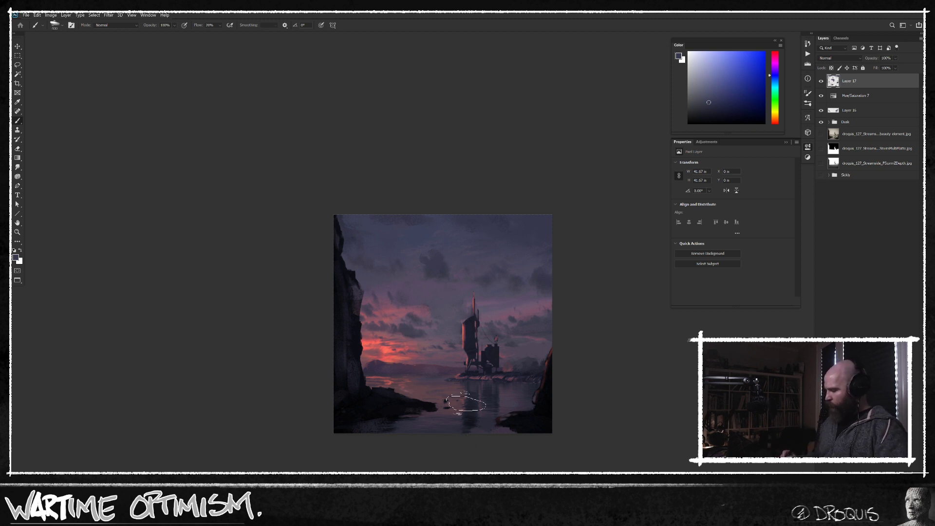
Step: Blend the clouds between the tower and the image's right edge with sampled slate-blue and muted magenta tones
left_click(539, 317, "alt")
left_click(542, 317, "alt")
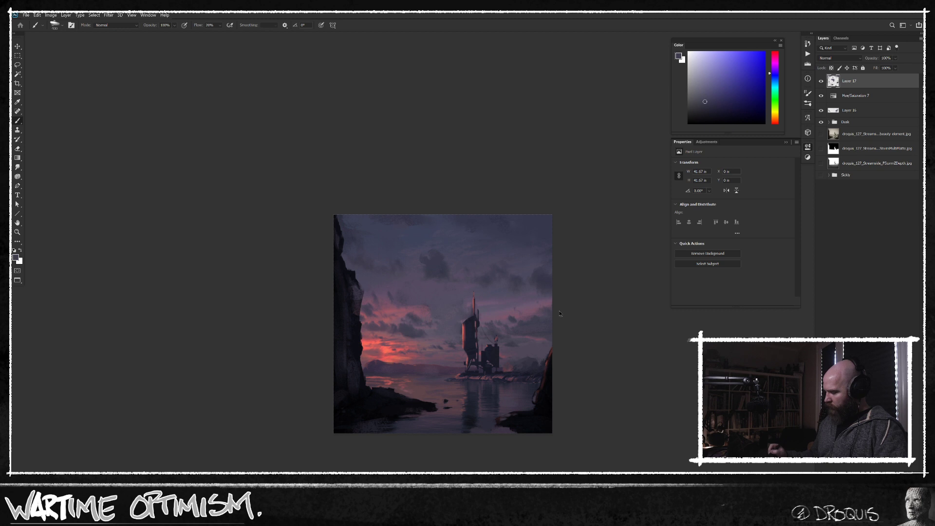
left_click(540, 335, "alt")
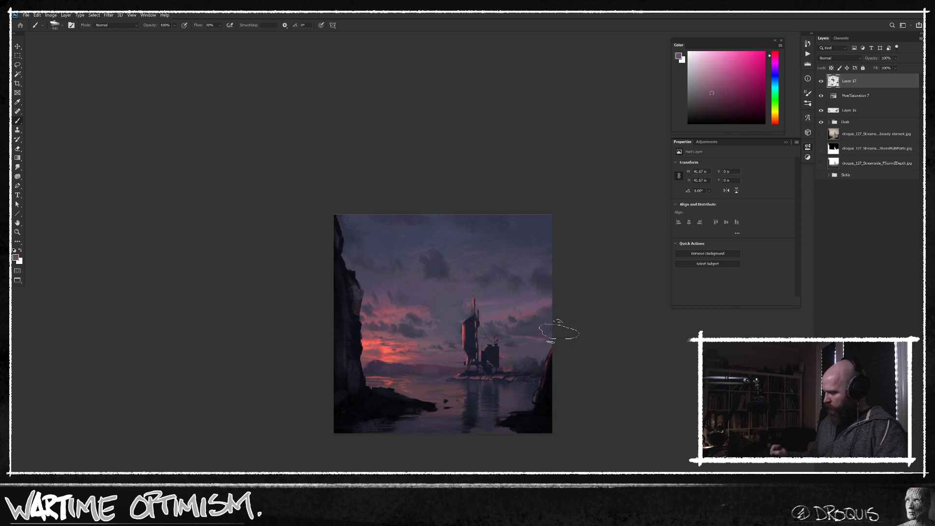
left_click(524, 311, "alt")
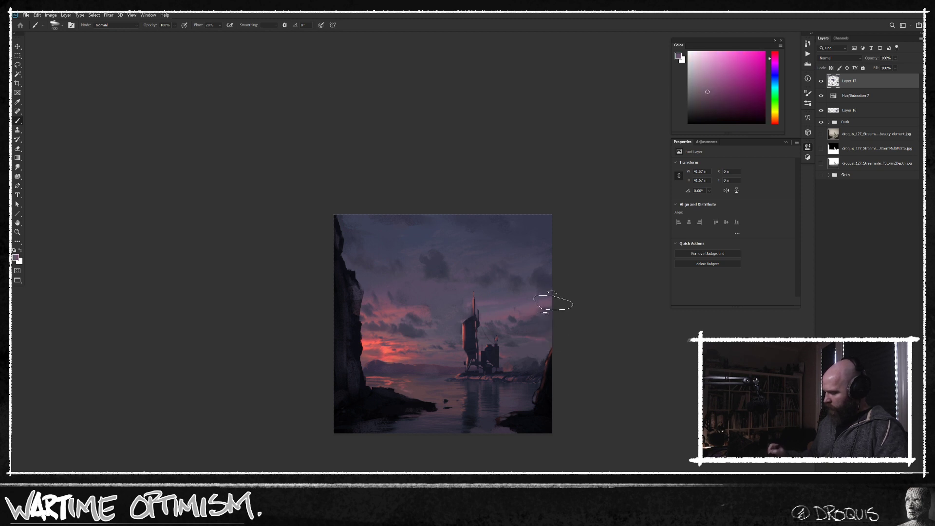
Step: Glaze the sky between the tower and the tall cliff with sampled violet and blue tones, adding sampled rose near the sunset
left_click(425, 307, "alt")
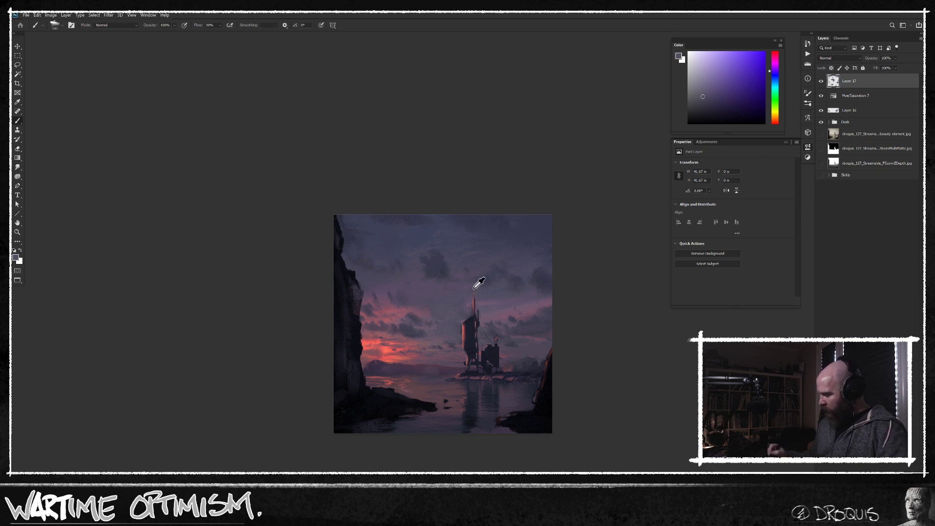
left_click(446, 276, "alt")
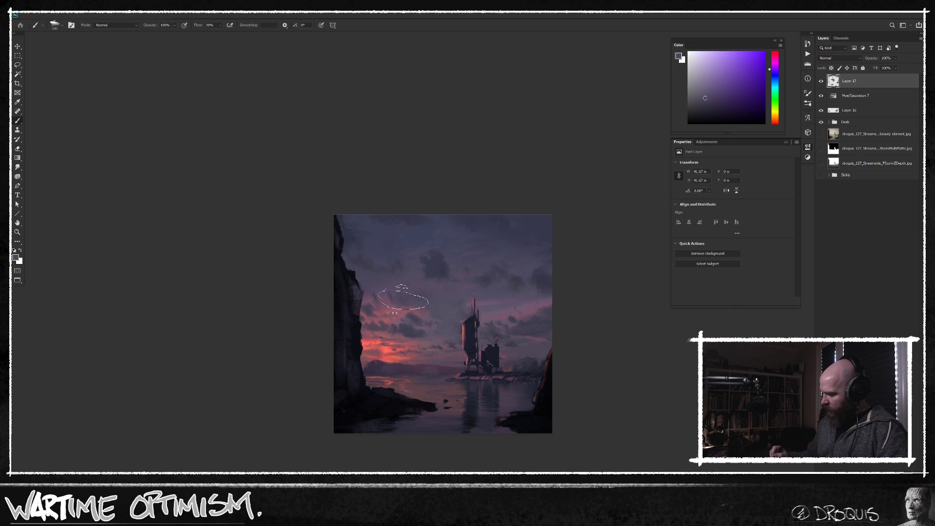
left_click(380, 265, "alt")
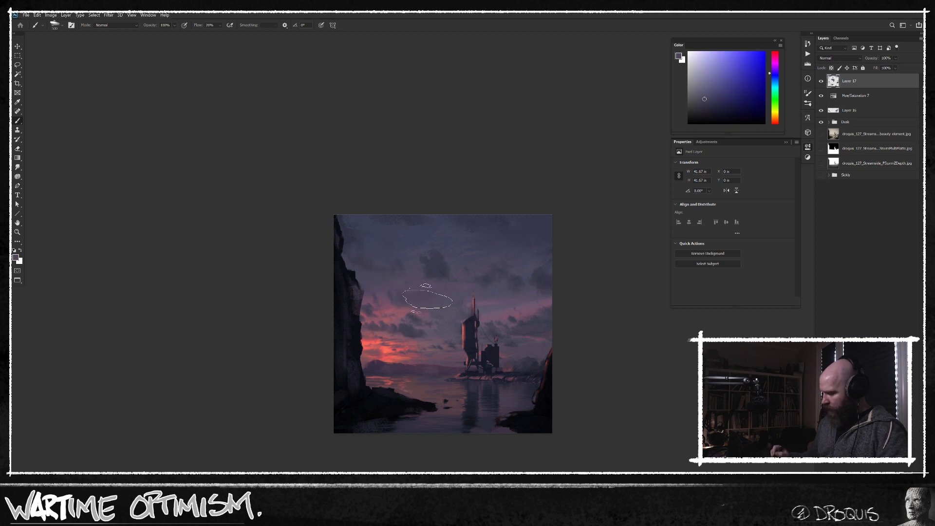
left_click(382, 311, "alt")
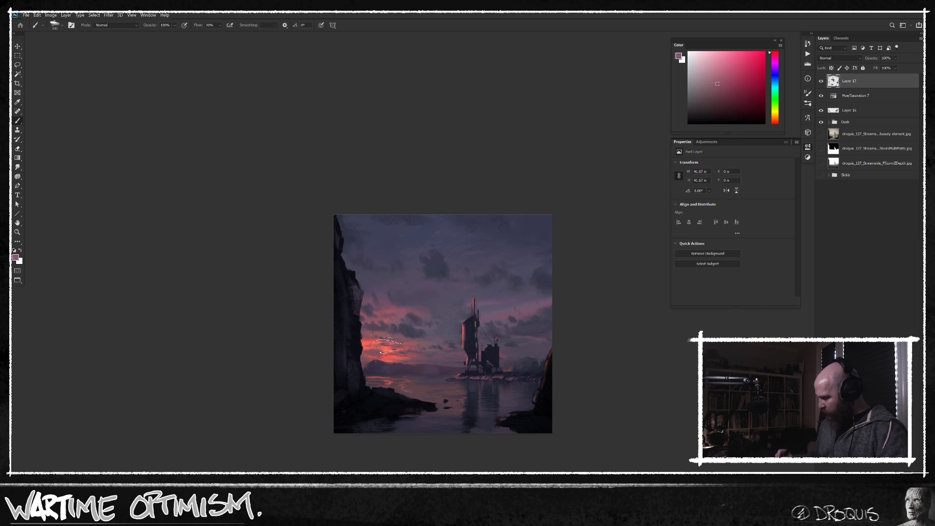
left_click_drag(405, 343, 418, 340)
left_click(417, 337, "alt")
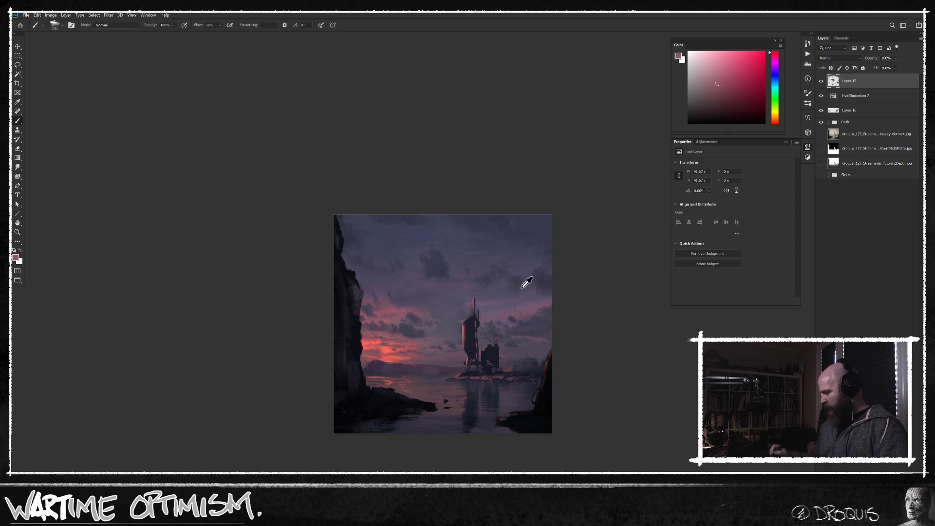
Step: Set the brush flow to 60%, enlarge the brush and paint the upper sky and sunset clouds with sampled blue, violet and rose
left_click(522, 271, "alt")
left_click(521, 242, "alt")
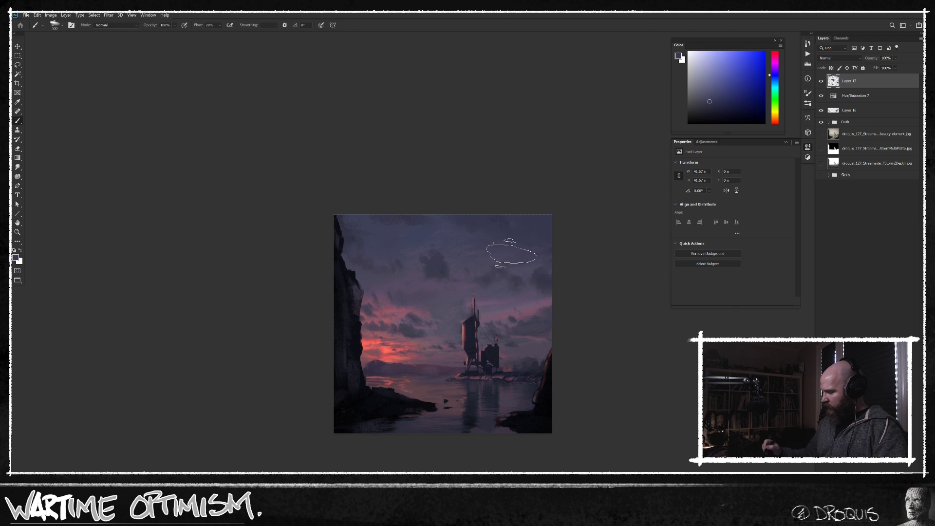
key("shift+6")
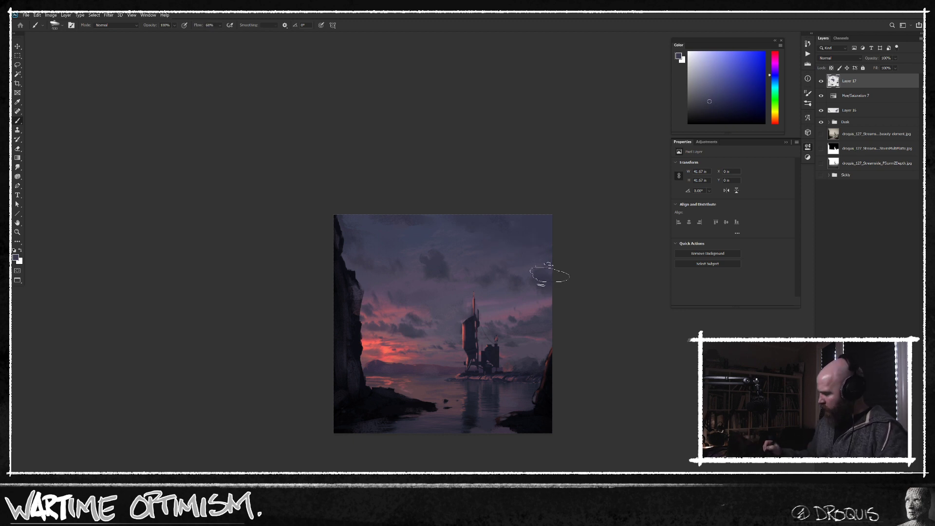
left_click(527, 256, "alt")
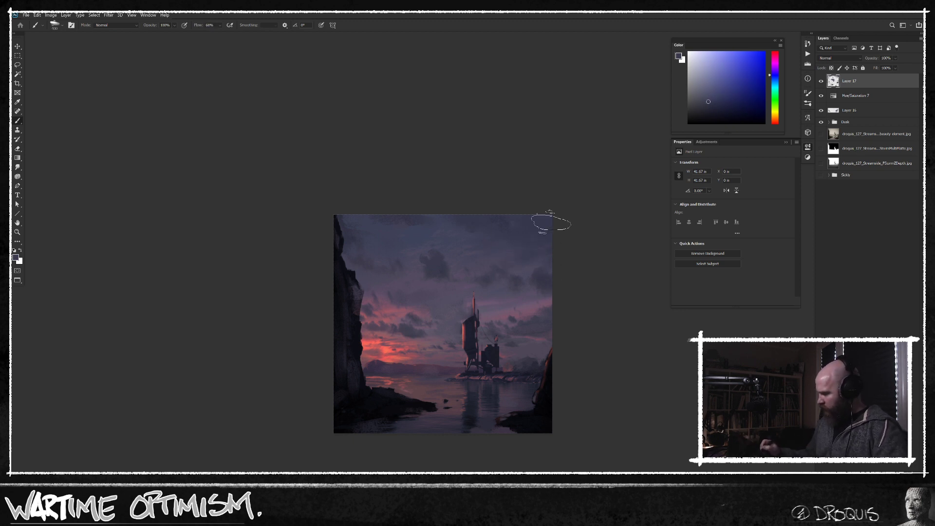
key("bracketright")
key("bracketright")
key("bracketright")
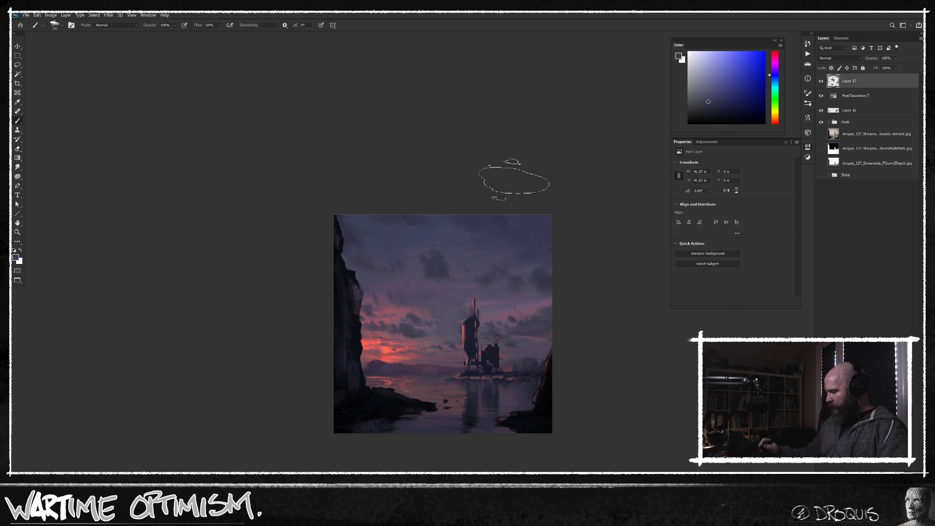
left_click(439, 326, "alt")
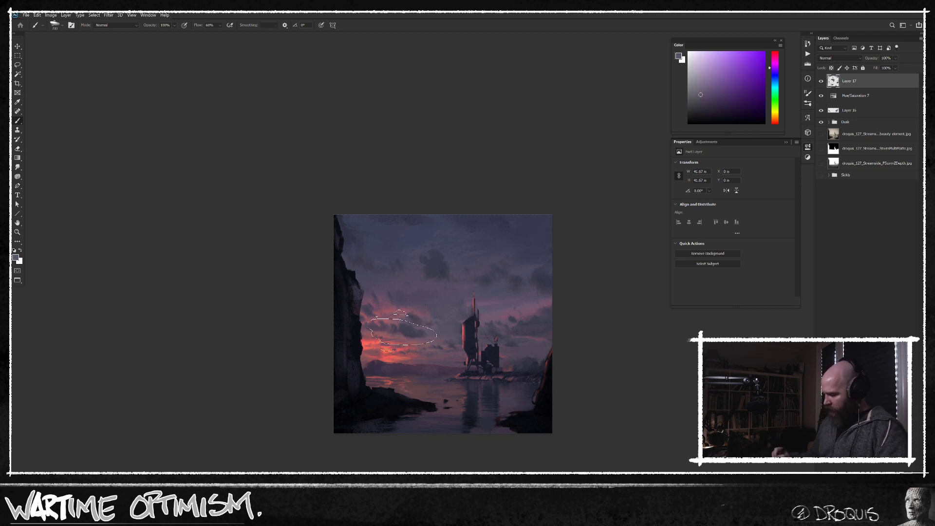
left_click(385, 332, "alt")
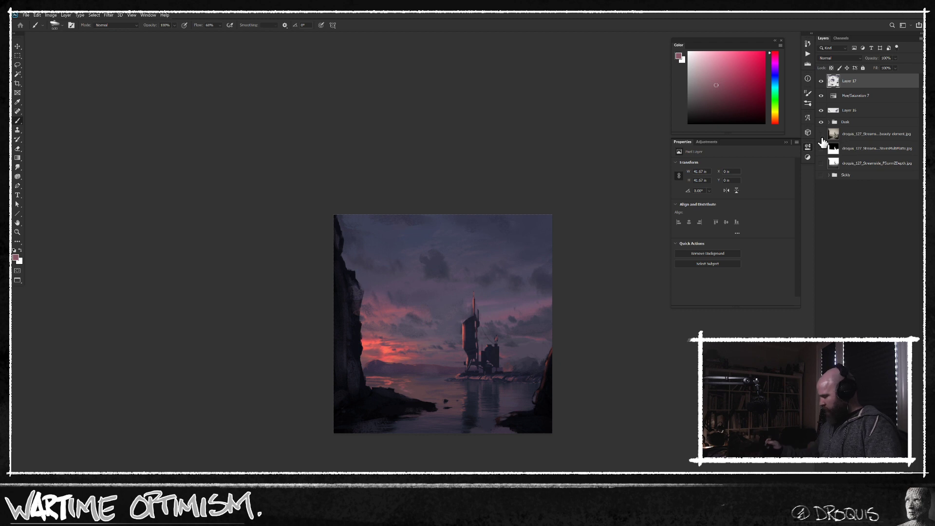
Step: Cycle through the screen modes to review the painting and flip the canvas horizontally
key("f")
key("f")
key("v")
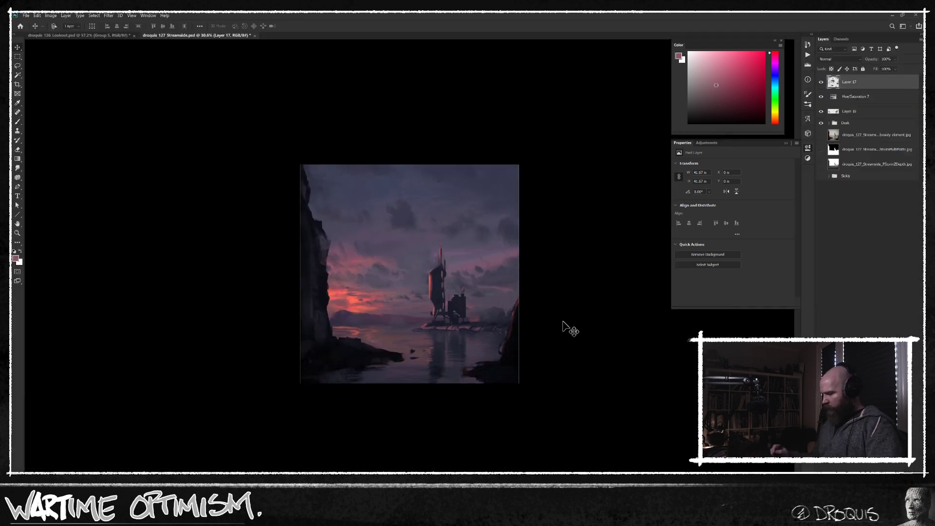
key("f")
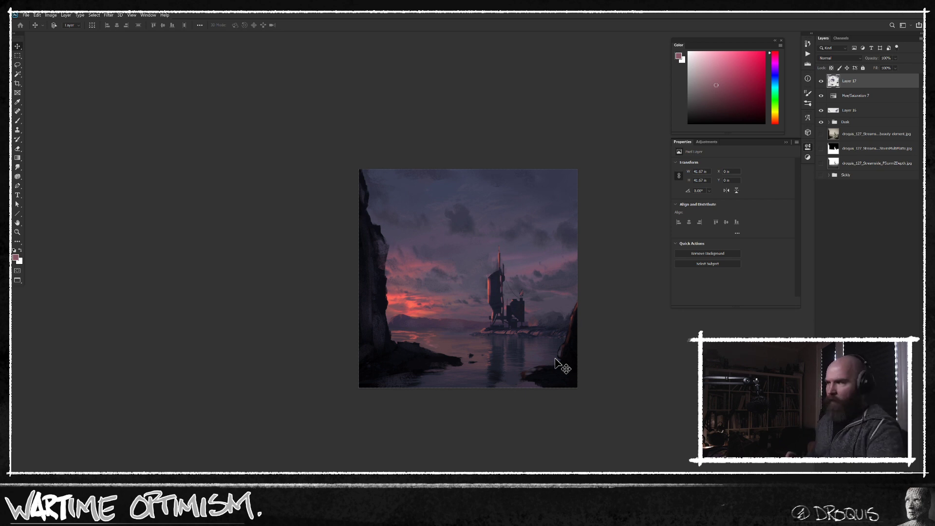
key("ctrl+shift+h")
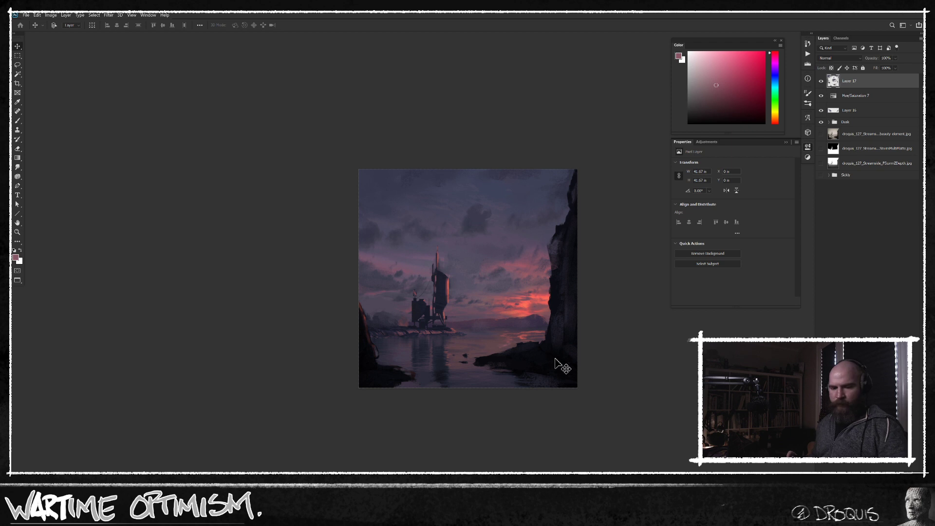
Step: Shrink the brush and paint the distant shoreline between the tower and the sunset with a sampled dark violet
left_click_drag(528, 329, 458, 327)
scroll(458, 328, "up", 3)
key("b")
key("bracketleft")
key("bracketleft")
key("bracketleft")
key("bracketleft")
key("bracketleft")
key("bracketleft")
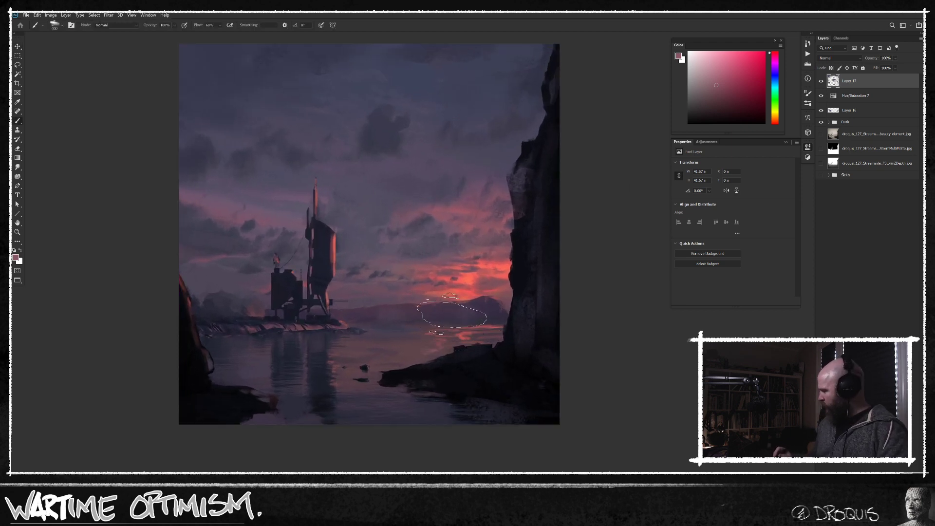
left_click(413, 318, "alt")
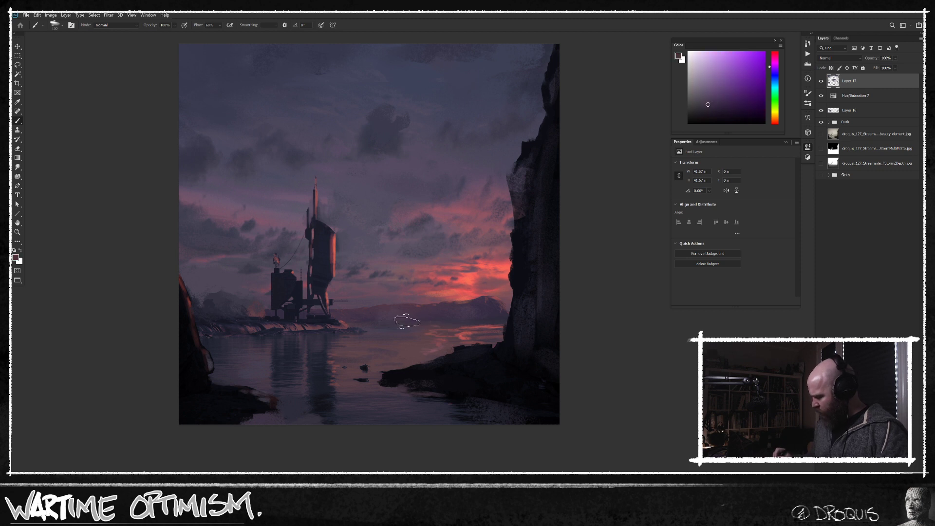
Step: Create a new layer and paint sampled coral-red accents on the sunset clouds and under the central dark cloud
scroll(482, 331, "down", 2)
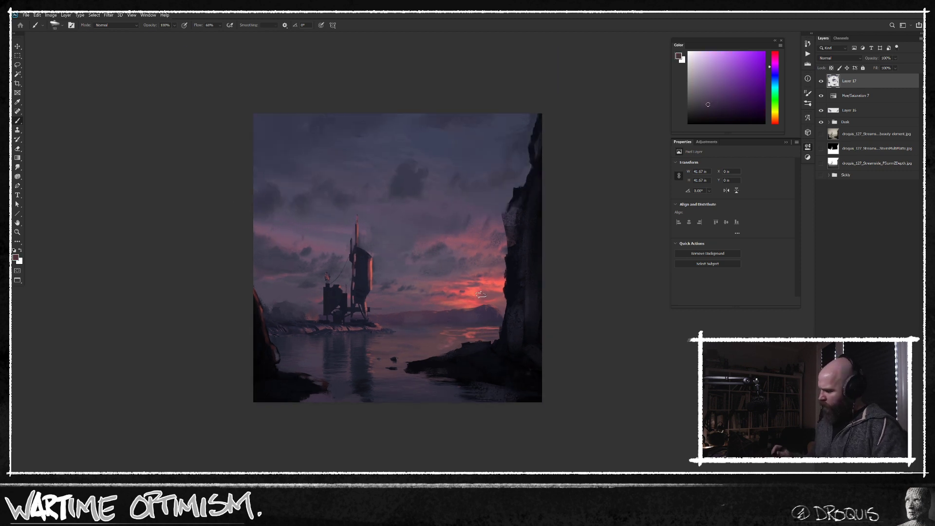
left_click(479, 287, "alt")
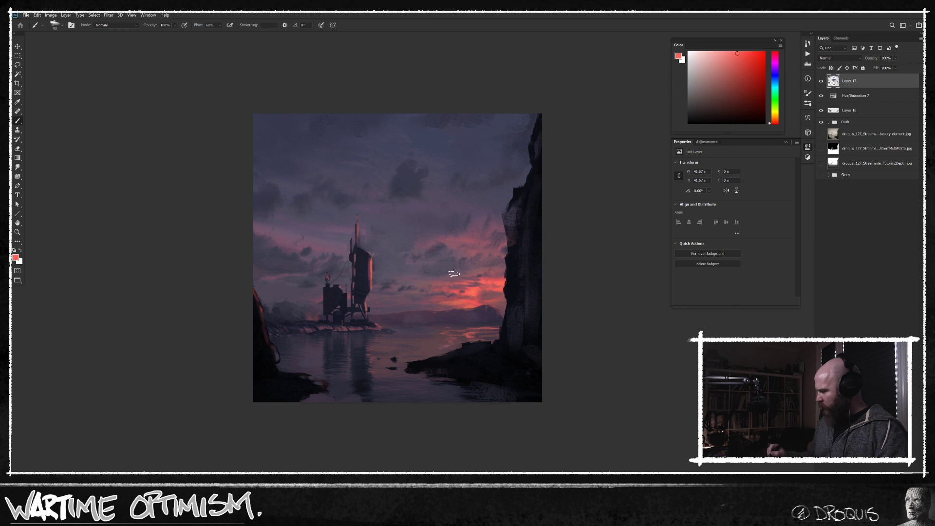
key("ctrl+shift+alt+n")
left_click_drag(445, 275, 450, 273)
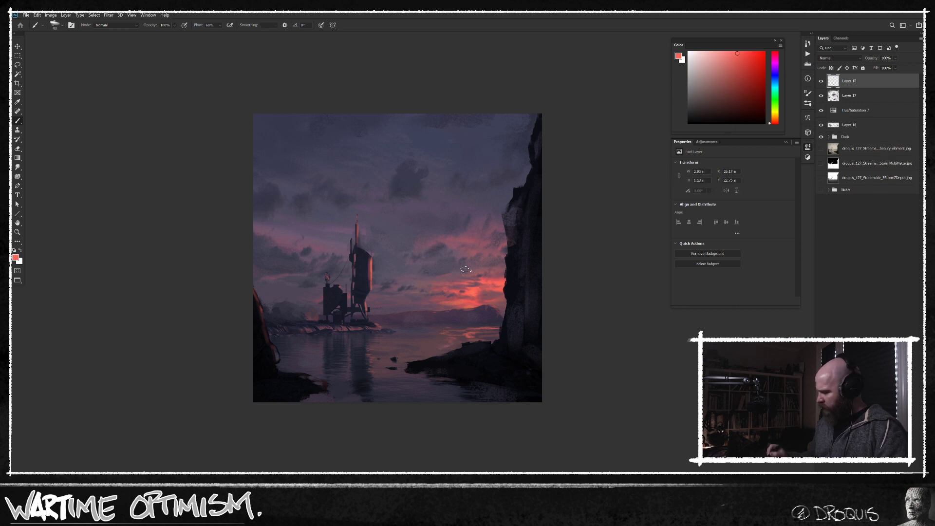
left_click_drag(421, 195, 406, 197)
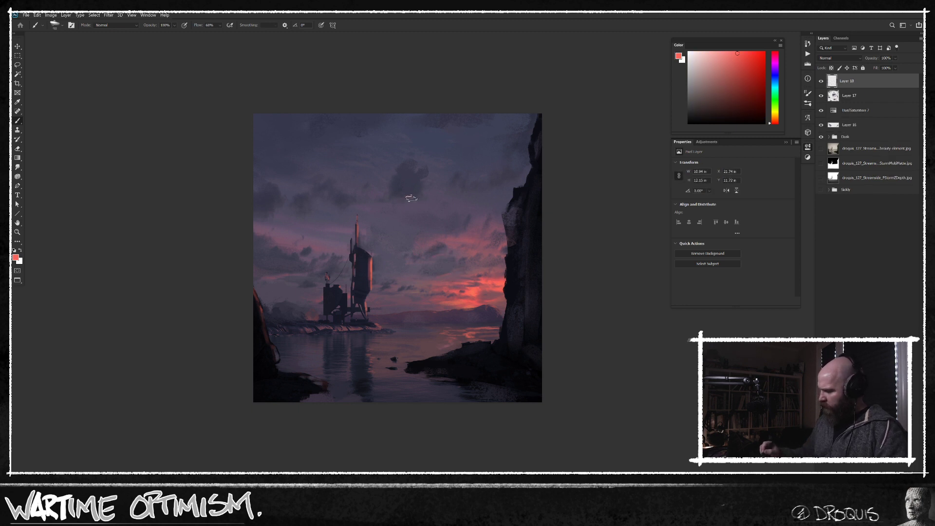
Step: Enlarge the brush and extend the coral-red highlights to the clouds beside the tall cliff and above the tower's mast
key("bracketright")
key("bracketright")
mouse_move(469, 190)
left_mouse_down()
mouse_move(511, 182)
mouse_move(525, 161)
left_mouse_up()
key("bracketright")
left_click_drag(350, 206, 342, 207)
key("bracketright")
key("bracketright")
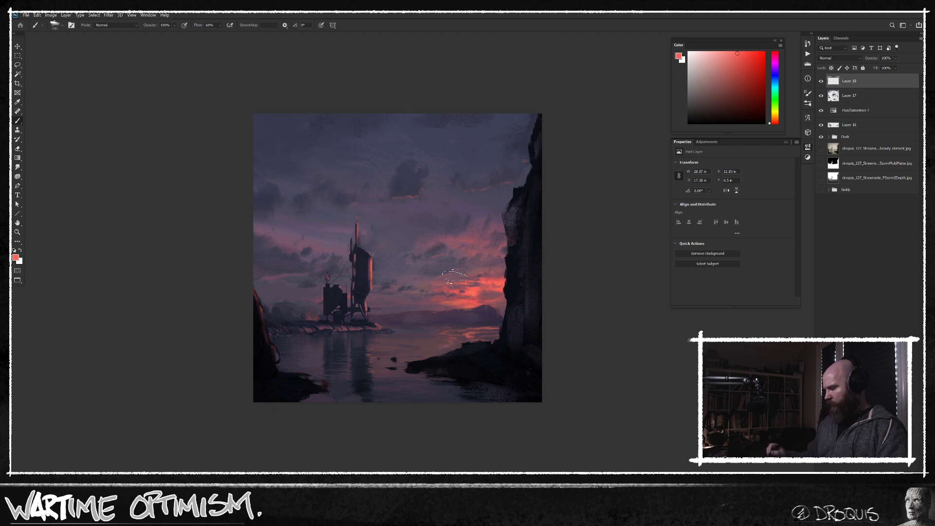
Step: Reduce the brush slightly and add coral light to the tower's sunlit side and along the island's shore
key("bracketleft")
left_click_drag(369, 269, 366, 290)
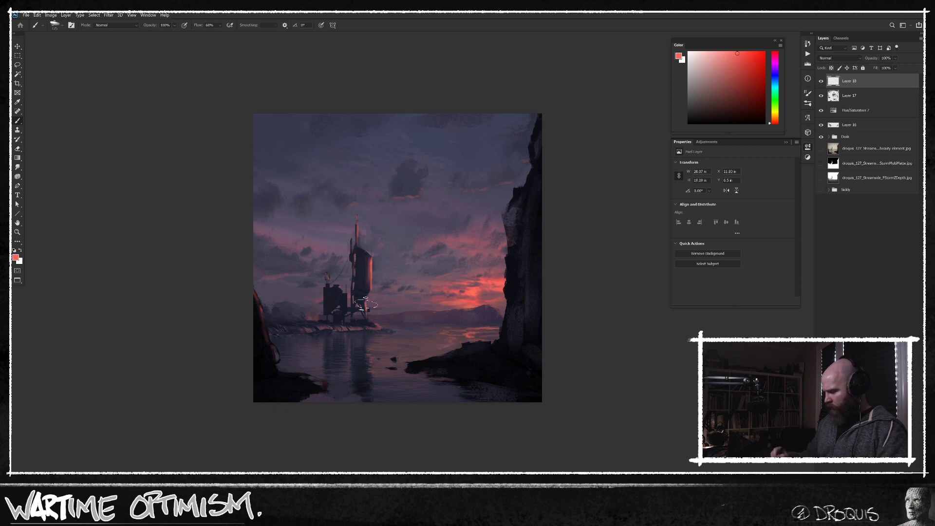
mouse_move(374, 325)
left_mouse_down()
mouse_move(317, 328)
mouse_move(320, 339)
mouse_move(277, 331)
left_mouse_up()
Step: Repaint the island's shoreline and the nearby foreground rock with sampled dark blue and near-black tones, using a smaller brush
left_click(332, 323, "alt")
left_click(301, 331, "alt")
left_click(275, 325, "alt")
key("bracketleft")
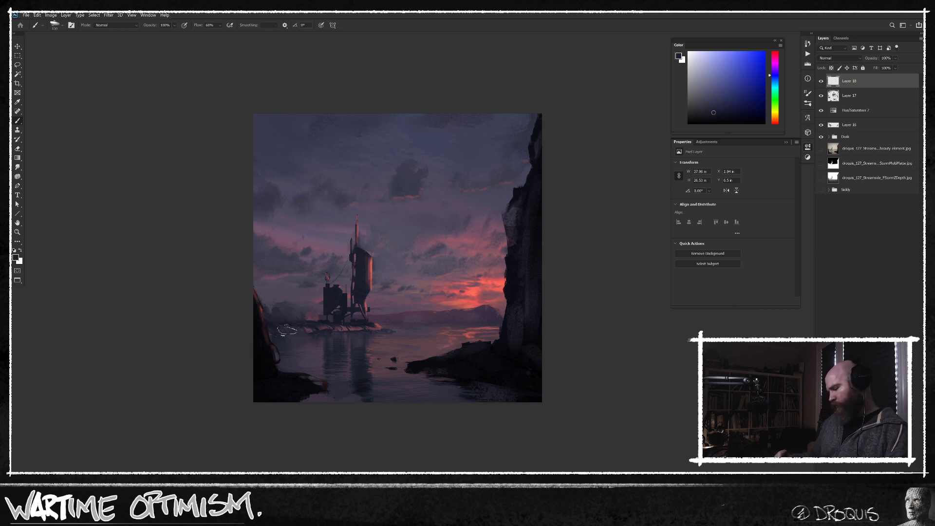
left_click(286, 328, "alt")
left_click_drag(274, 336, 277, 349)
left_click(274, 347, "alt")
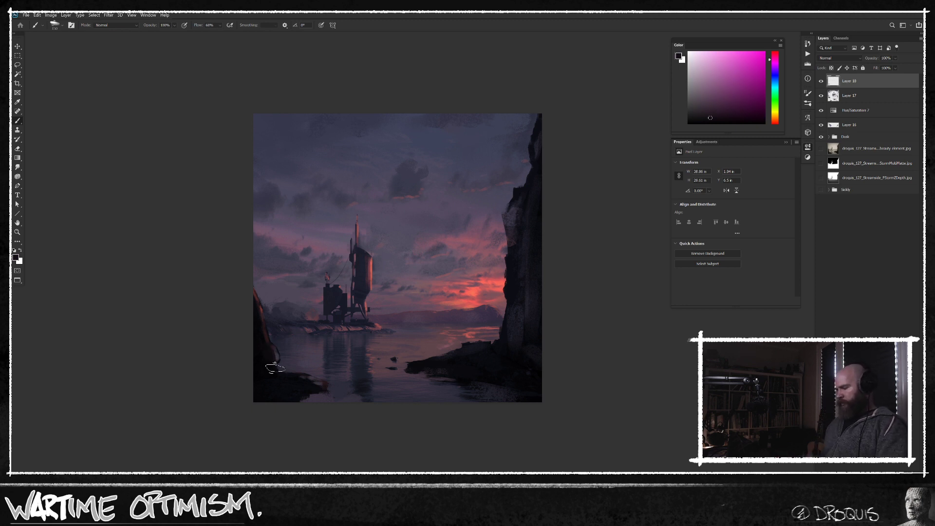
Step: Add small sampled coral and muted-red light touches to the tall cliff's edge, the nearby shore rocks and the area around the horizon
left_click(472, 290, "alt")
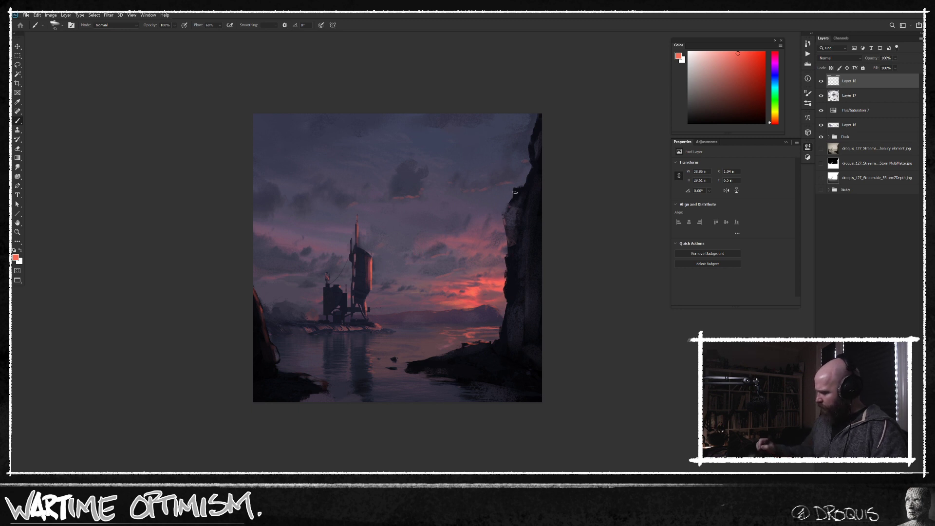
left_click_drag(531, 142, 538, 127)
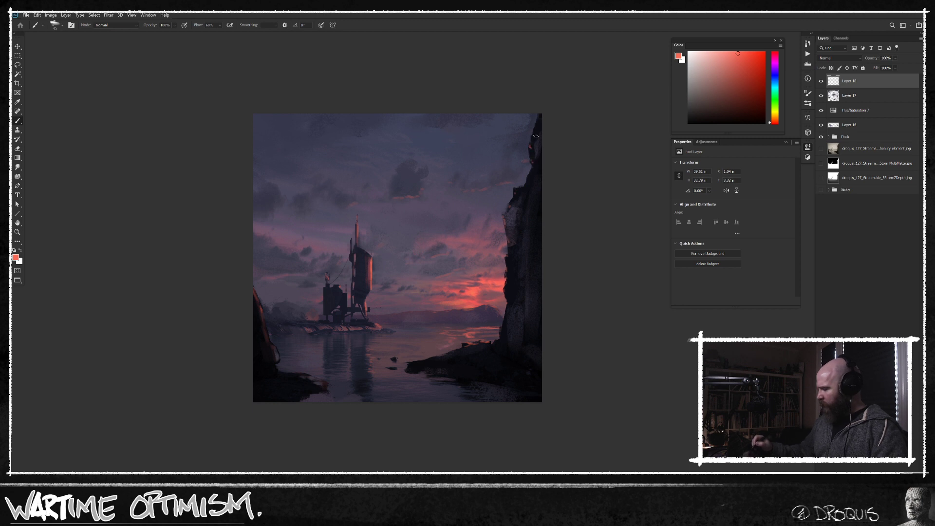
left_click(375, 263, "alt")
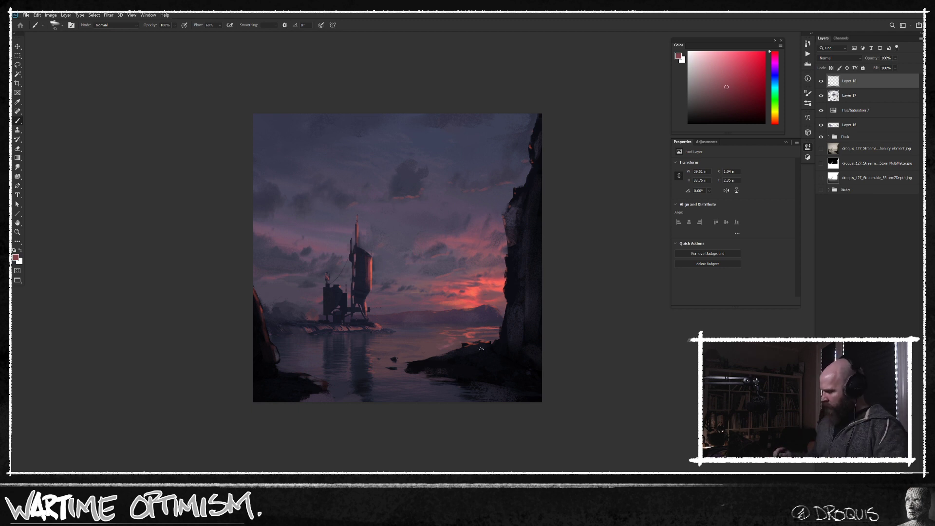
left_click(471, 289, "alt")
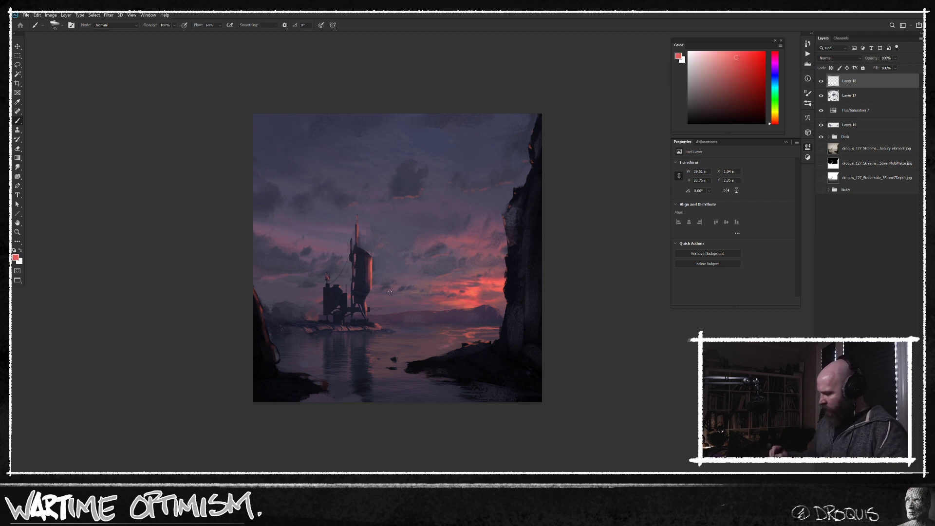
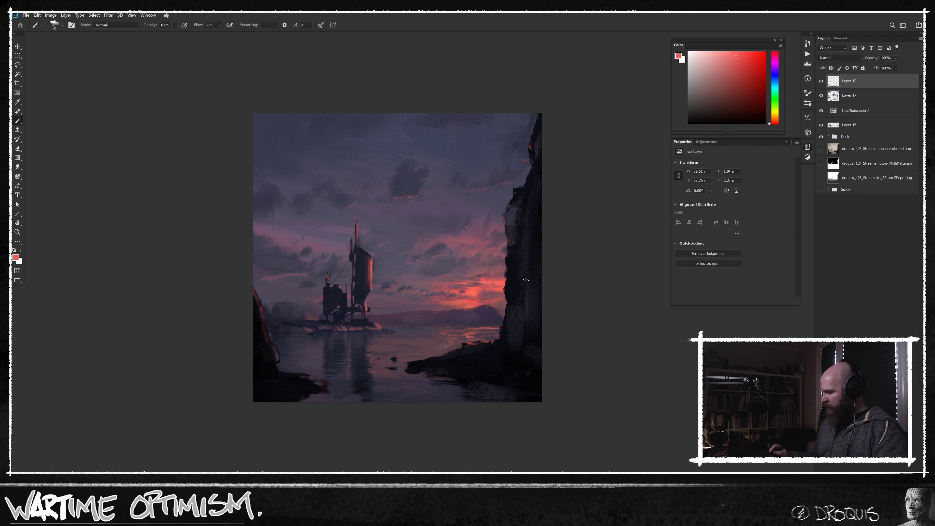
left_click(471, 294, "alt")
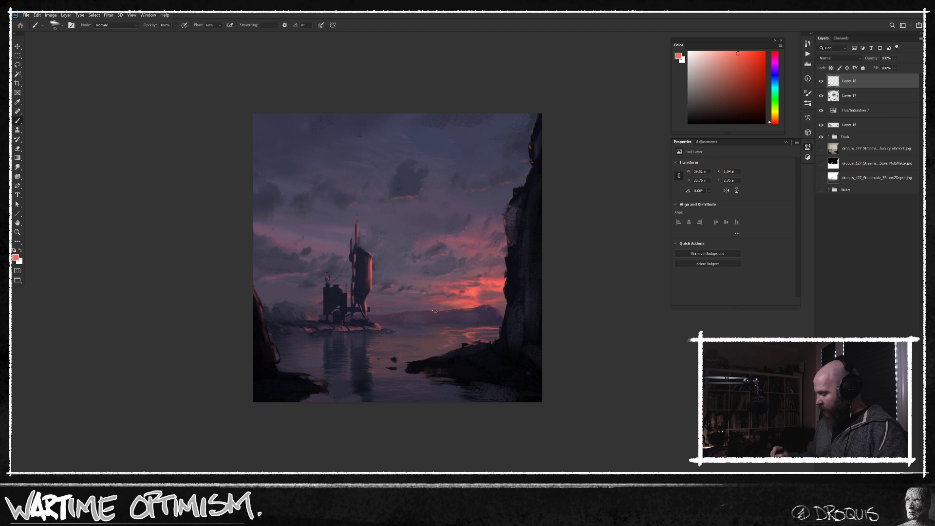
left_click(469, 306, "alt")
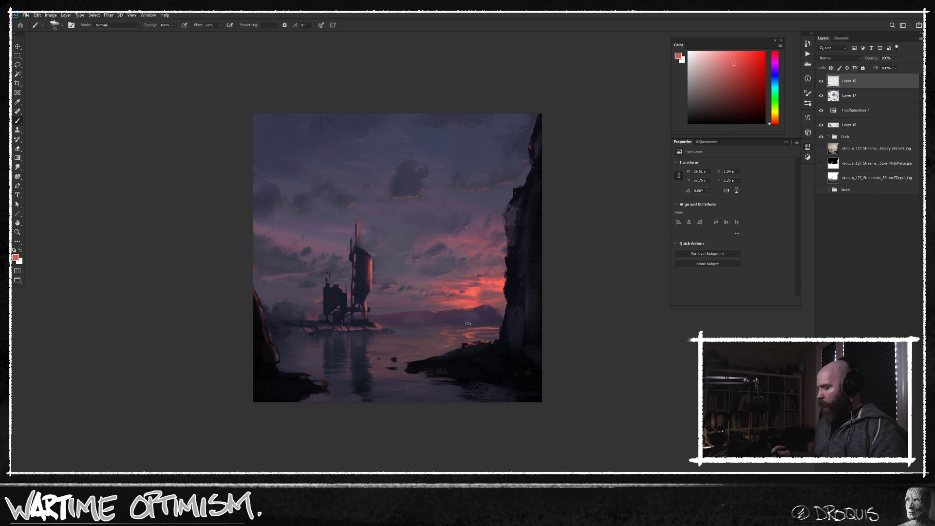
left_click(473, 294, "alt")
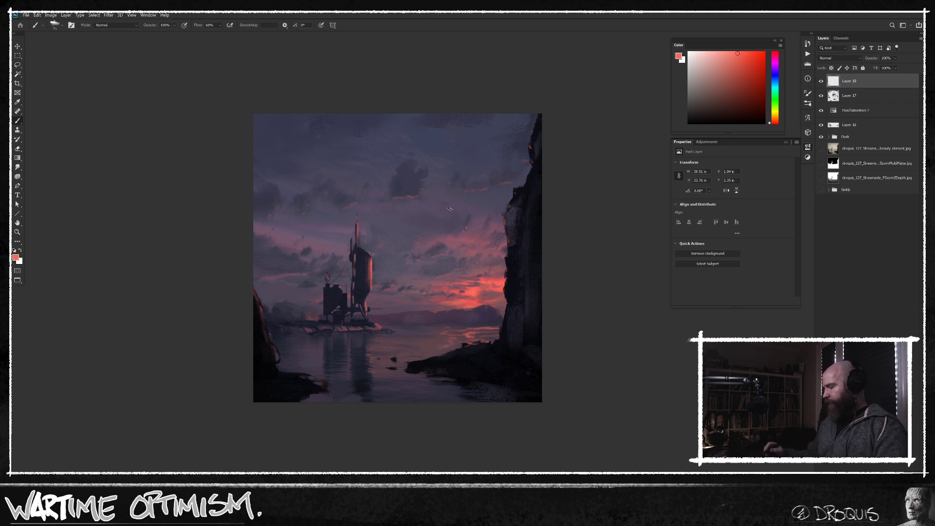
Step: Darken the upper sky above the tower with broad cloud strokes in sampled blue-grey tones, using an enlarged brush
left_click(402, 168, "alt")
key("bracketright")
key("bracketright")
key("bracketright")
key("bracketright")
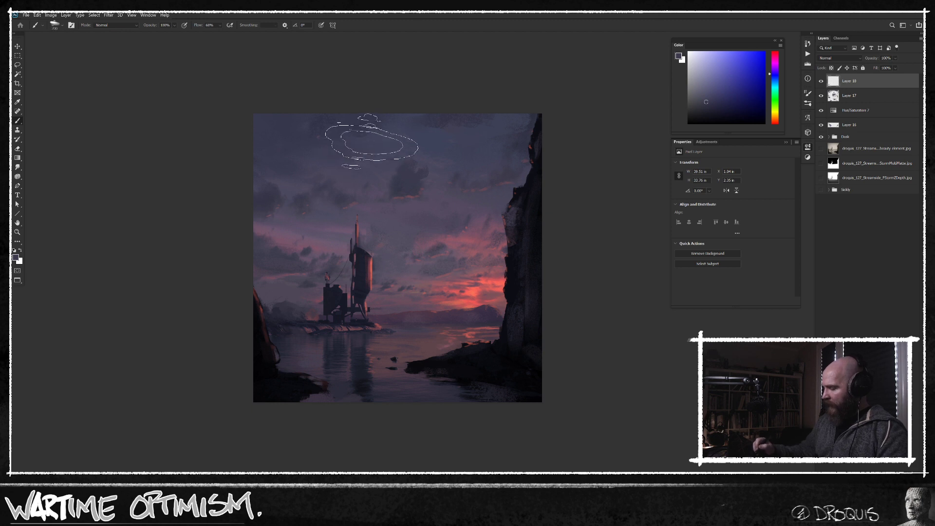
left_click(357, 121, "alt")
key("bracketleft")
key("bracketleft")
left_click_drag(358, 134, 374, 118)
key("bracketright")
mouse_move(338, 149)
left_mouse_down()
mouse_move(348, 132)
mouse_move(382, 129)
left_mouse_up()
Step: Paint thin sampled orange-coral streaks under the upper clouds and beside the tall cliff's top with a much smaller brush
left_click(483, 286, "alt")
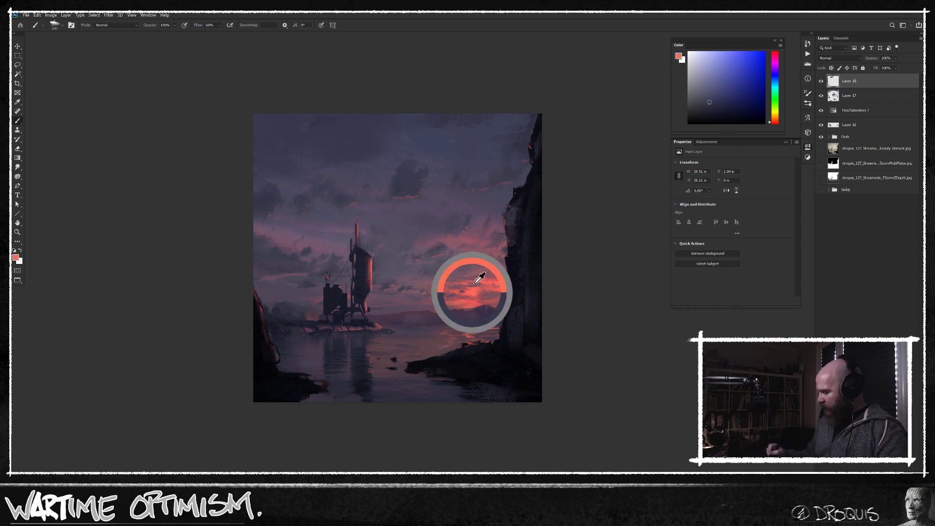
key("bracketleft")
key("bracketleft")
key("bracketleft")
key("bracketleft")
key("bracketleft")
key("bracketleft")
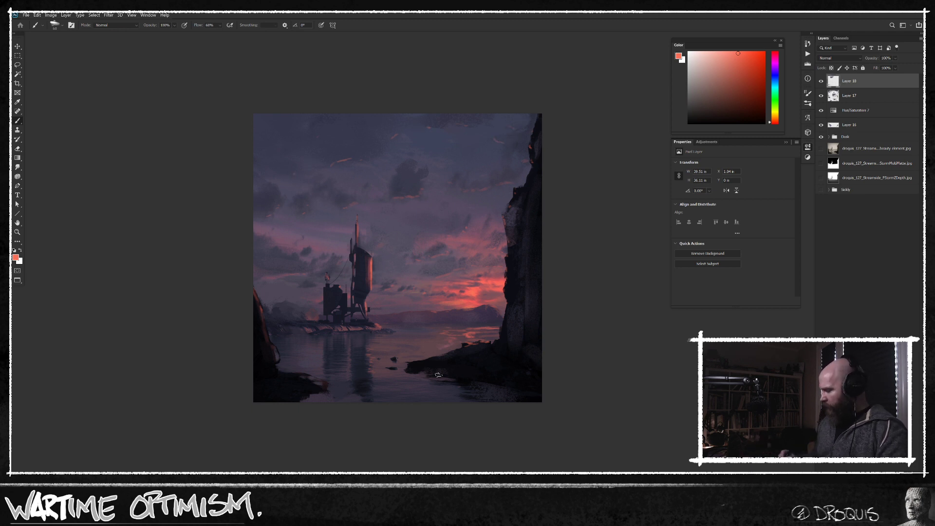
left_click(467, 244, "alt")
key("bracketright")
key("bracketright")
key("bracketright")
key("bracketright")
key("bracketright")
key("bracketright")
key("bracketright")
key("bracketright")
key("bracketright")
key("bracketright")
key("bracketright")
key("bracketright")
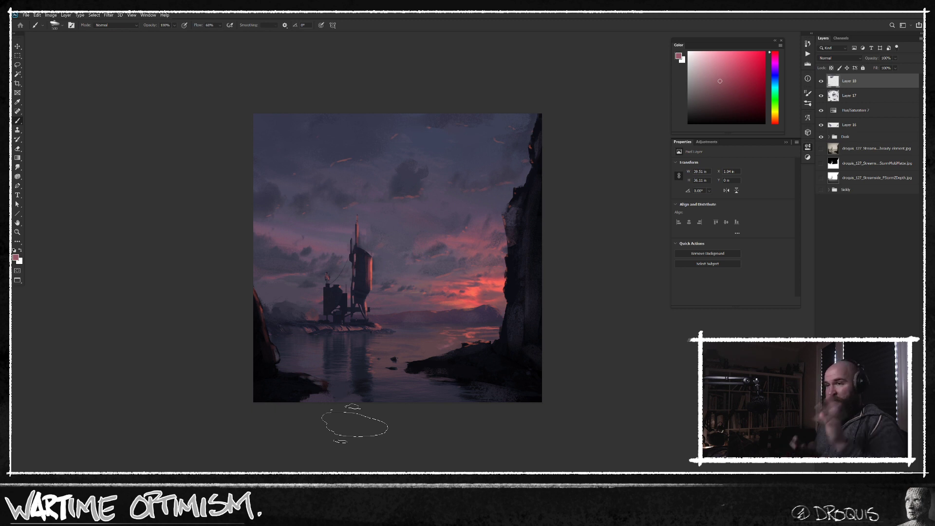
Step: Reduce the brush and touch up the dark foreground rock and the water's edge with sampled dark purple and navy tones
key("[")
key("[")
key("[")
key("[")
key("[")
key("[")
key("[")
key("[")
key("[")
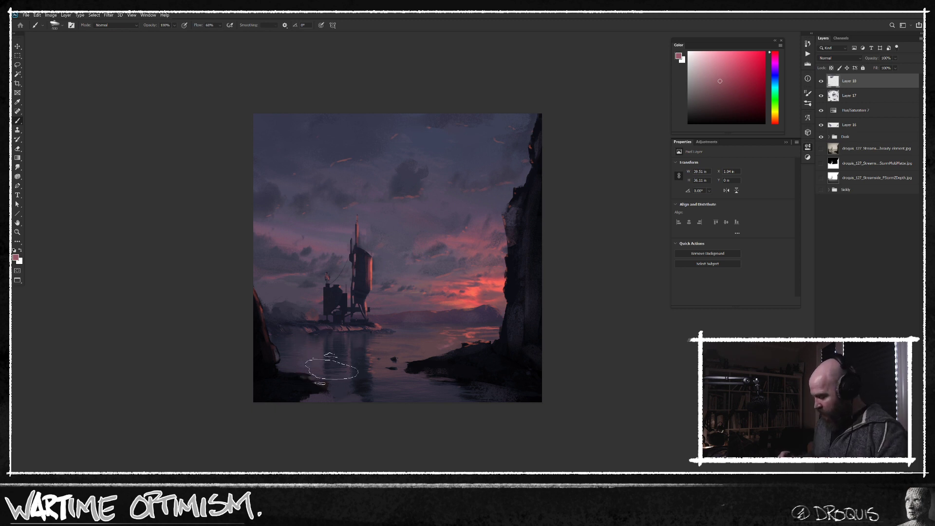
left_click(320, 374, "alt")
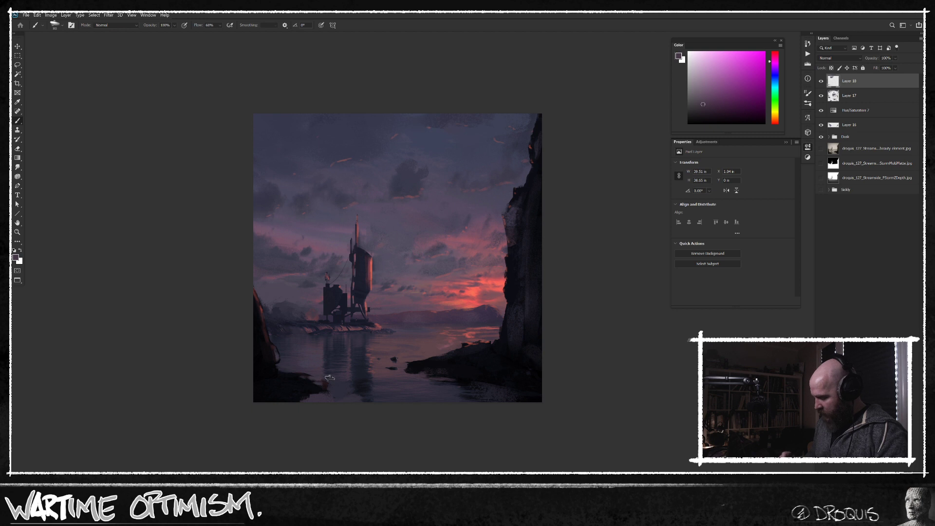
left_click(292, 368, "alt")
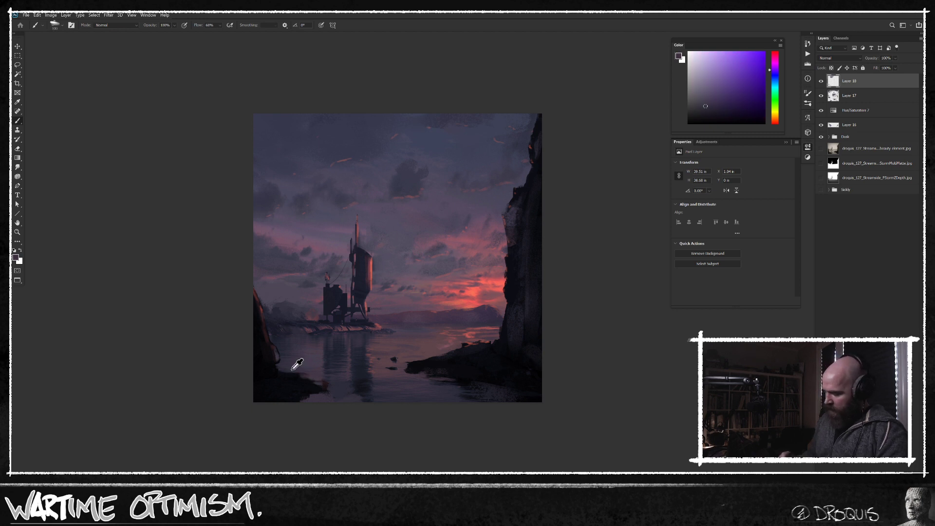
left_click(293, 326, "alt")
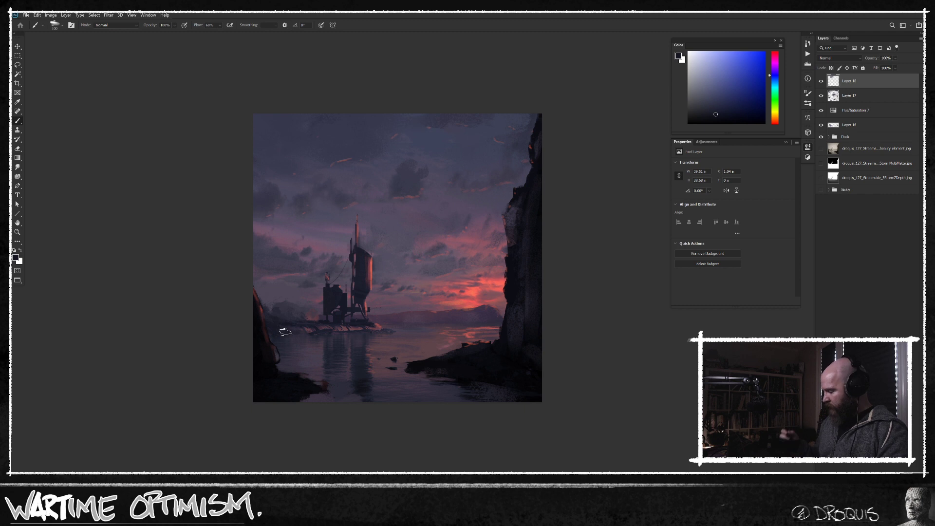
Step: Switch to another brush preset and break up the upper cloud's coral streak with sampled blue-grey and muted red strokes
key("bracketright")
left_click(346, 154, "alt")
key("bracketright")
key("bracketright")
key("bracketright")
key("bracketright")
key("bracketright")
key("bracketright")
key("bracketright")
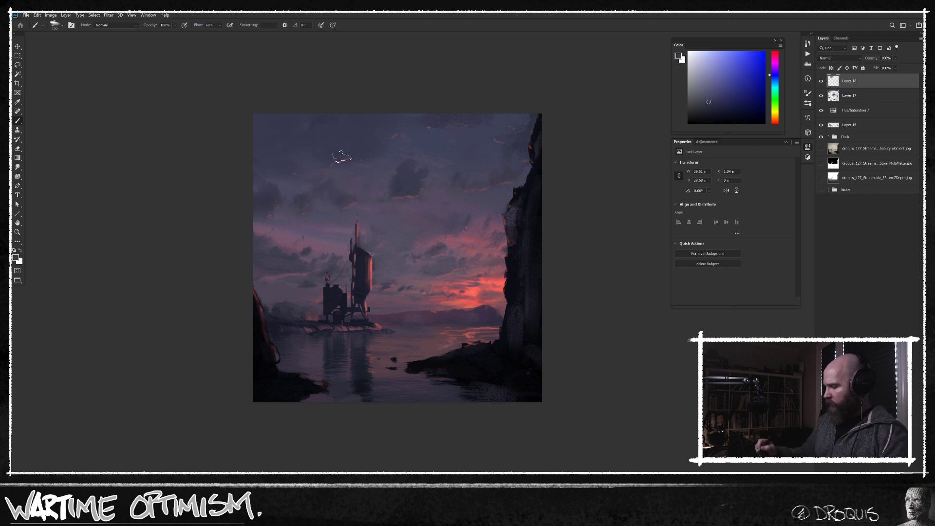
right_click(359, 156)
double_click(418, 289)
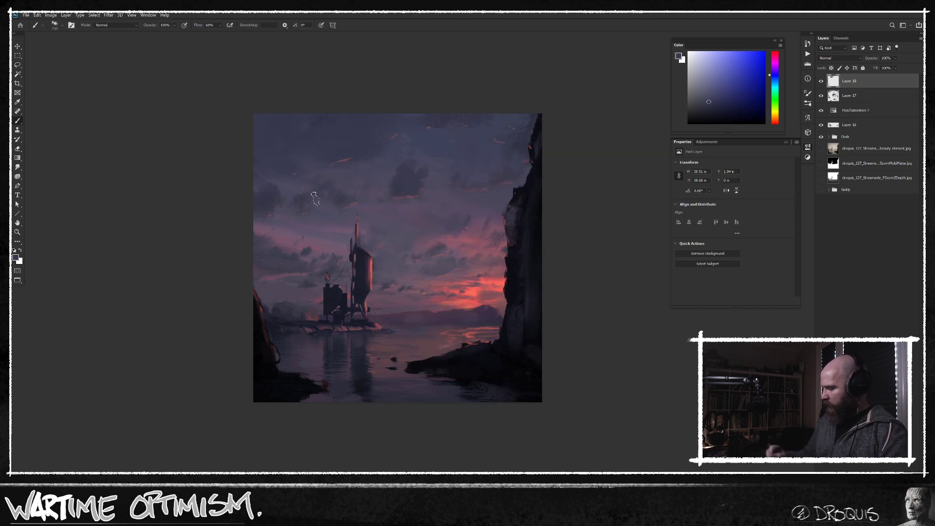
left_click(349, 155, "alt")
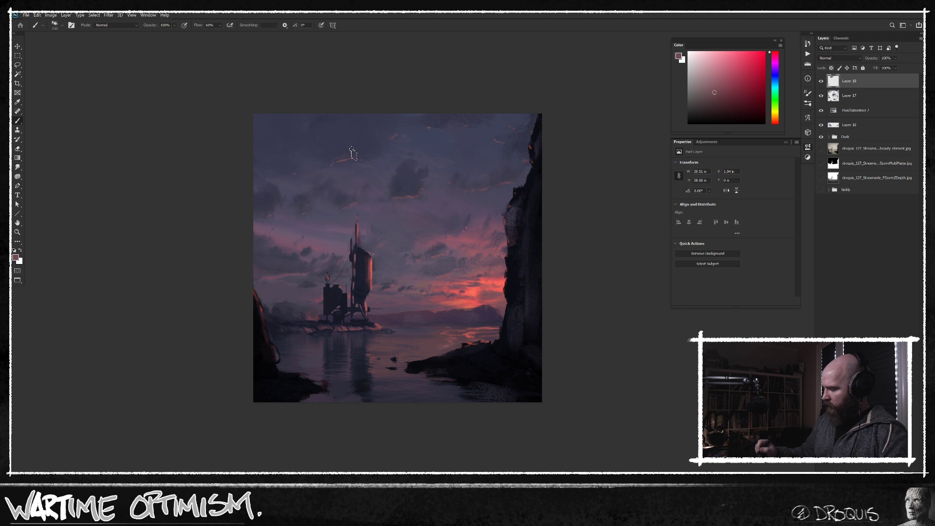
key("bracketright")
key("bracketright")
key("bracketright")
key("bracketright")
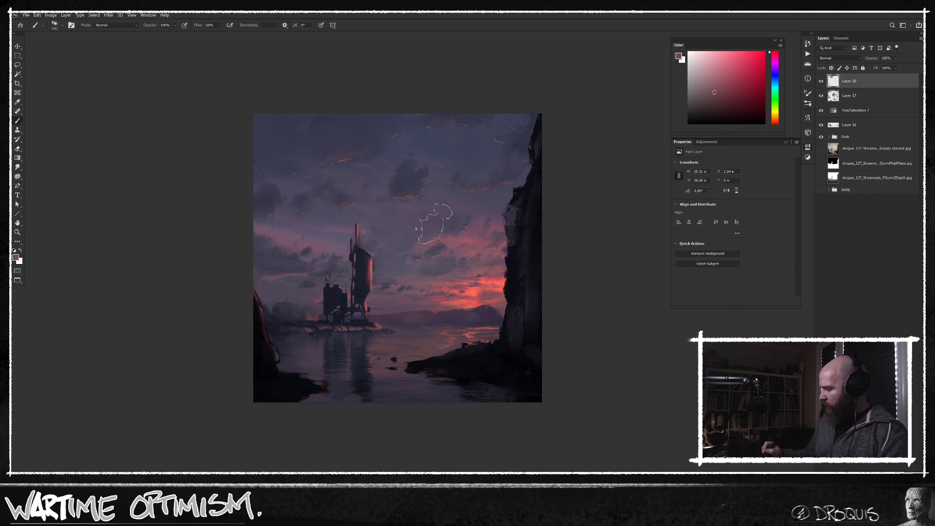
Step: Brush a sampled coral glow across the distant hills and horizon below the sunset
left_click(469, 291, "alt")
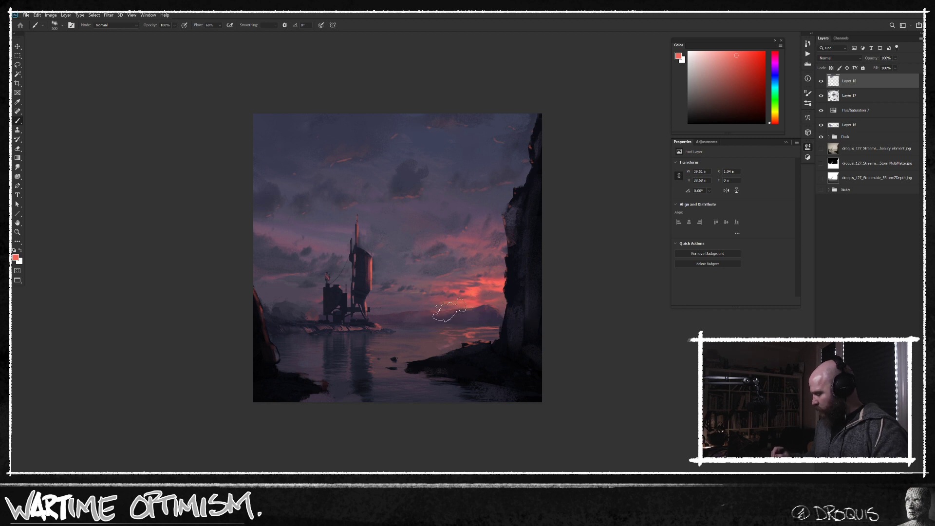
left_click_drag(390, 316, 429, 315)
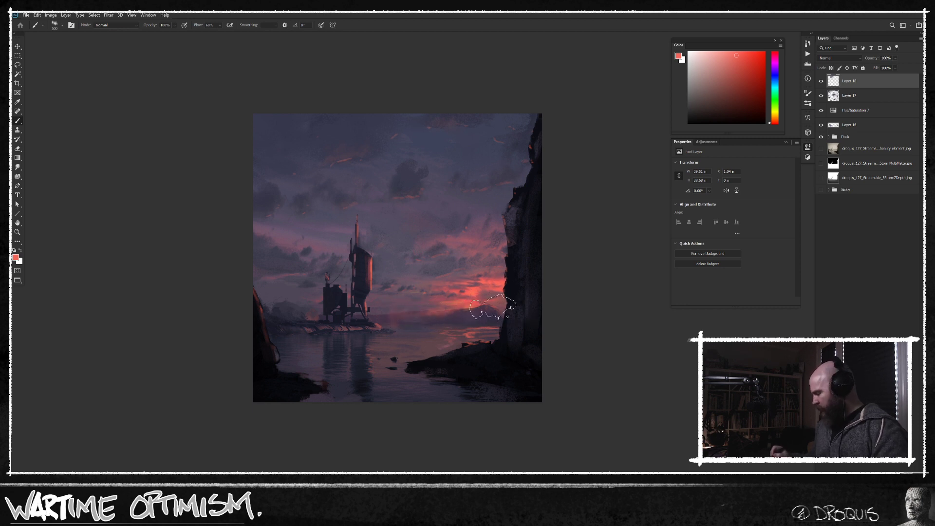
left_click_drag(499, 316, 469, 302)
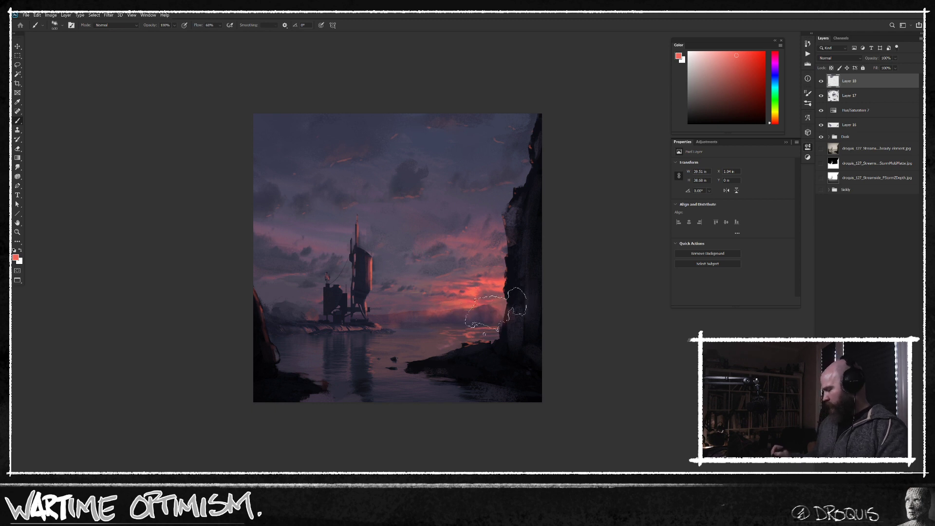
Step: Blend the distant hills and horizon into the haze with sampled muted purples and coral
left_click(447, 322, "alt")
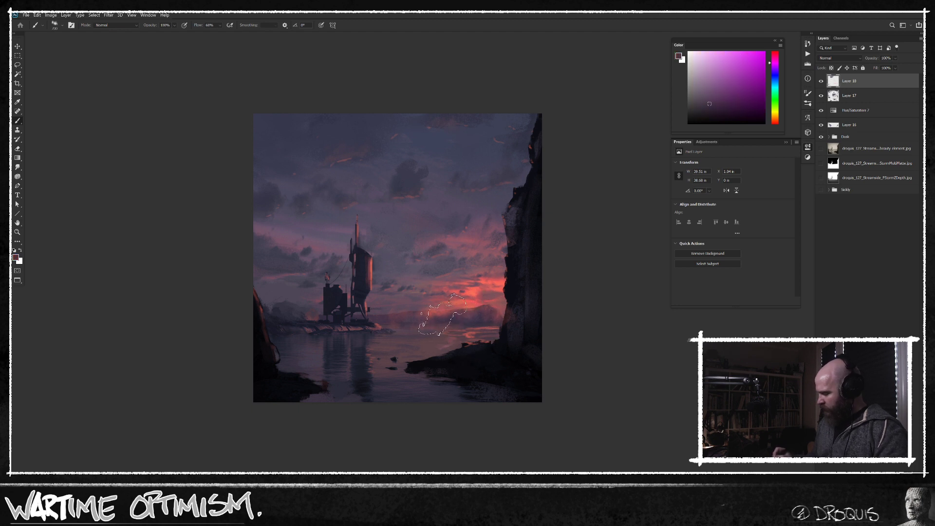
left_click(413, 310, "alt")
left_click(397, 306, "alt")
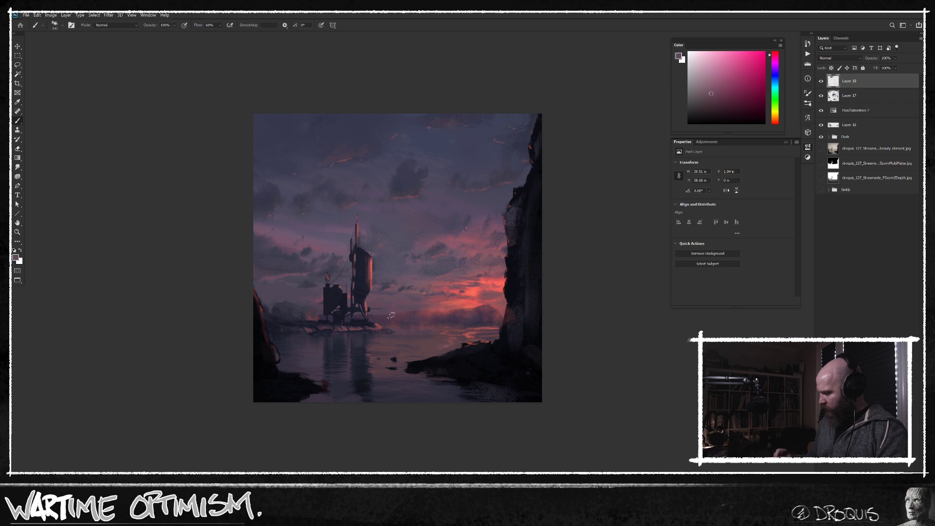
left_click(433, 328, "alt")
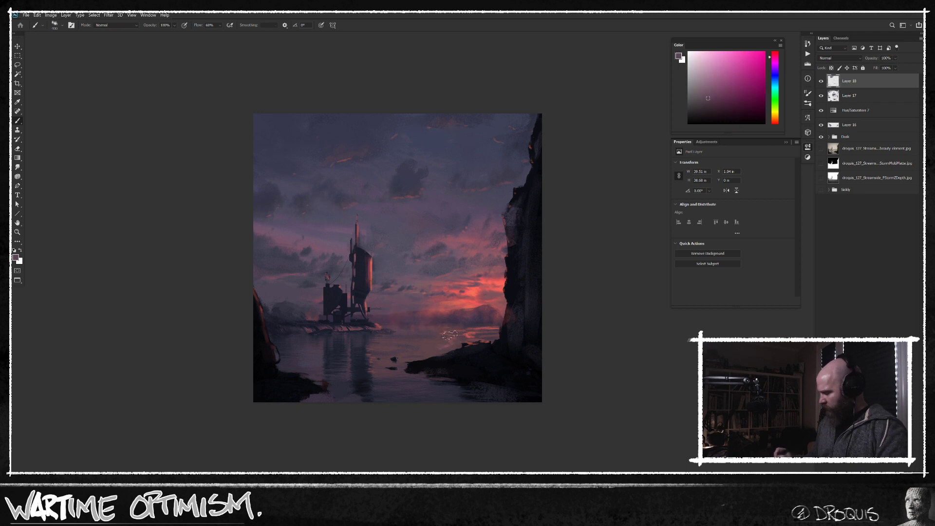
left_click(477, 299, "alt")
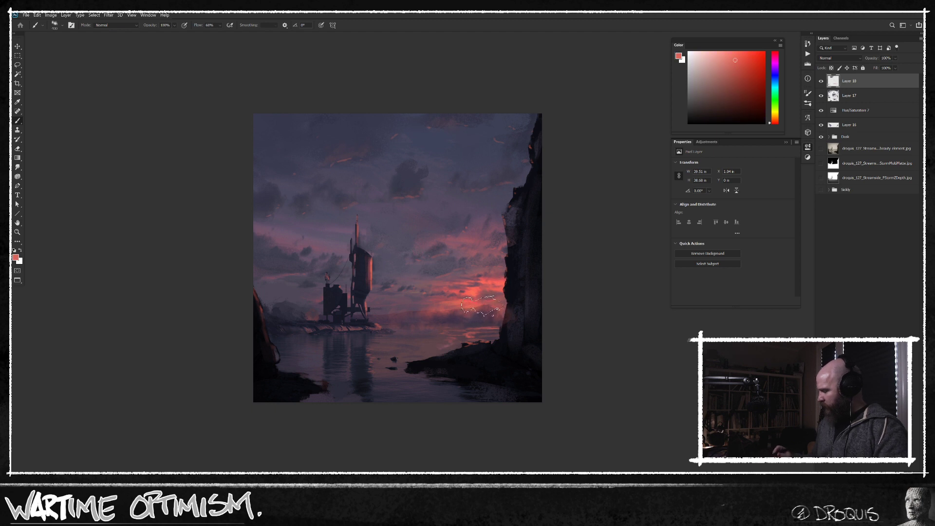
Step: Paste a merged copy of the whole image as a new layer and set its blend mode to Screen
key("ctrl+a")
key("ctrl+shift+c")
key("ctrl+v")
key("ctrl+d")
left_click(838, 58)
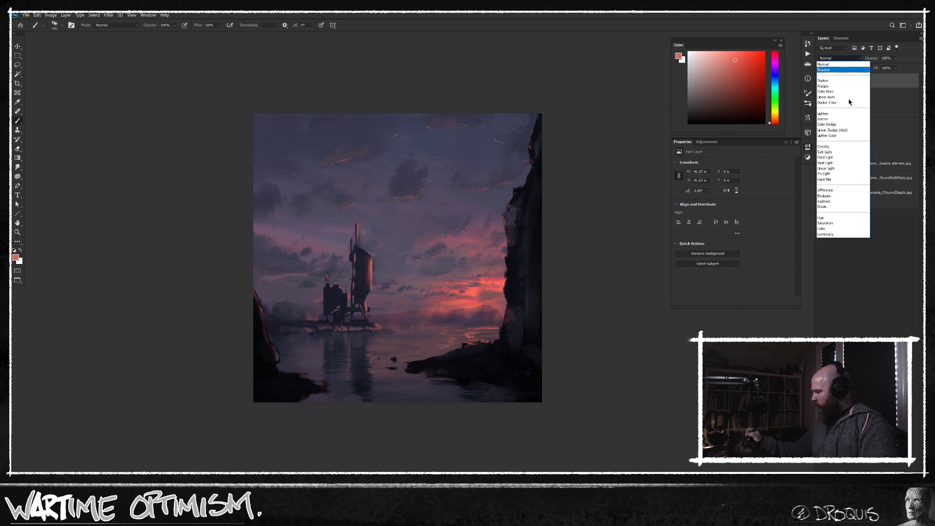
left_click(837, 119)
Step: Apply a 2.9-pixel Gaussian Blur to the merged Screen layer and lower its opacity to 17%
key("ctrl+alt+f")
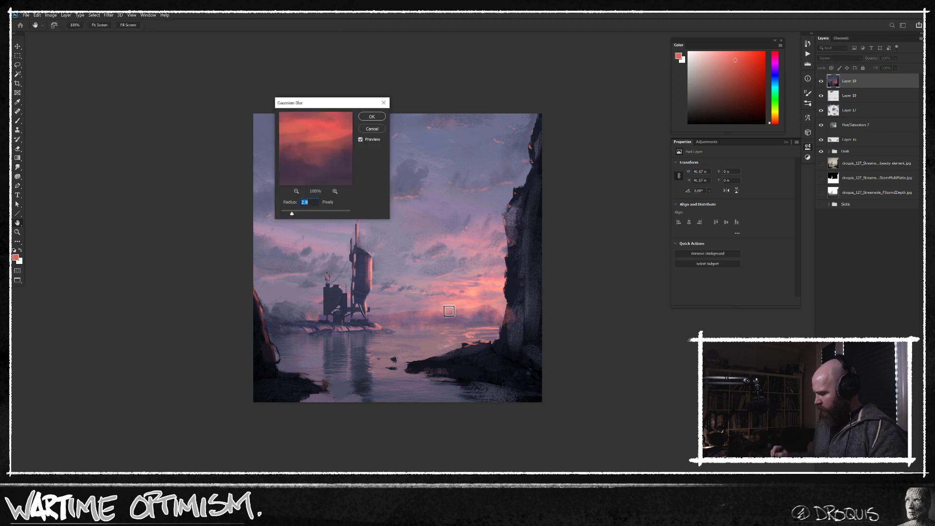
key("Return")
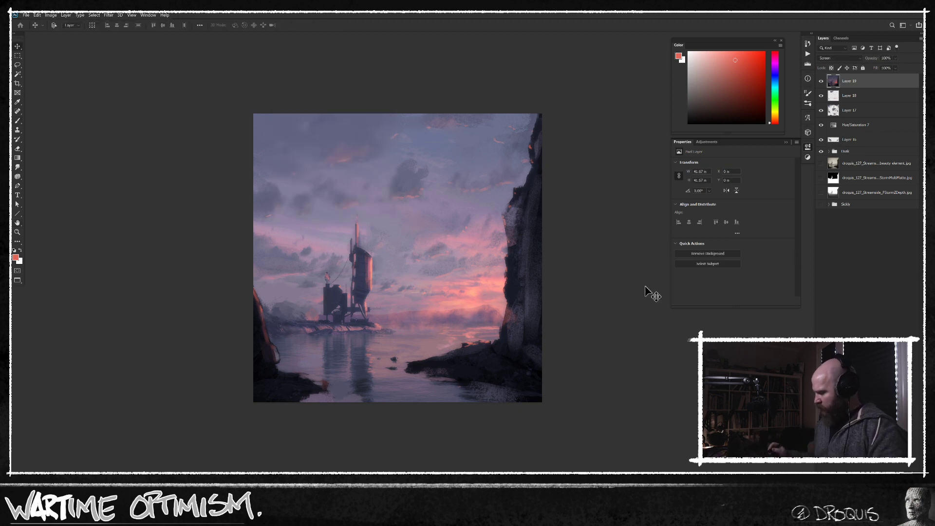
left_click_drag(872, 59, 849, 61)
left_click_drag(487, 113, 491, 107)
key("Return")
left_click(578, 341, "alt")
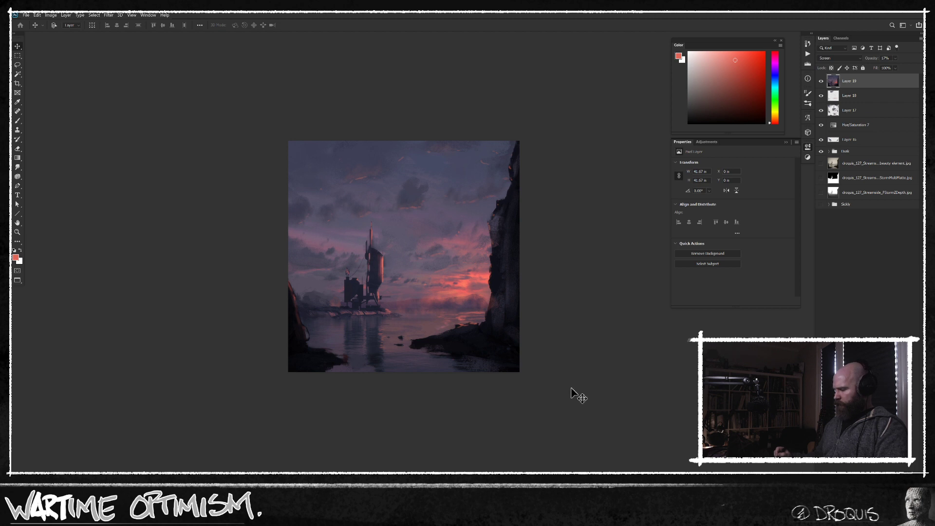
Step: On a new layer, sample the sky colour, darken it to a deep blue, and brush it along the upper sky edge with an enlarged brush
key("b")
key("ctrl+shift+alt+n")
left_click(299, 149, "alt")
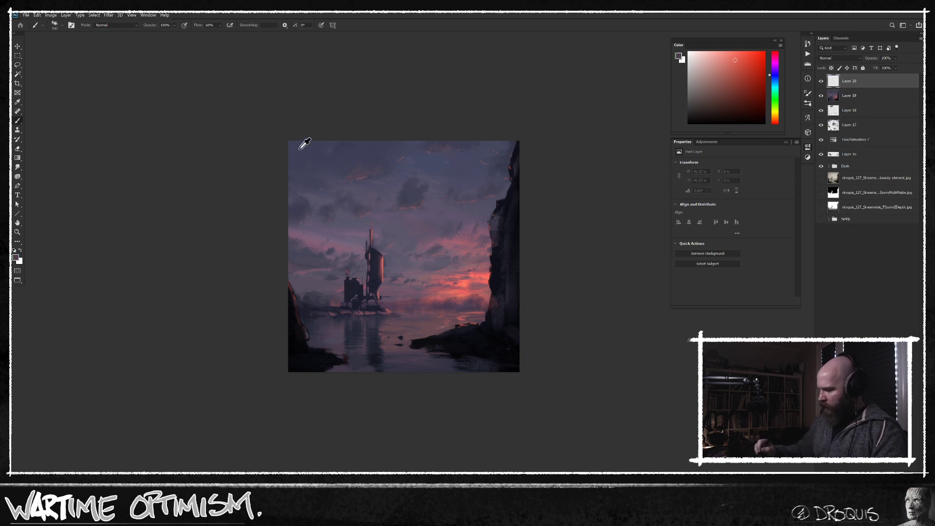
left_click(718, 107)
key("]")
key("]")
key("]")
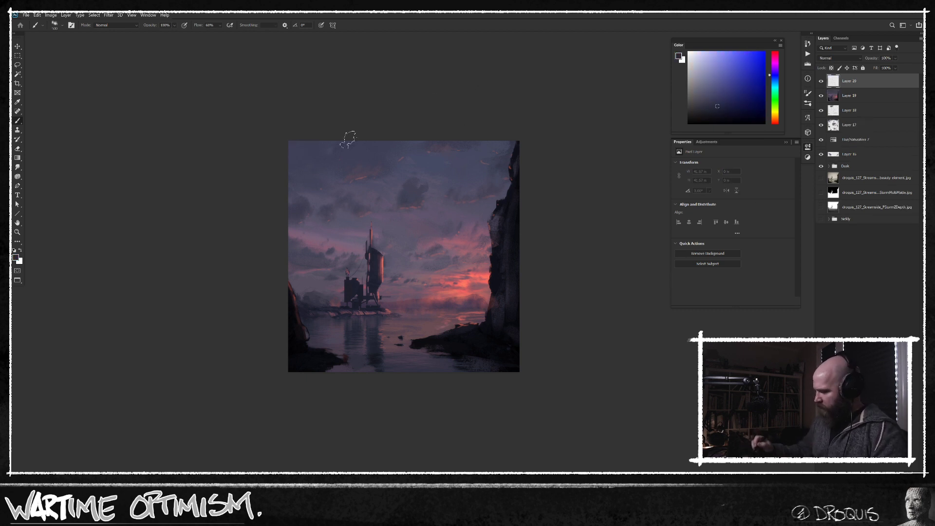
mouse_move(301, 128)
left_mouse_down()
mouse_move(303, 140)
mouse_move(364, 151)
mouse_move(369, 143)
left_mouse_up()
key("]")
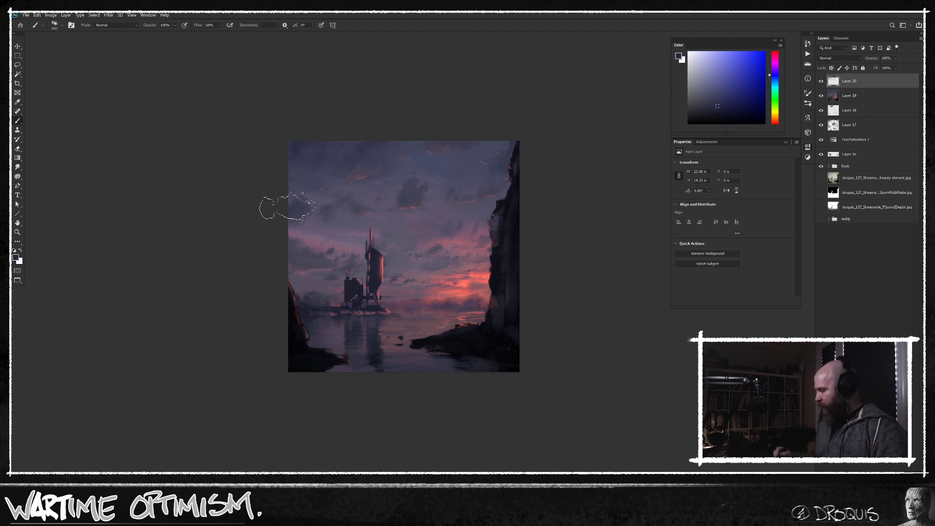
Step: Brush sampled dark cliff and sky tones along the upper edge of the cliff beside the sunset
left_click(501, 198, "alt")
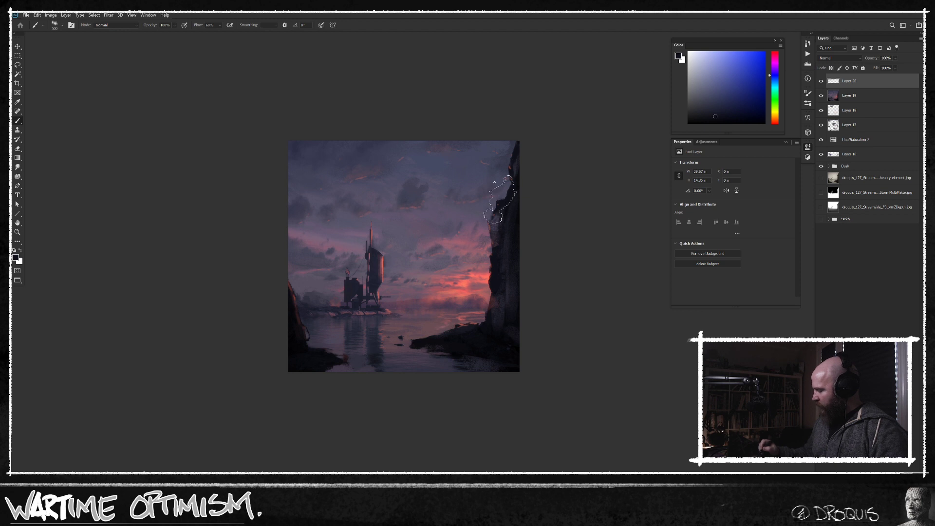
left_click(483, 217, "alt")
left_click_drag(492, 209, 515, 166)
key("]")
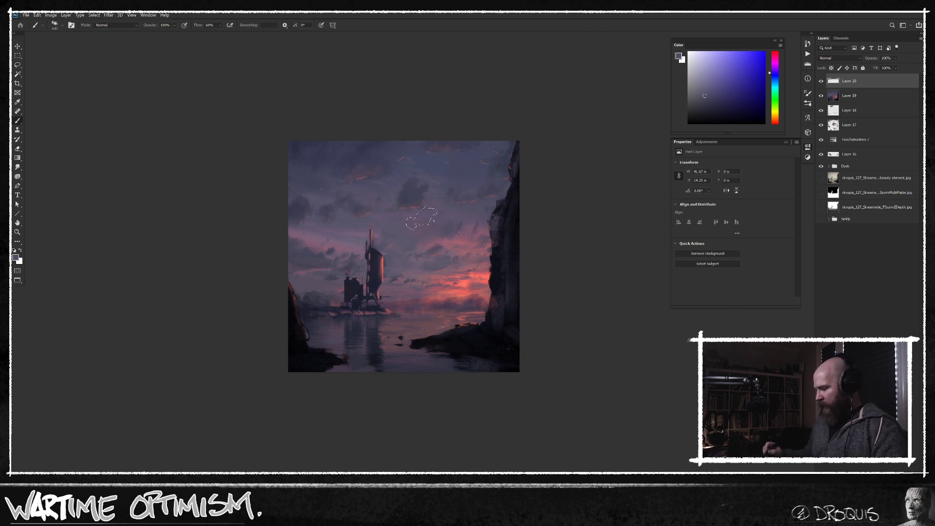
Step: Darken the clouds in the sky above the tower with a larger brush and a colour sampled from the image corner
scroll(395, 209, "up", 1)
left_click(273, 135, "alt")
key("]")
key("]")
left_click_drag(342, 159, 359, 156)
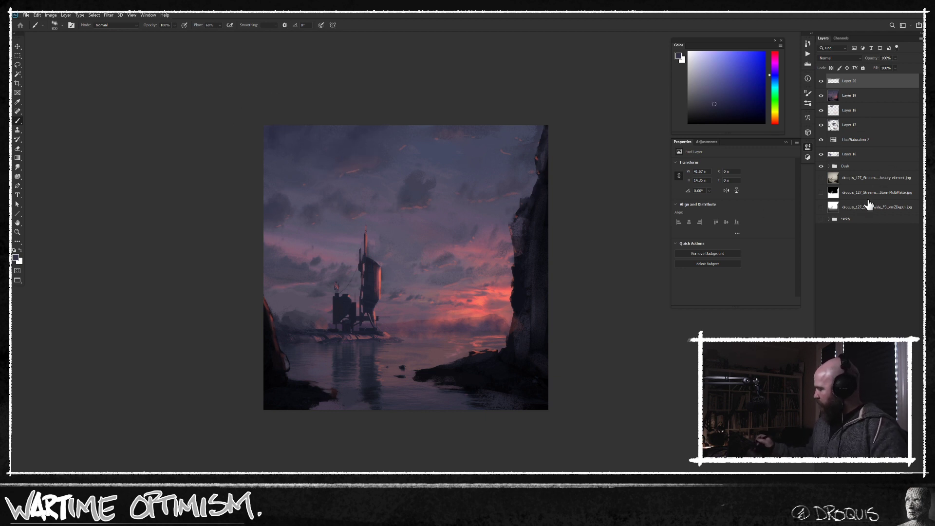
Step: Compare the beauty render, the Dusk group and the sickly green variation by isolating each, and restore the full dusk layer stack's visibility
left_click(821, 179, "alt")
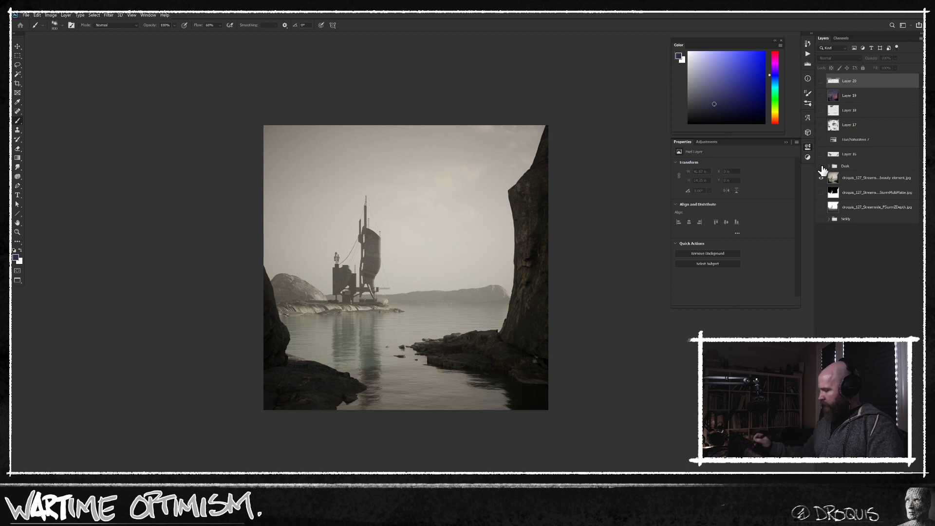
left_click(821, 166, "alt")
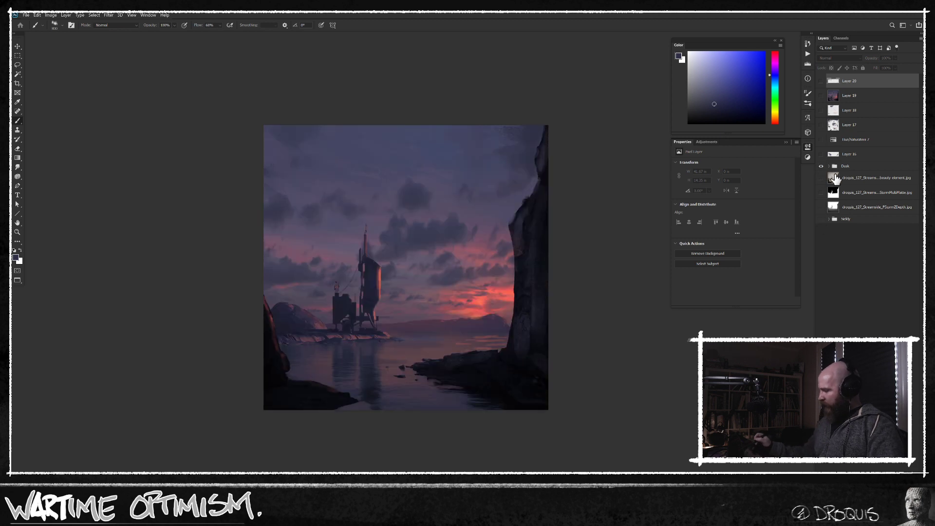
left_click(821, 219, "alt")
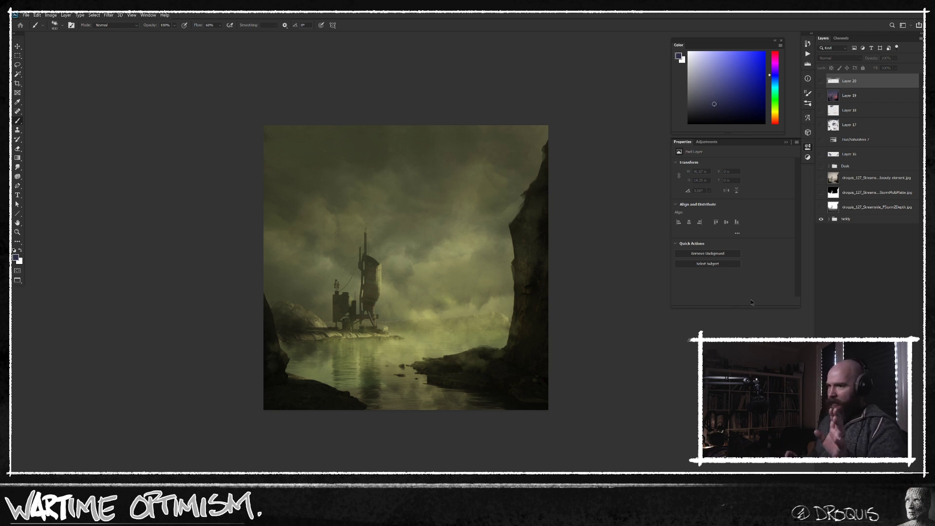
left_click(821, 219, "alt")
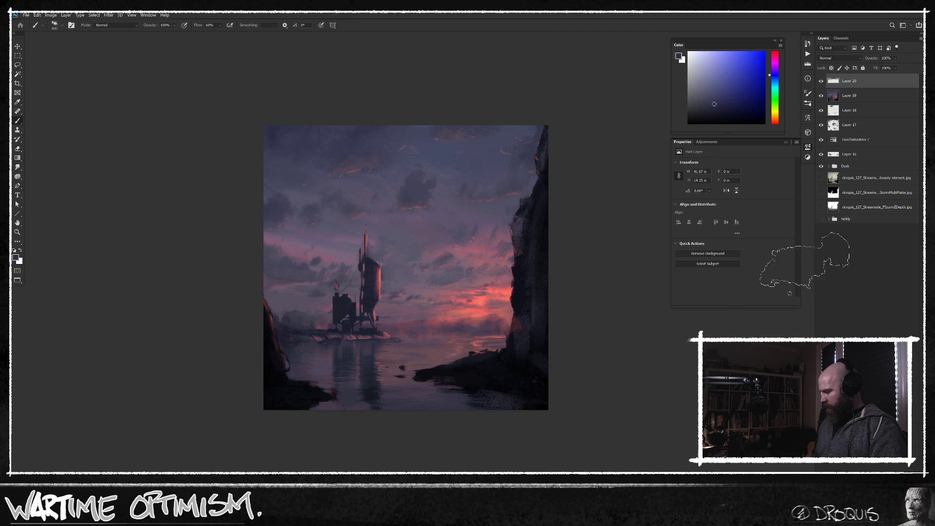
Step: Switch to the standard screen mode with document tabs and set the area around the canvas to dark gray
scroll(469, 339, "up", 2)
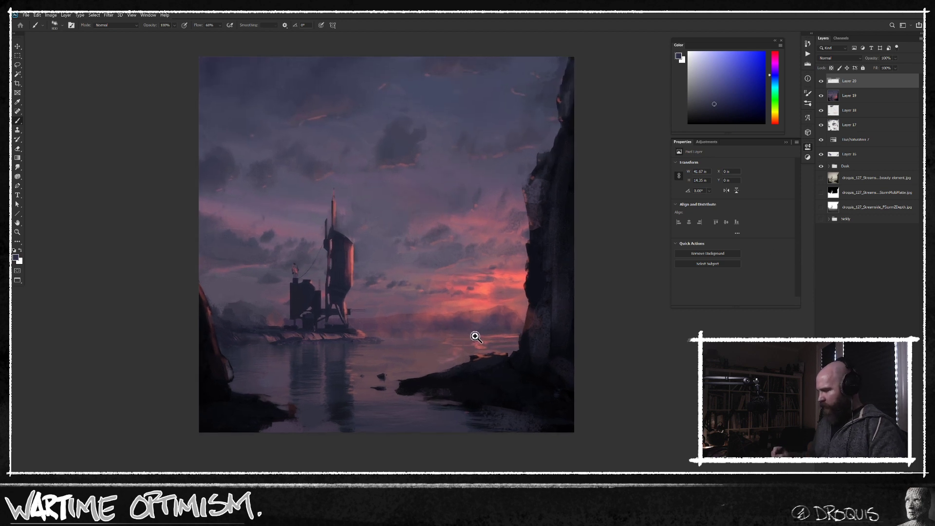
left_click_drag(481, 338, 472, 361)
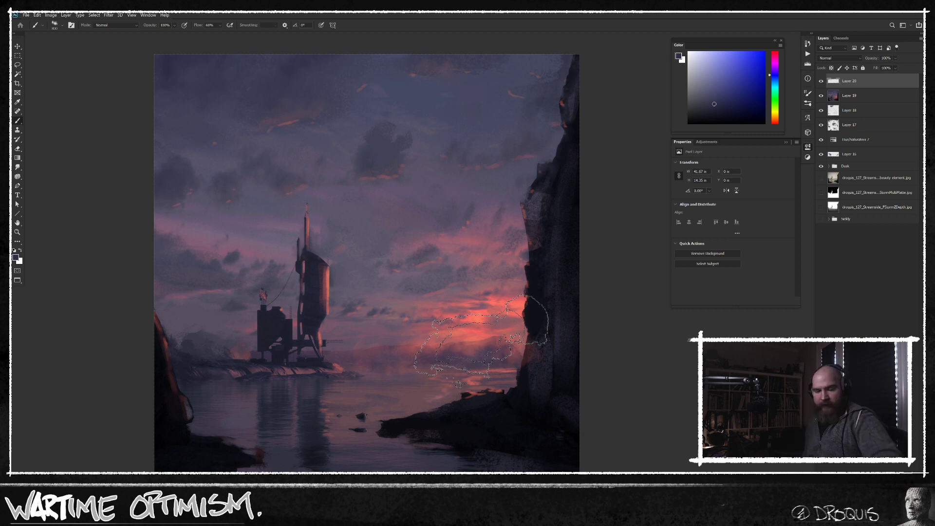
key("f")
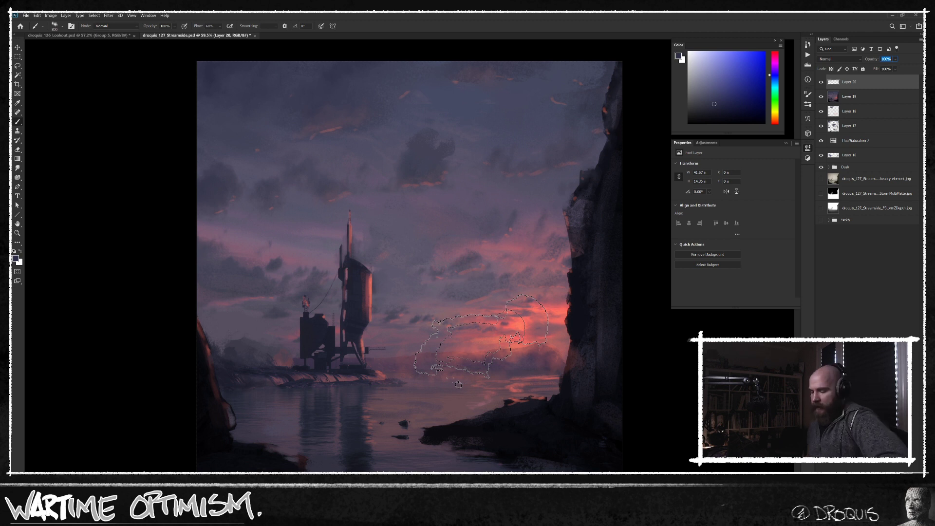
right_click(131, 285)
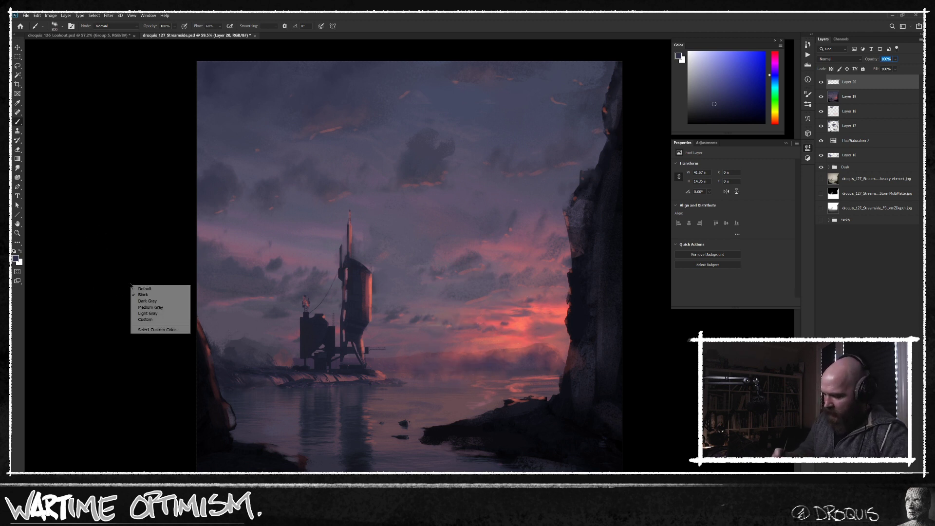
left_click(166, 313)
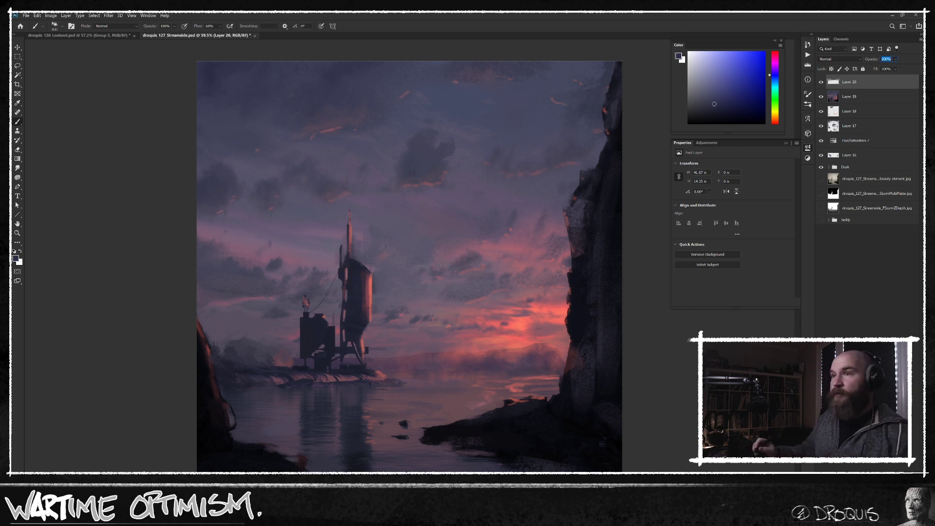
key("Return")
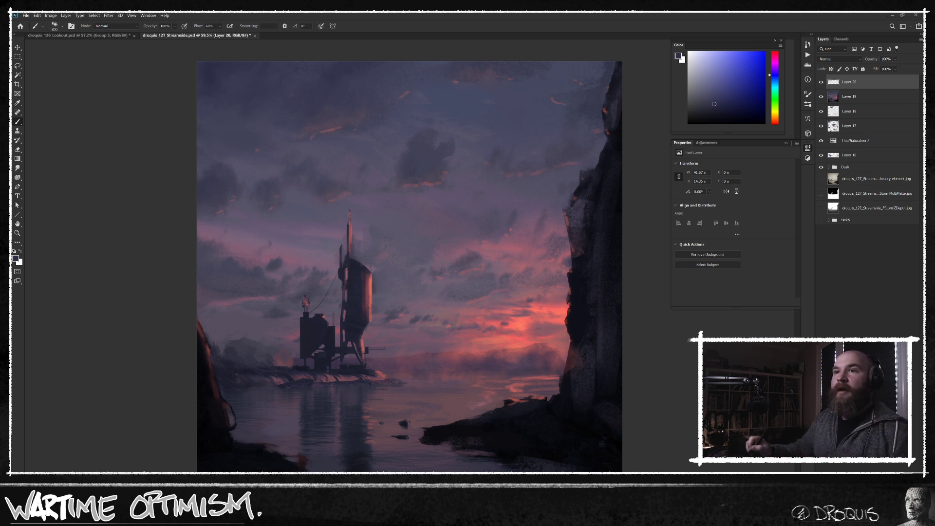